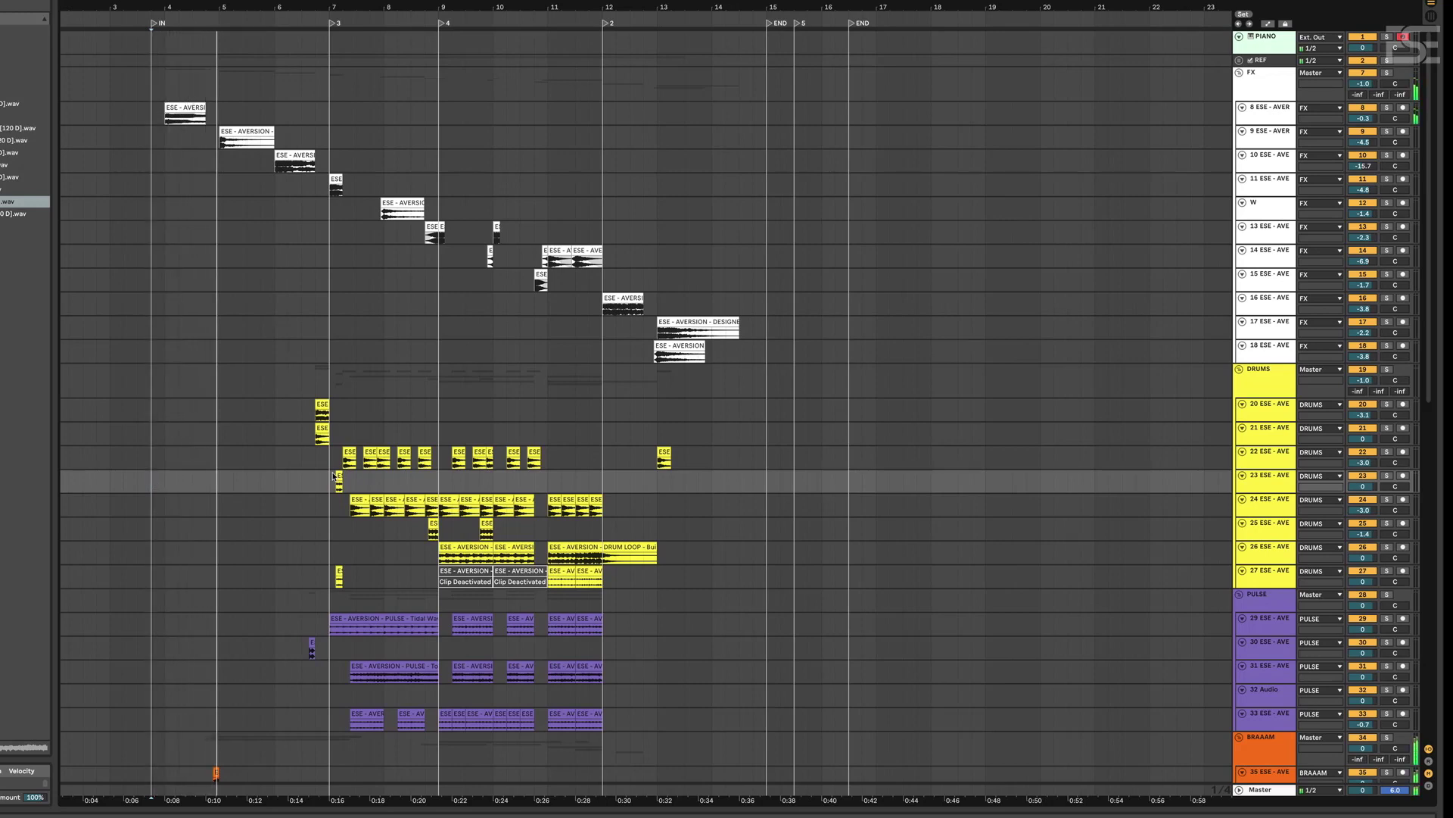
# Set a playback start point on an FX track and zoom in around bars 6–7
pyautogui.click(589, 303)
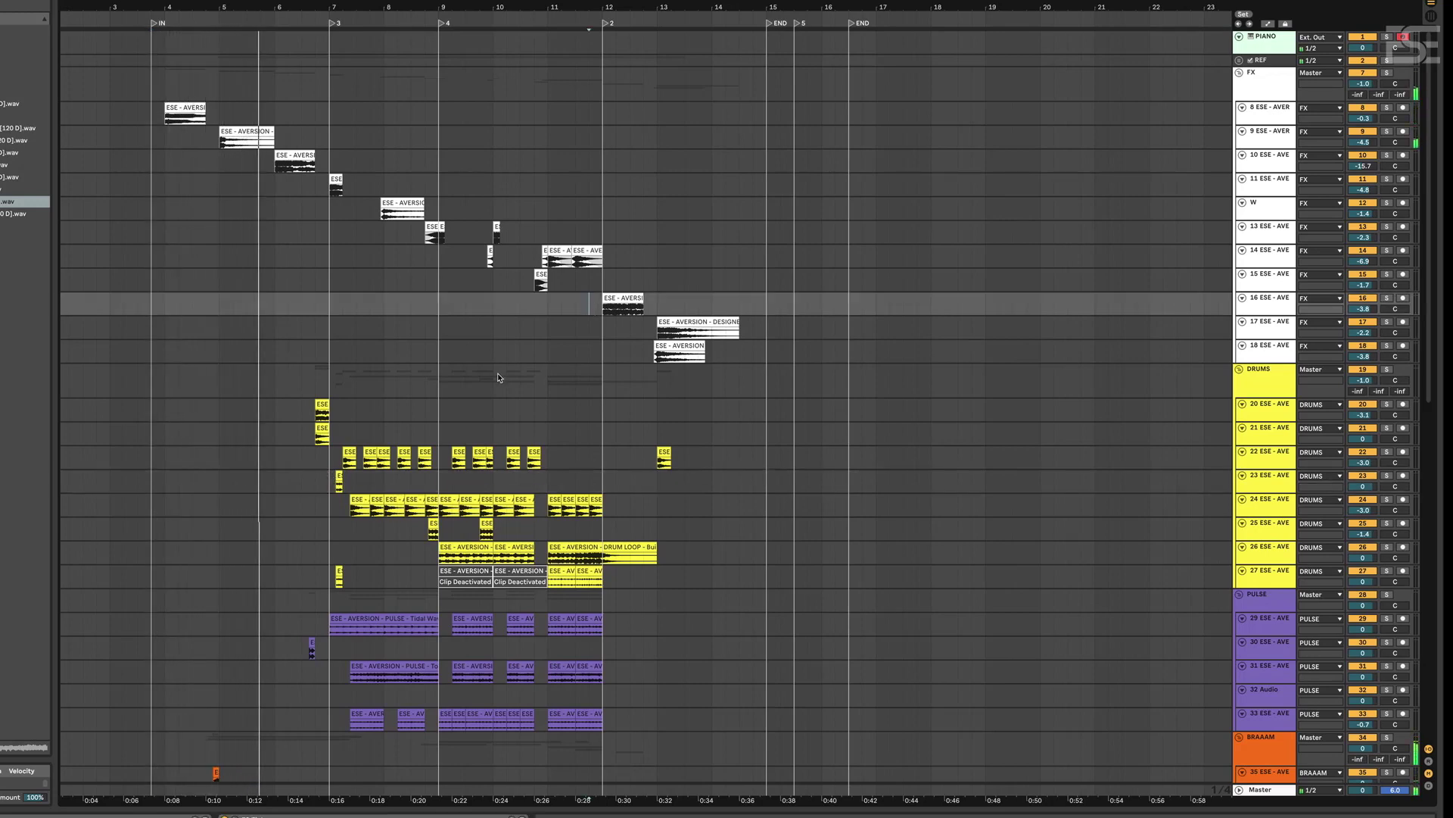
pyautogui.moveTo(302, 10)
pyautogui.mouseDown()
pyautogui.moveTo(301, 61)
pyautogui.moveTo(301, 9)
pyautogui.mouseUp()
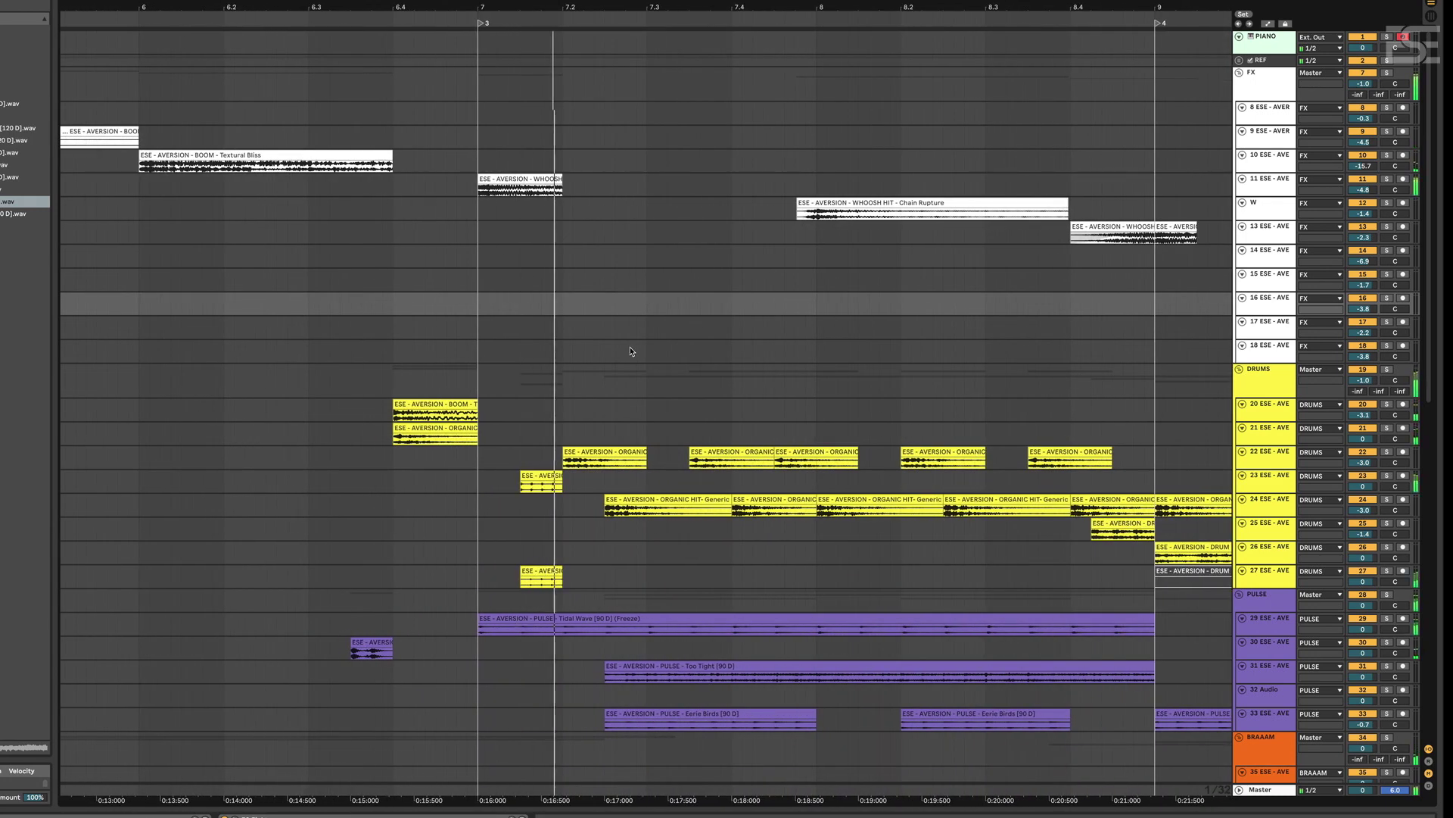
pyautogui.scroll(-5, 678, 347)
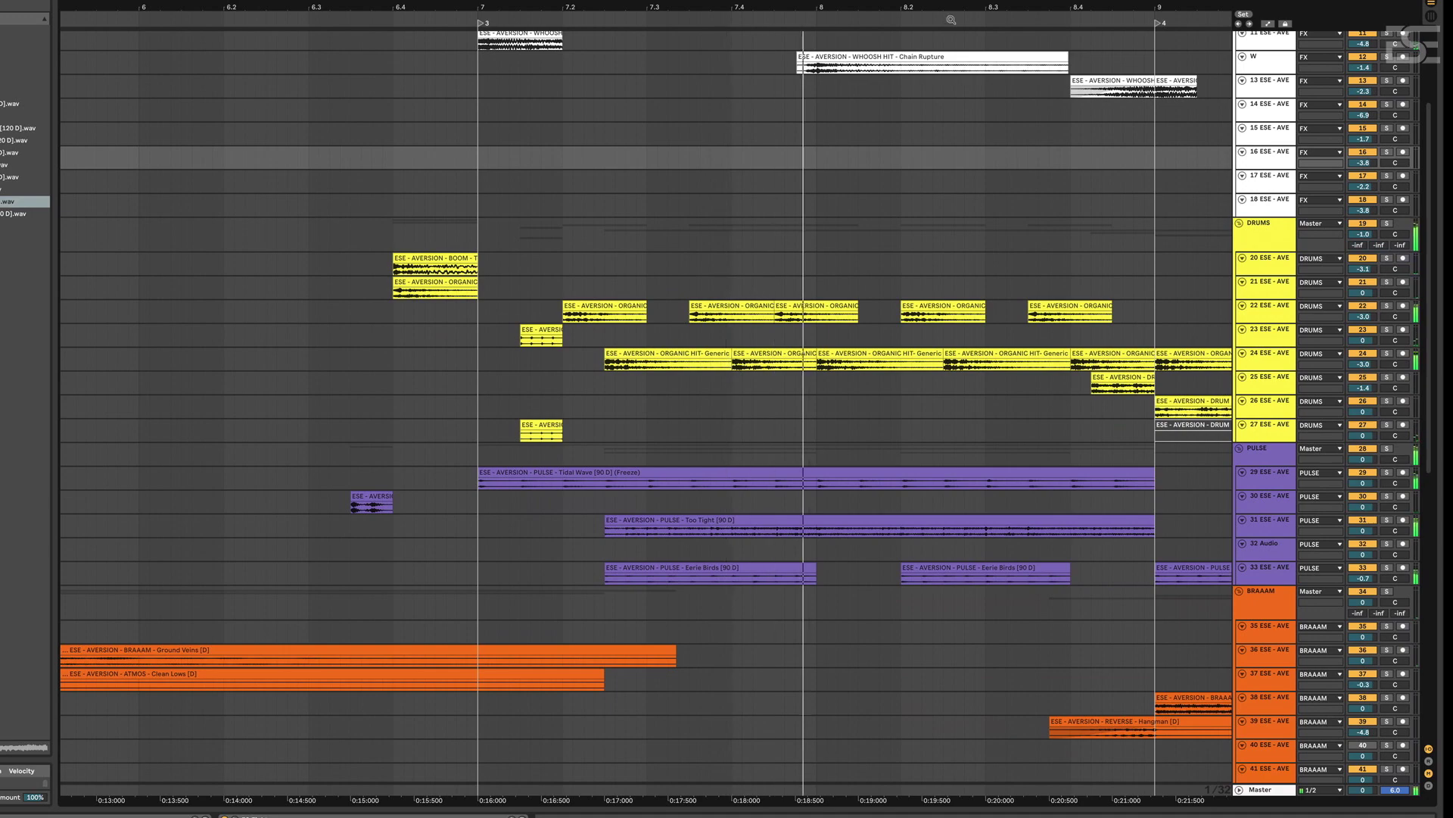
pyautogui.hscroll(2, 678, 348)
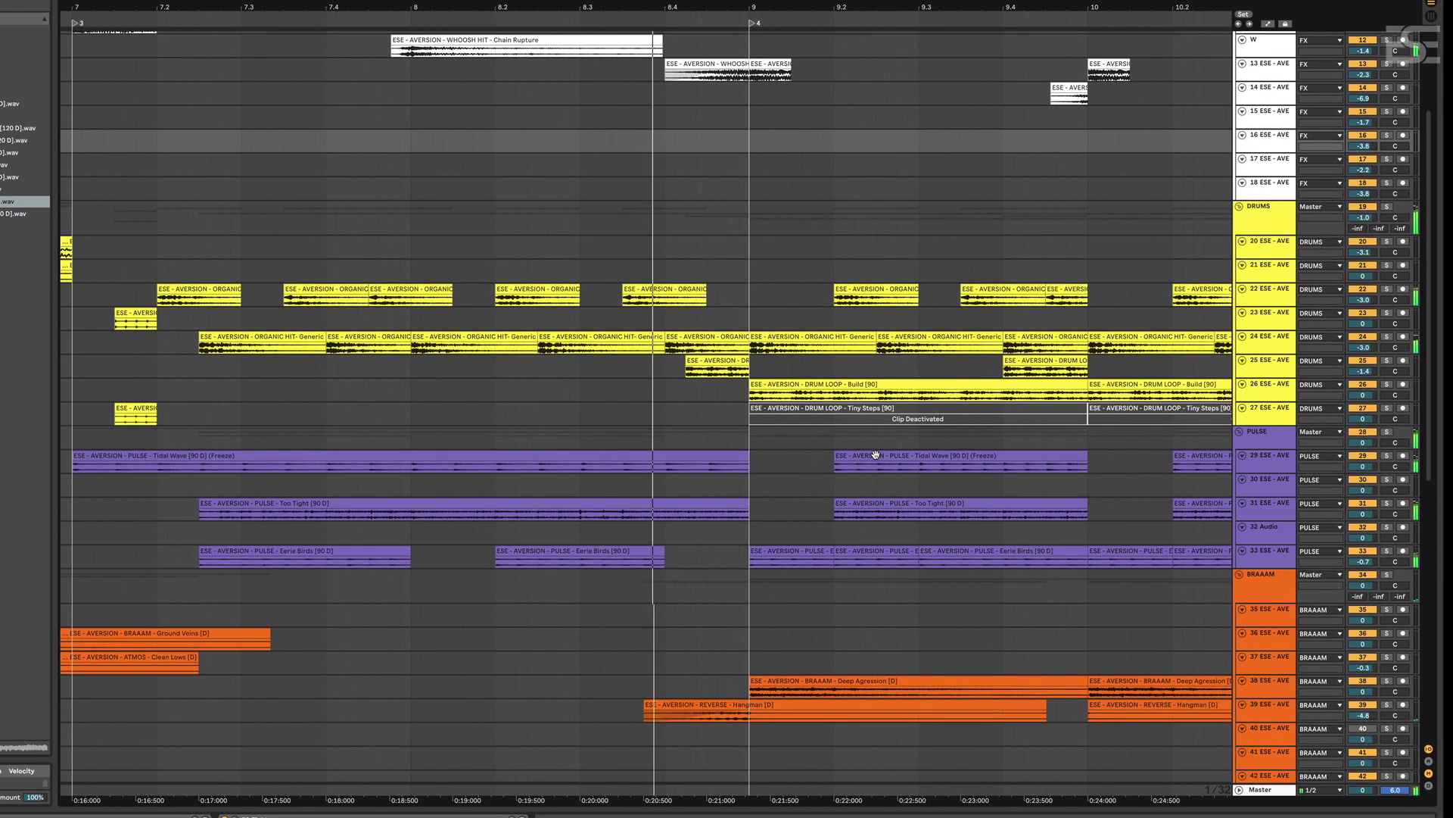
pyautogui.scroll(-5, 875, 452)
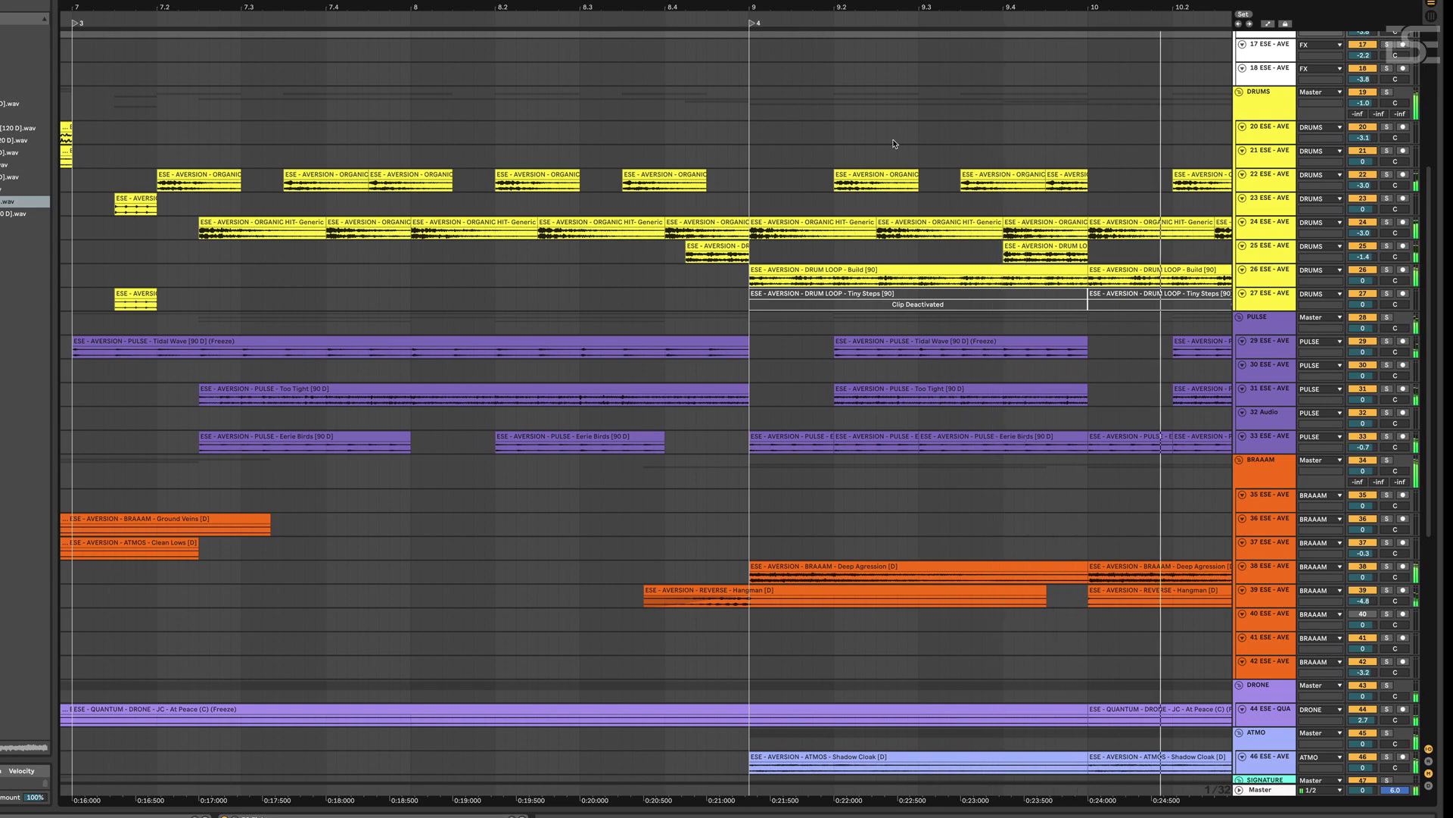
# Zoom out to show bars 6 through 17 and scroll down to the lowest riser tracks
pyautogui.moveTo(1100, 9); pyautogui.dragTo(773, 198)
pyautogui.moveTo(416, 9); pyautogui.dragTo(415, 0)
pyautogui.scroll(10, 764, 311)
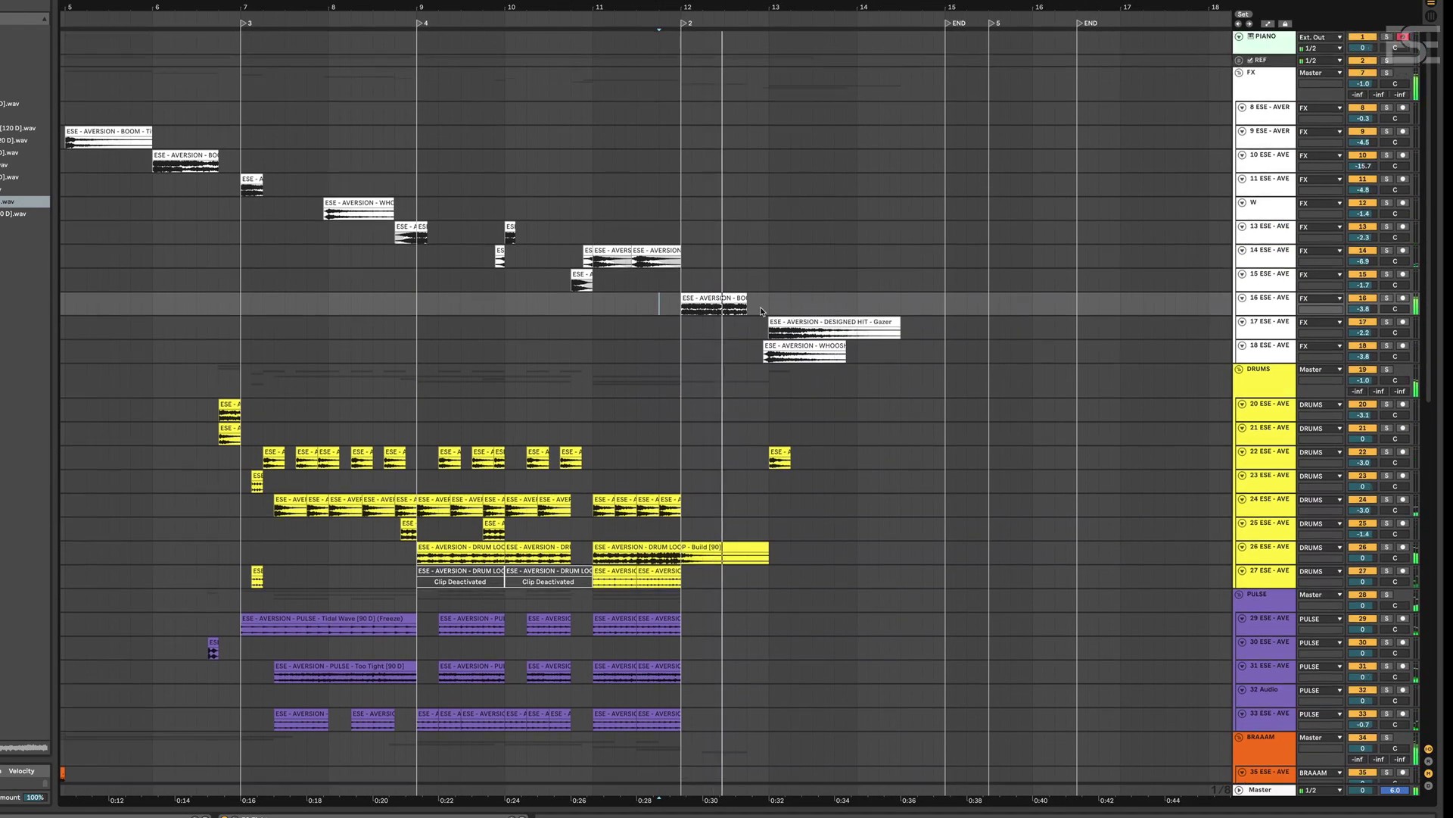
pyautogui.scroll(-20, 768, 284)
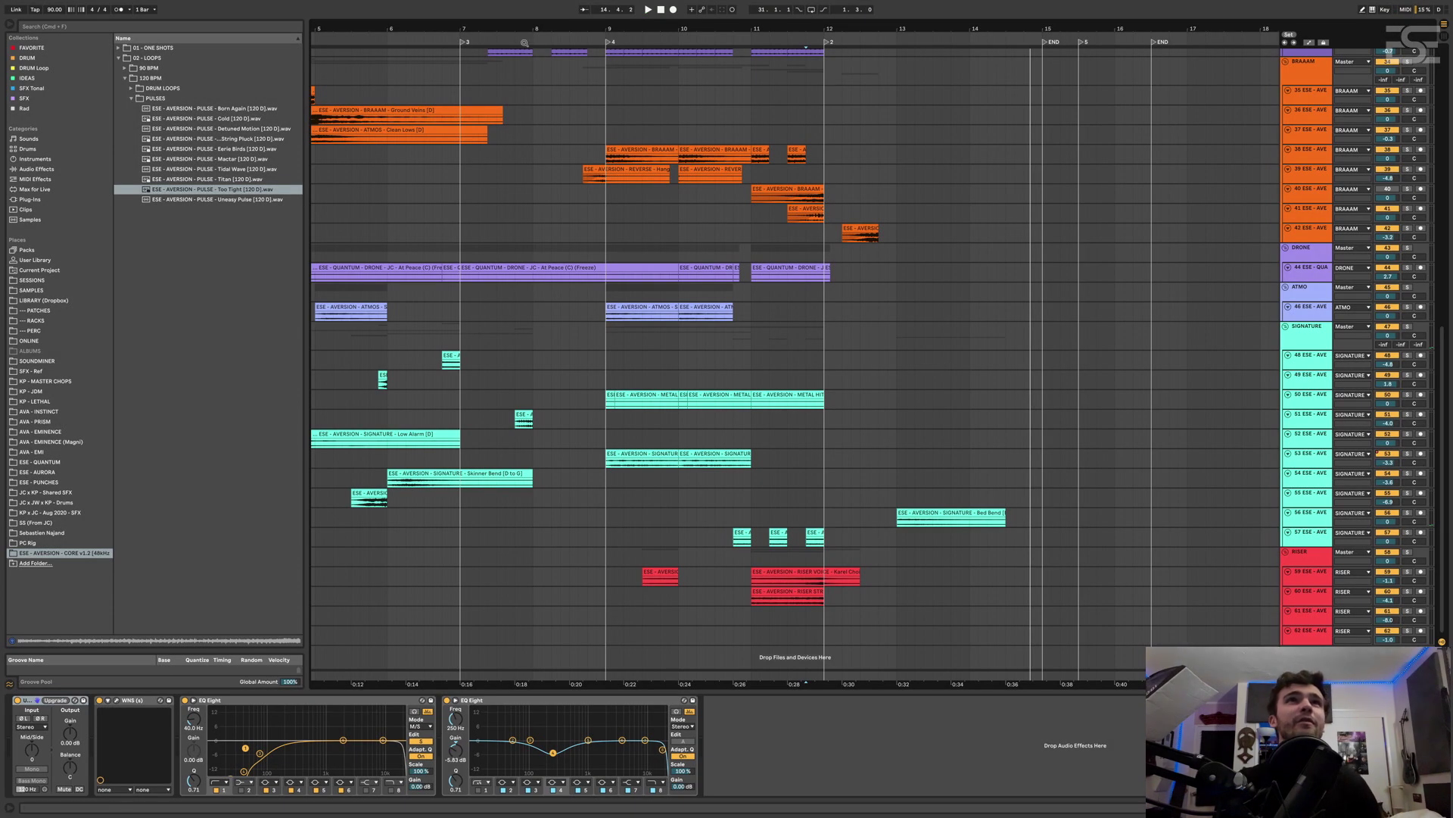
pyautogui.moveTo(524, 43); pyautogui.dragTo(656, 28)
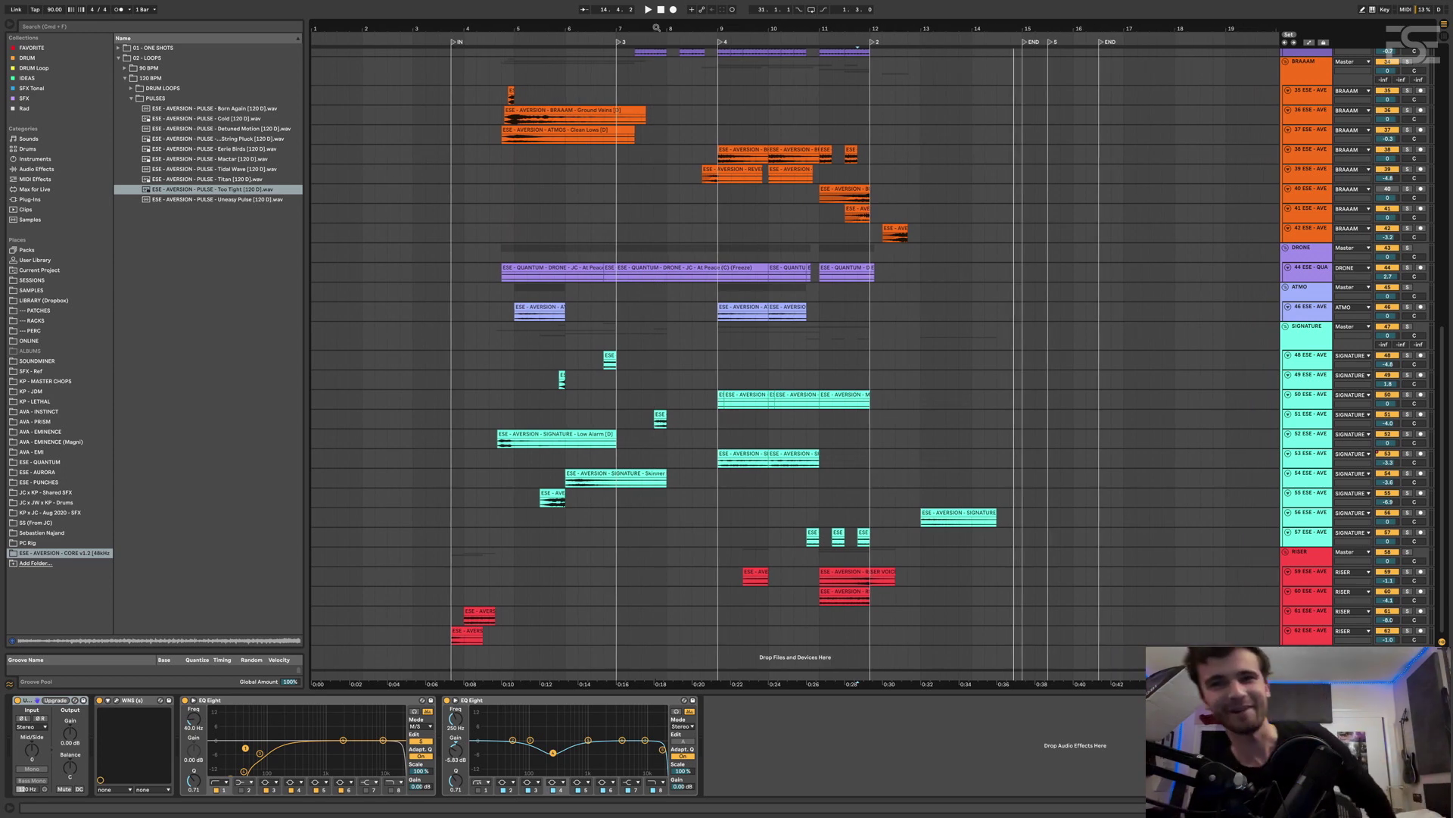
pyautogui.scroll(15, 626, 135)
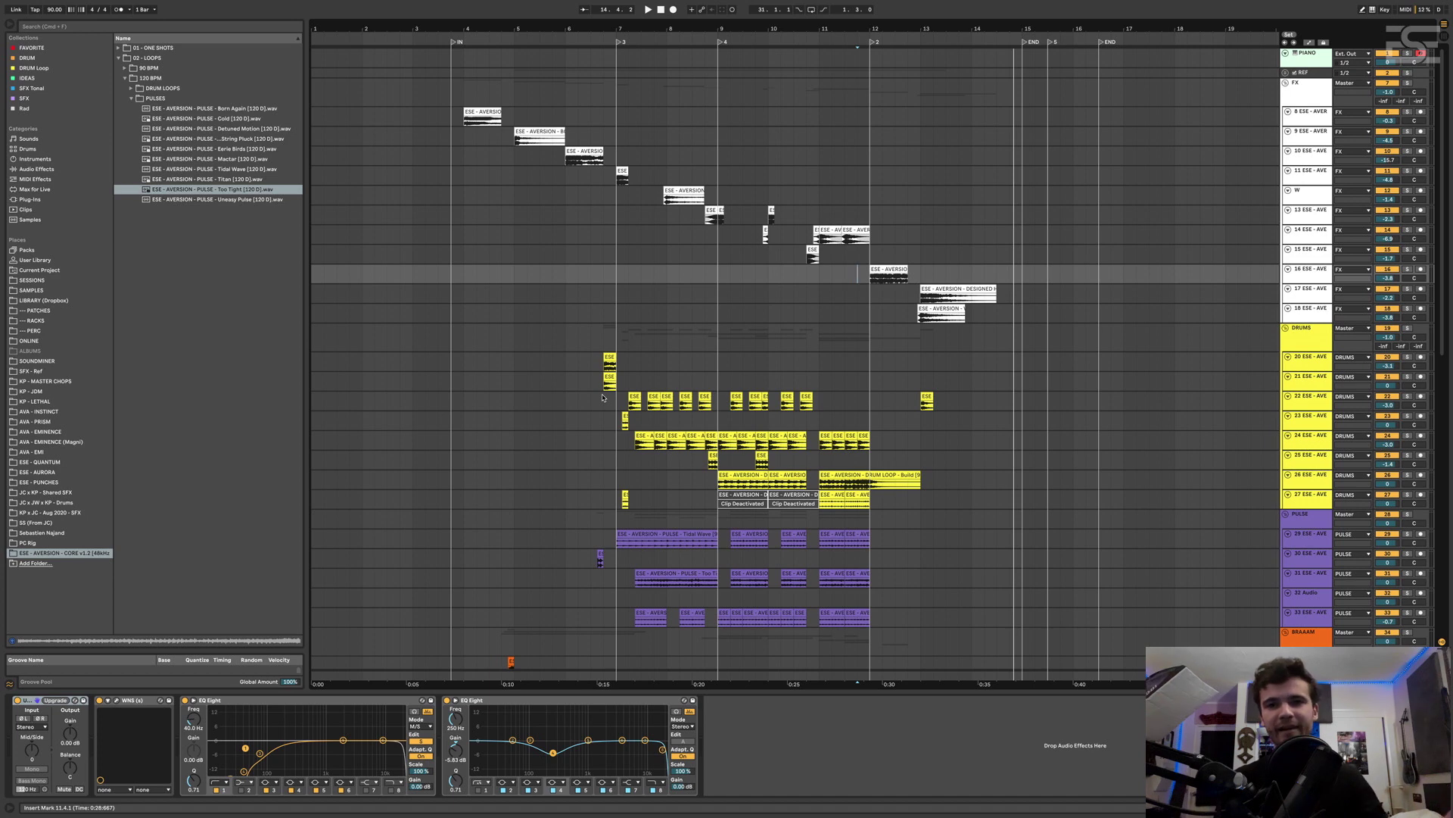
pyautogui.scroll(-5, 596, 400)
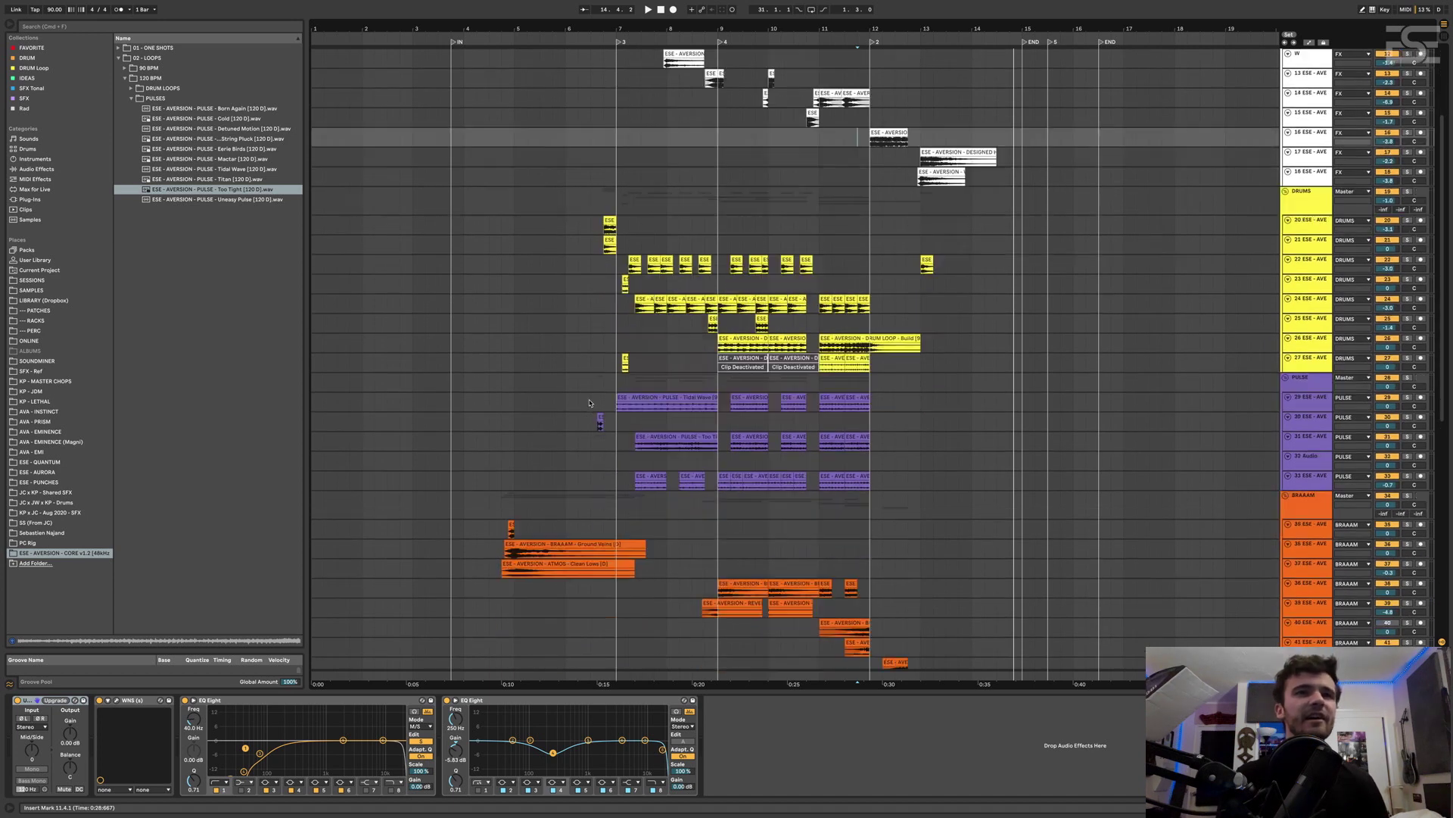
pyautogui.scroll(-1, 588, 402)
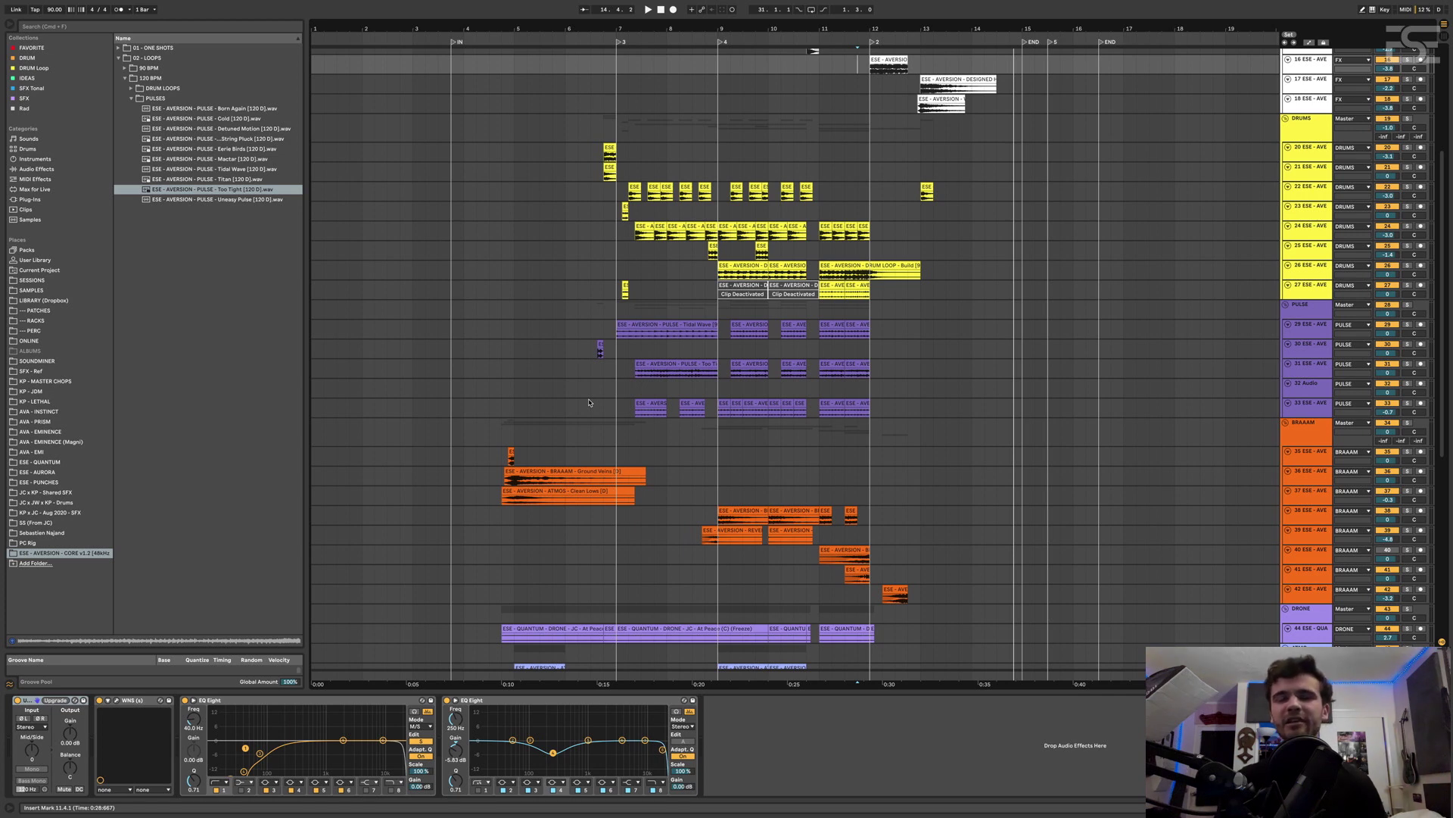
pyautogui.scroll(-10, 587, 417)
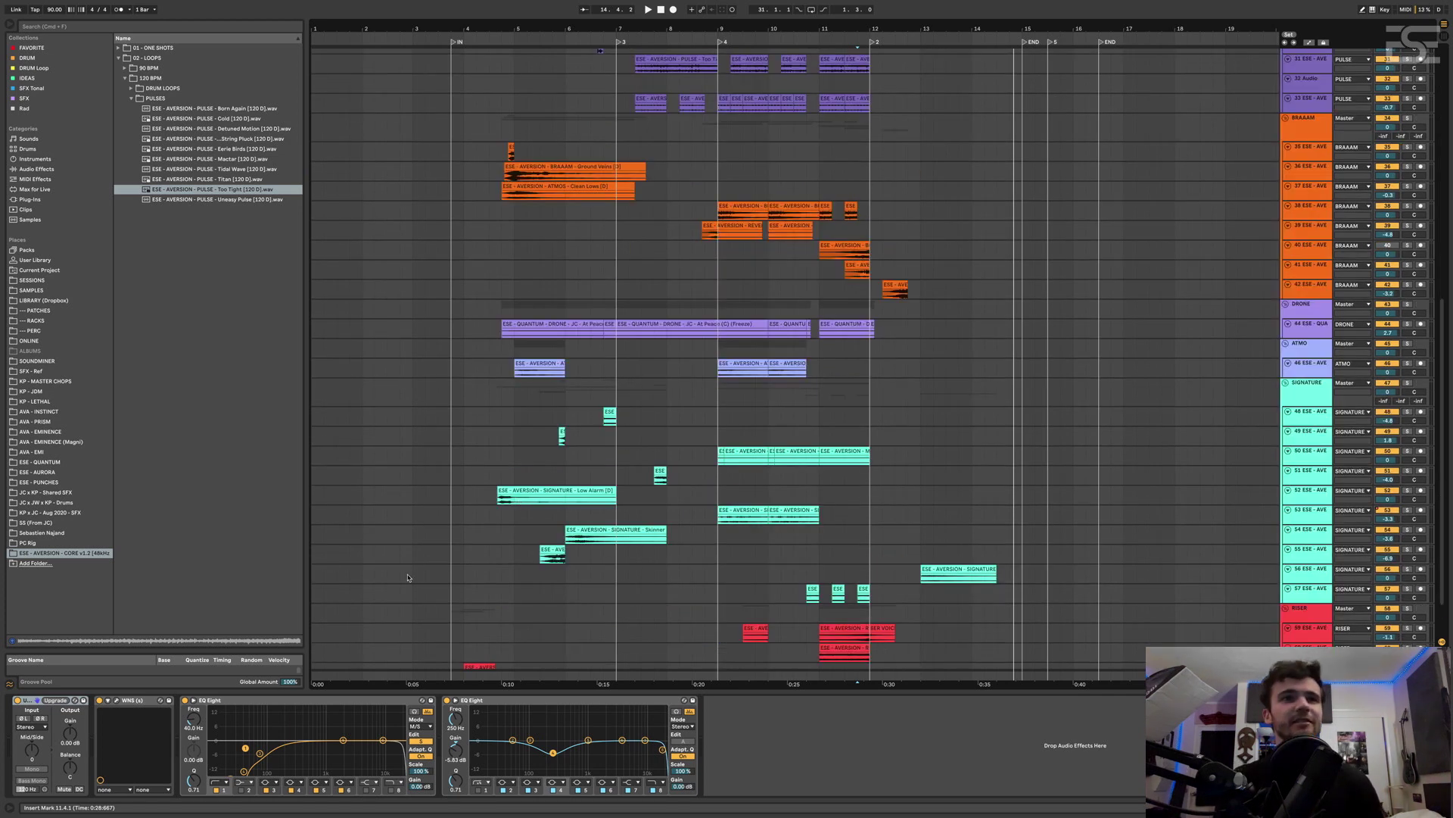
pyautogui.scroll(-2, 410, 583)
# Select the track 61 riser clip, then solo track 8 and play from the start marker
pyautogui.click(470, 631)
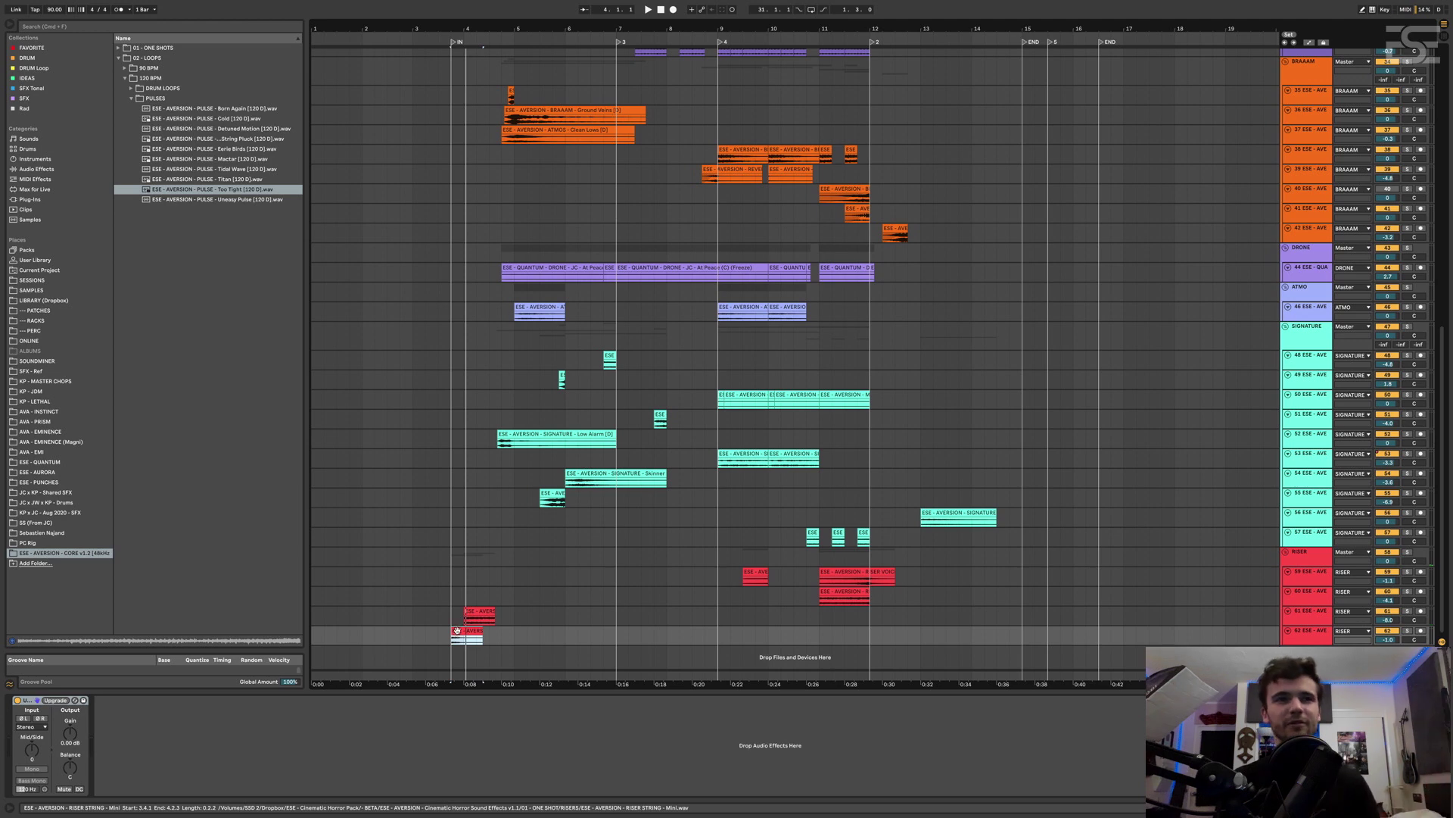
pyautogui.click(471, 612)
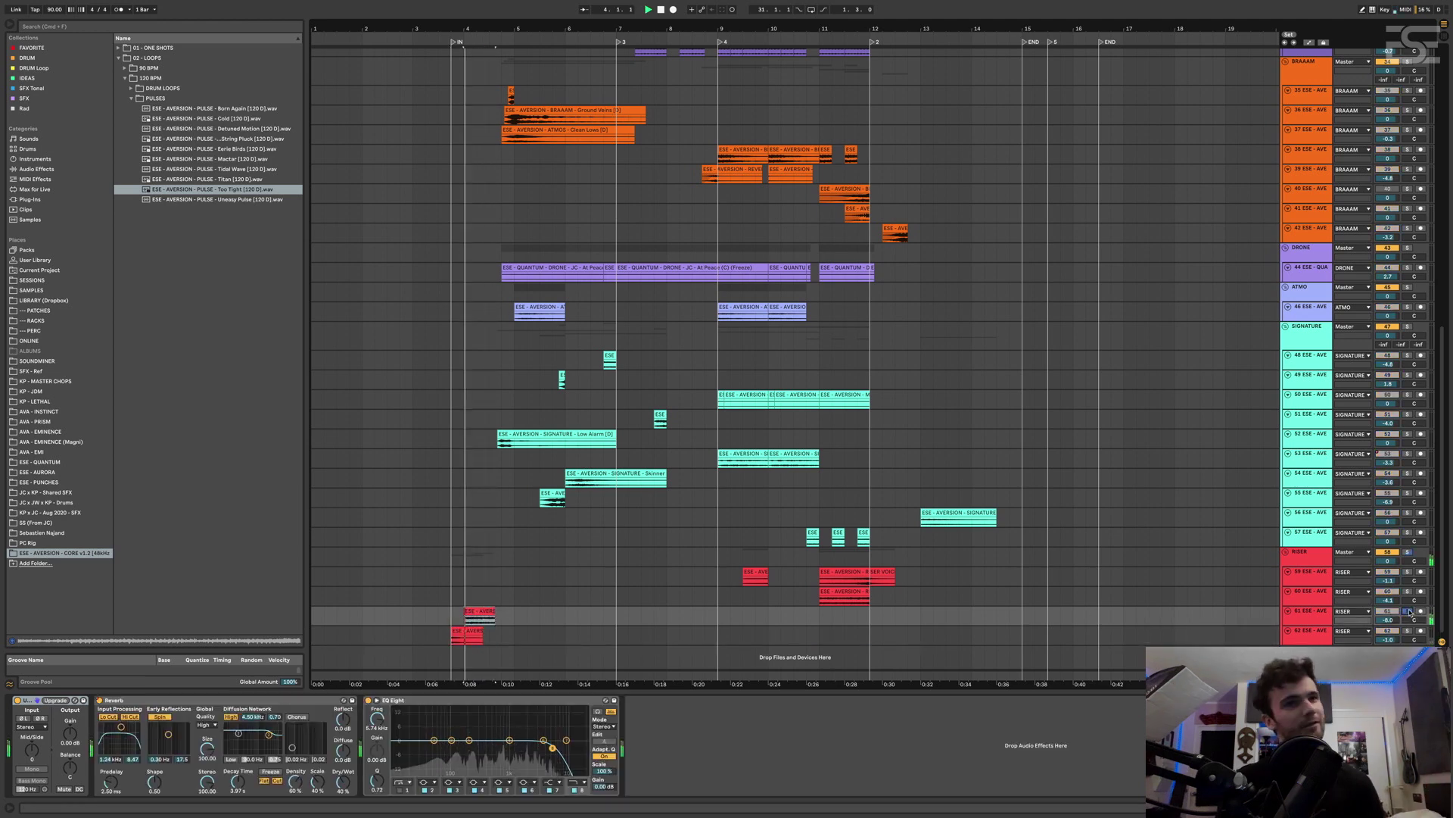
pyautogui.scroll(15, 603, 430)
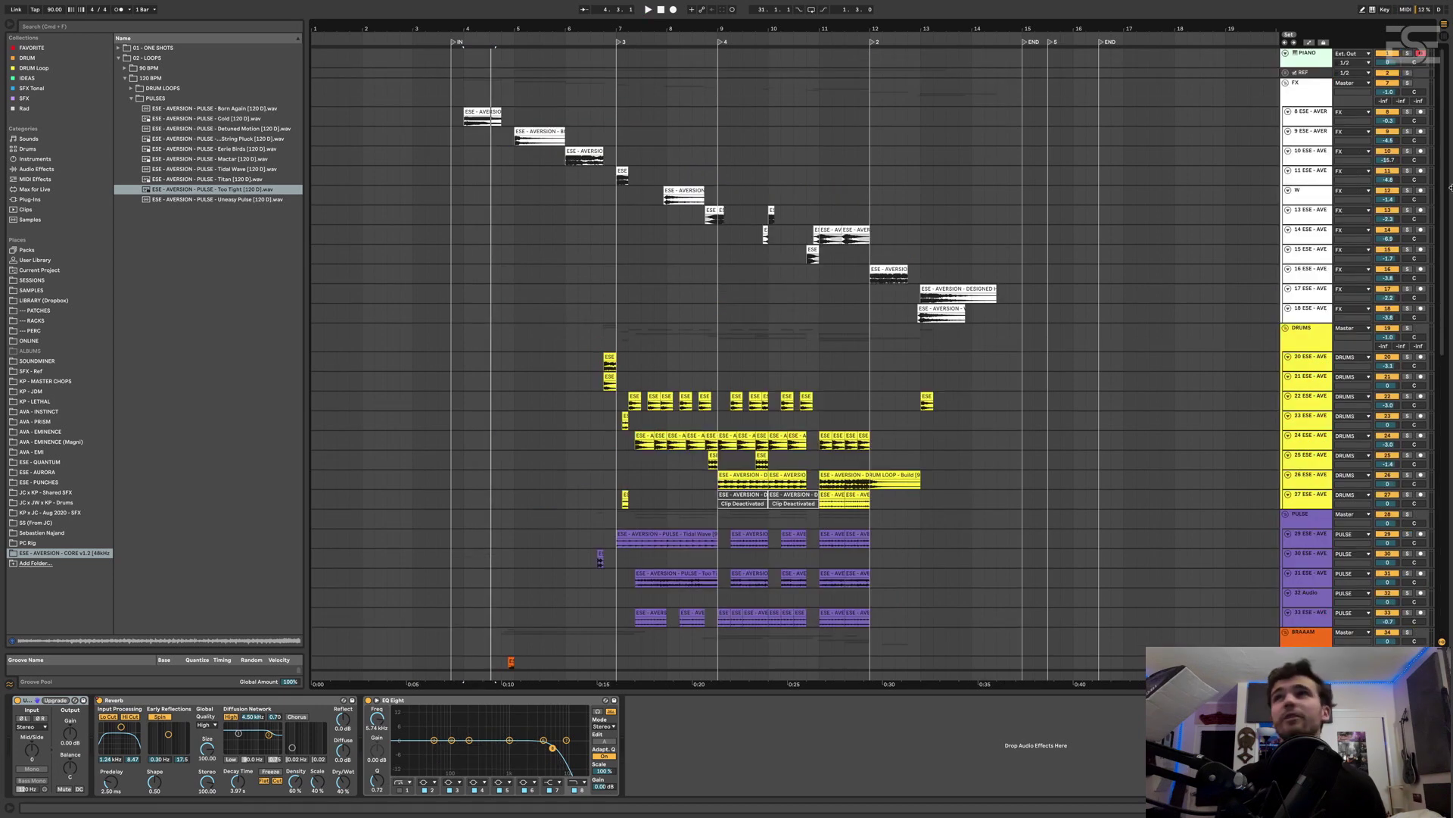
pyautogui.click(1406, 112)
pyautogui.press('space')
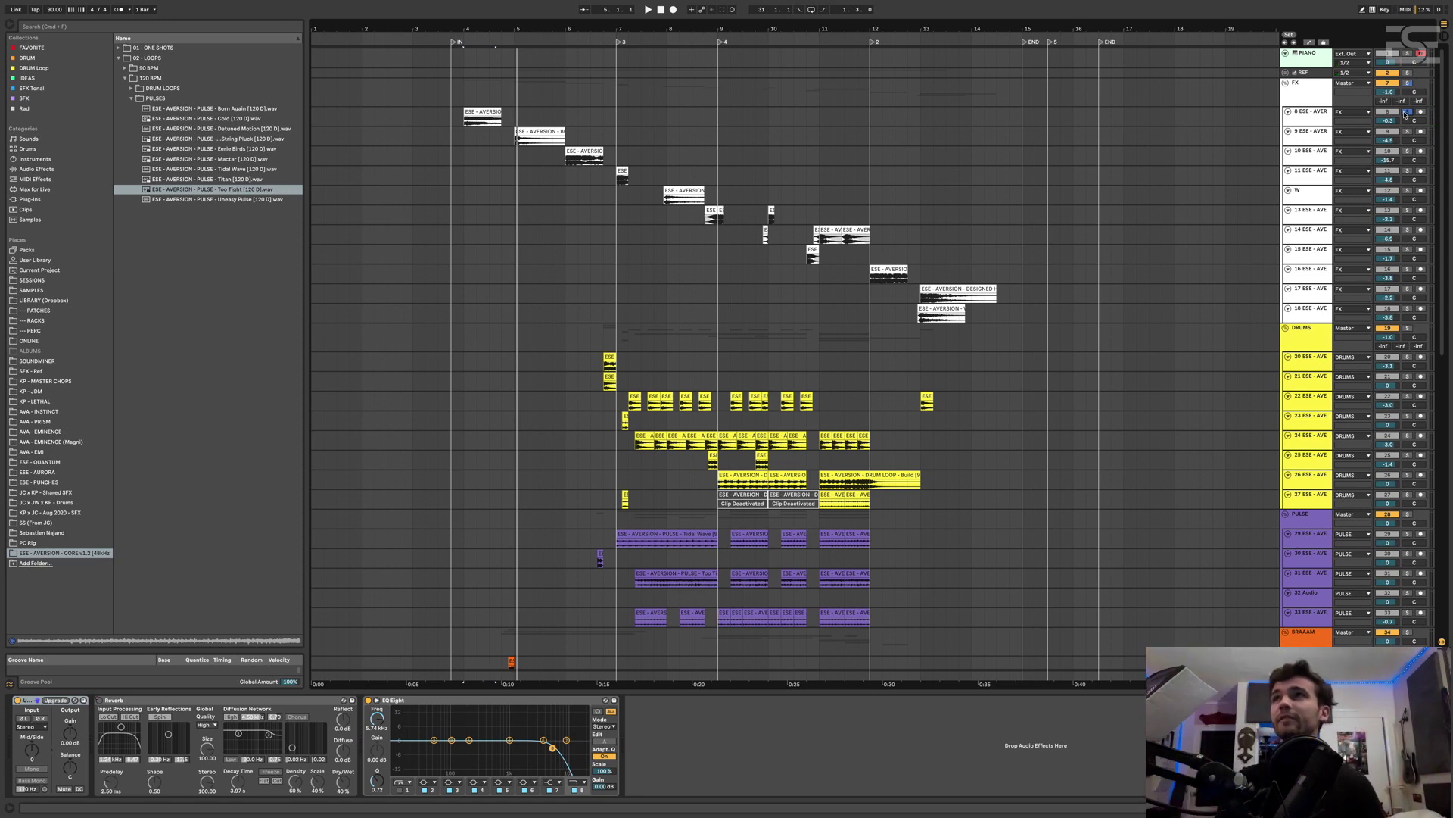
# Solo riser track 61, play from the IN marker, then select the Low Alarm track
pyautogui.scroll(-15, 1374, 621)
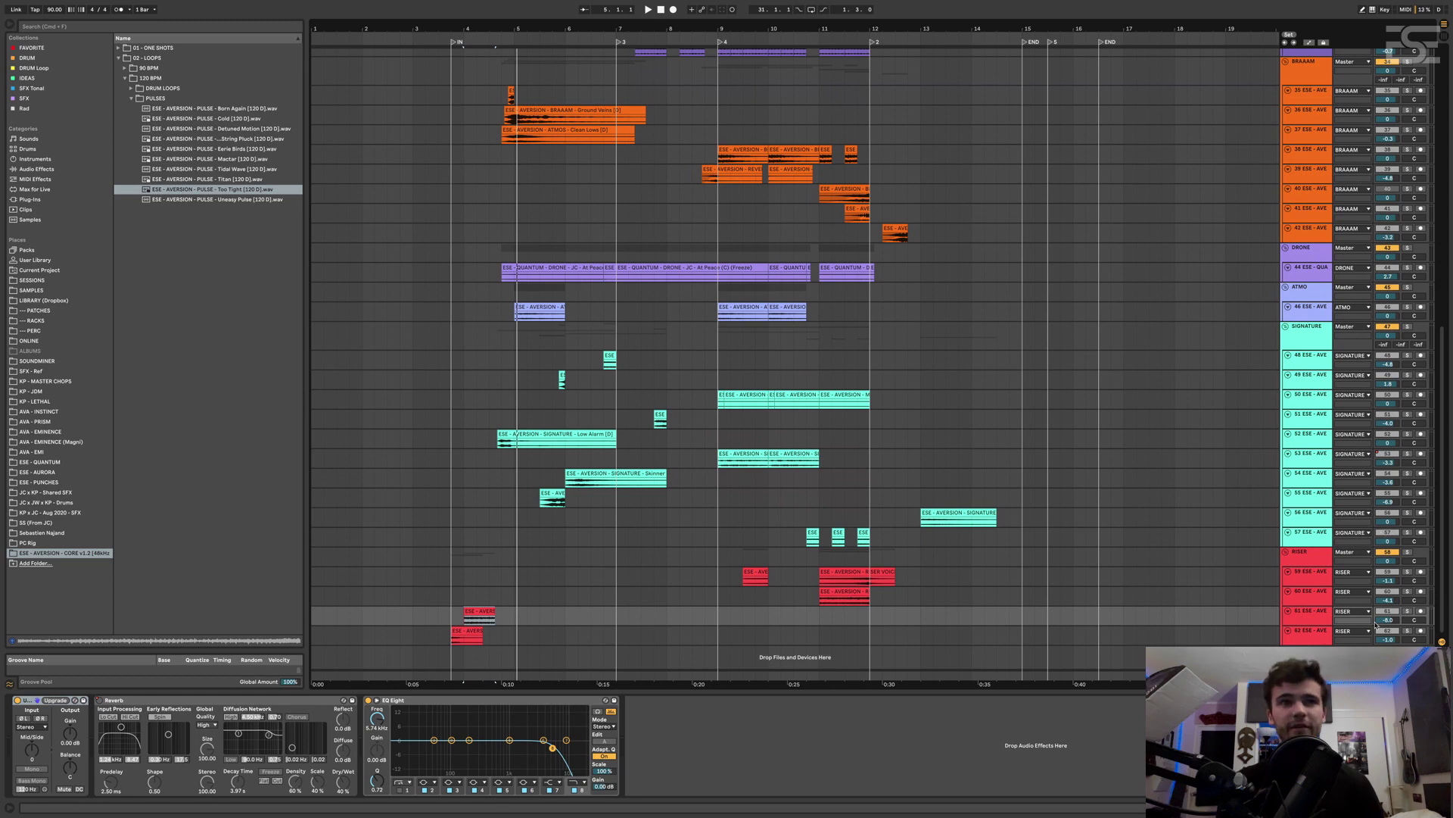
pyautogui.click(1407, 611)
pyautogui.press('space')
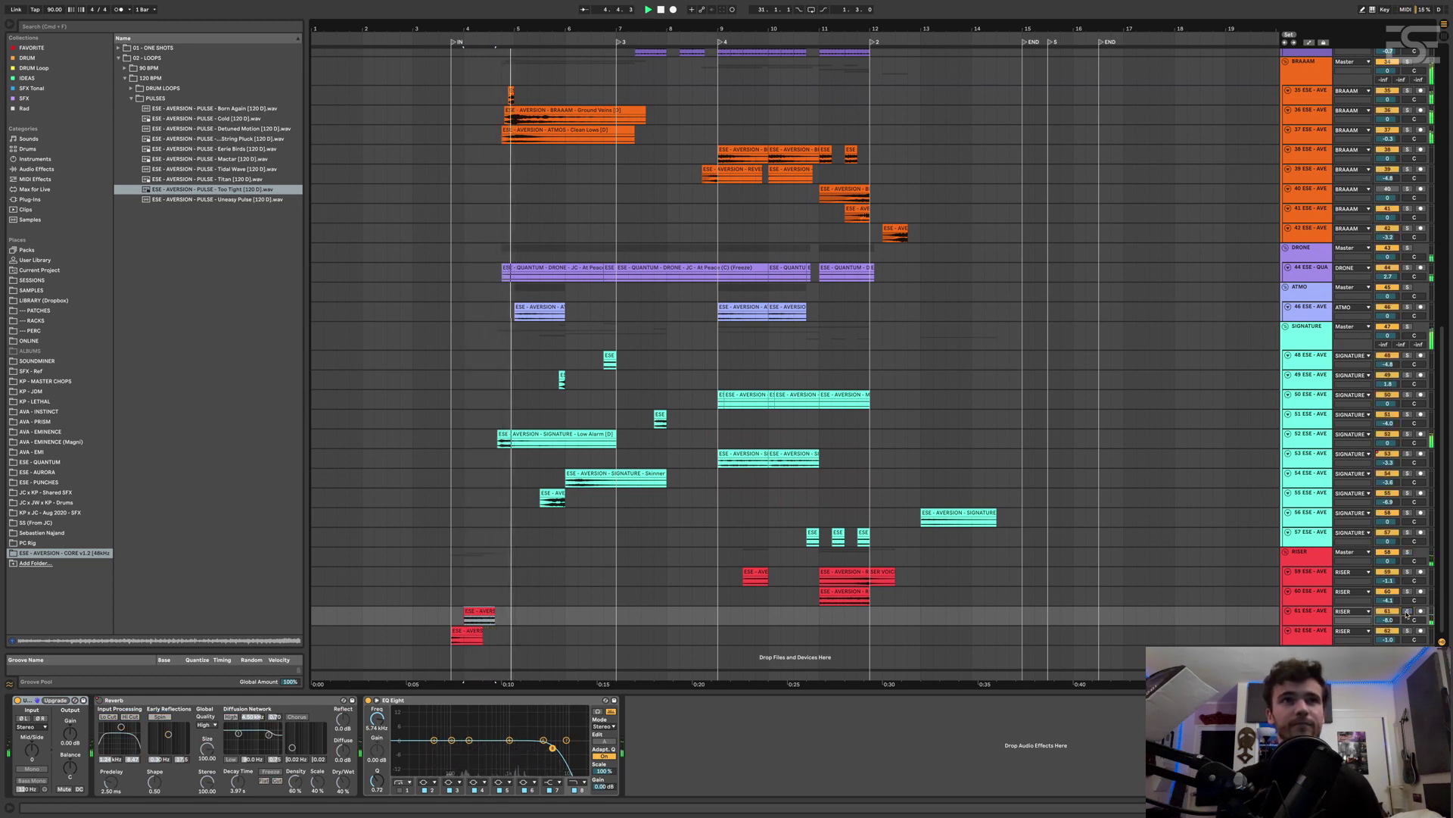
pyautogui.scroll(5, 549, 437)
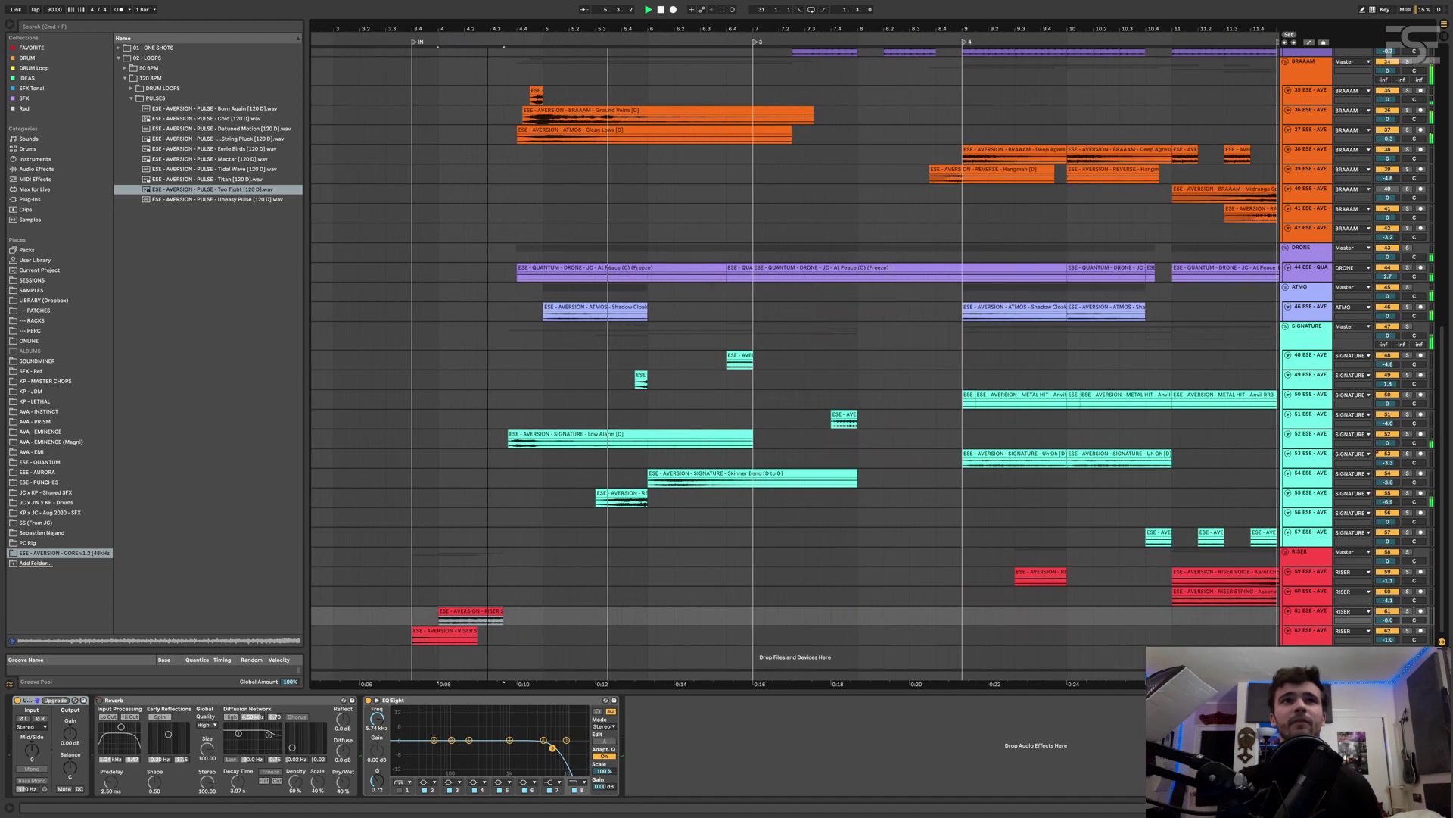
pyautogui.click(549, 437)
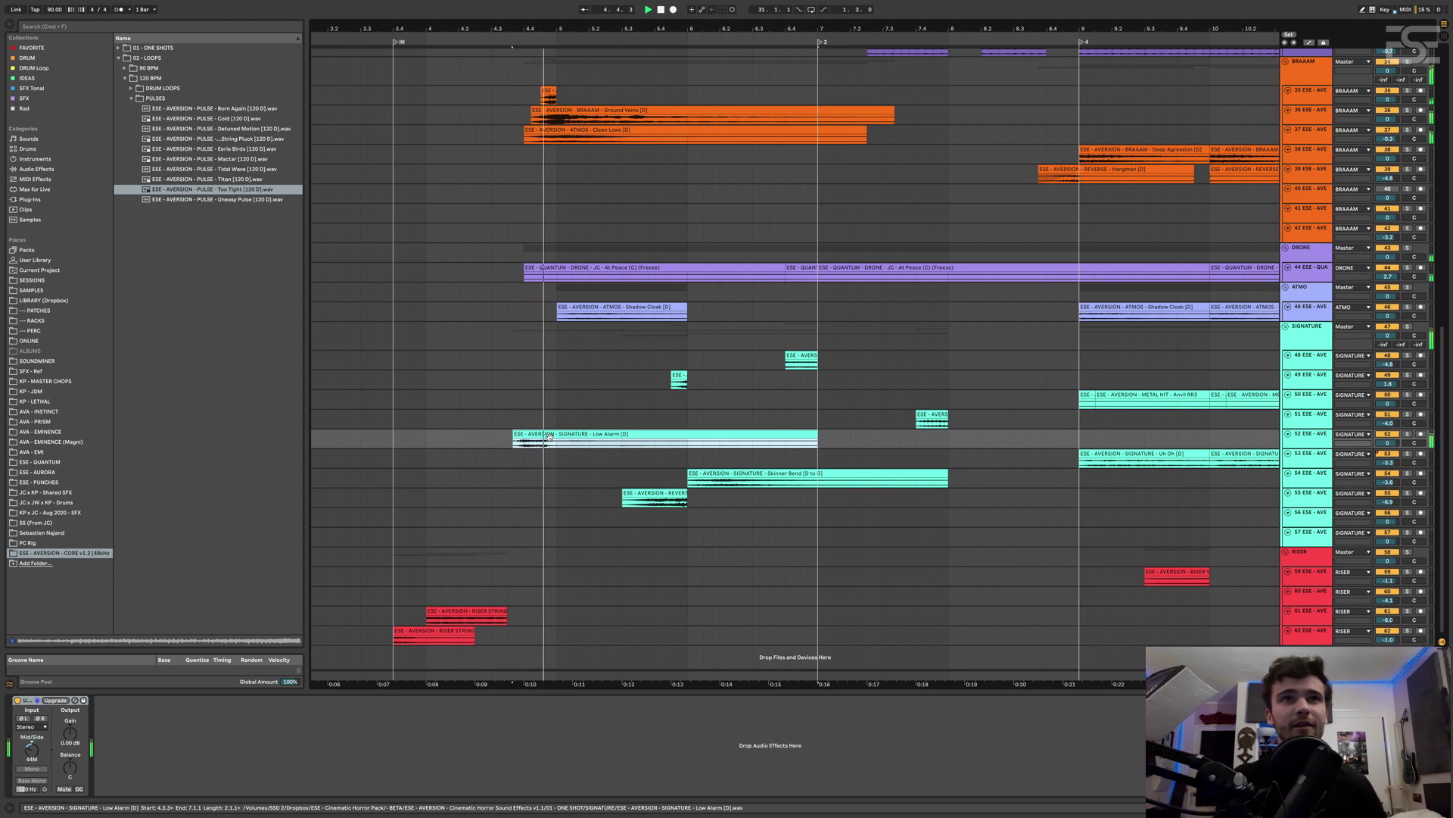
# Solo the Low Alarm SIGNATURE, Clean Lows and Ground Veins BRAAAM tracks and play from the insert marker
pyautogui.click(1407, 434)
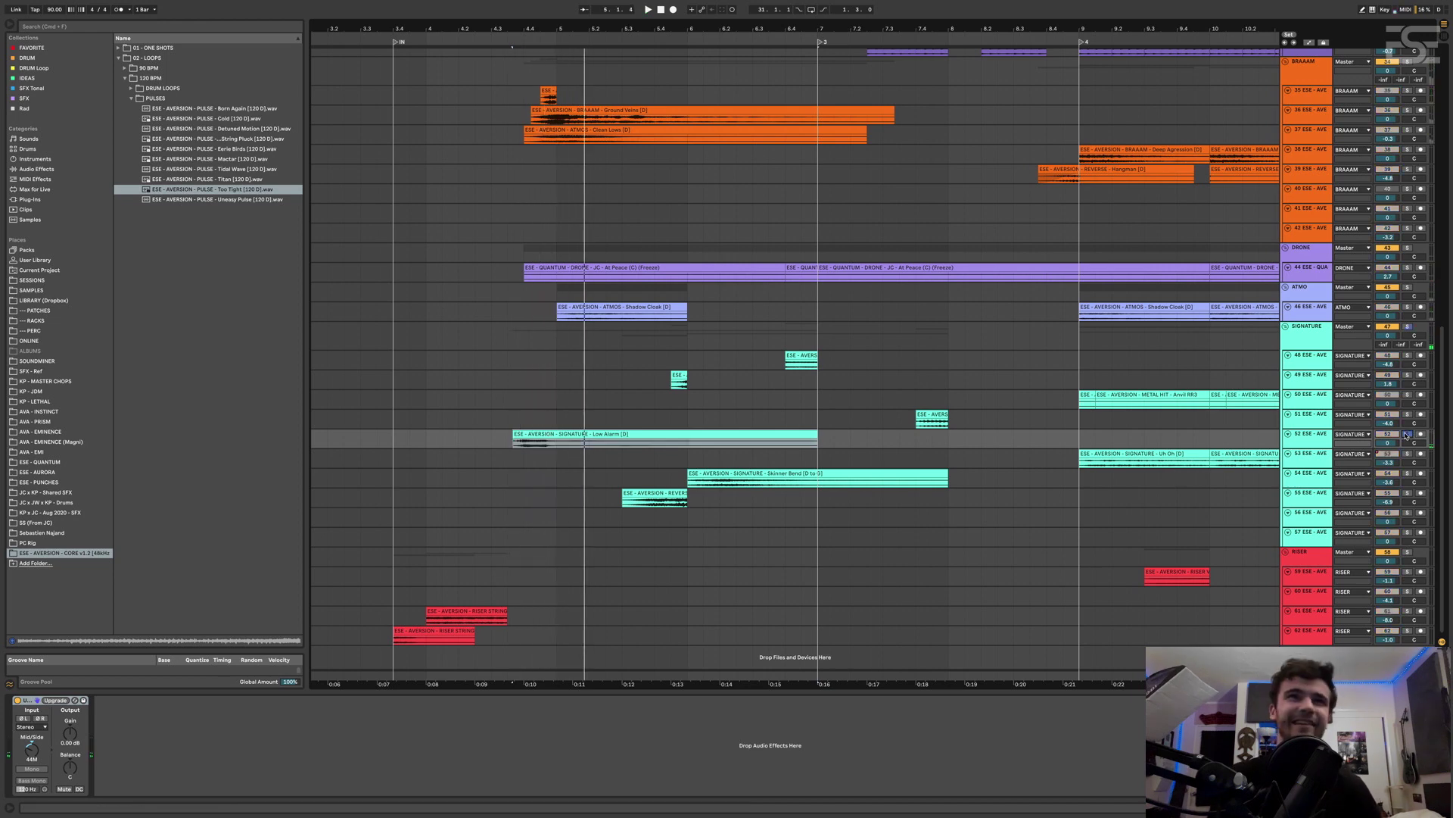
pyautogui.press('space')
pyautogui.scroll(5, 1407, 434)
pyautogui.click(1408, 319)
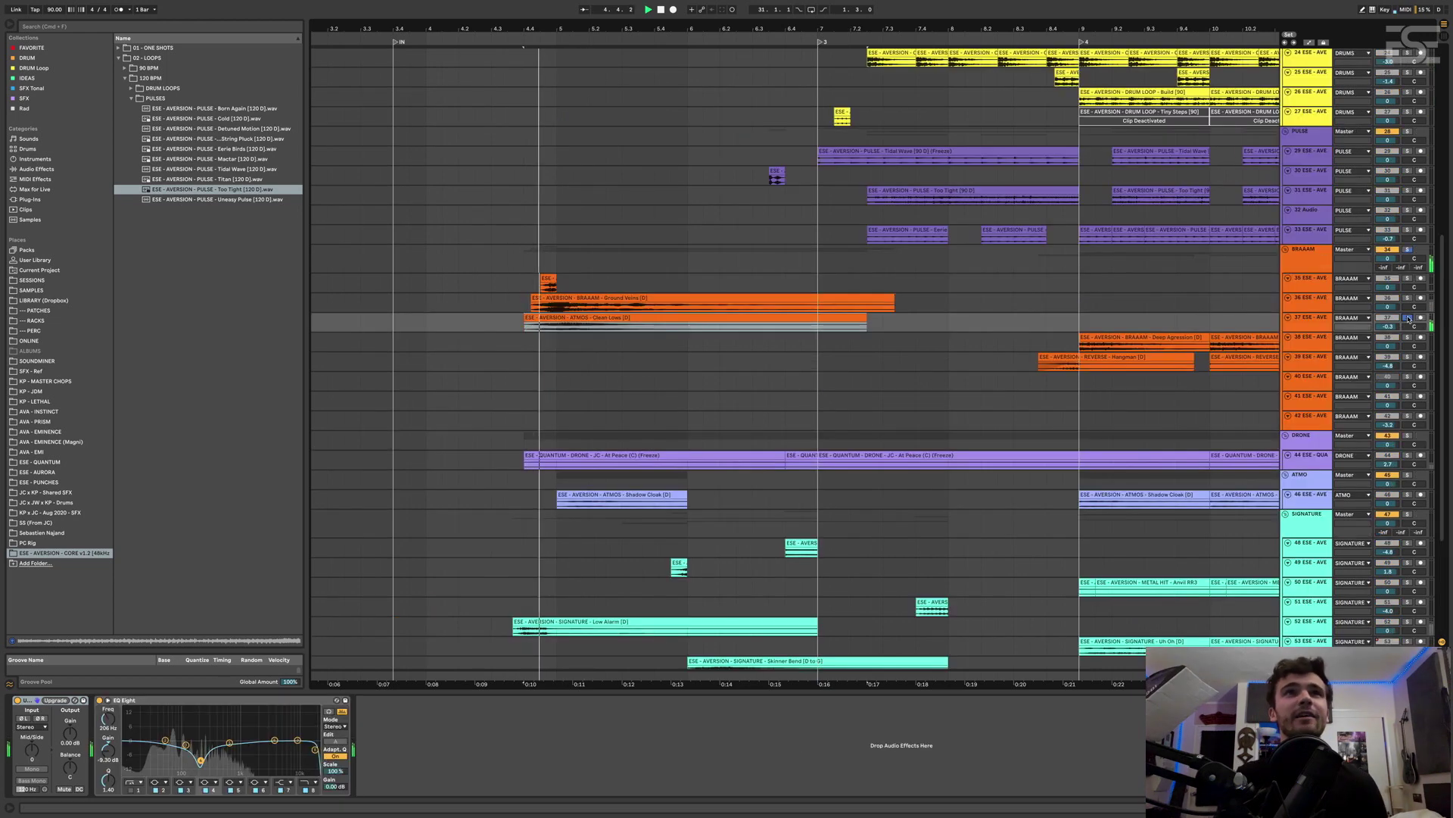
pyautogui.click(1408, 299)
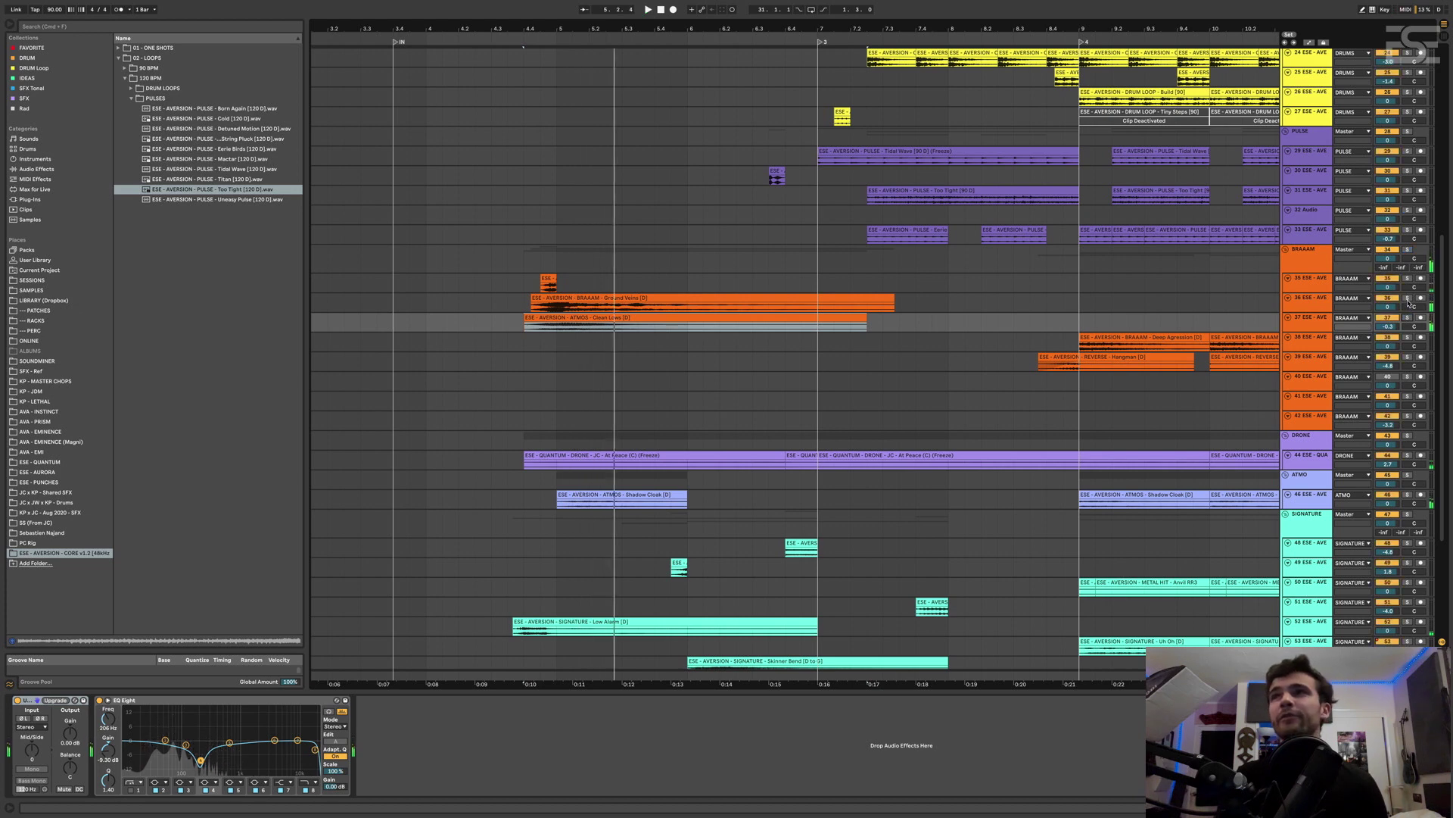
pyautogui.press('space')
pyautogui.press('space')
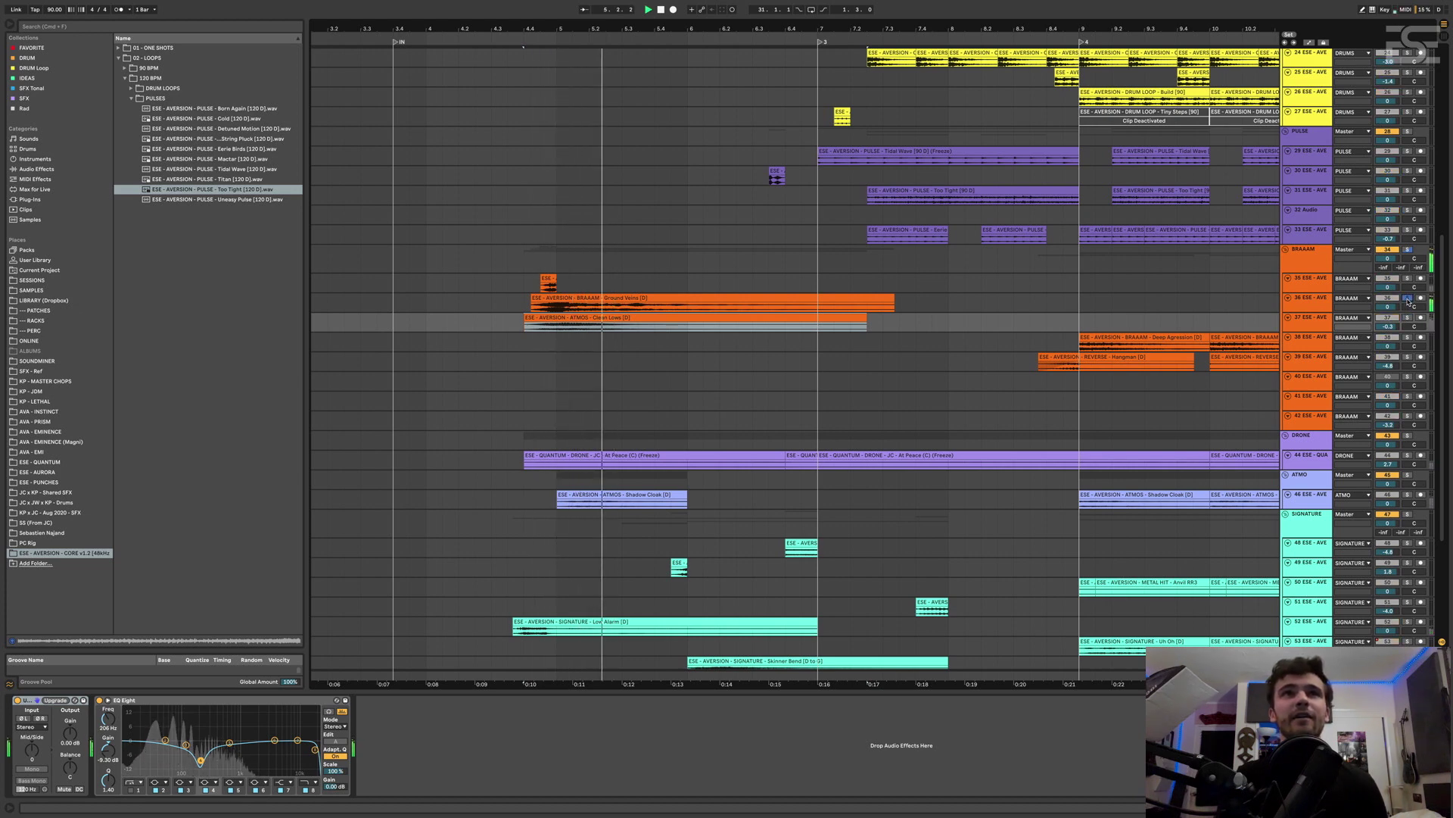
# Replay from just before bar 5, zooming into bars 4.4–5.2 and back out to the whole song
pyautogui.press('space')
pyautogui.press('space')
pyautogui.press('+')
pyautogui.press('+')
pyautogui.press('+')
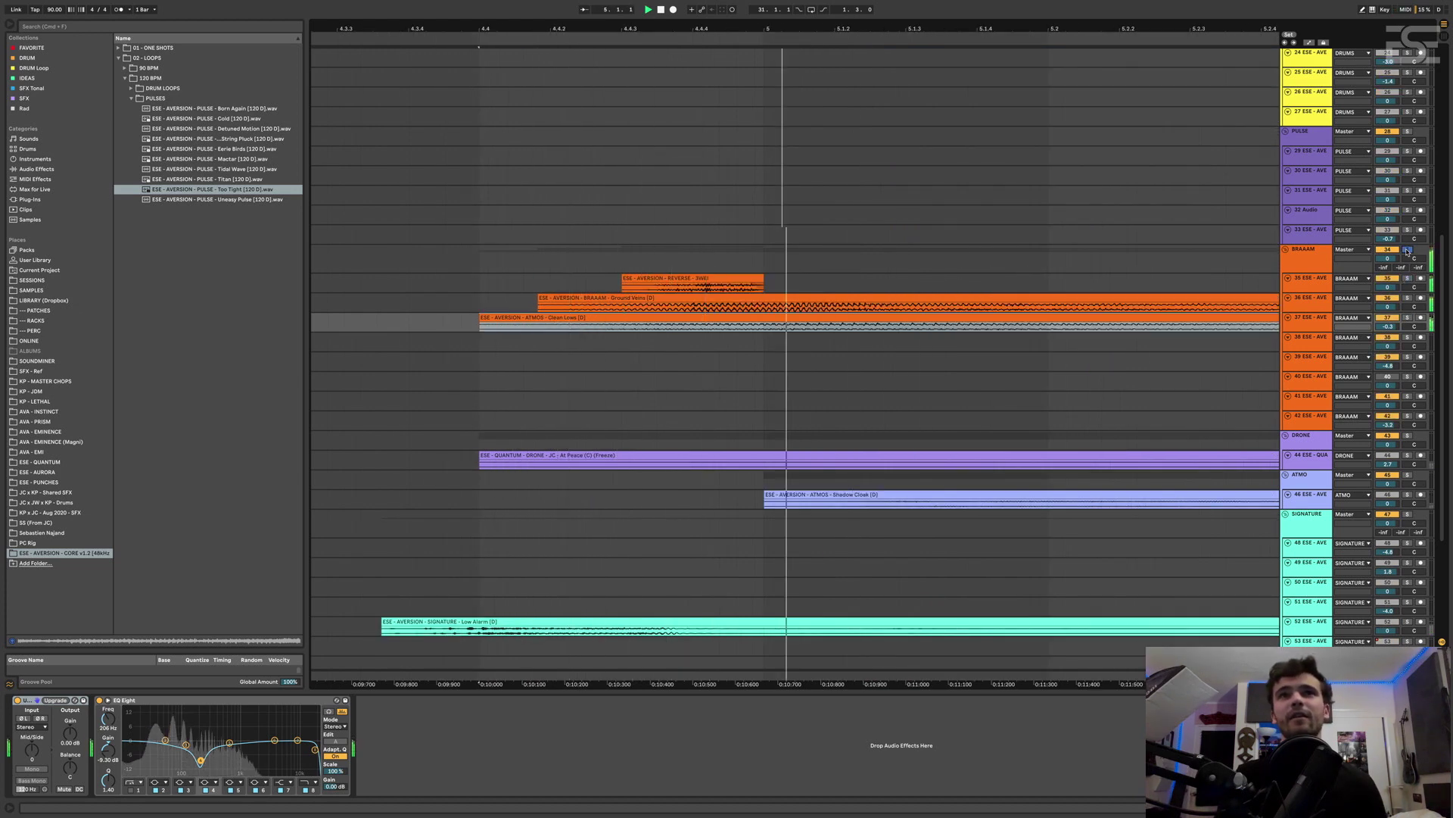
pyautogui.press('-')
pyautogui.press('w')
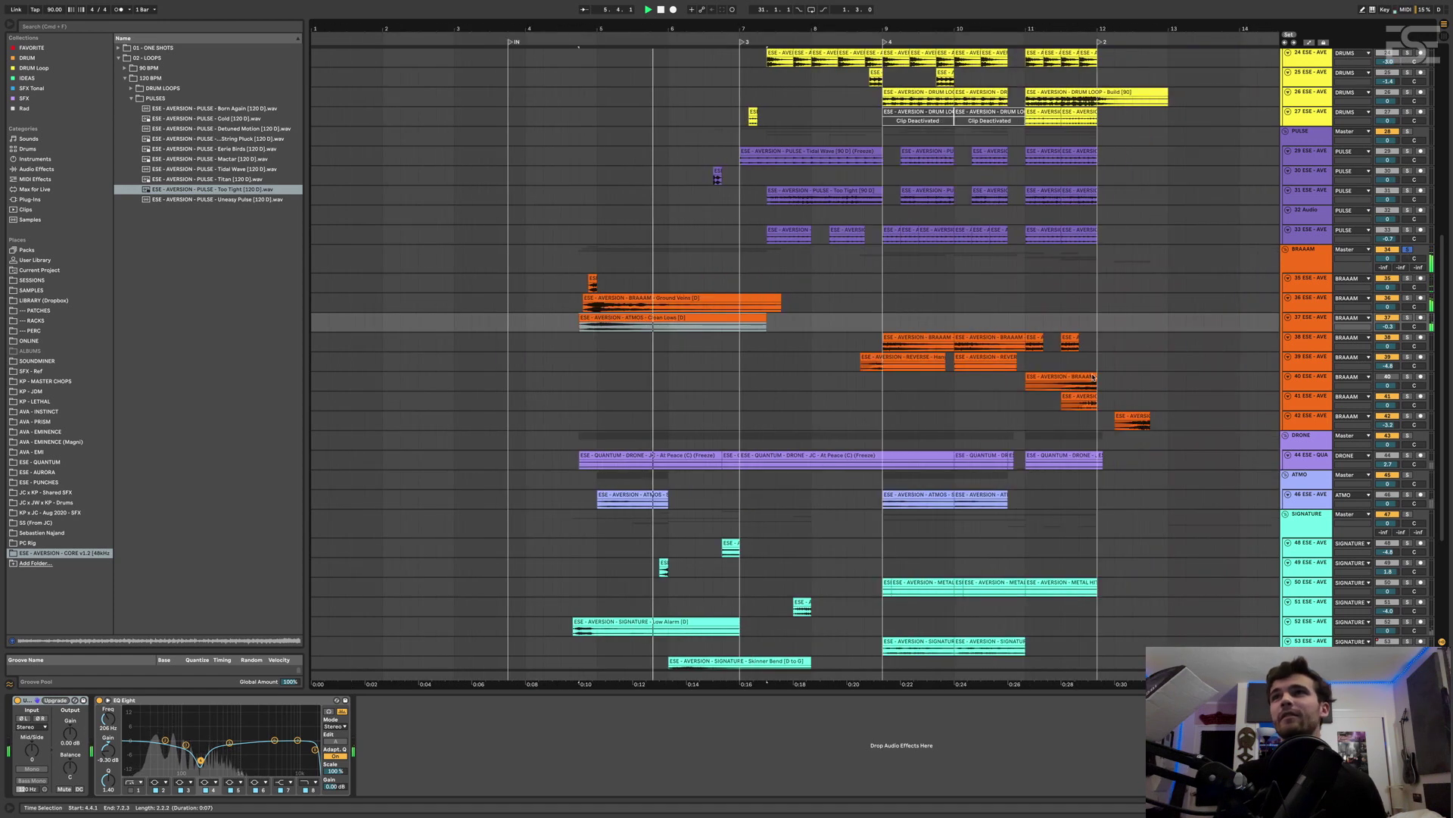
pyautogui.press('space')
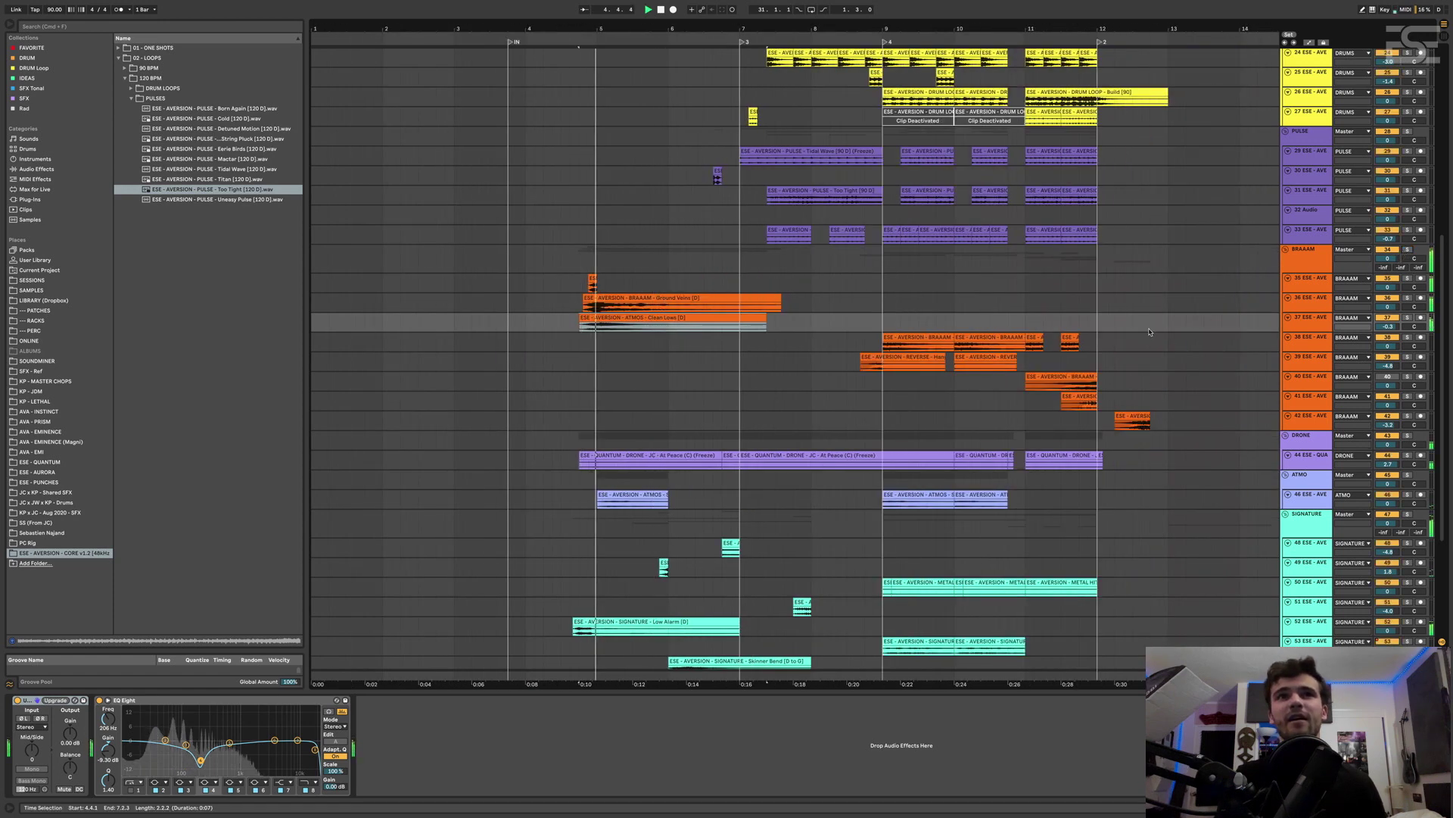
# Play from the BOOM clip on track 9, then select the ATMOS clip on track 46 and the Low Alarm clip
pyautogui.scroll(10, 599, 524)
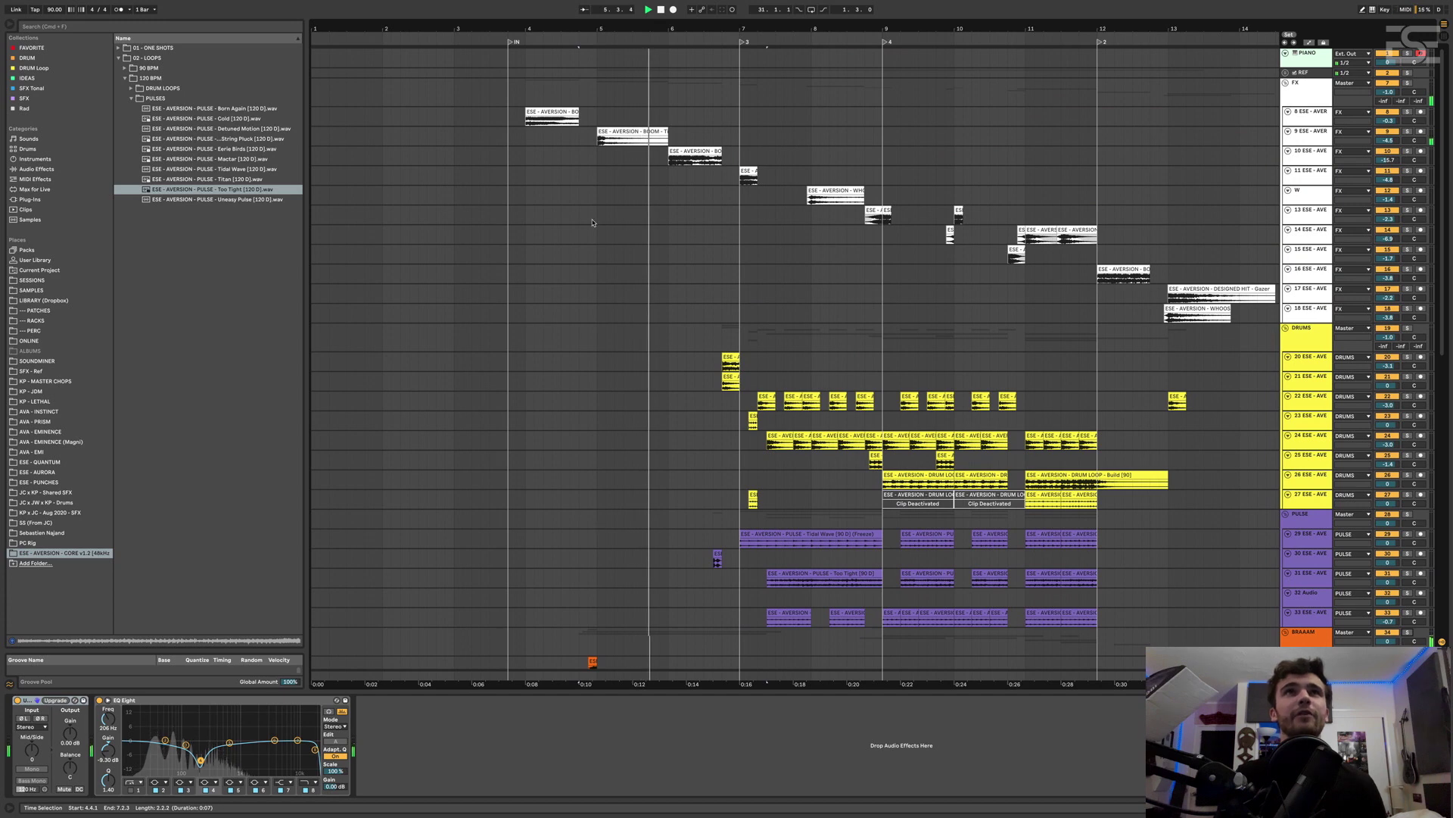
pyautogui.click(632, 135)
pyautogui.press('space')
pyautogui.press('space')
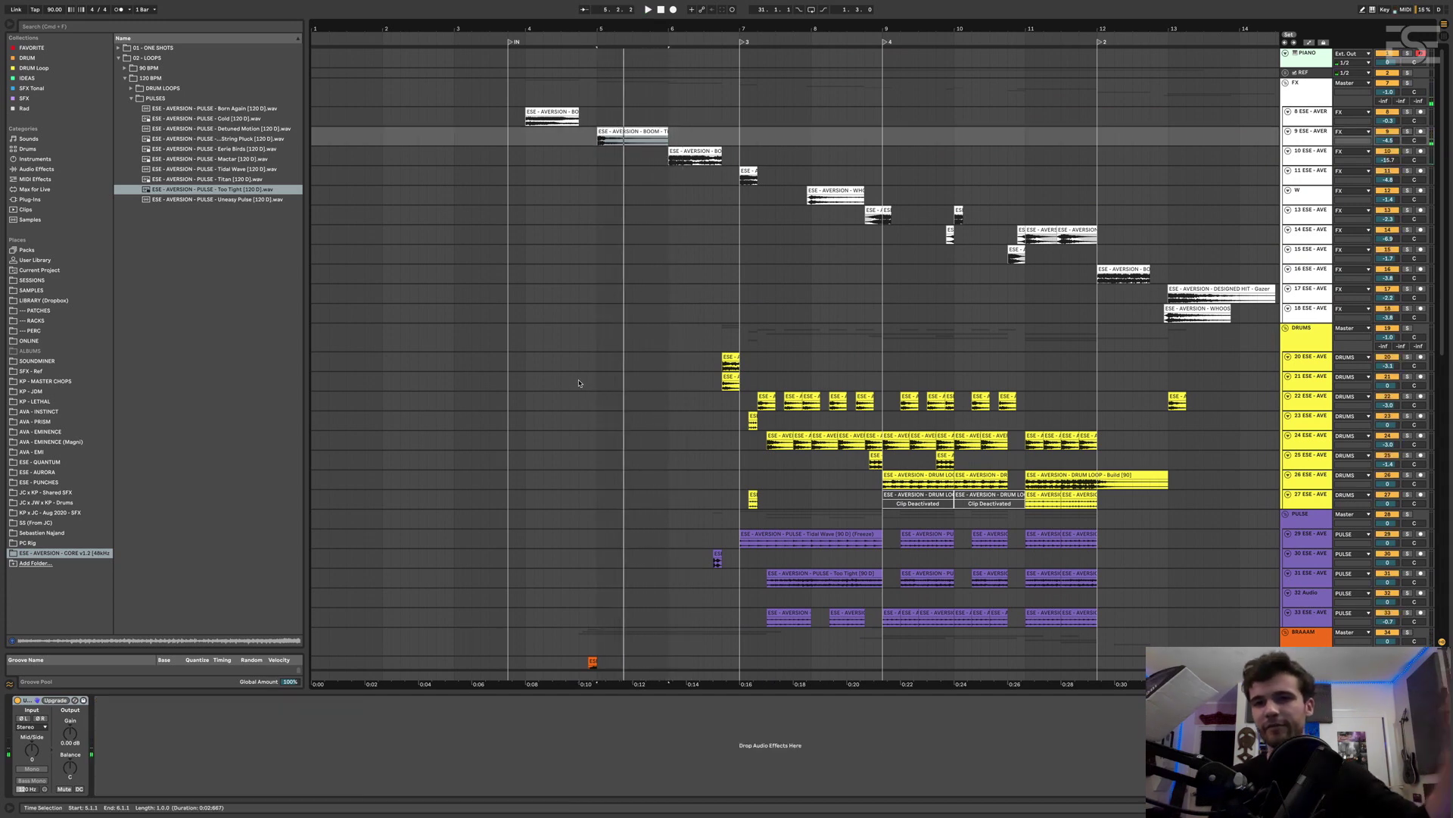
pyautogui.scroll(-5, 563, 411)
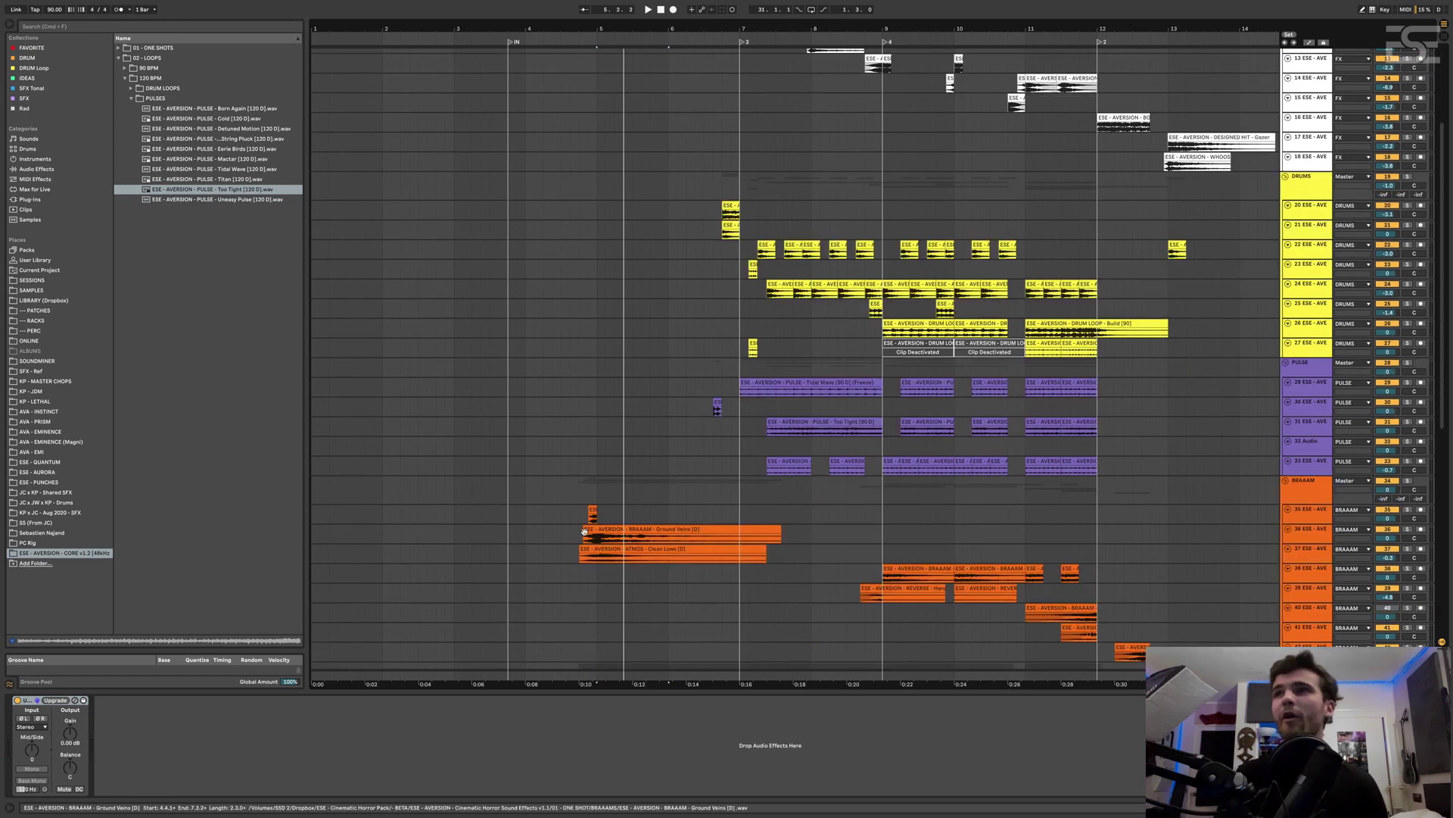
pyautogui.scroll(-9, 583, 535)
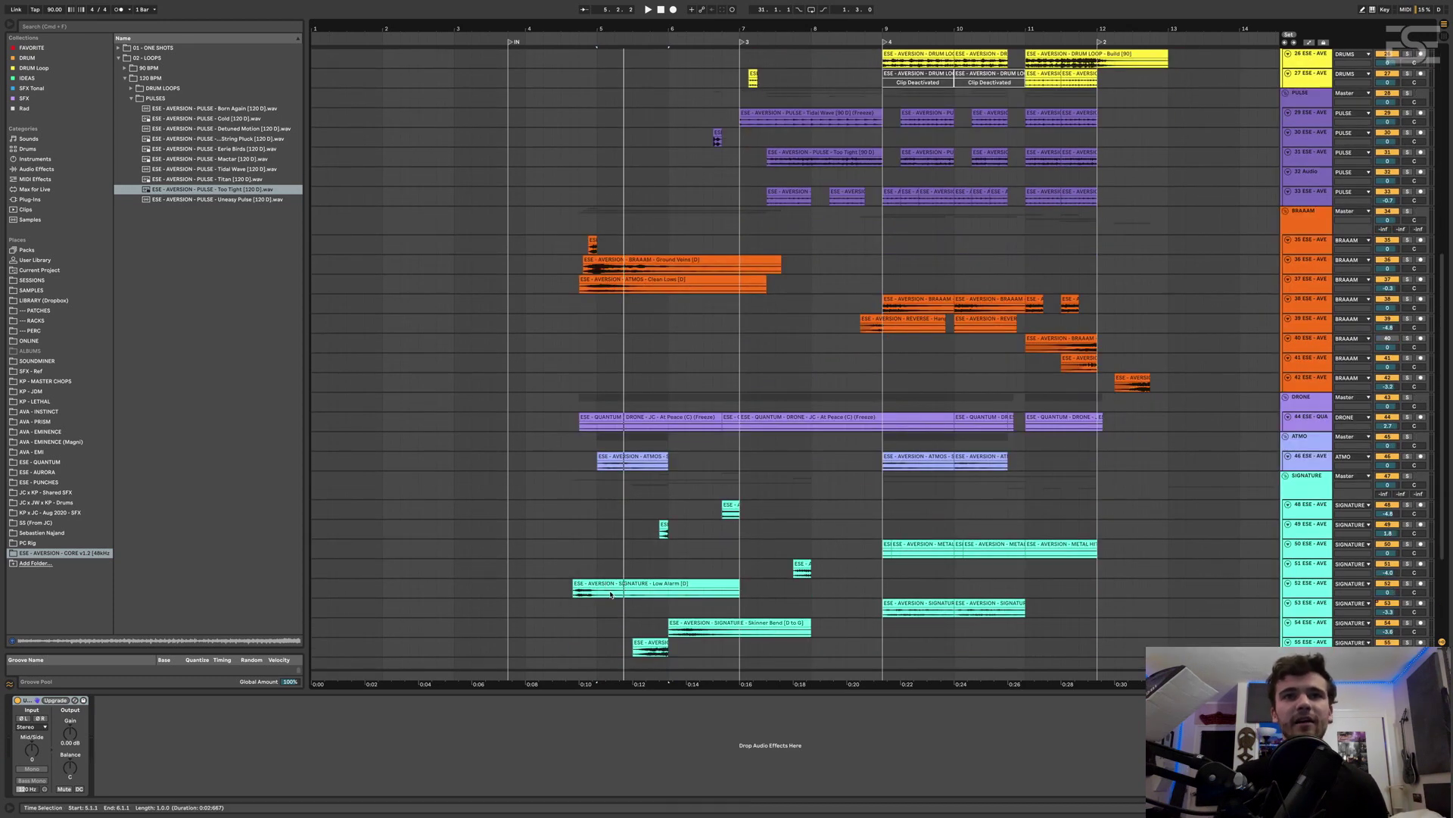
pyautogui.click(632, 461)
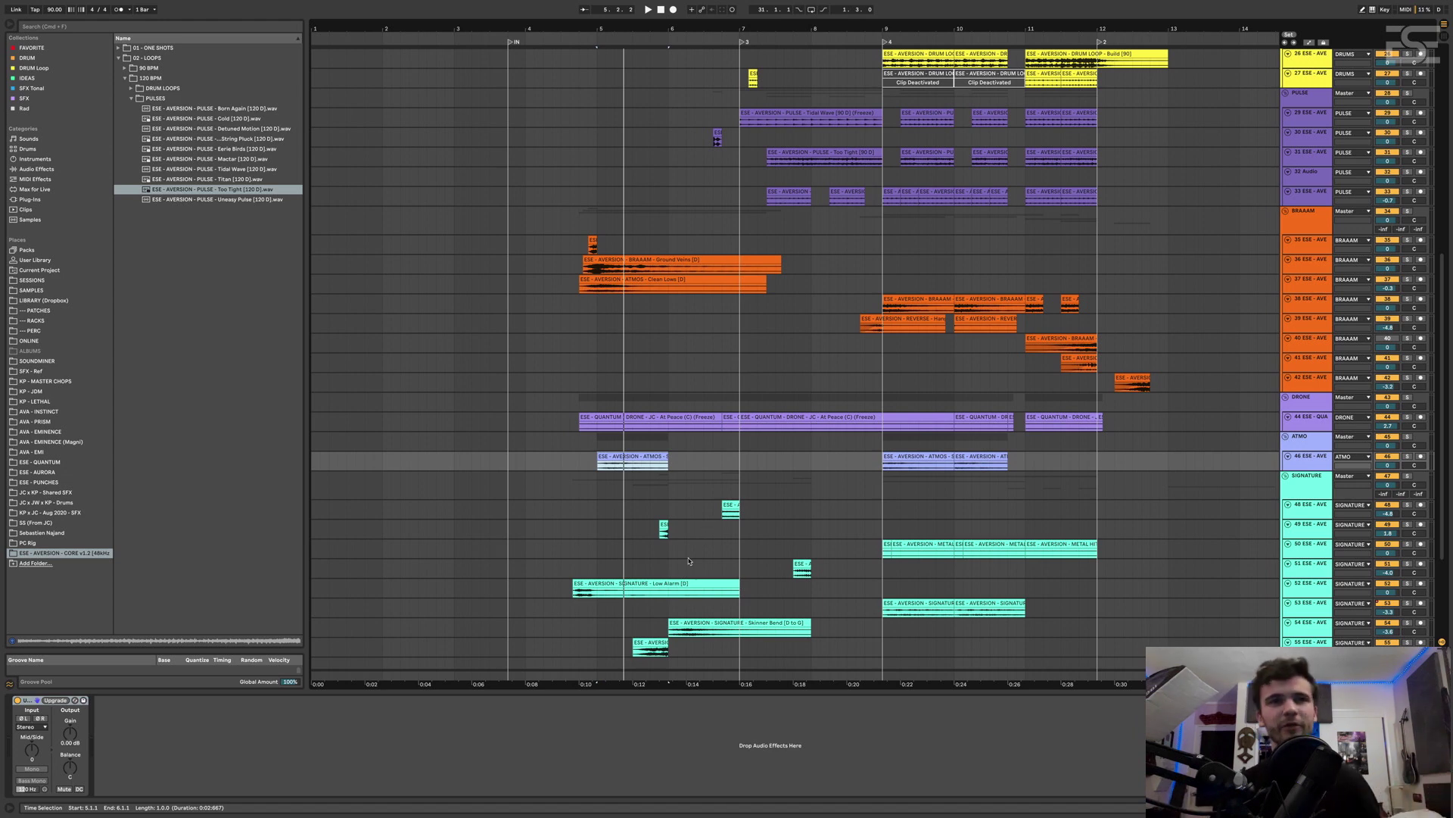
pyautogui.click(641, 581)
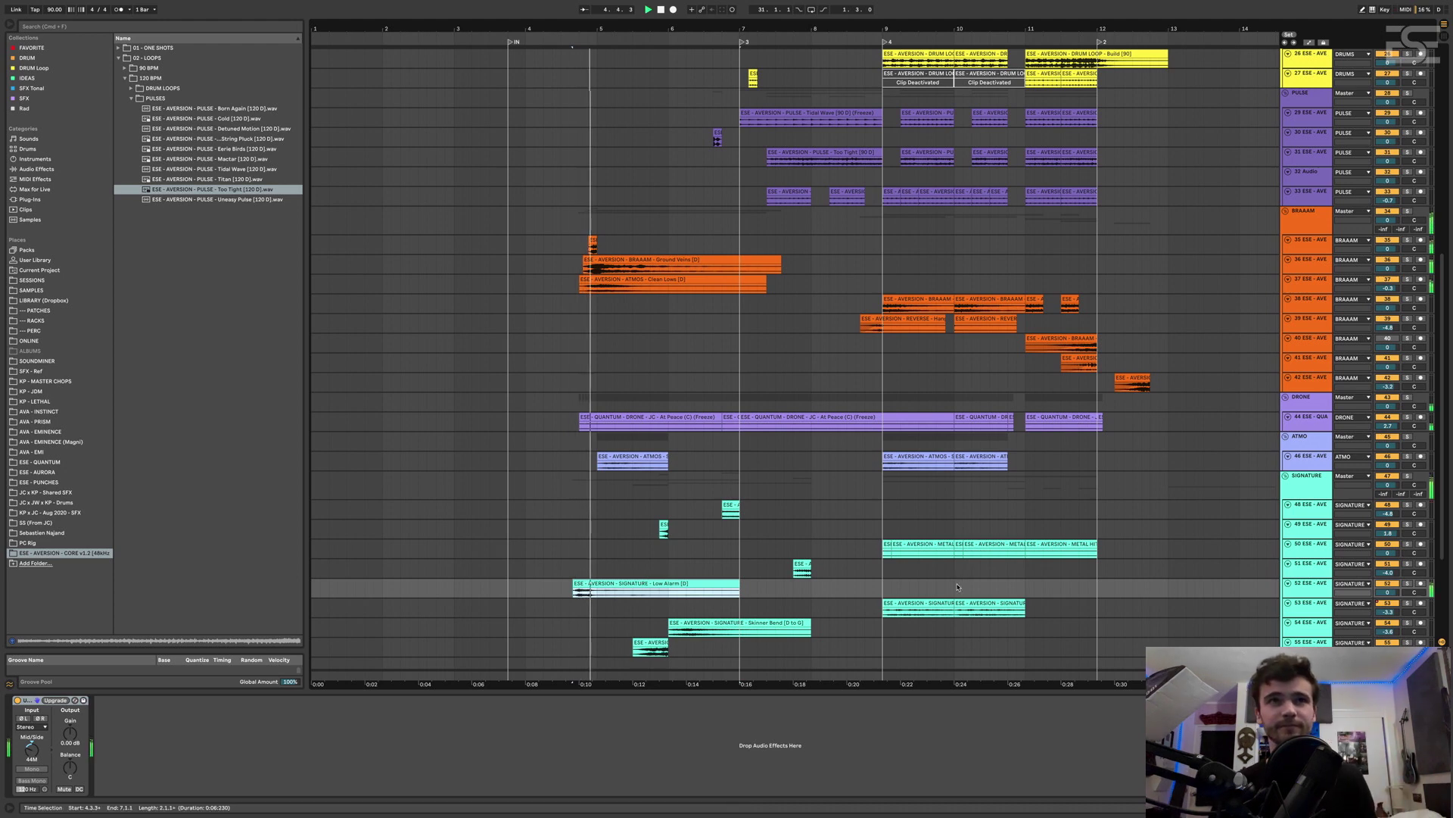
# Solo the reverse About To Erupt track and play a marked span around its reverse clip
pyautogui.scroll(-2, 658, 628)
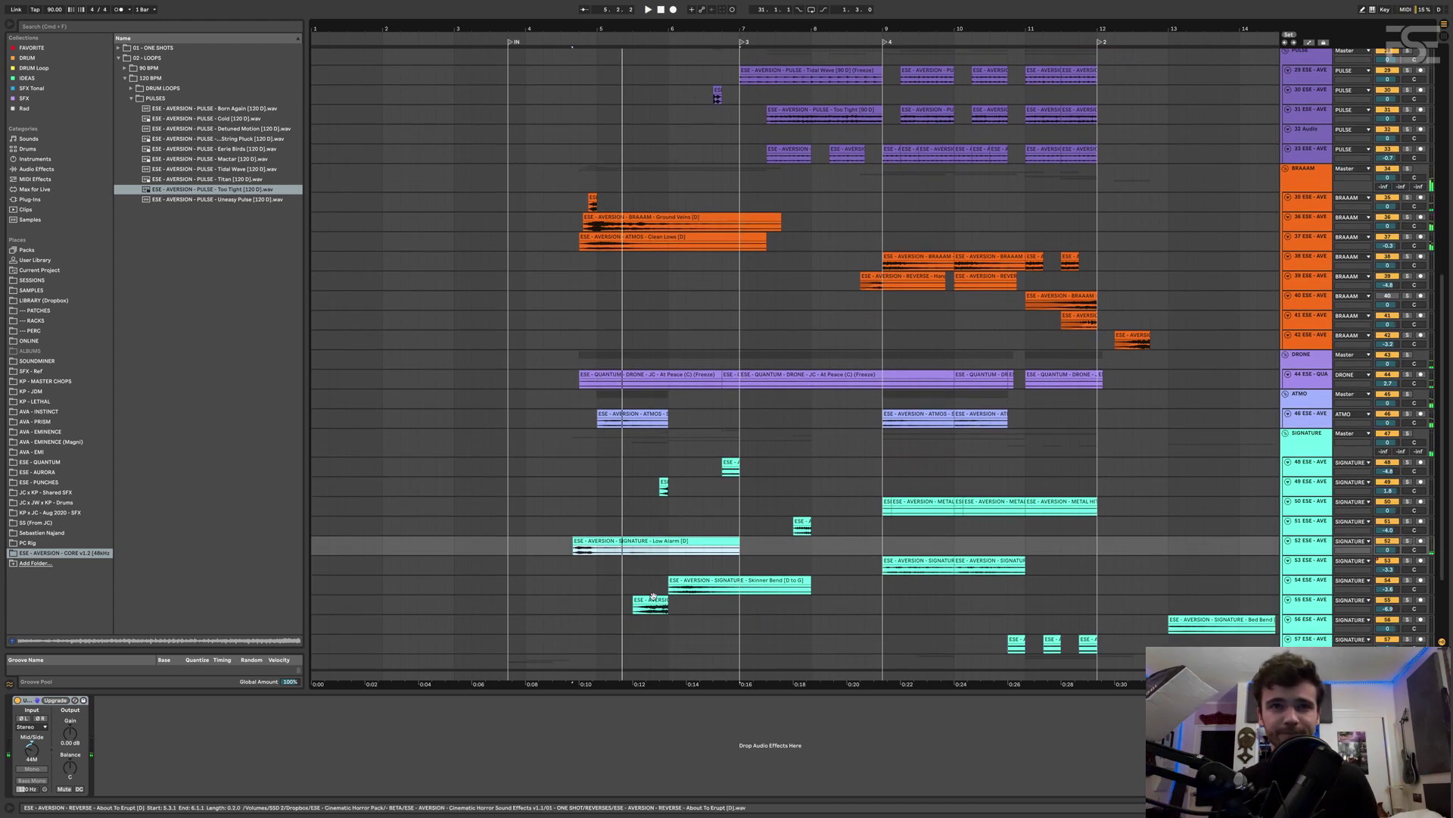
pyautogui.click(653, 606)
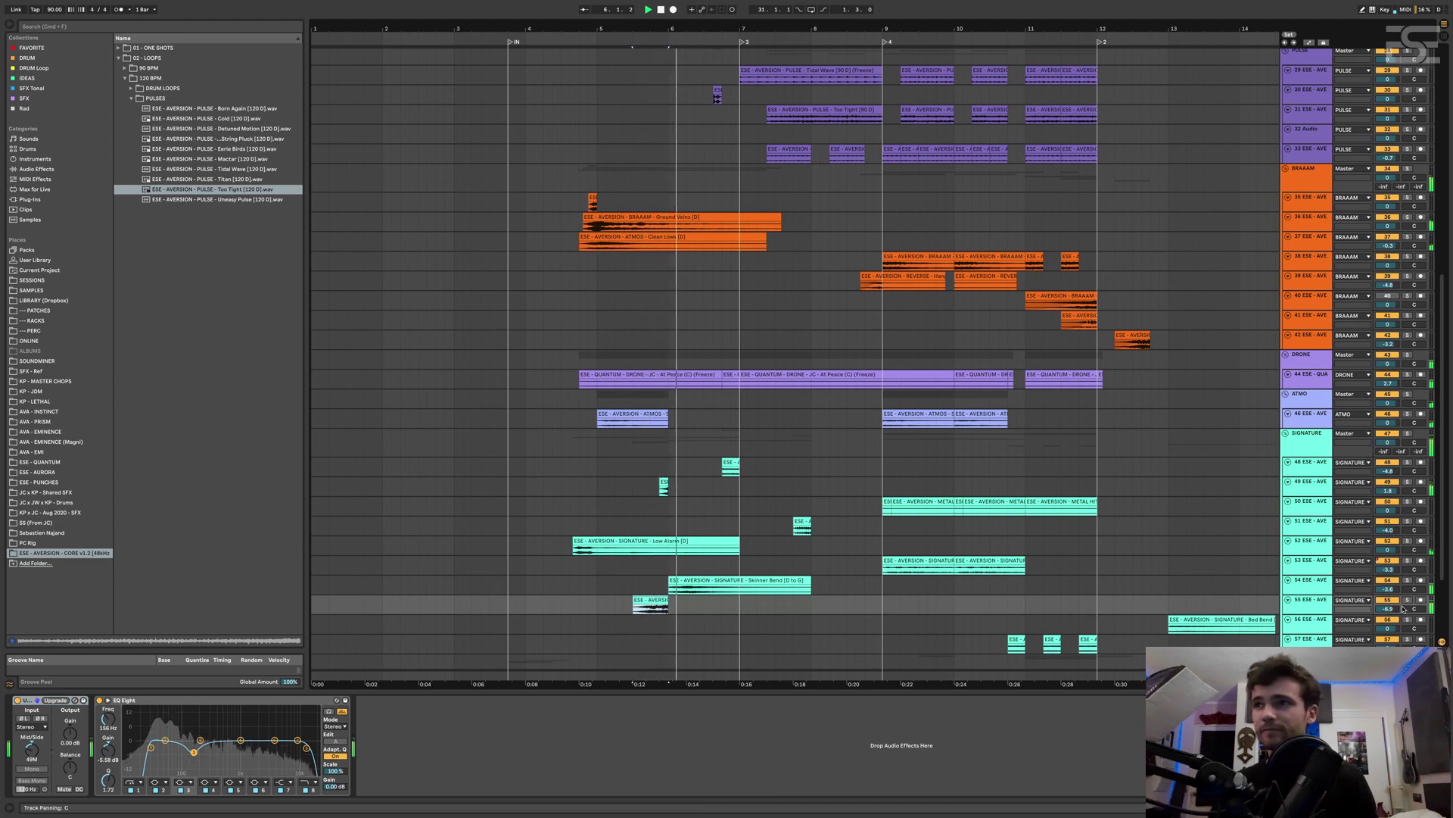
pyautogui.click(1408, 600)
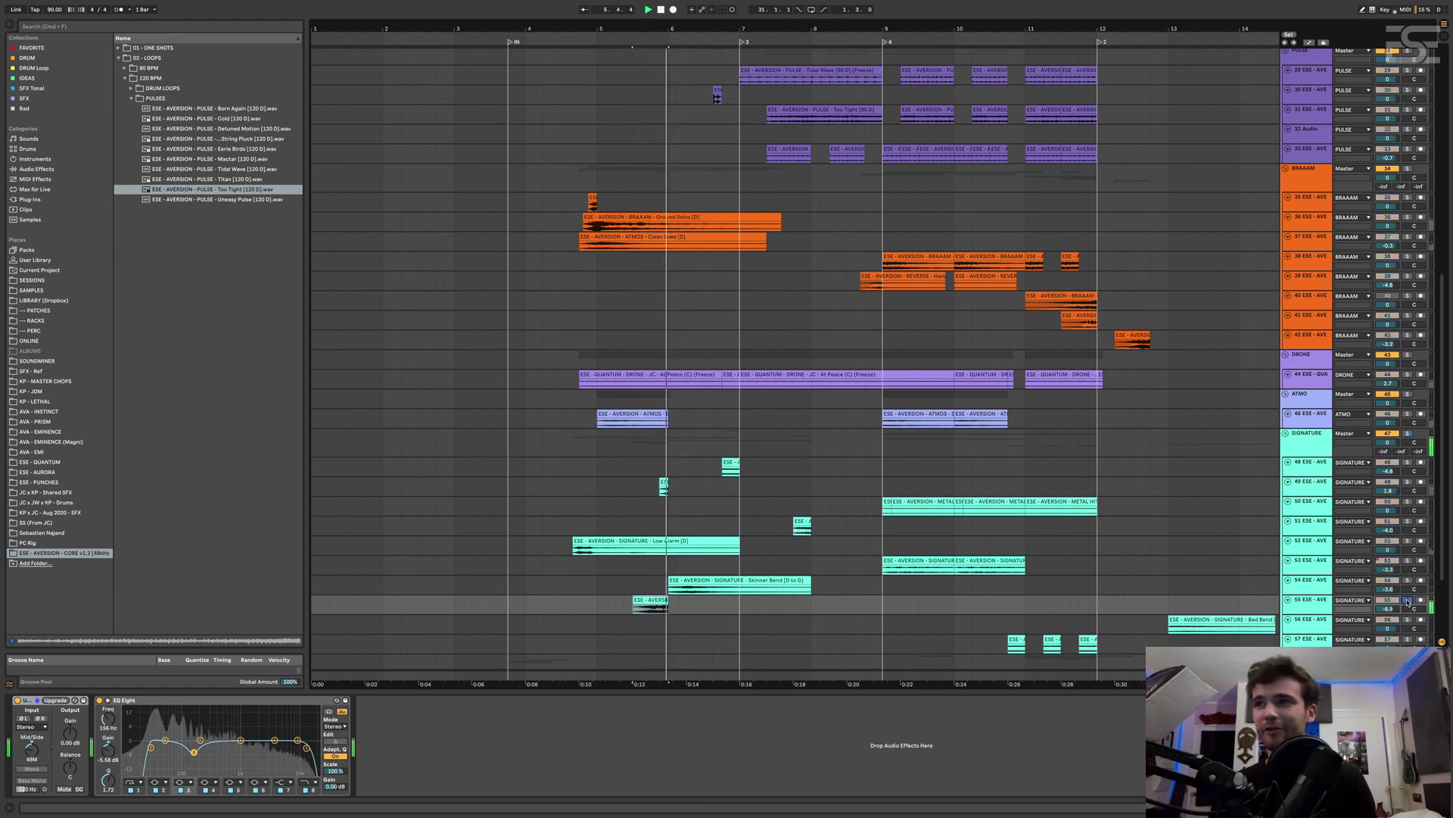
pyautogui.scroll(3, 792, 605)
pyautogui.scroll(-3, 791, 586)
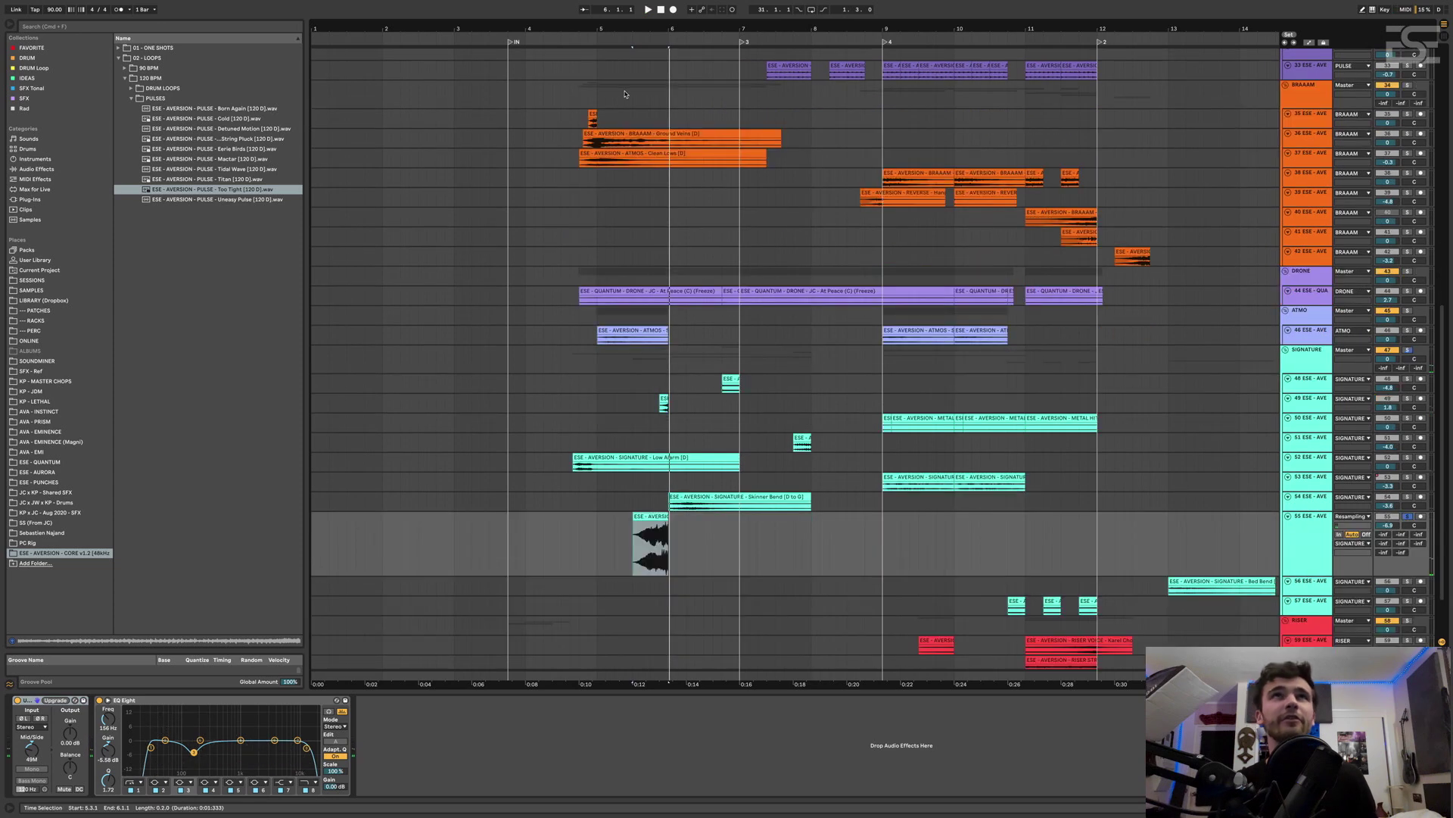
pyautogui.moveTo(647, 33); pyautogui.dragTo(648, 136)
pyautogui.press('space')
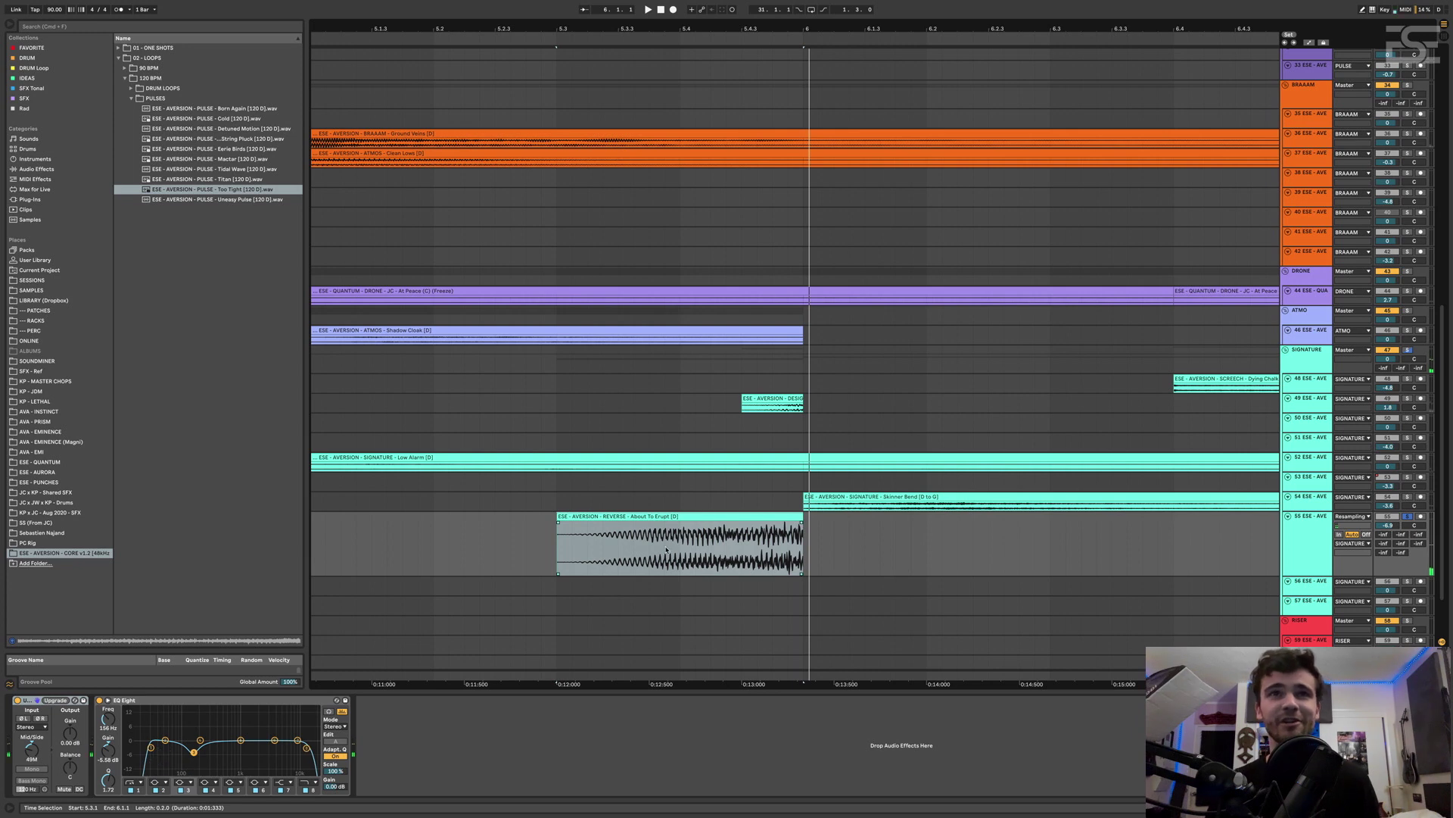
pyautogui.press('space')
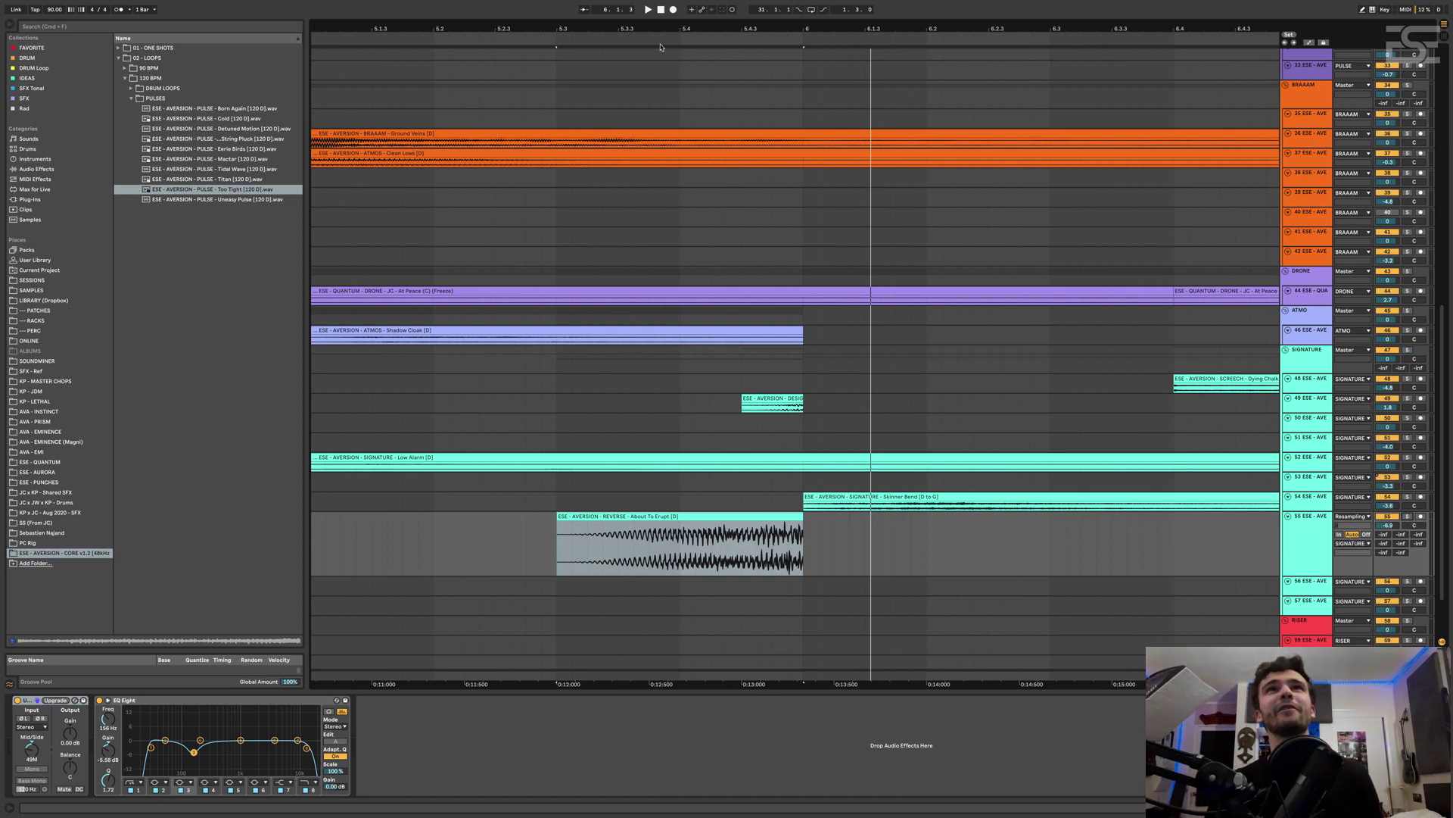
# Zoom back out, solo the Skinner Bend signature track on track 54, and replay it from its start
pyautogui.moveTo(669, 39); pyautogui.dragTo(670, 36)
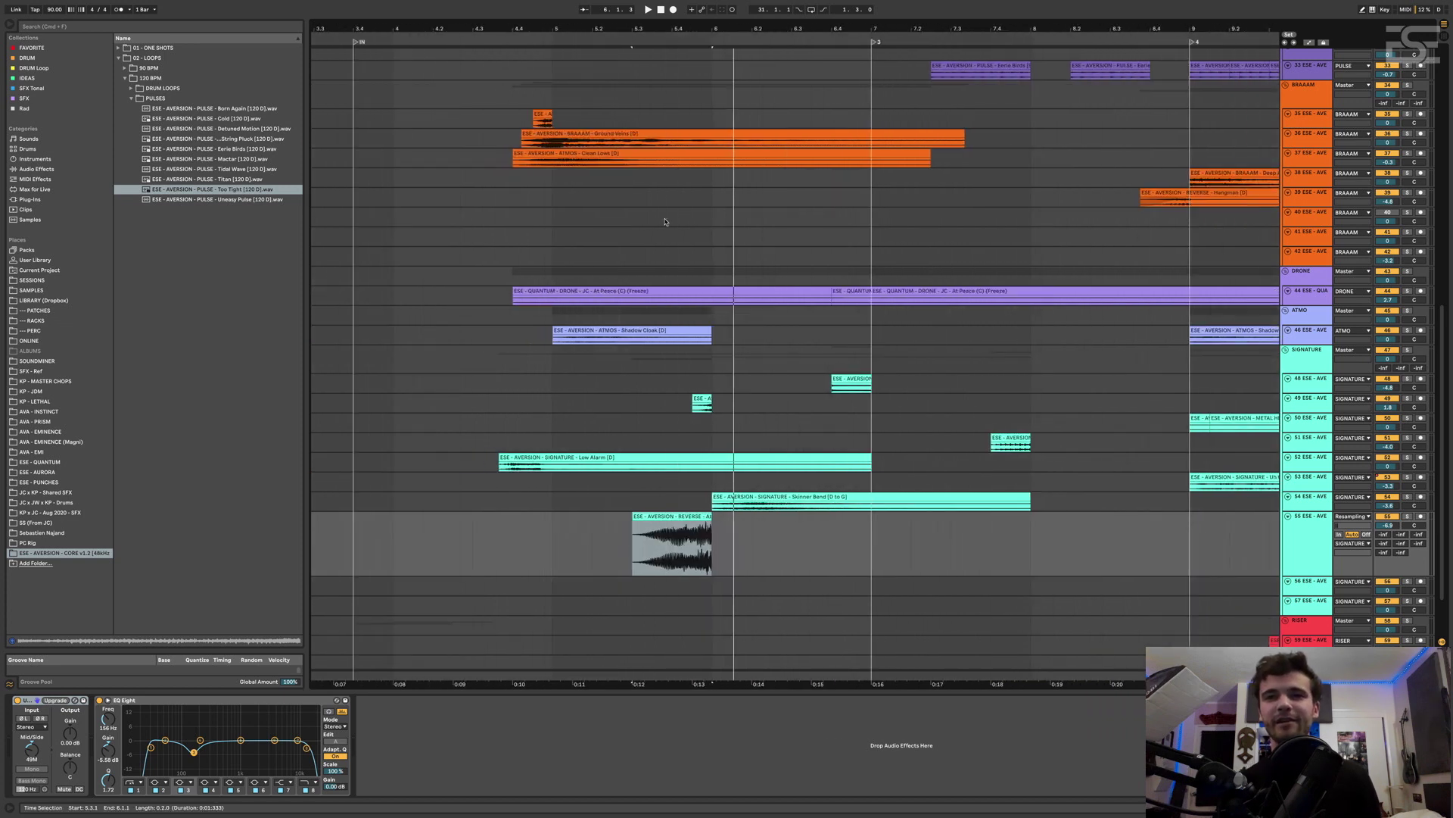
pyautogui.press('space')
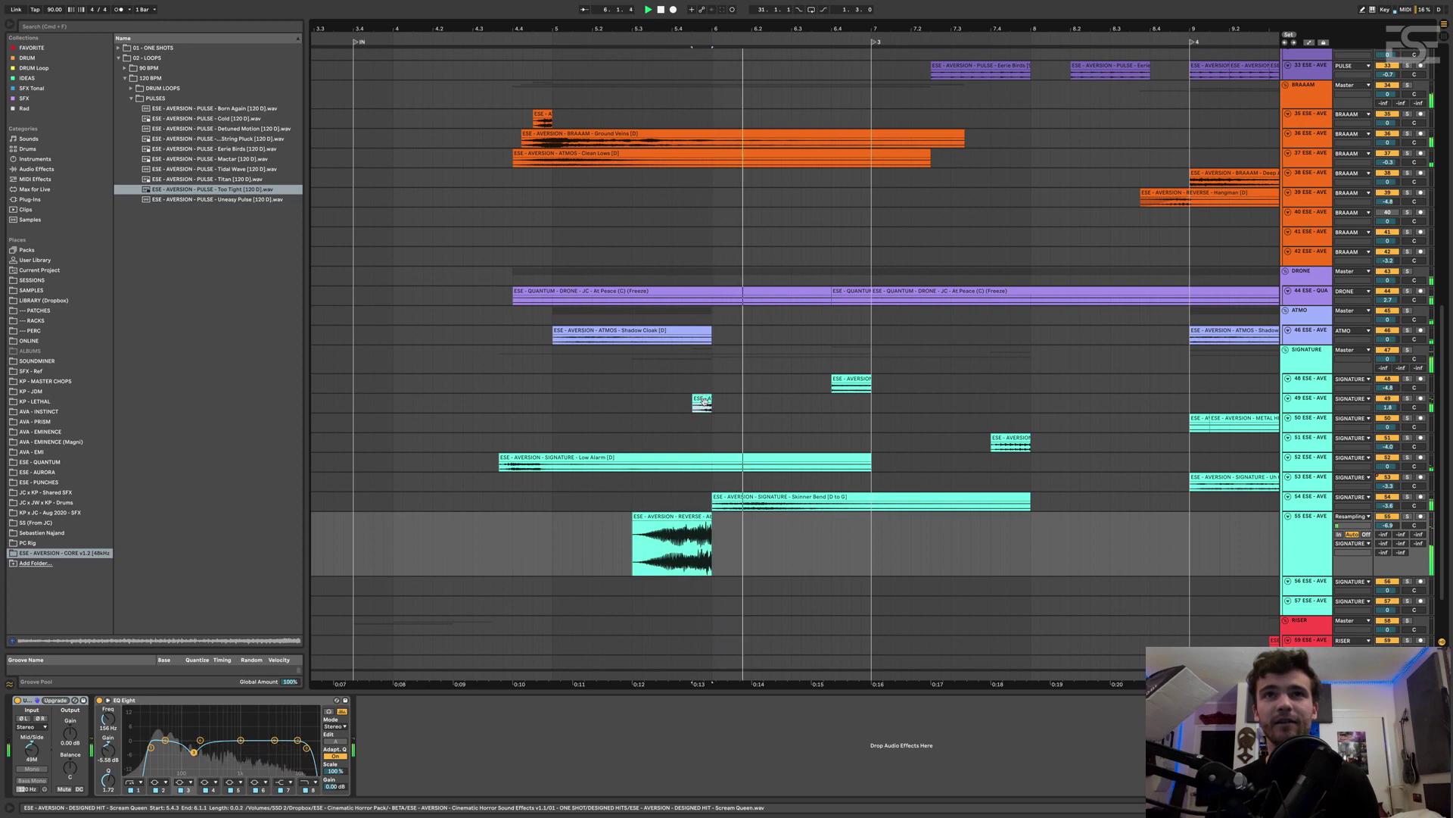
pyautogui.click(702, 408)
pyautogui.click(759, 498)
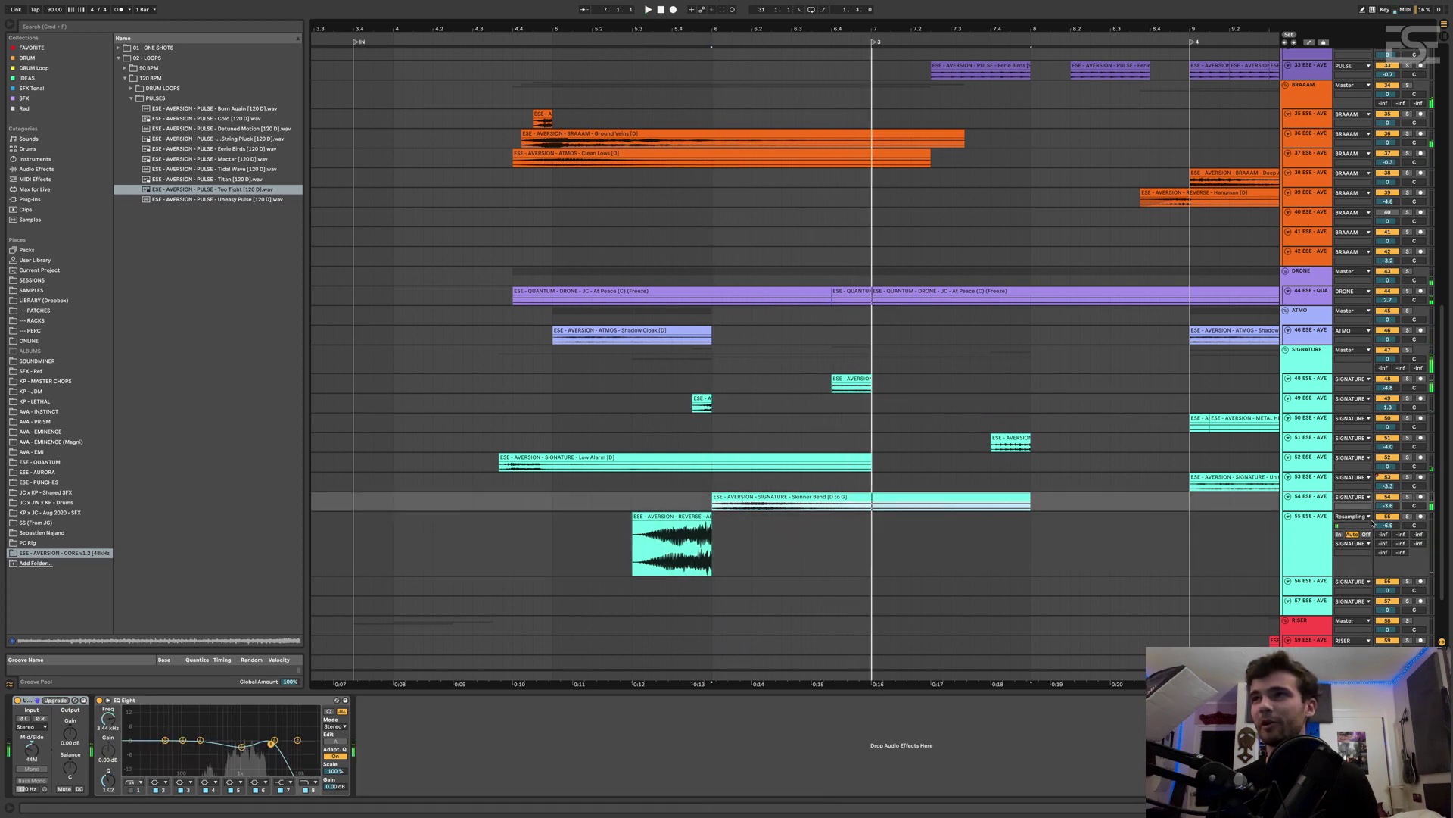
pyautogui.click(1407, 497)
pyautogui.click(756, 498)
pyautogui.press('space')
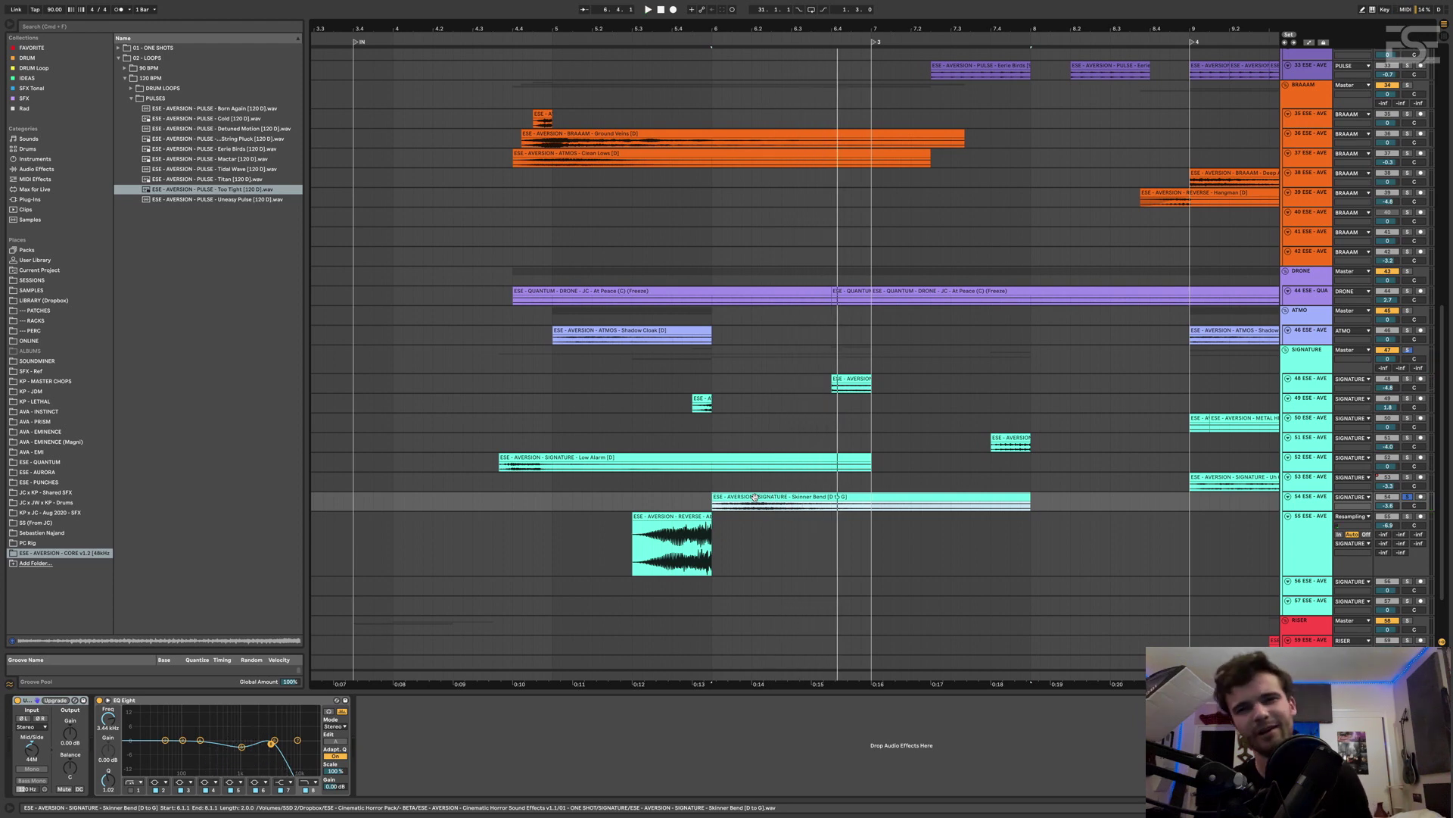
pyautogui.press('space')
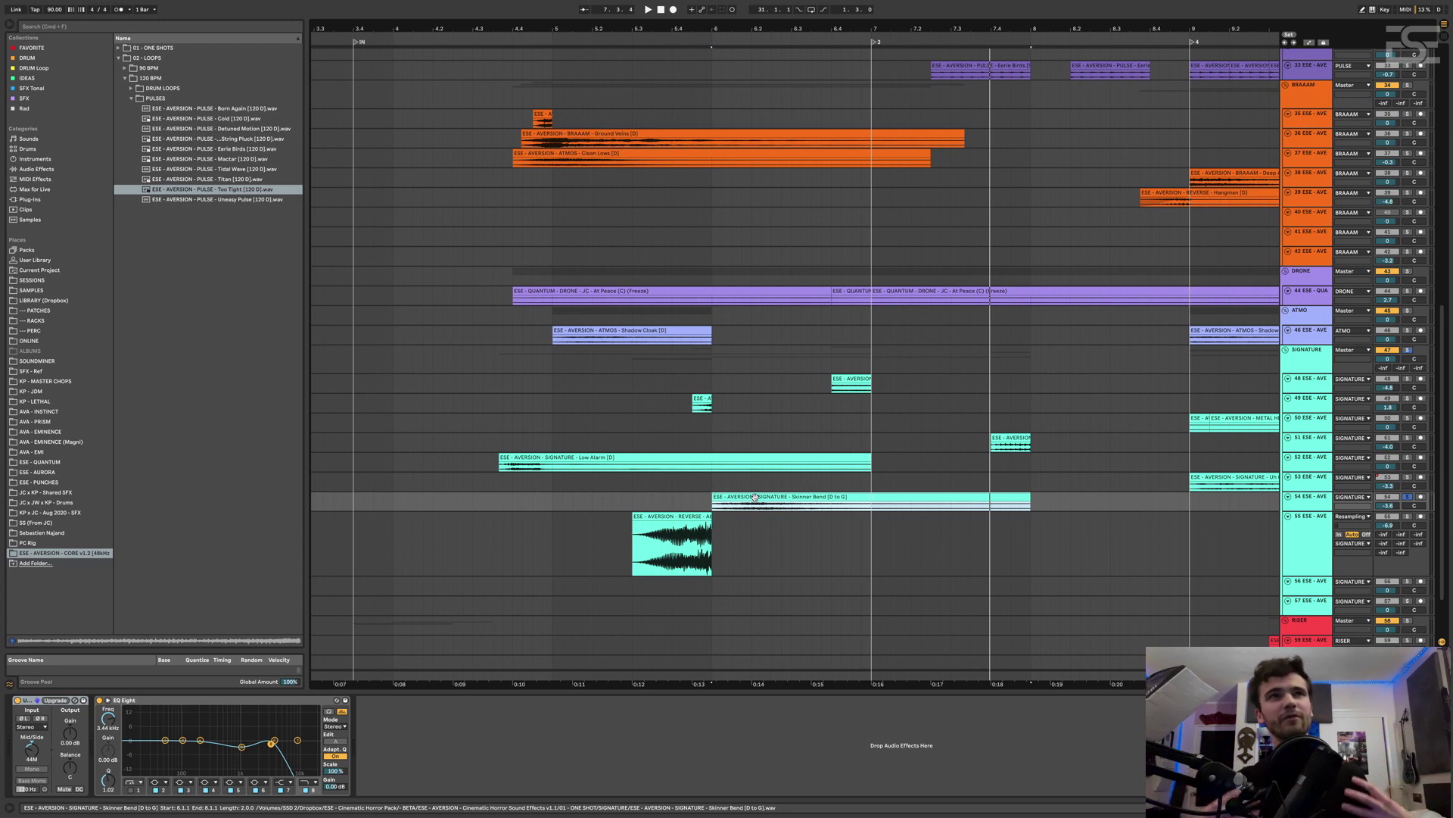
pyautogui.press('space')
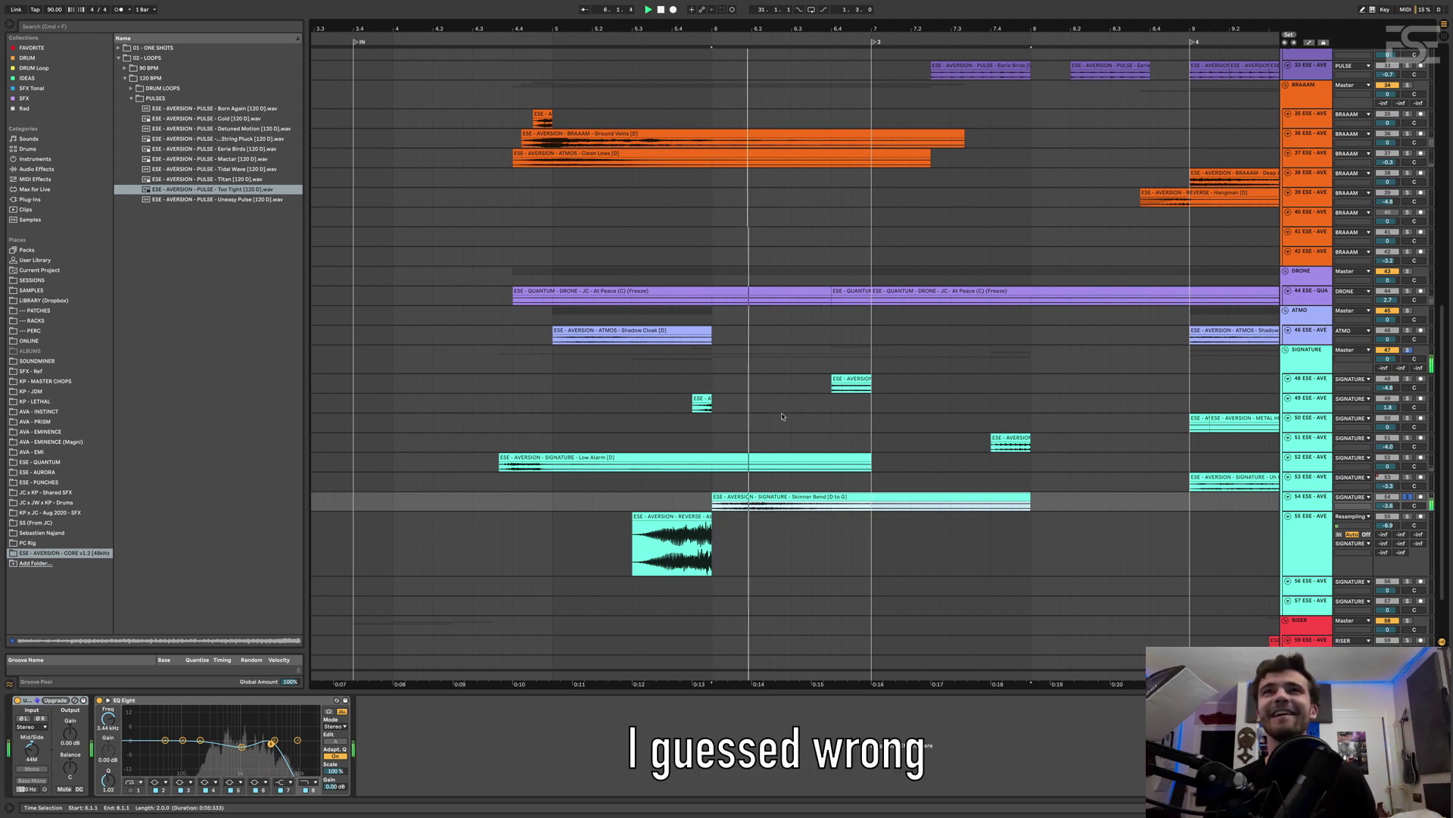
# Set the play position on track 48 at 6.3.1, play, then move the position to track 49
pyautogui.click(1412, 382)
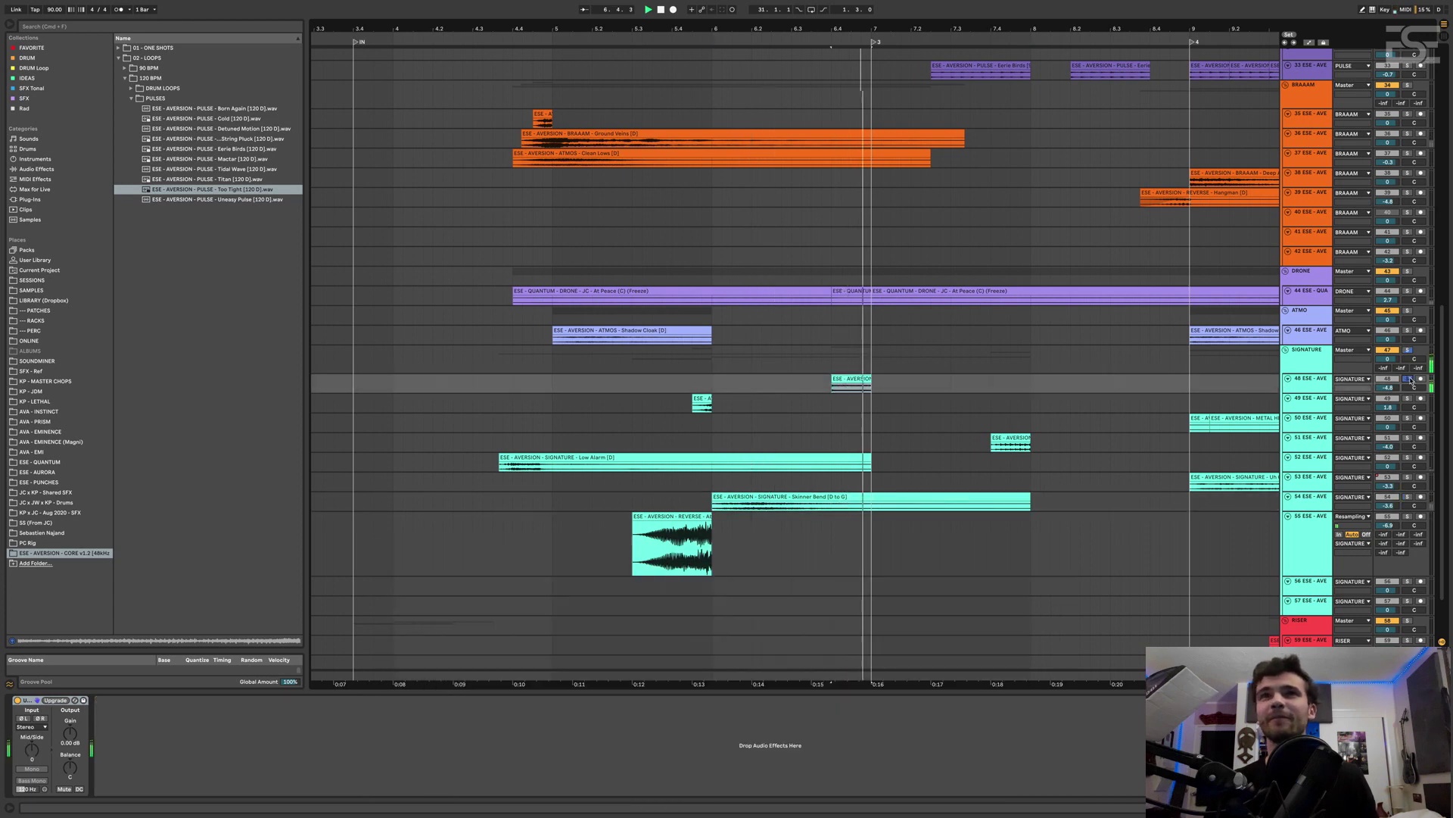
pyautogui.click(791, 386)
pyautogui.press('space')
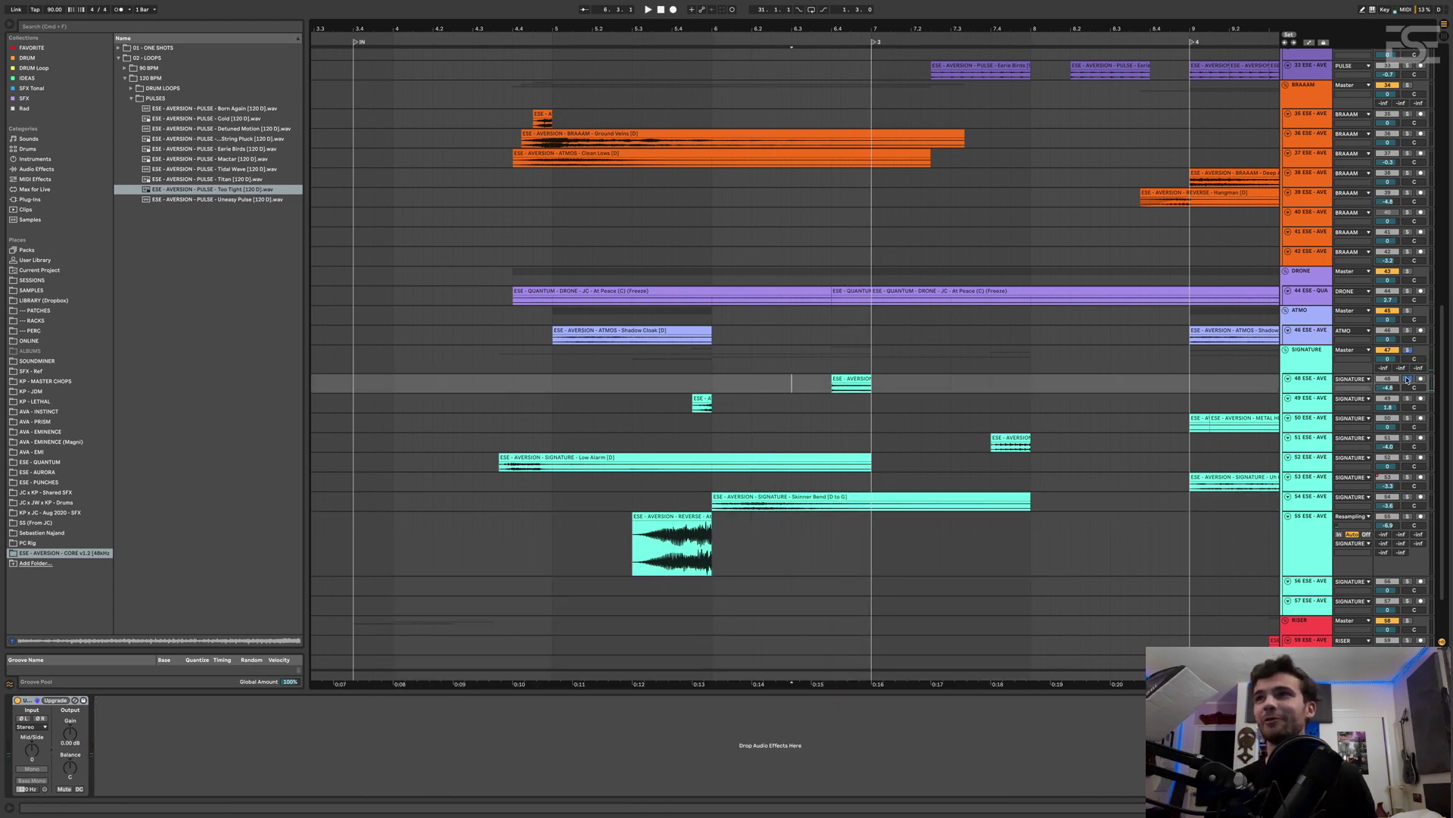
pyautogui.press('space')
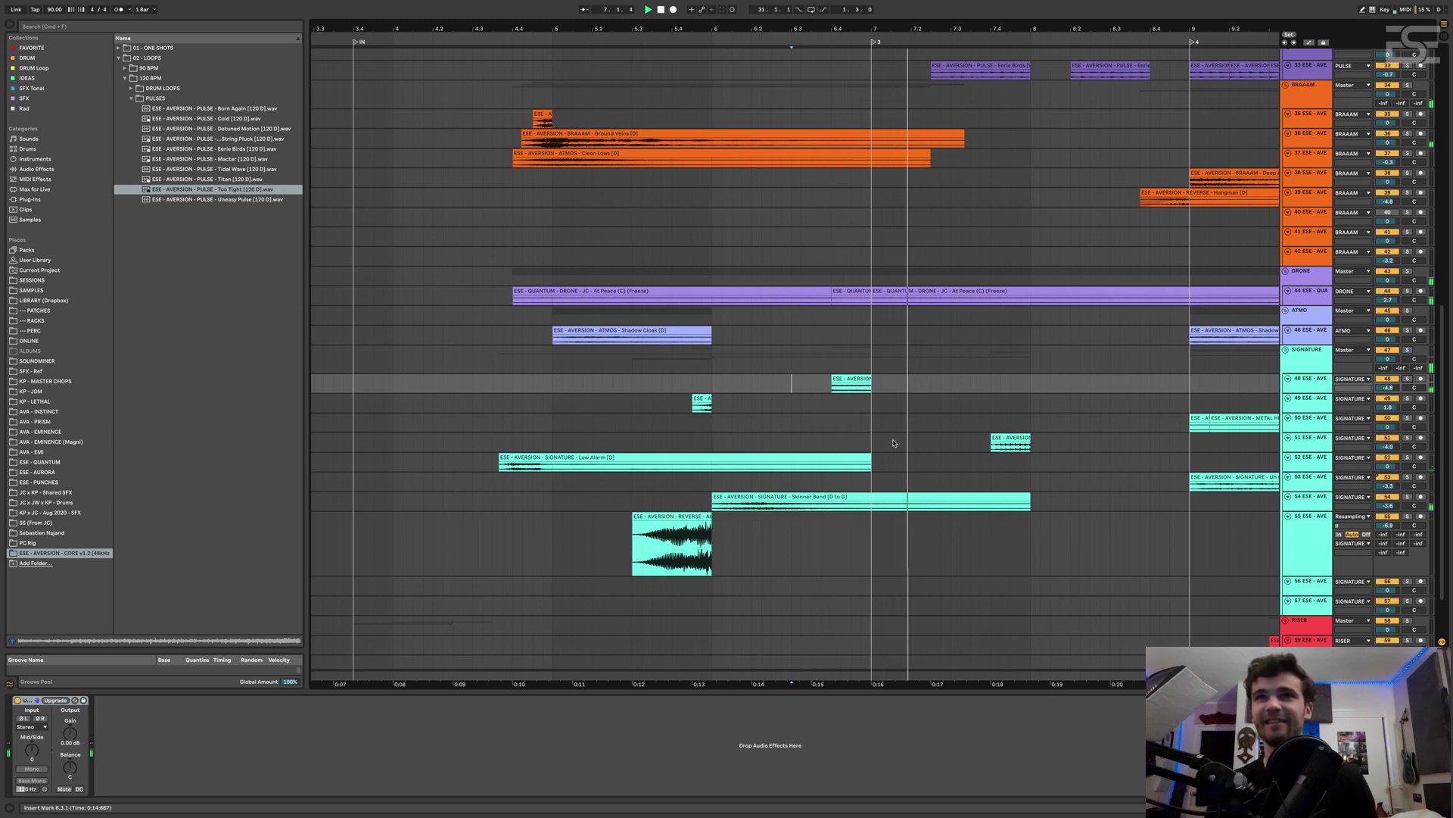
pyautogui.click(831, 411)
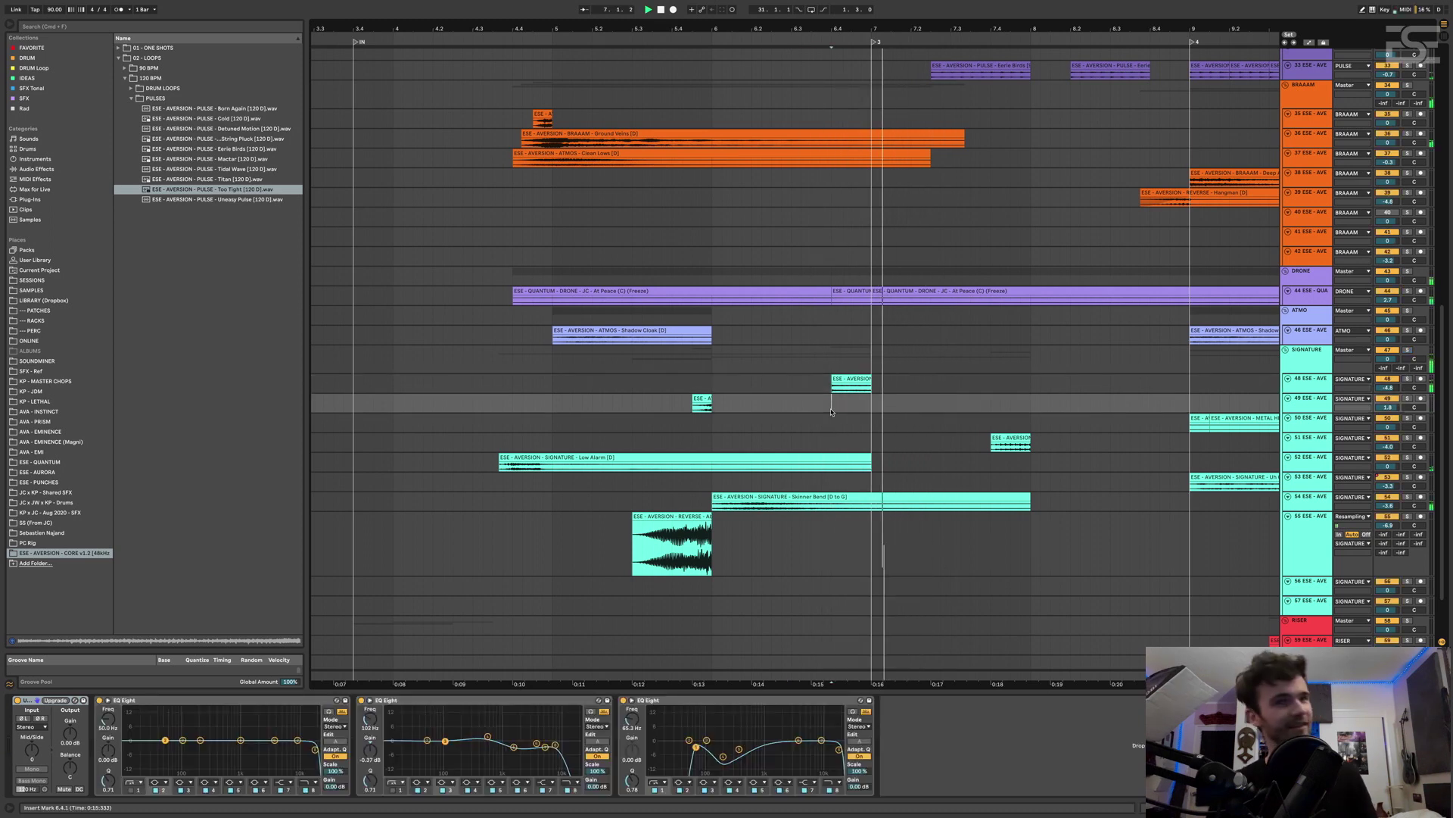
pyautogui.scroll(10, 825, 416)
pyautogui.scroll(-6, 873, 595)
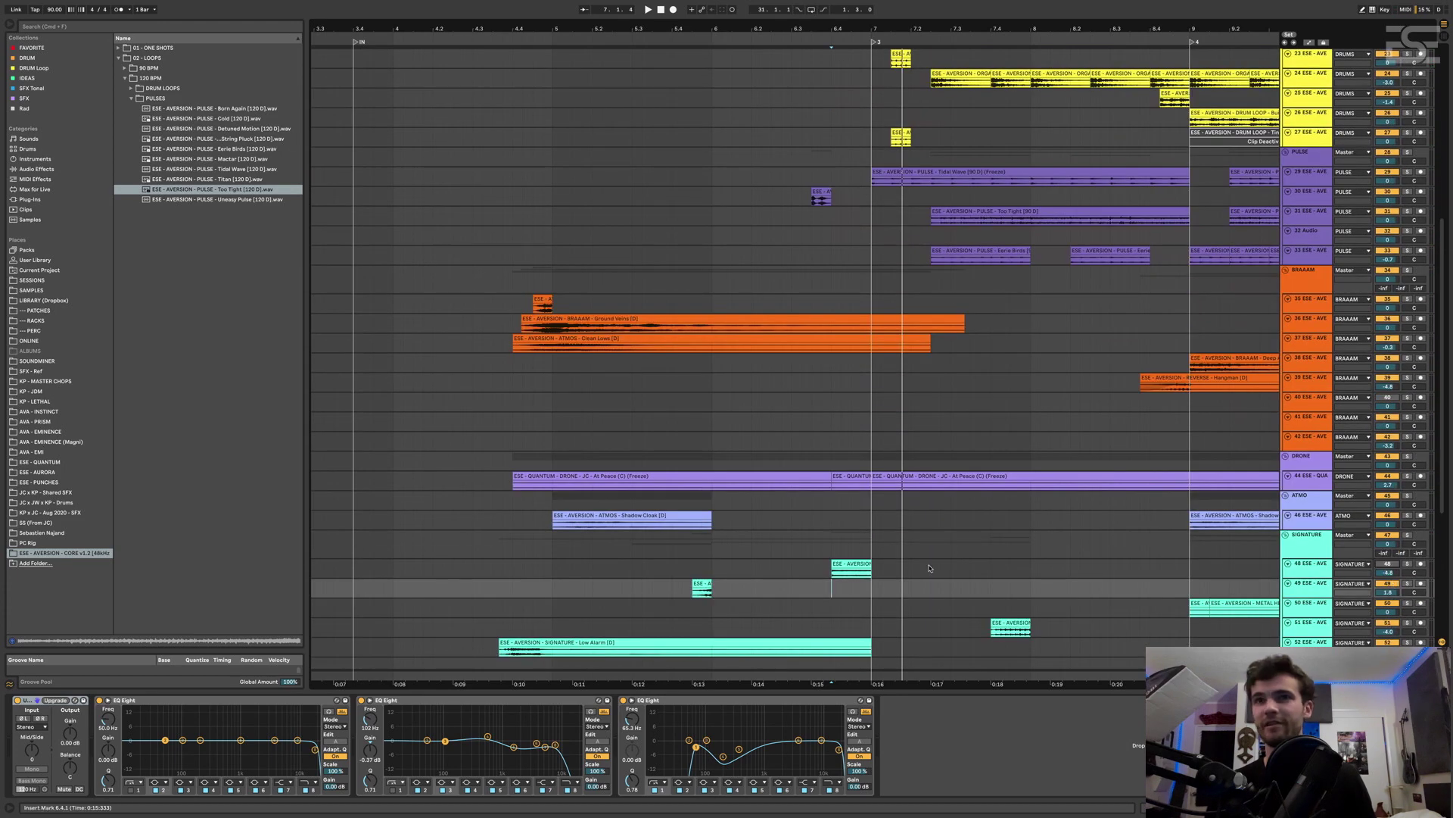
# Reselect track 48, then solo the Dying Chalk screech and play it from 6.4.1
pyautogui.click(788, 574)
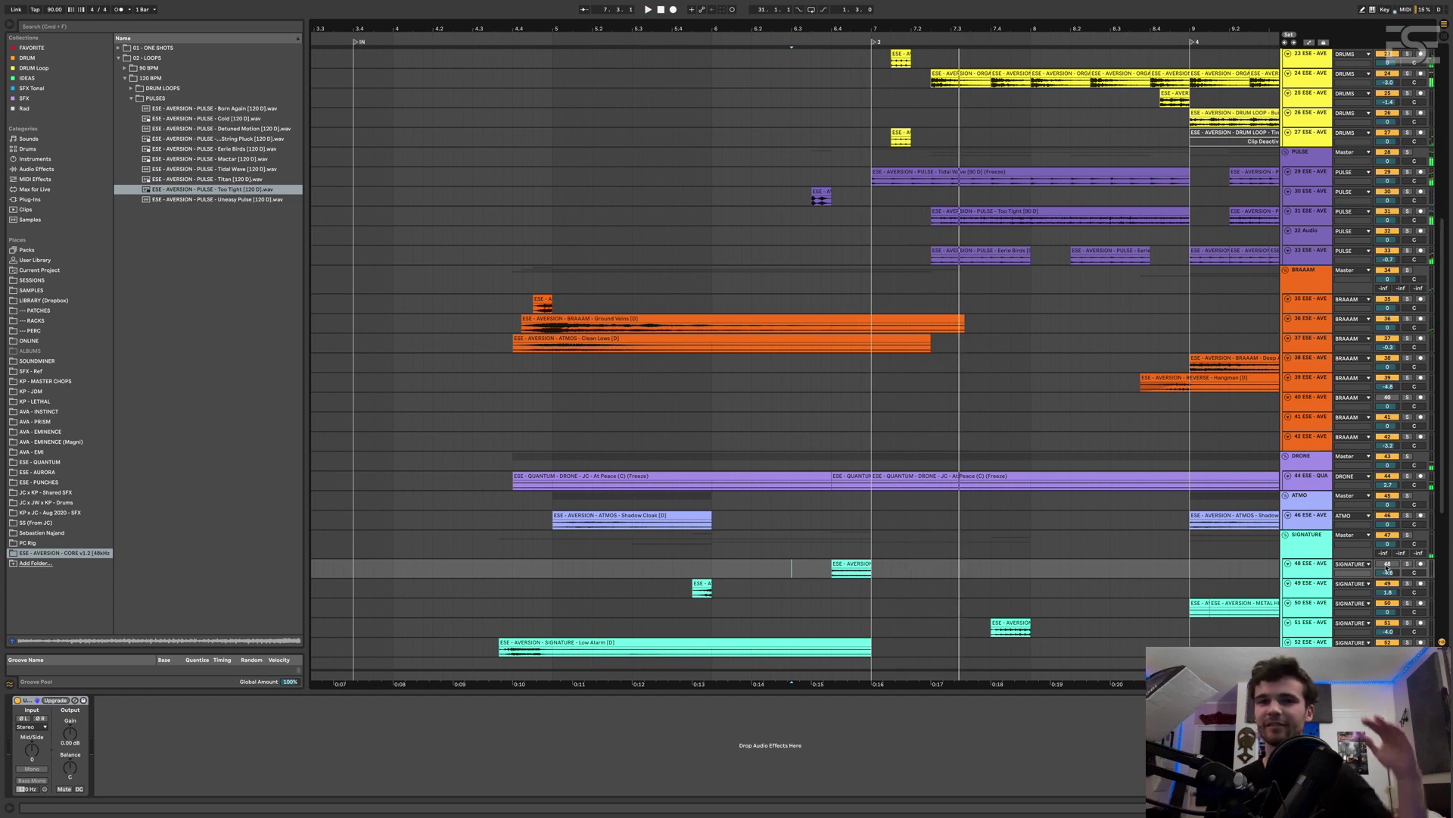
pyautogui.press('space')
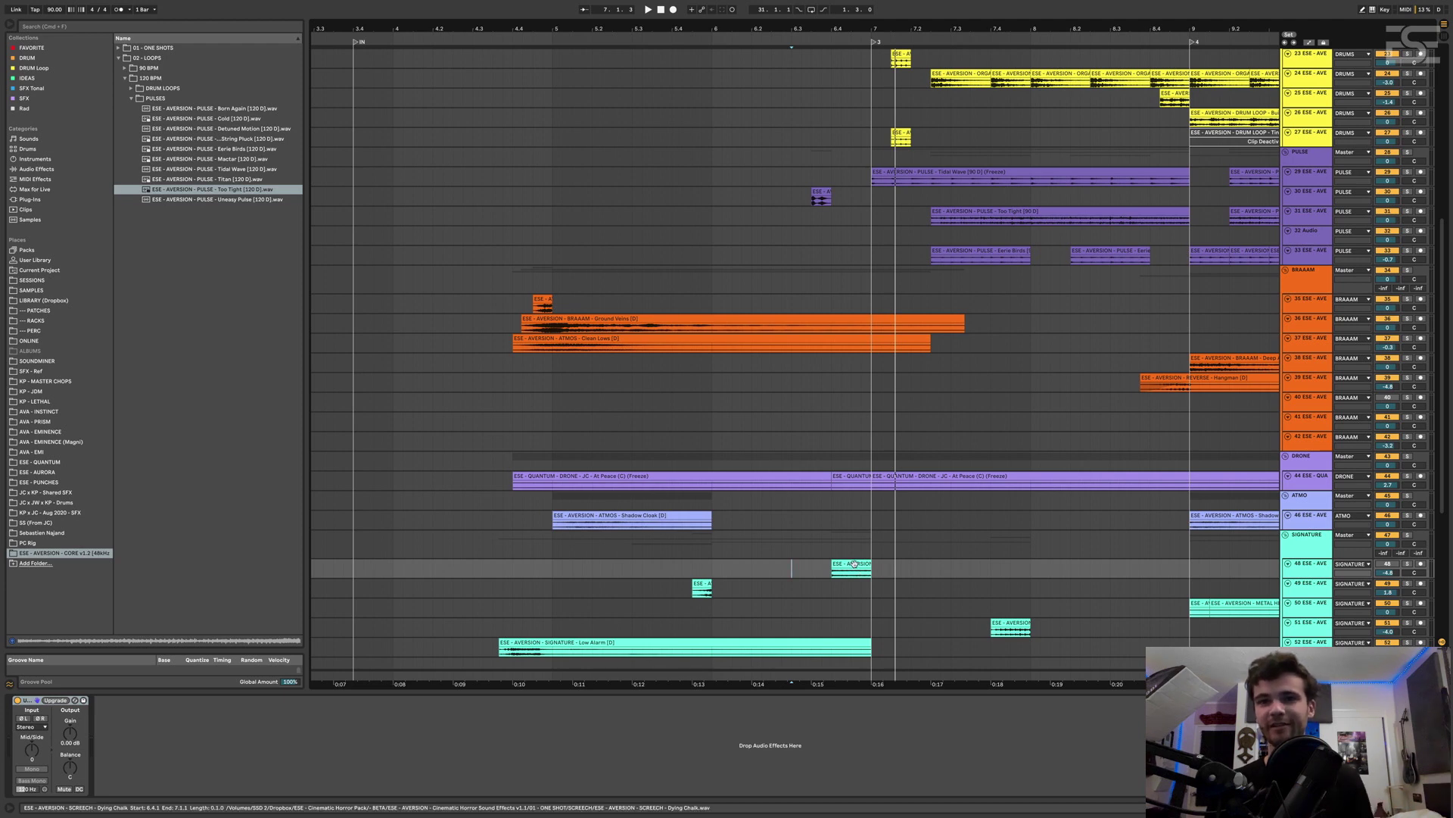
pyautogui.click(1408, 564)
pyautogui.press('space')
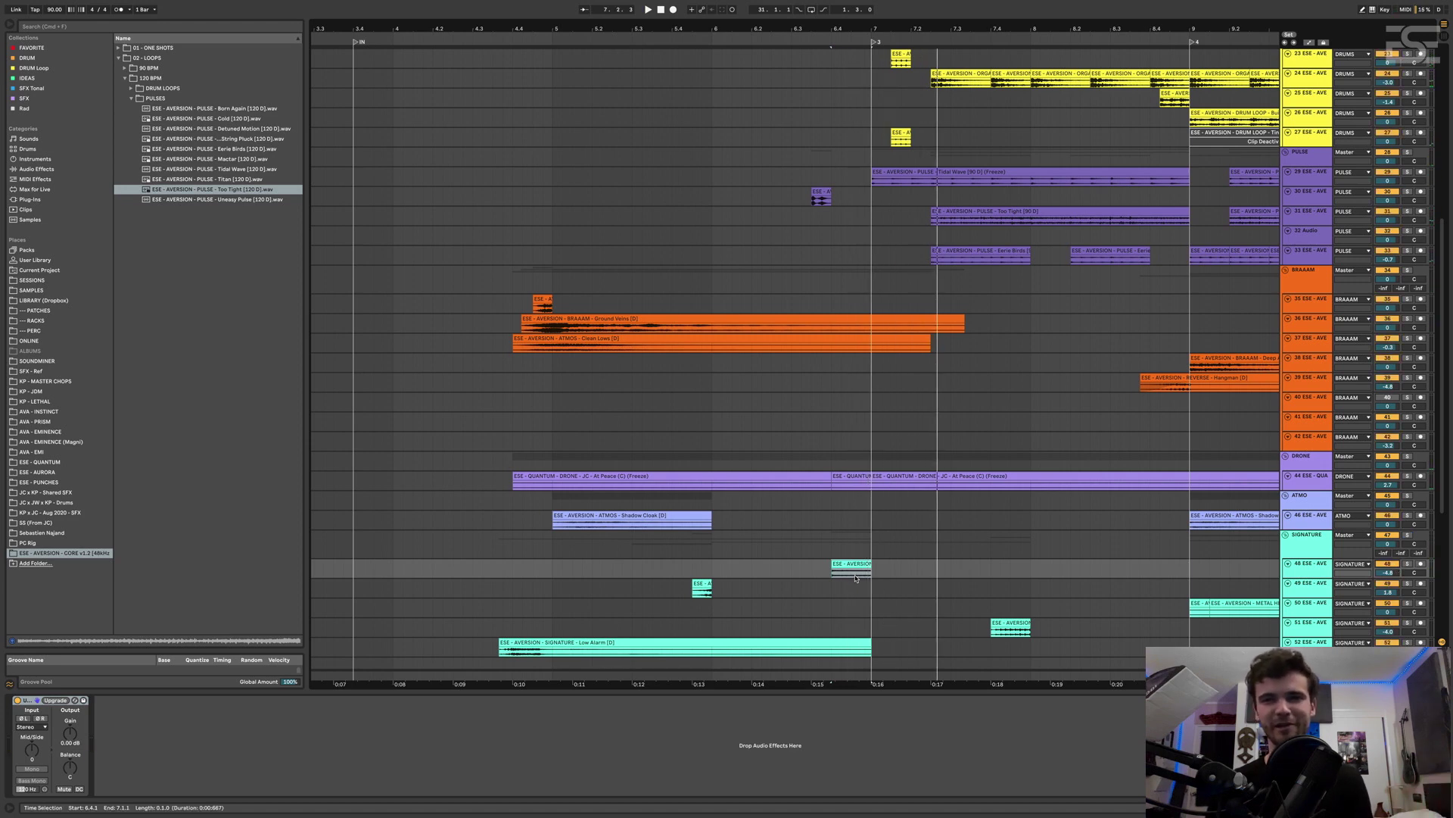
pyautogui.scroll(-5, 886, 579)
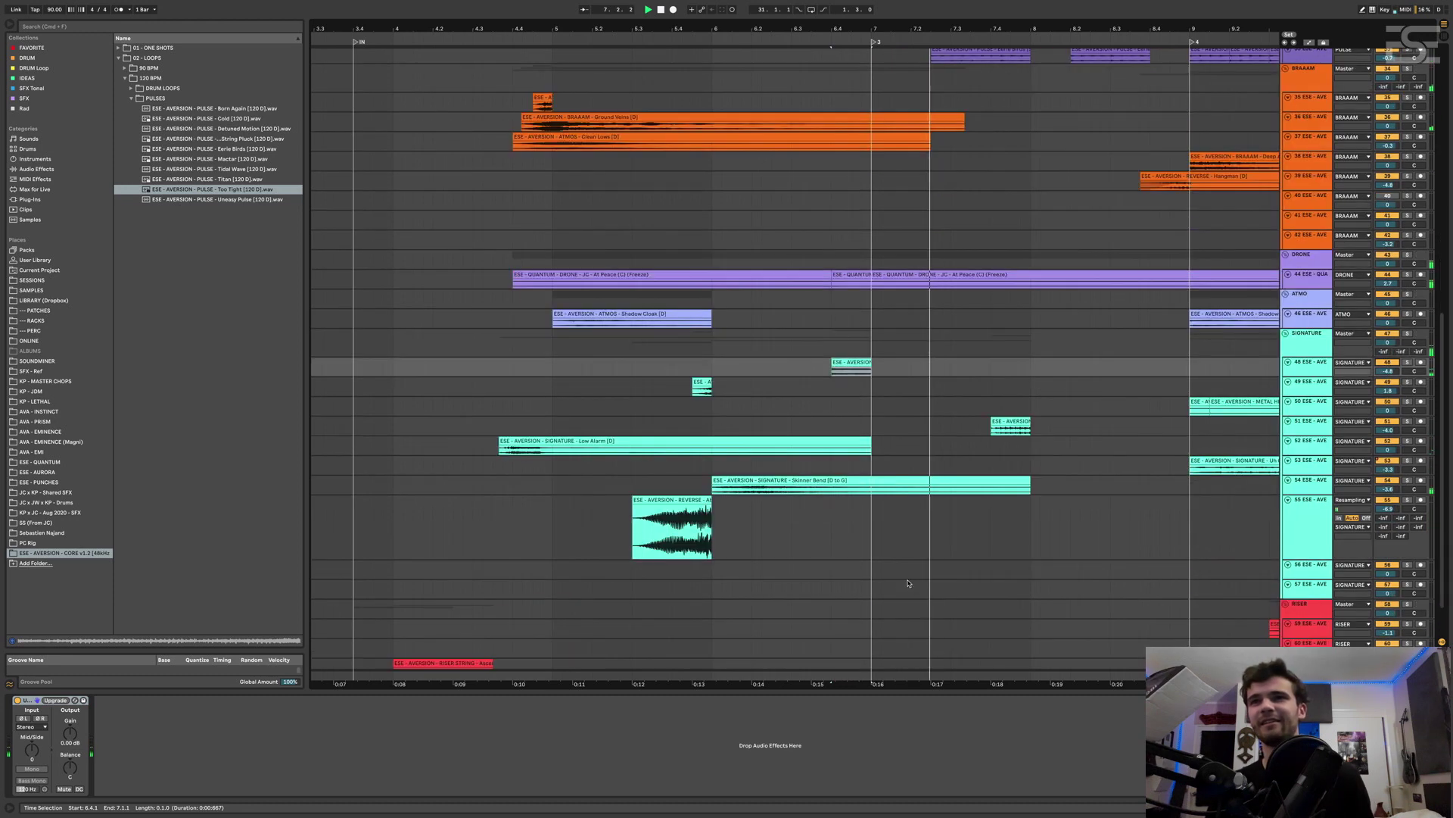
pyautogui.scroll(14, 901, 568)
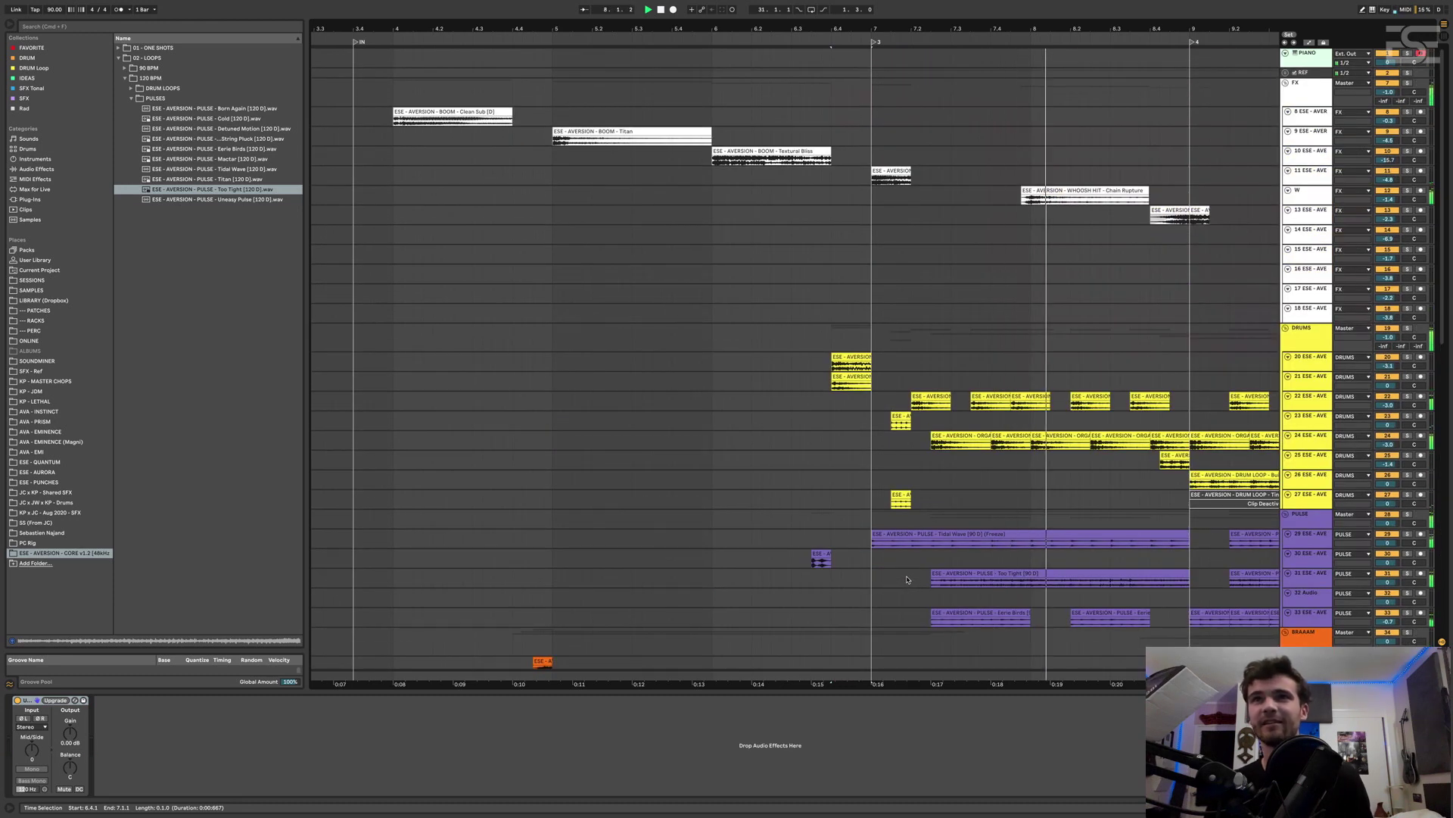
# Play from 6.4.4 on tracks 22 and 23, then audition the short drum hit at 7.1.3
pyautogui.click(860, 402)
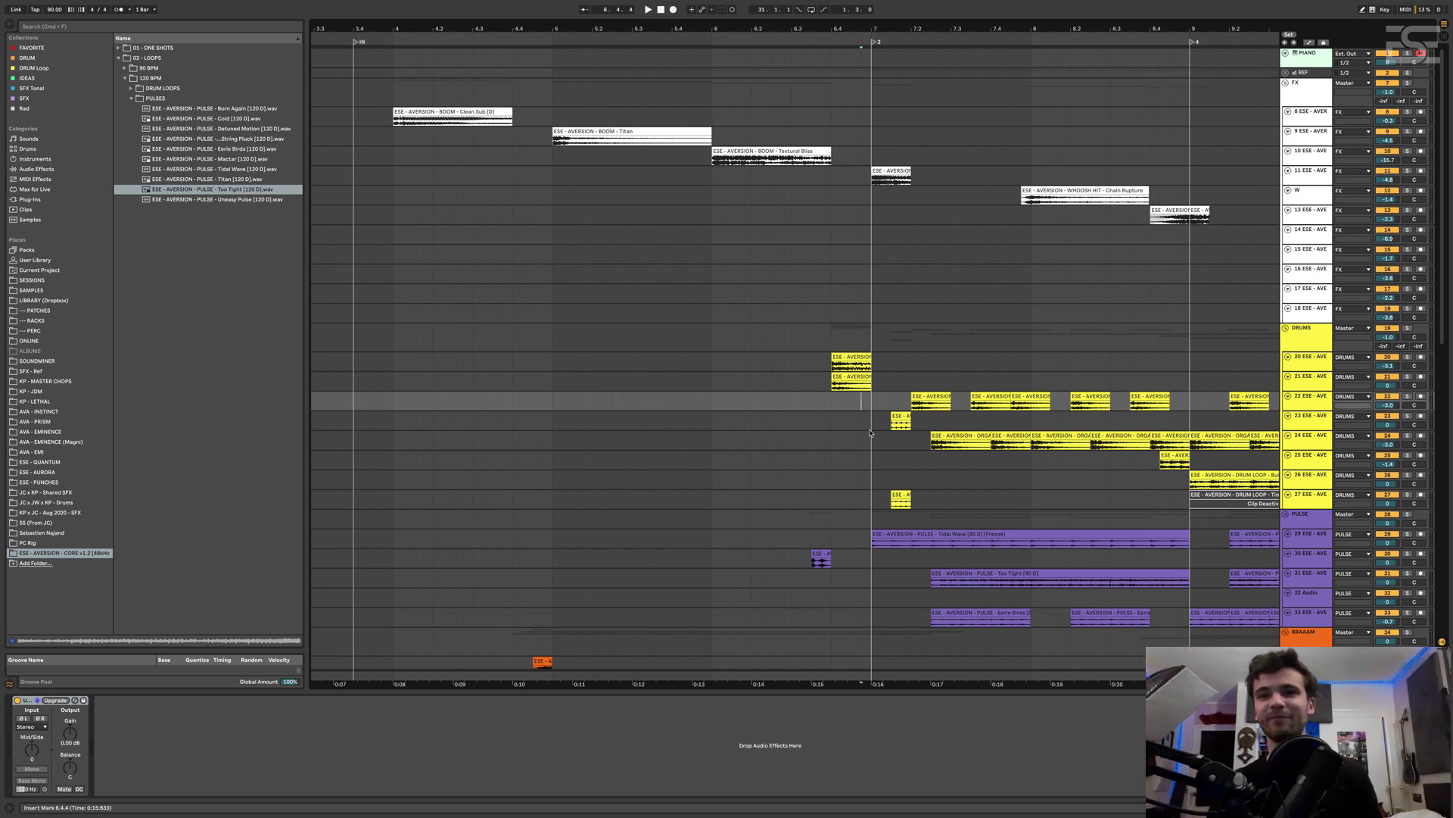
pyautogui.scroll(-1, 882, 454)
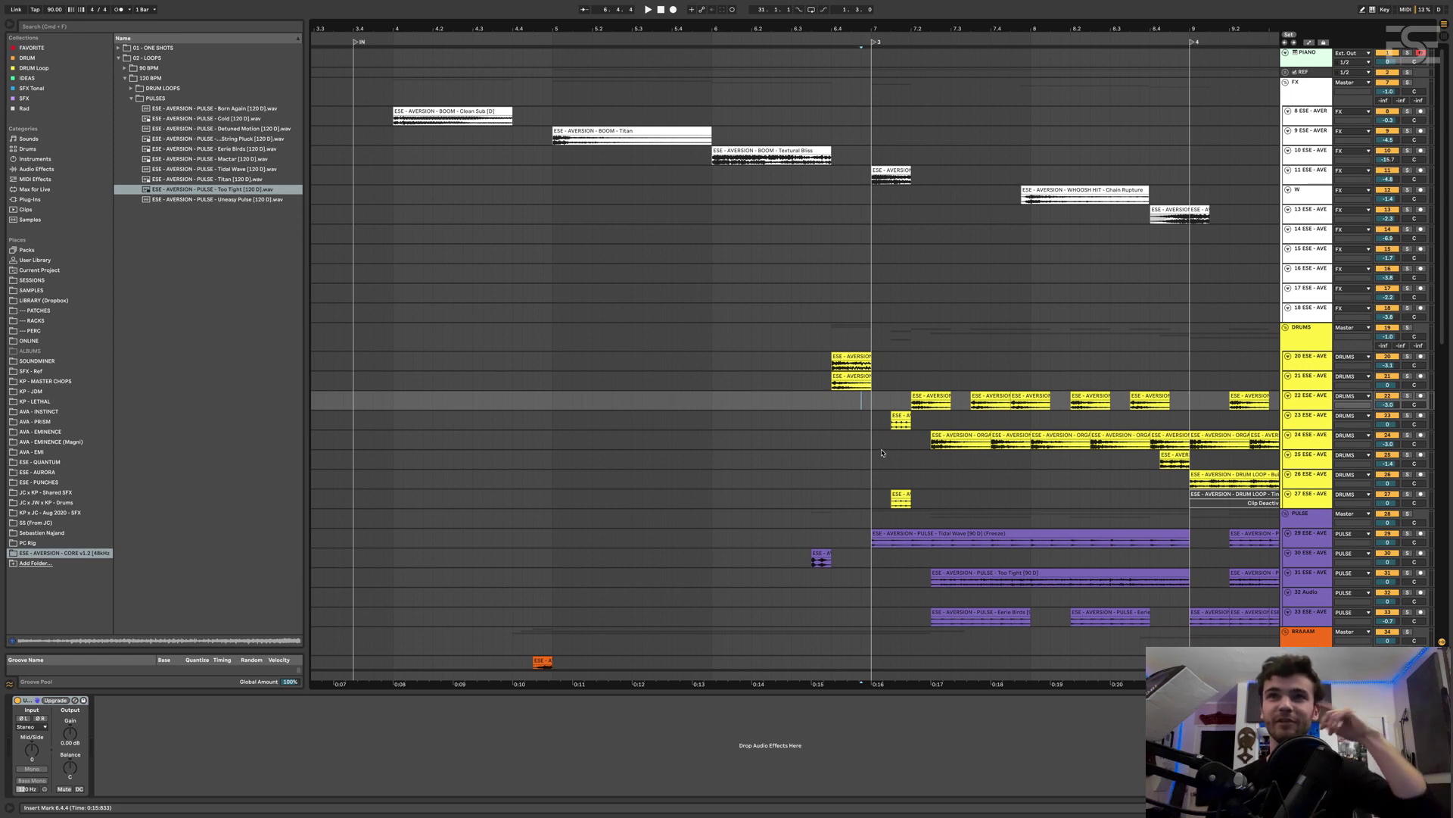
pyautogui.click(861, 421)
pyautogui.press('space')
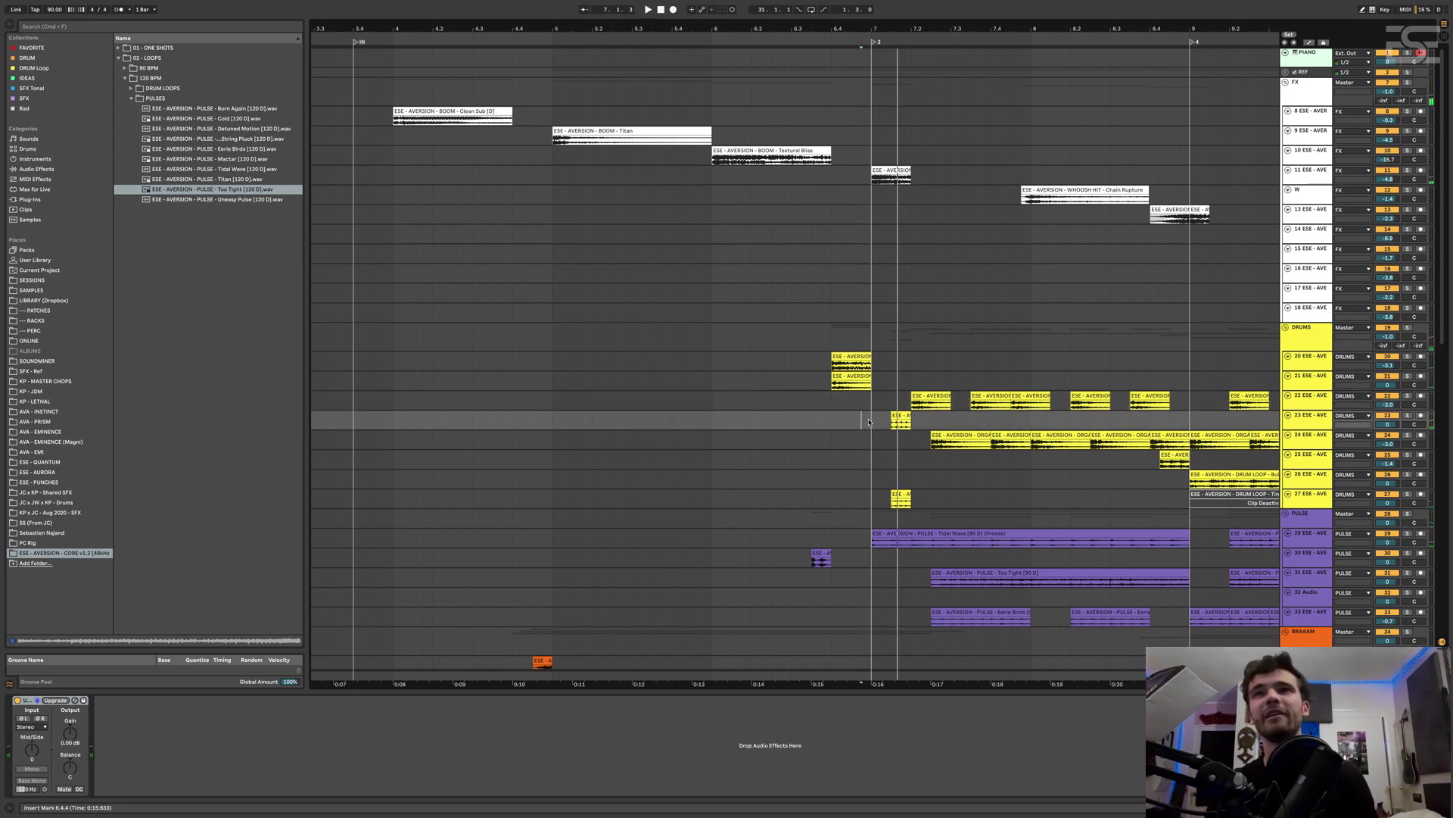
pyautogui.press('space')
pyautogui.moveTo(872, 424); pyautogui.dragTo(884, 426)
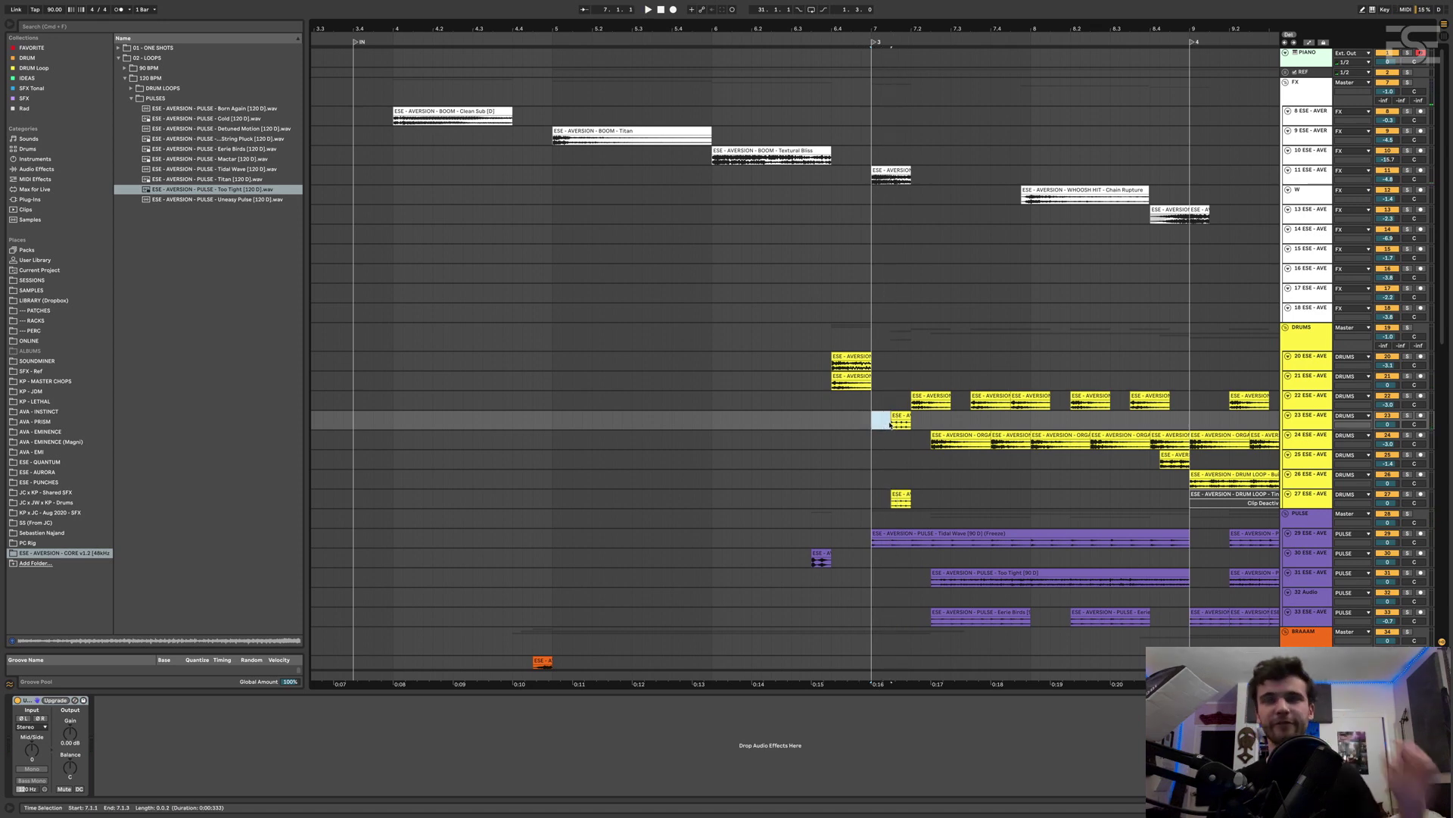
pyautogui.click(899, 422)
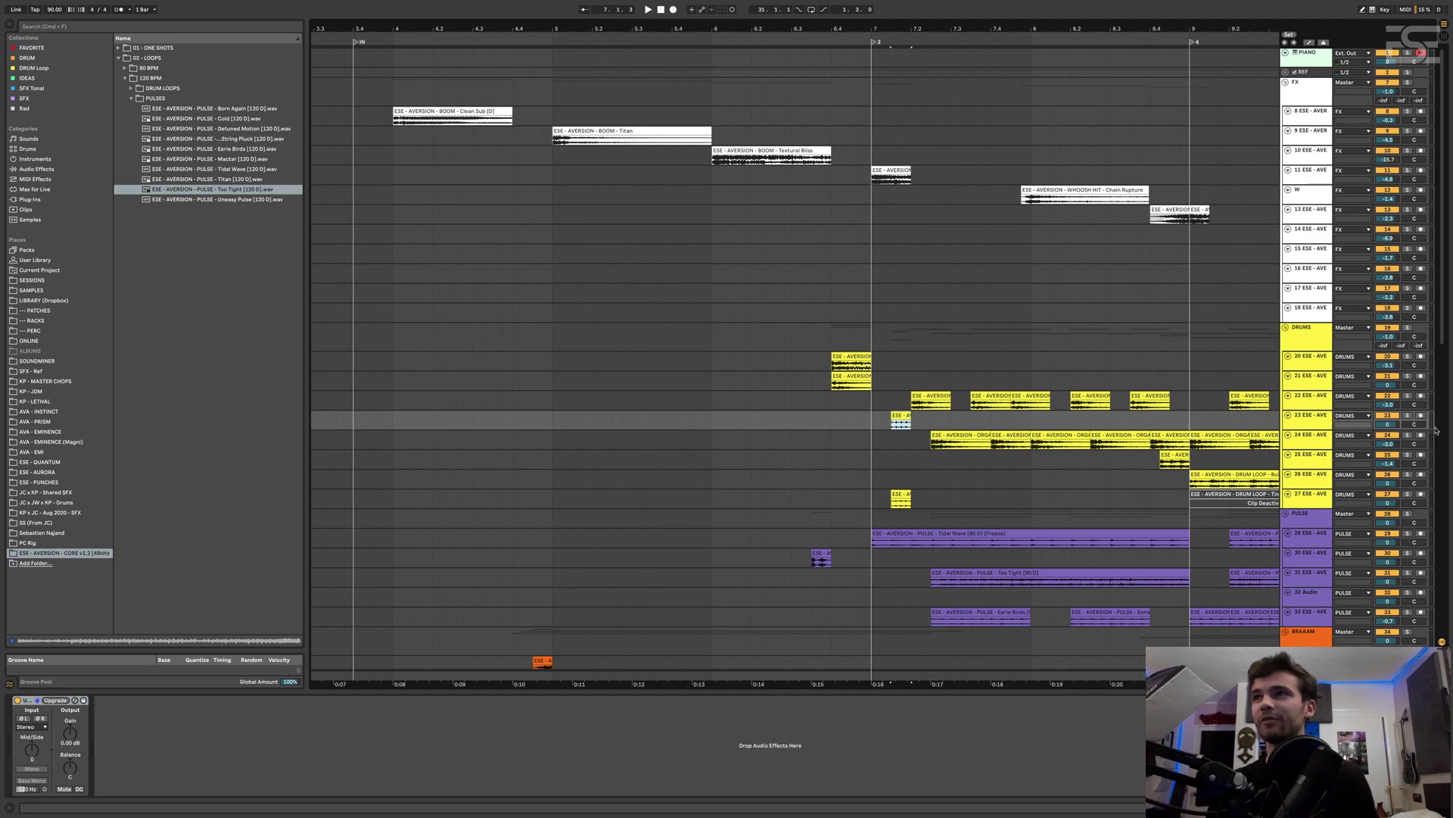
pyautogui.press('space')
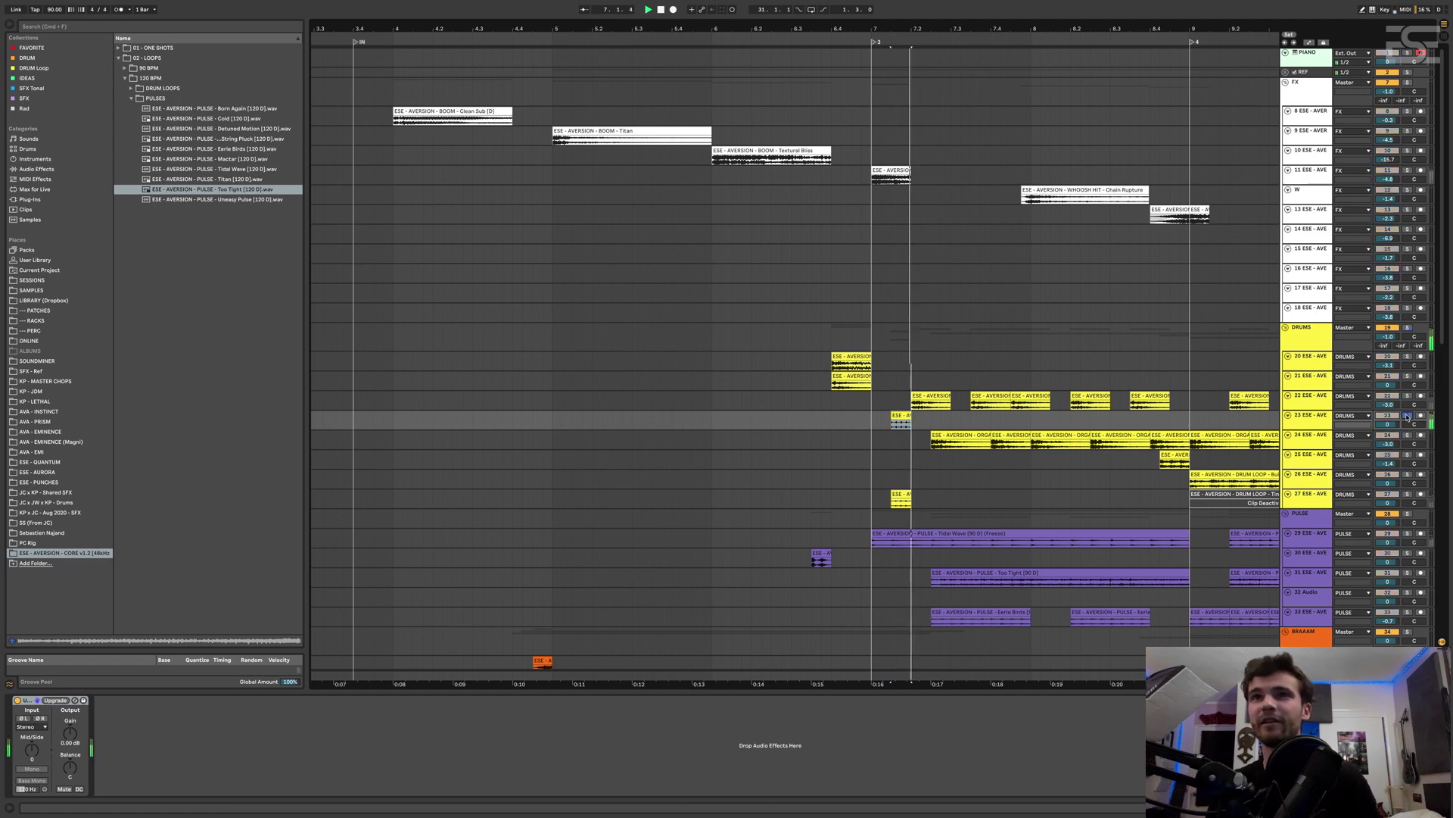
# Unsolo track 27 and set playback to start at bar 6.4.4 for the full mix
pyautogui.click(1410, 494)
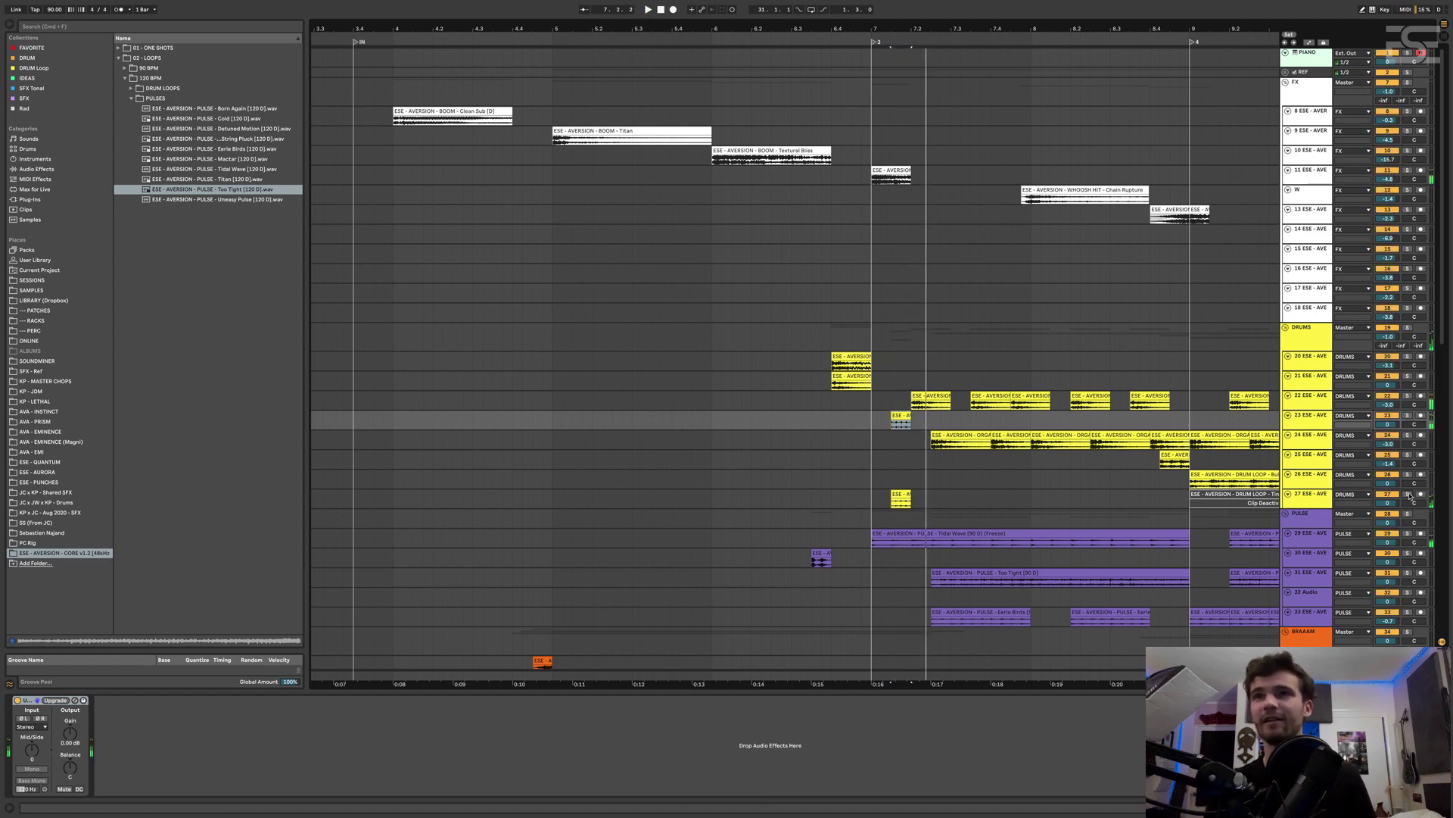
pyautogui.click(864, 440)
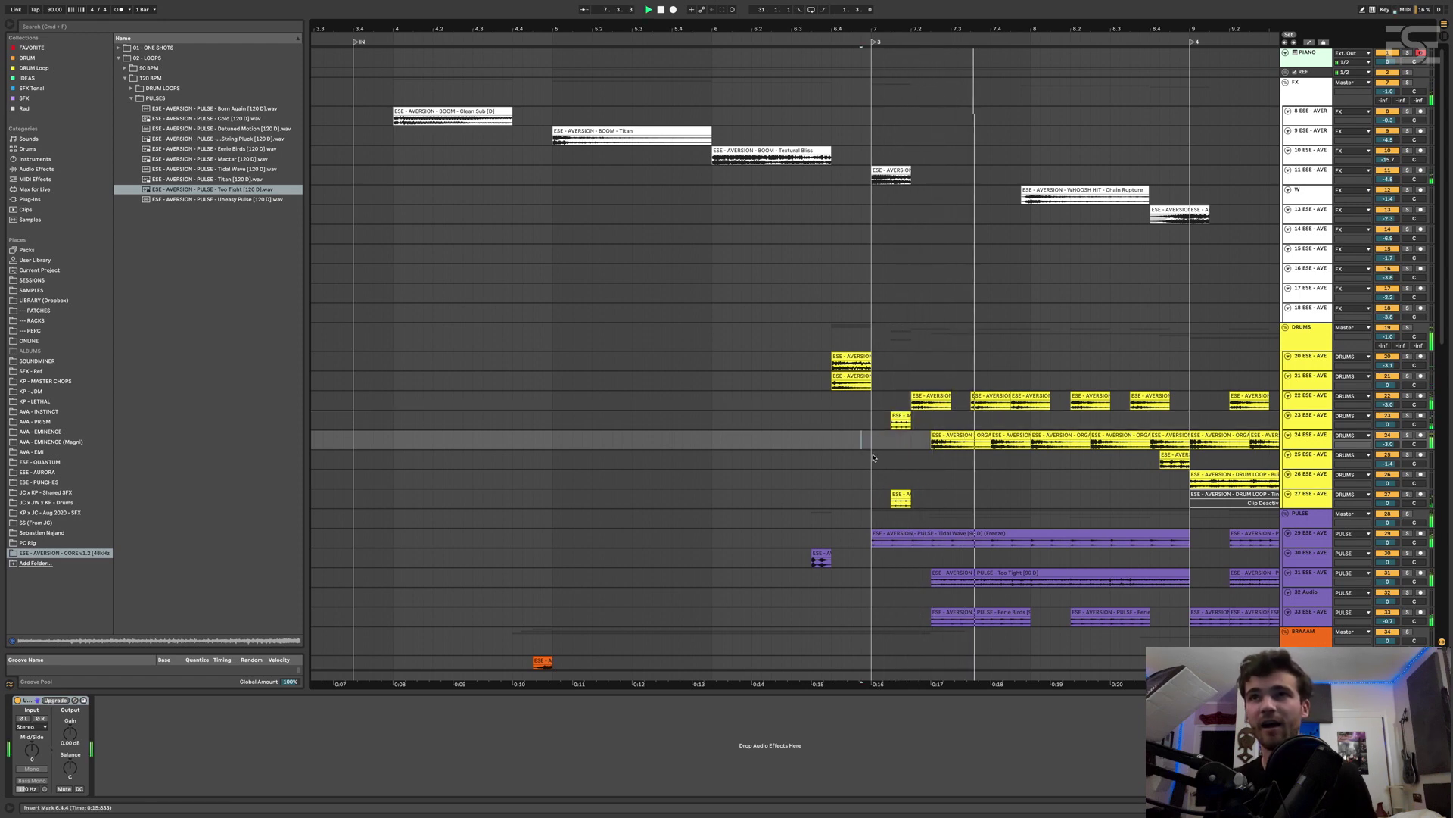
pyautogui.scroll(-15, 869, 449)
pyautogui.scroll(15, 875, 456)
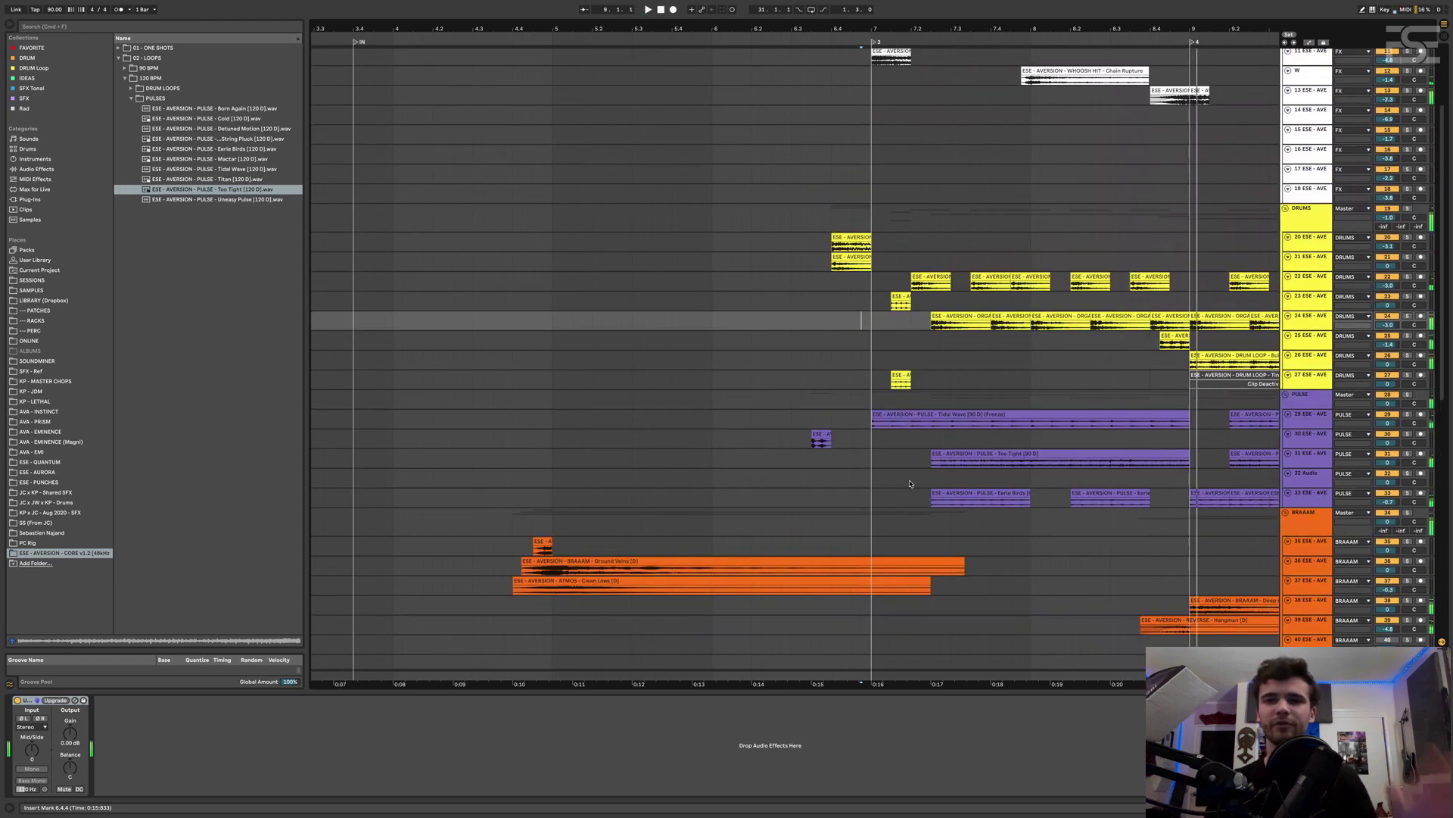
# Solo and play the Eerie Birds clip on track 33, then unsolo it and replay the full mix
pyautogui.click(880, 505)
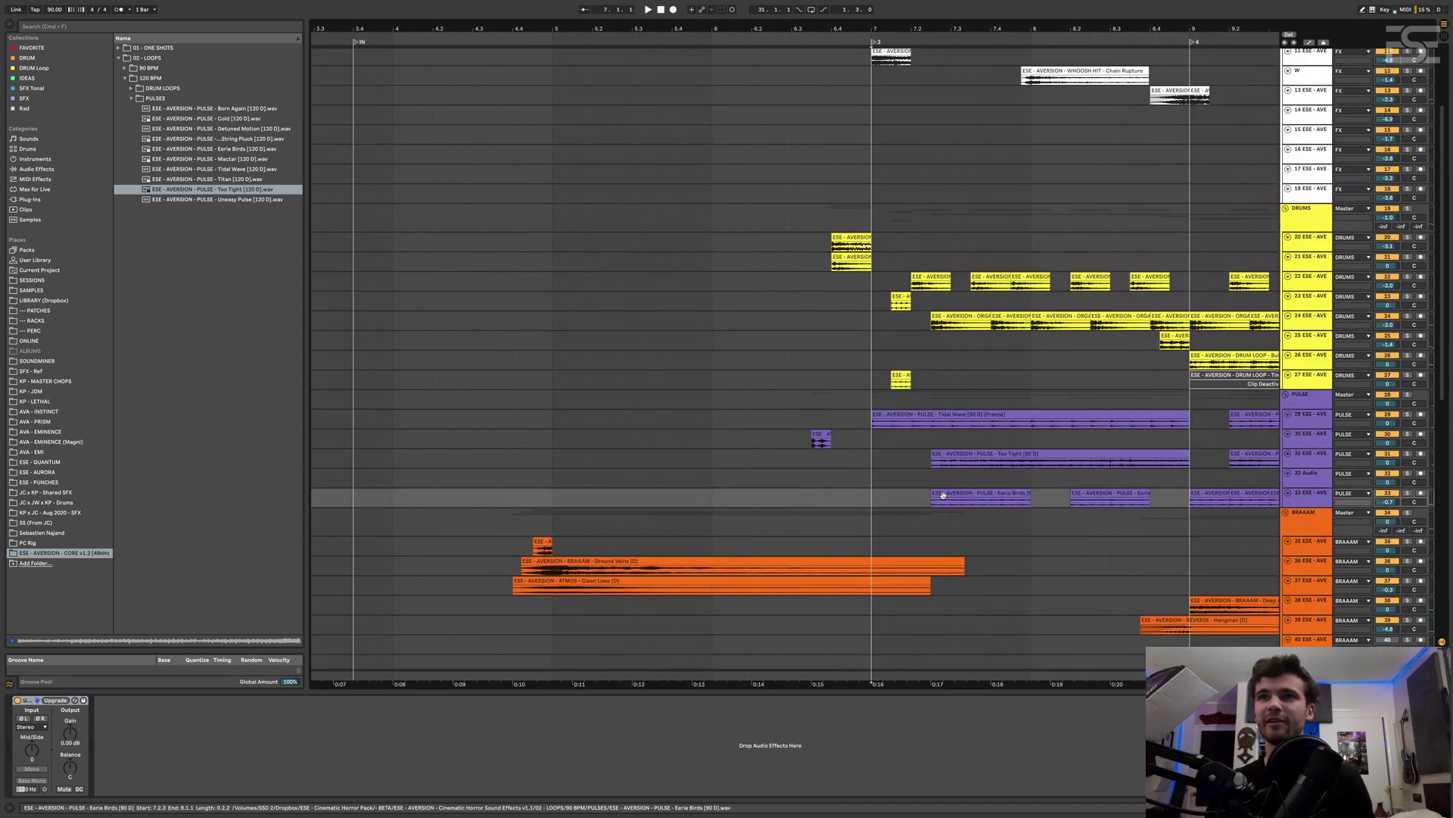
pyautogui.click(941, 496)
pyautogui.click(1409, 494)
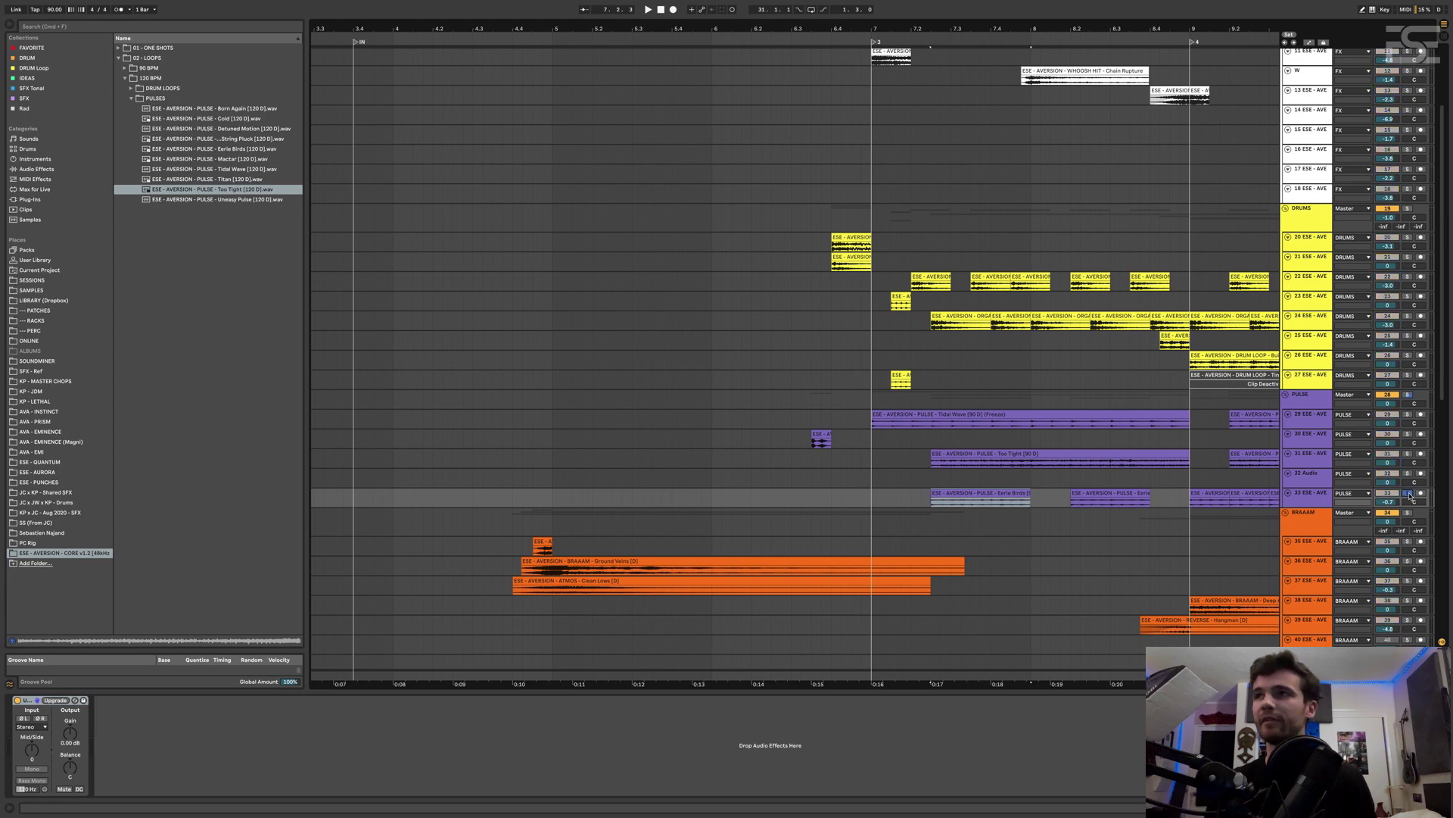
pyautogui.press('space')
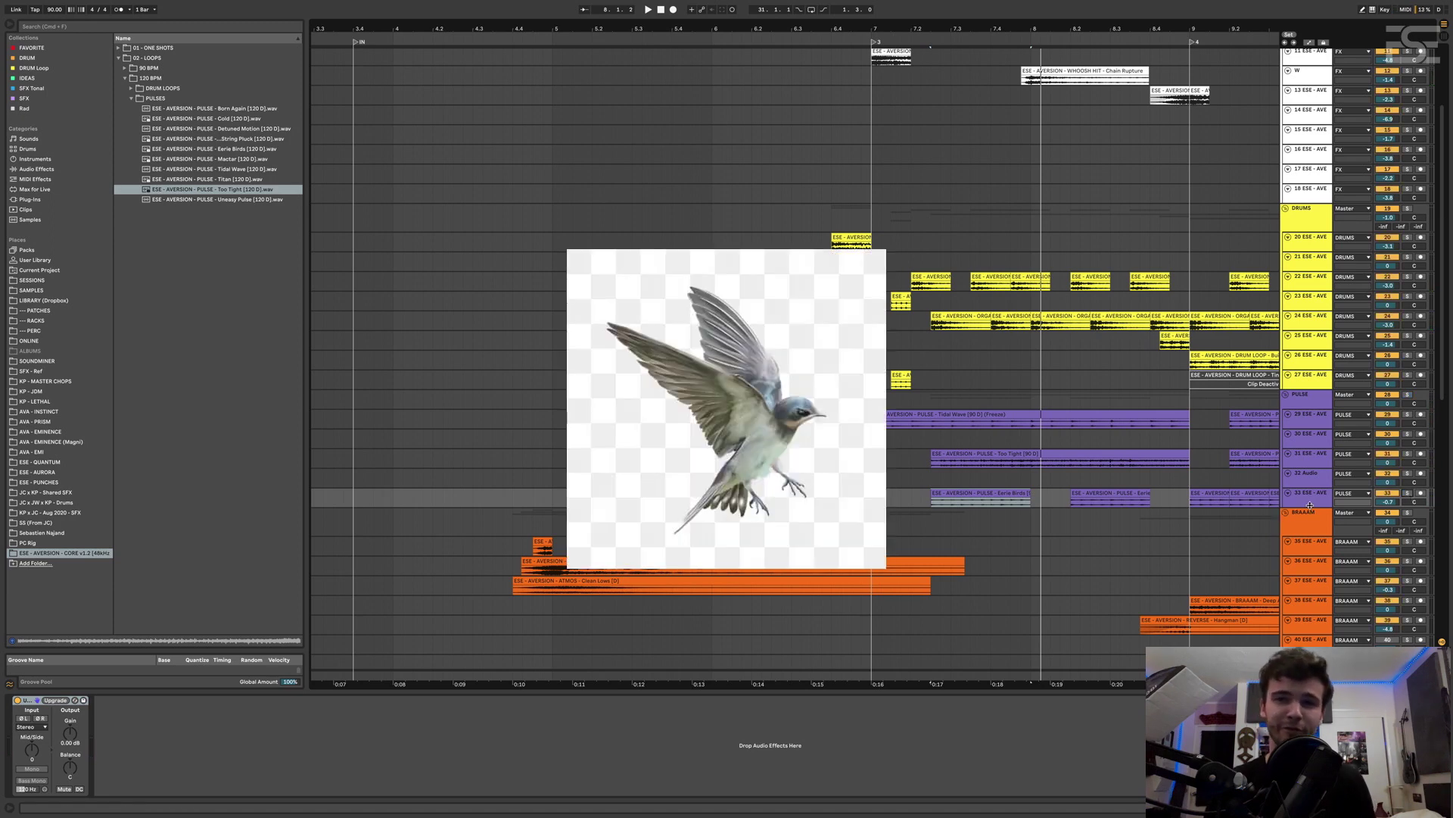
pyautogui.press('space')
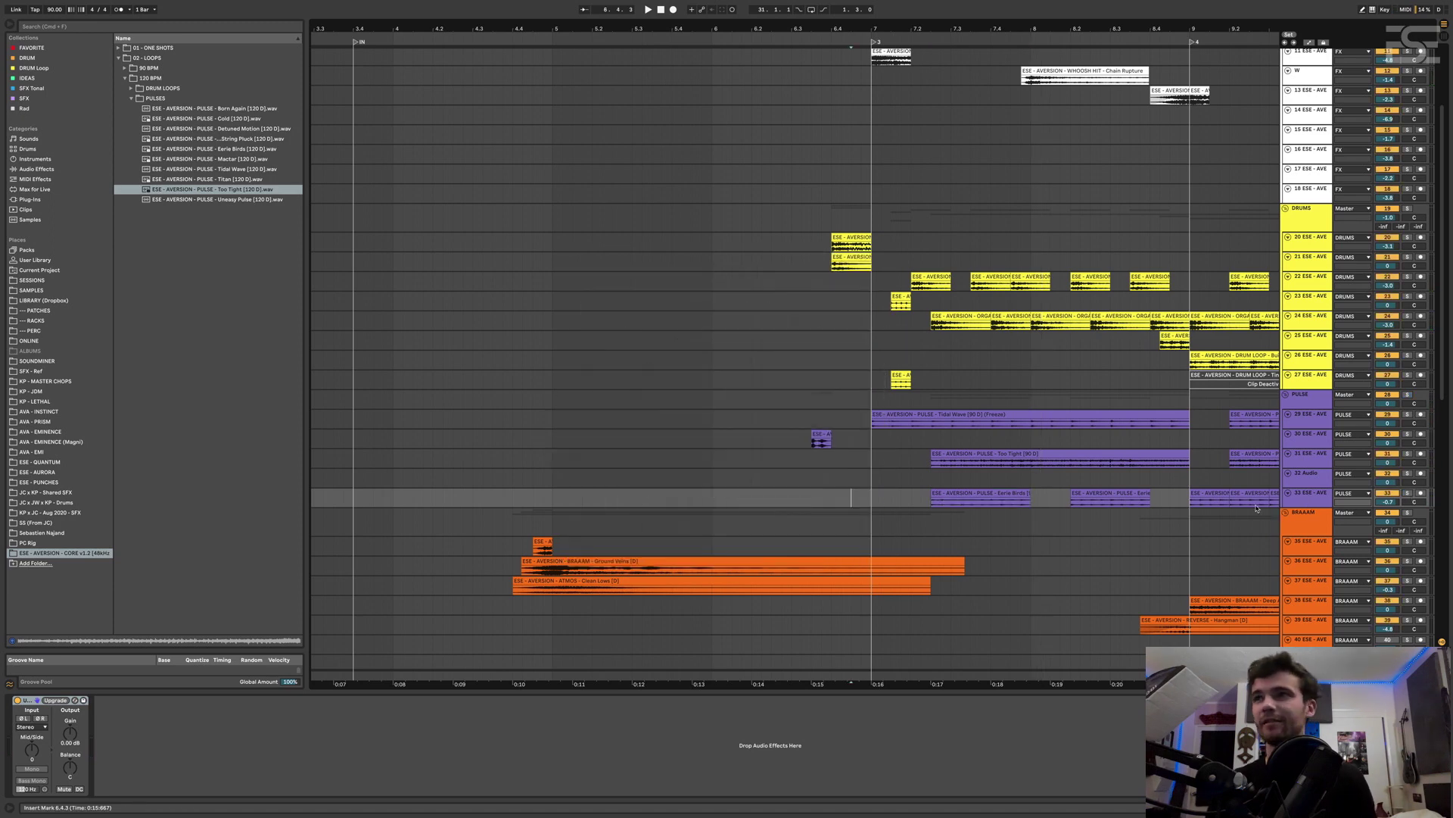
pyautogui.click(1406, 494)
pyautogui.press('space')
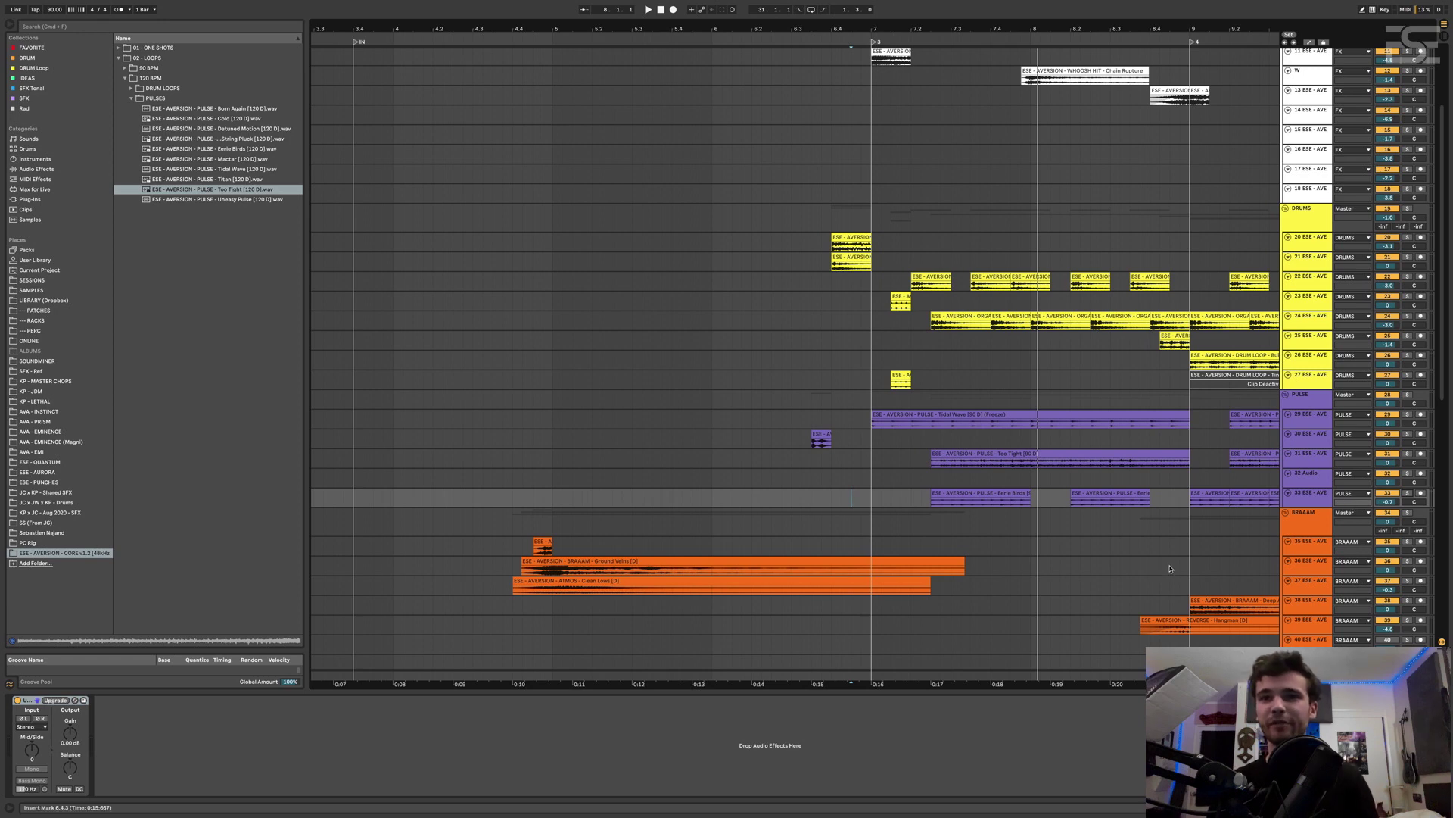
# Open the Eerie Birds clip's details, return to Device View, and select the Too Tight clip on track 31
pyautogui.scroll(-2, 946, 558)
pyautogui.scroll(4, 946, 558)
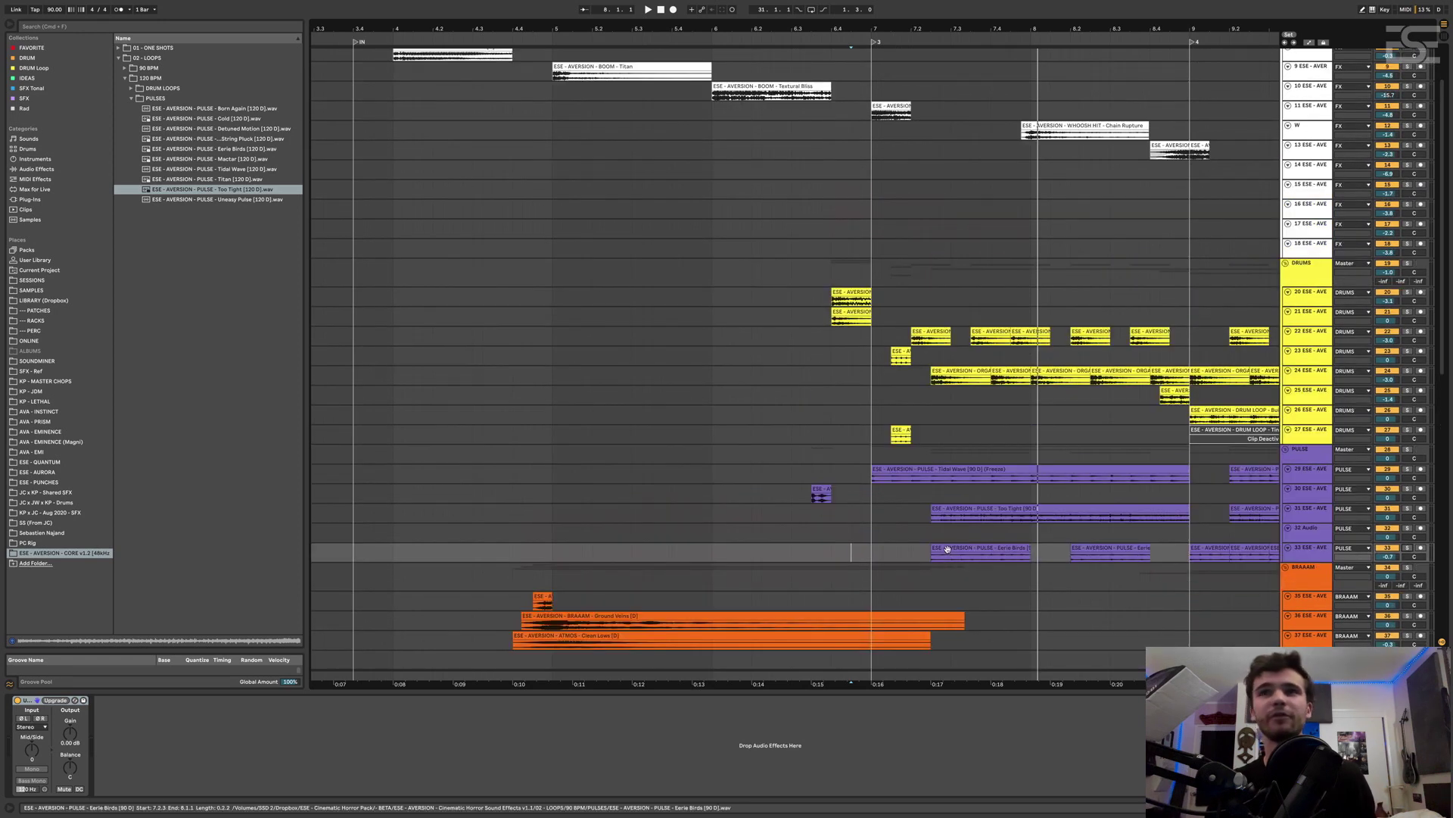
pyautogui.click(948, 552)
pyautogui.doubleClick(948, 551)
pyautogui.hotkey('shift', 'Tab')
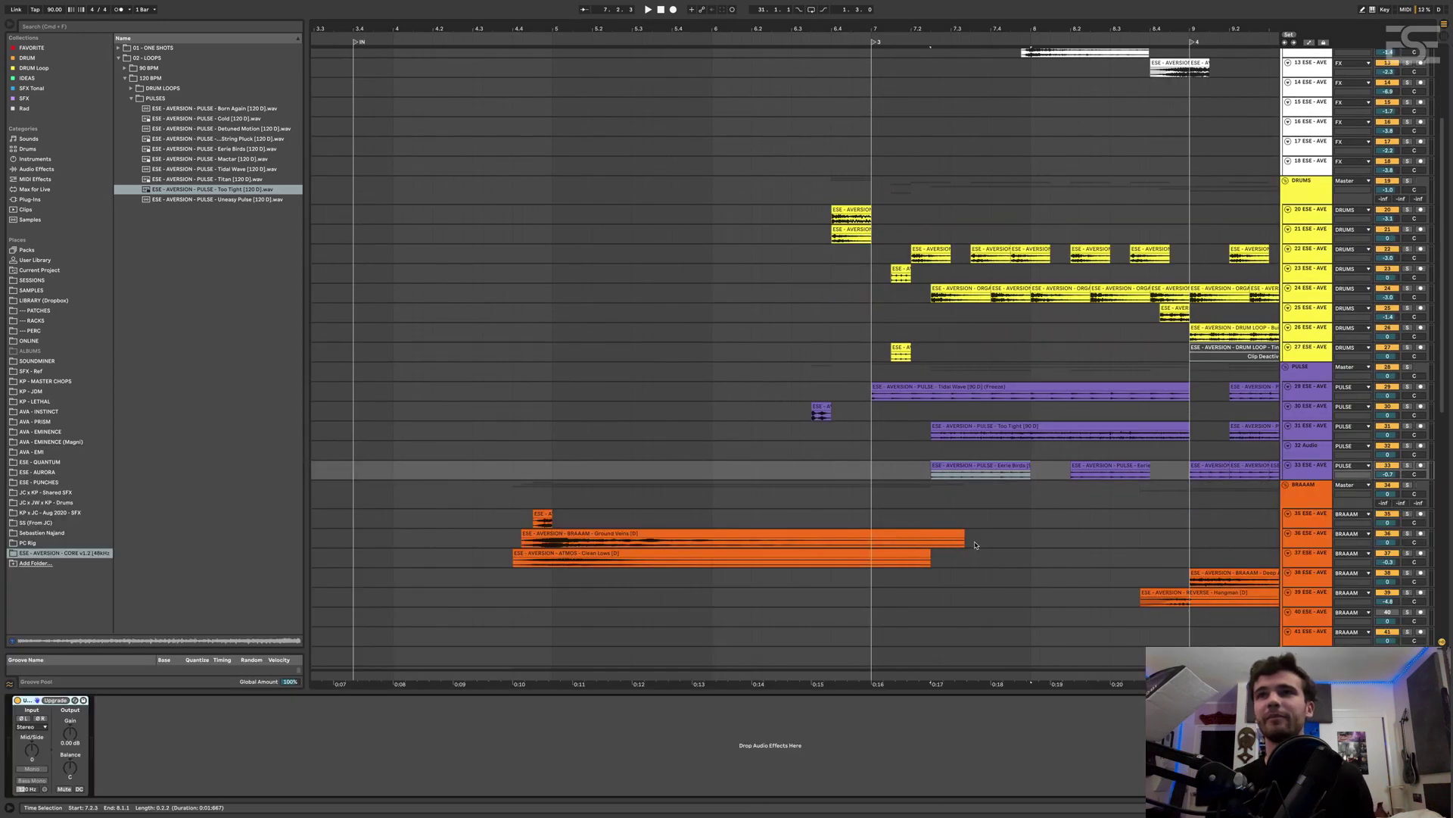
pyautogui.scroll(2, 945, 484)
pyautogui.click(945, 475)
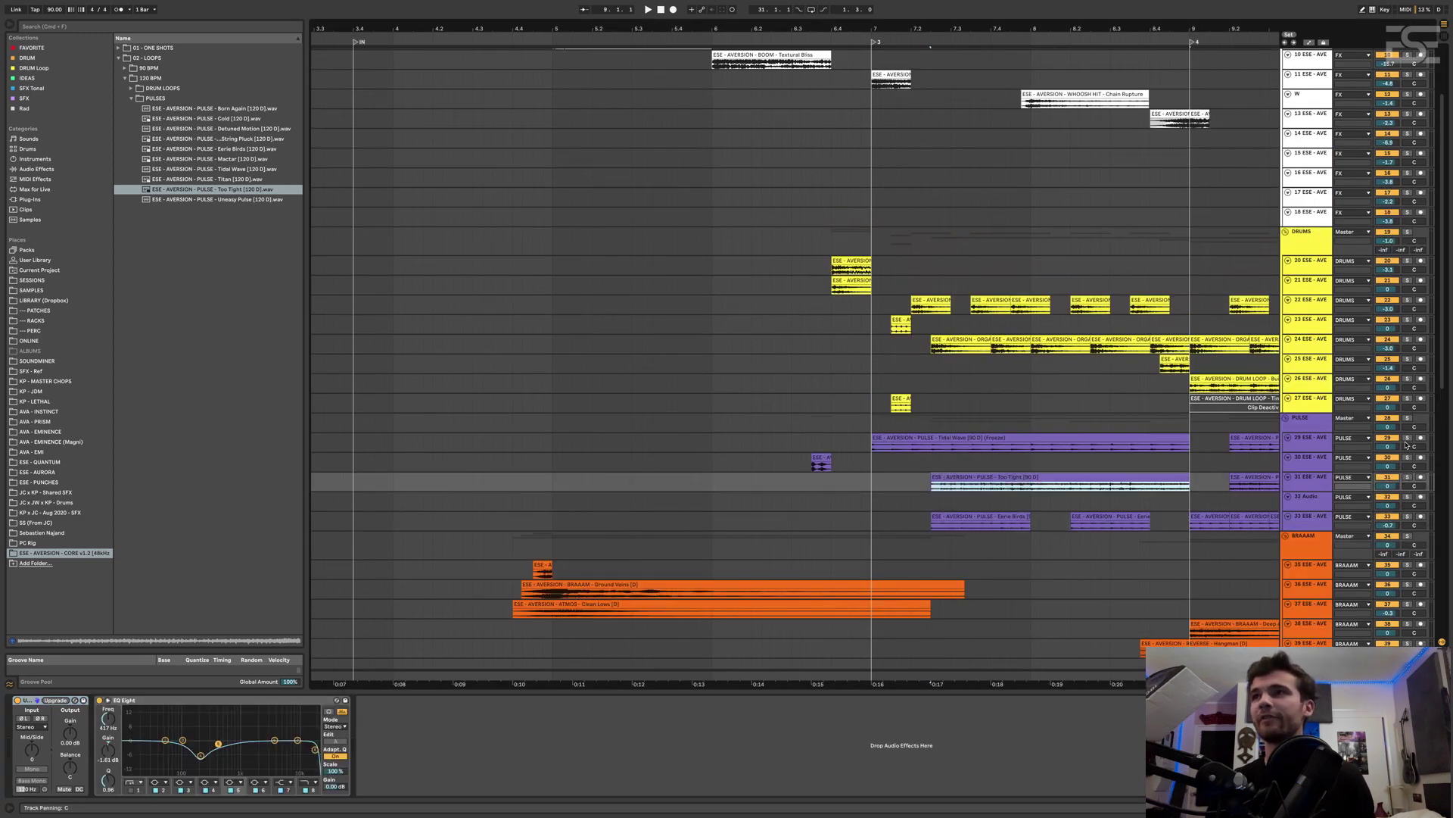
# Audition Tidal Wave, then soloed Too Tight on track 31, and play the mix from bar 7.1.1
pyautogui.click(1406, 439)
pyautogui.click(979, 444)
pyautogui.press('space')
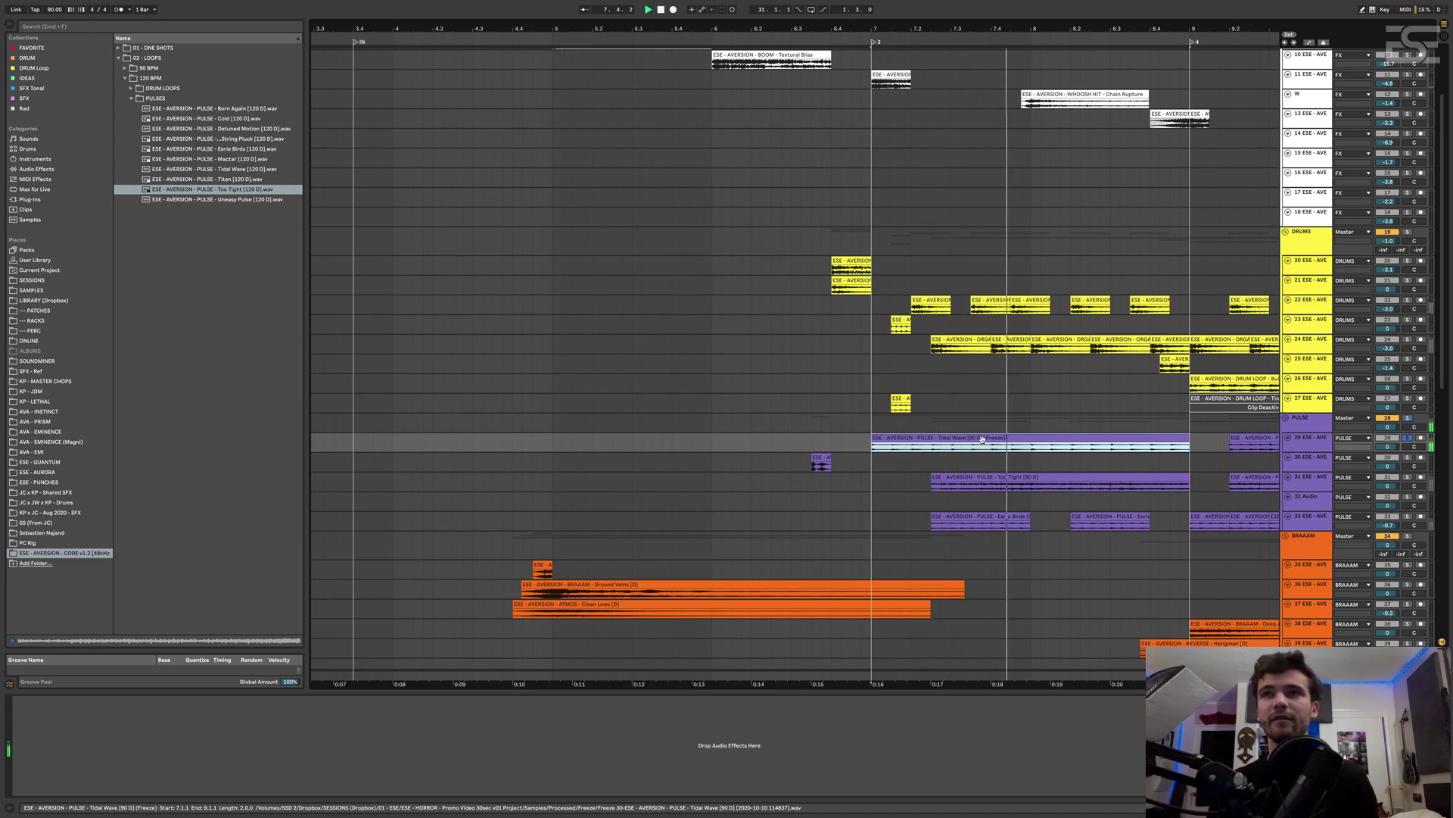
pyautogui.click(1407, 478)
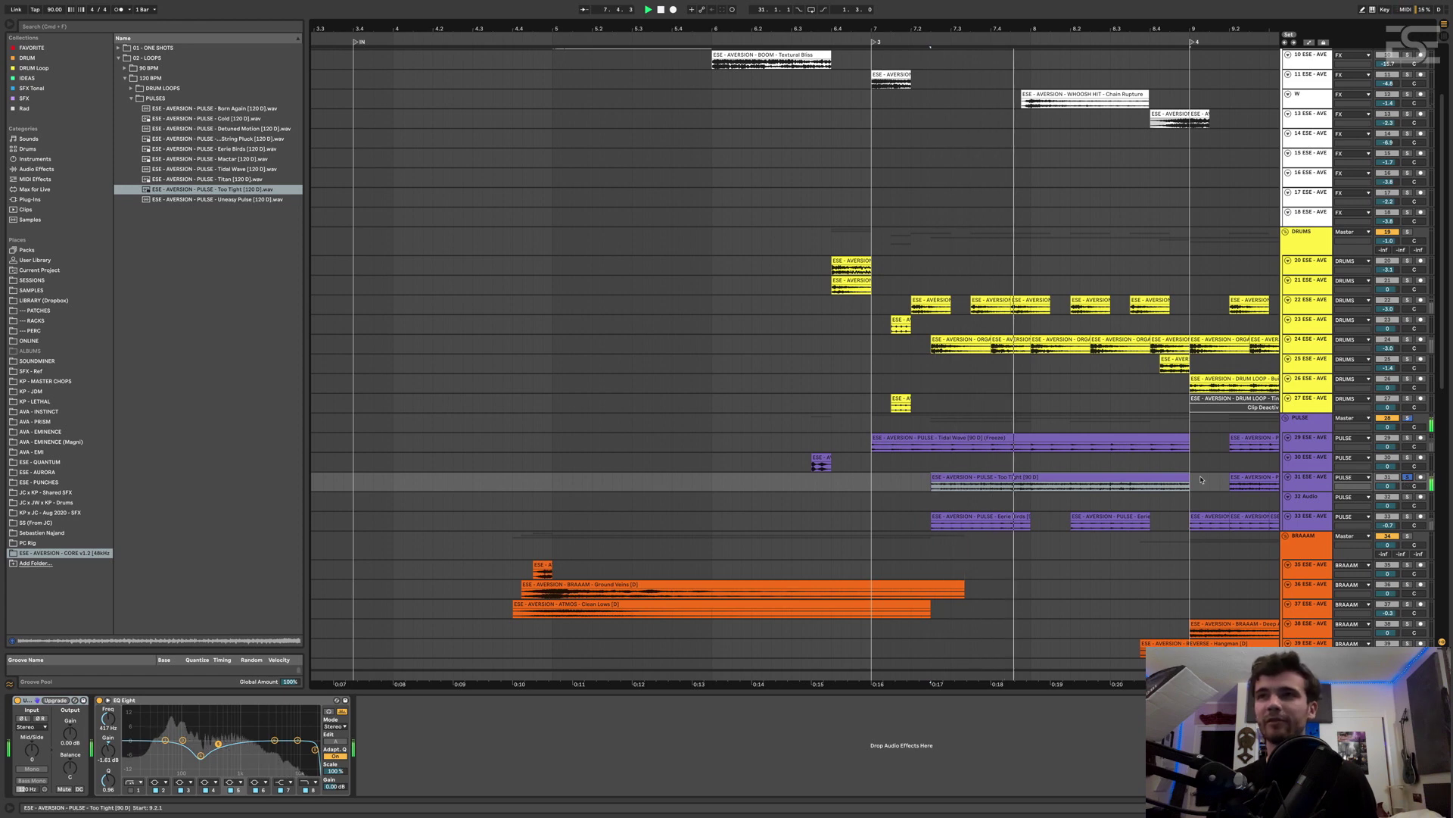
pyautogui.click(1037, 478)
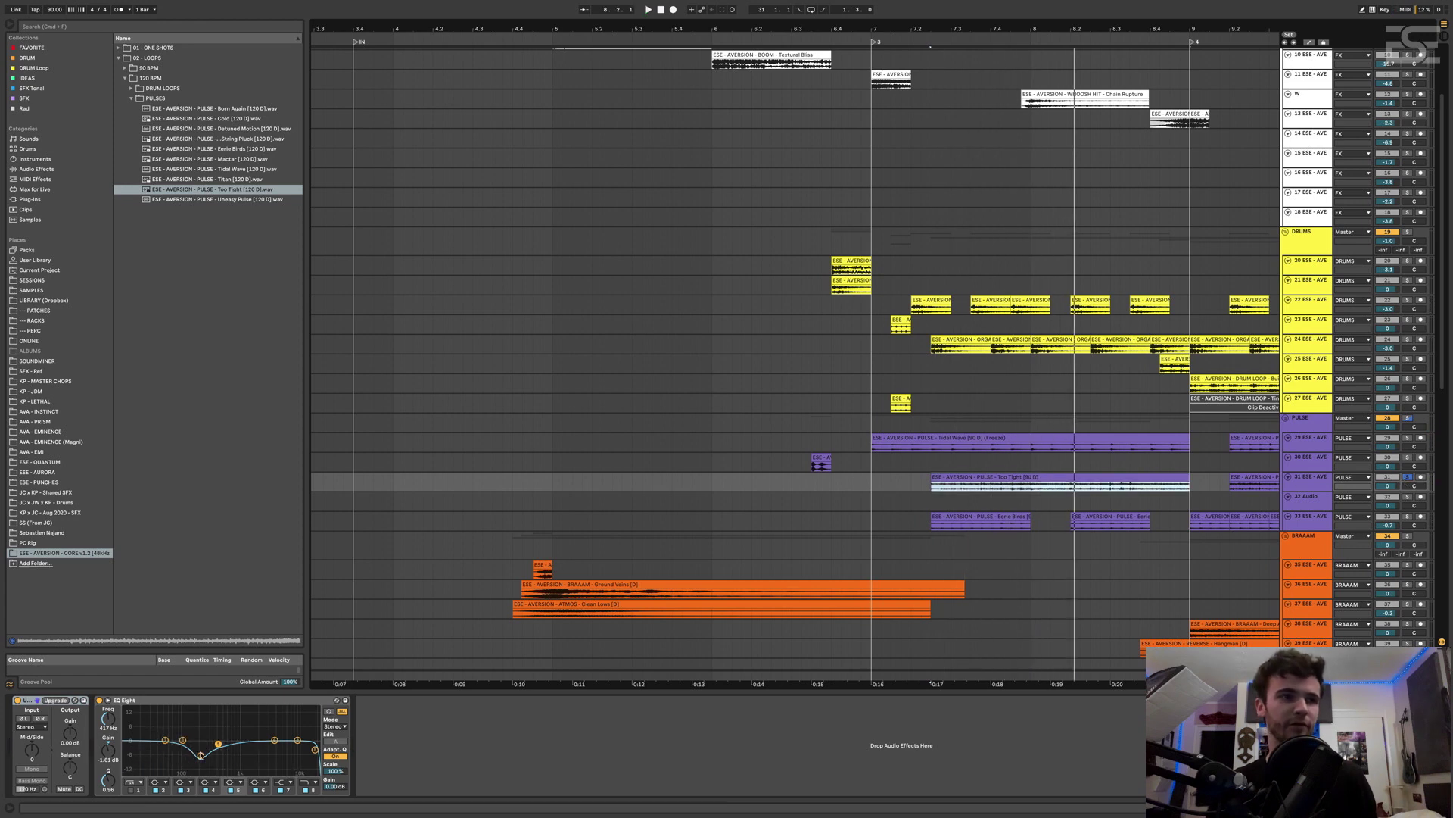
pyautogui.press('space')
pyautogui.press('space')
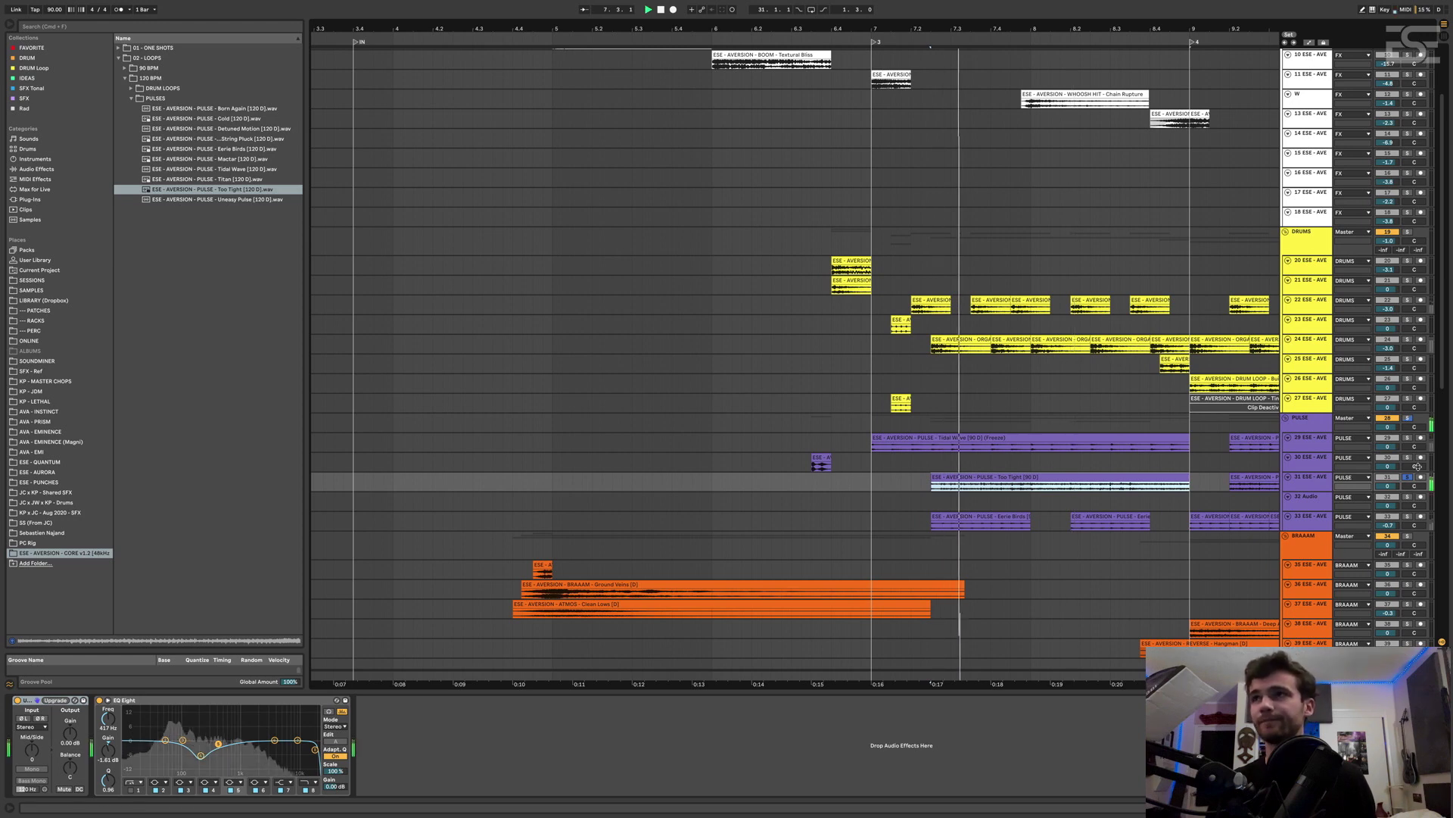
pyautogui.click(869, 426)
pyautogui.press('space')
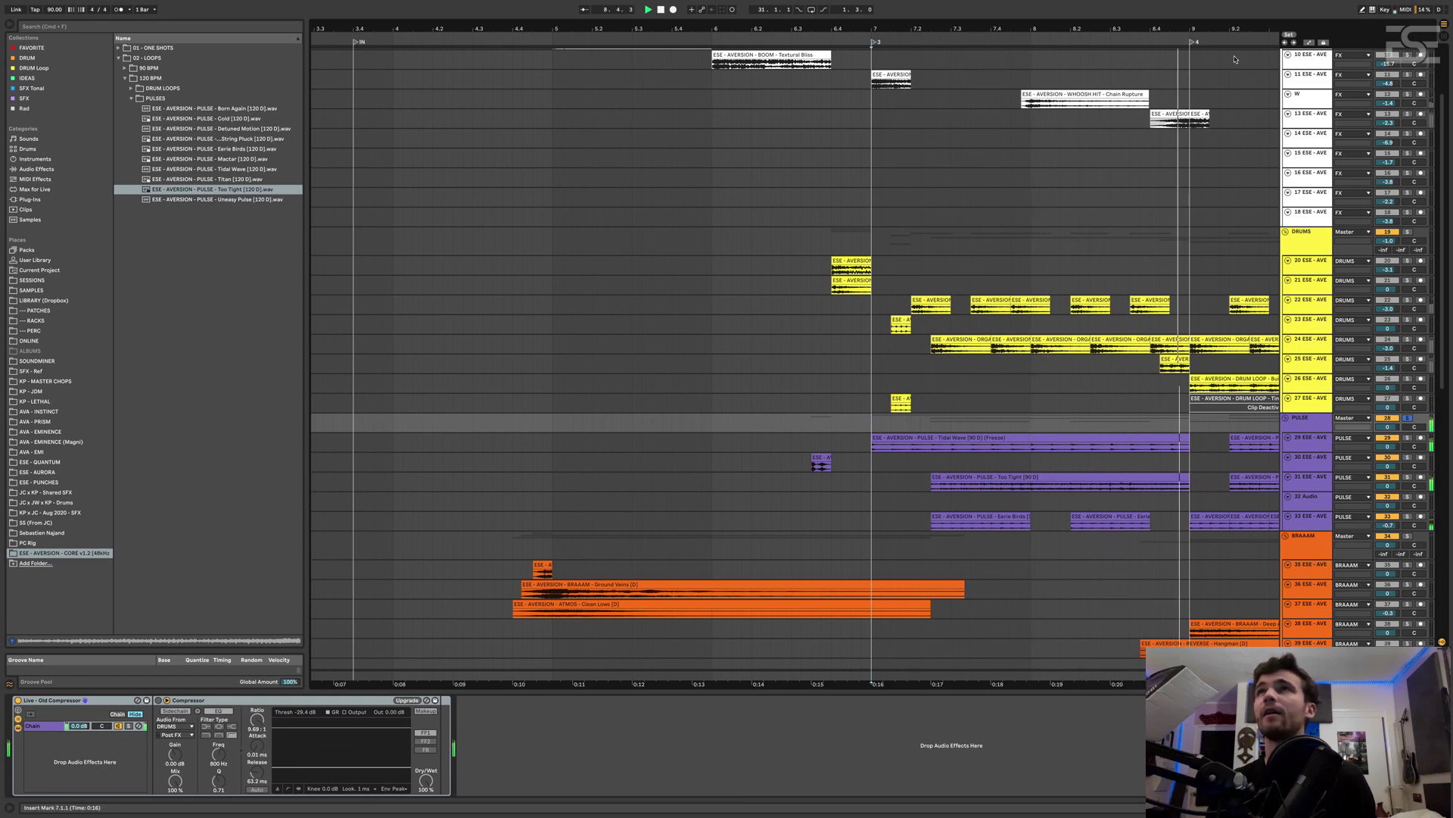
# Zoom out to bars 1–12, set the insert point at 7.1.3 on track 26, then zoom in around bar 7.5
pyautogui.press('-')
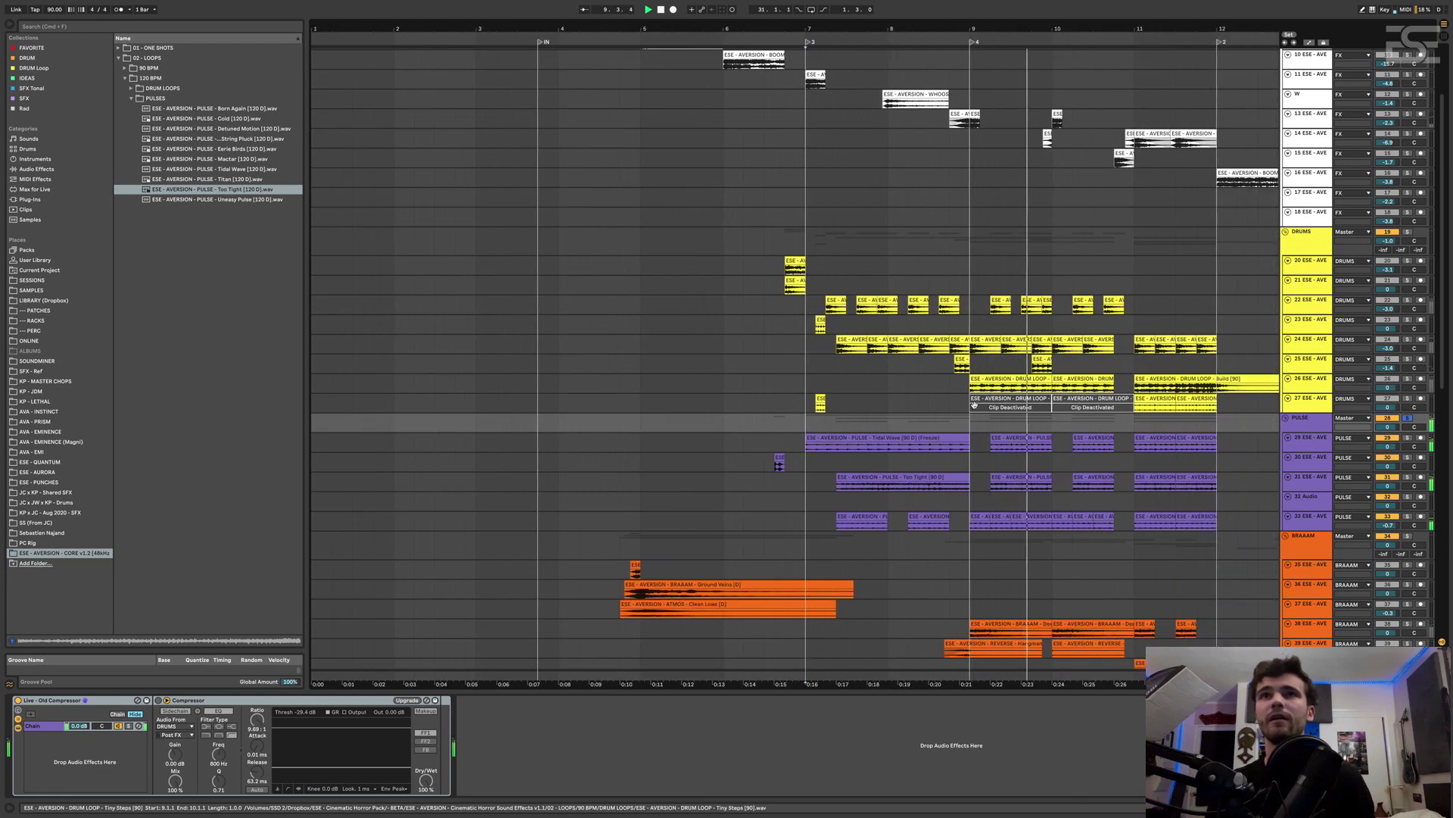
pyautogui.scroll(2, 882, 460)
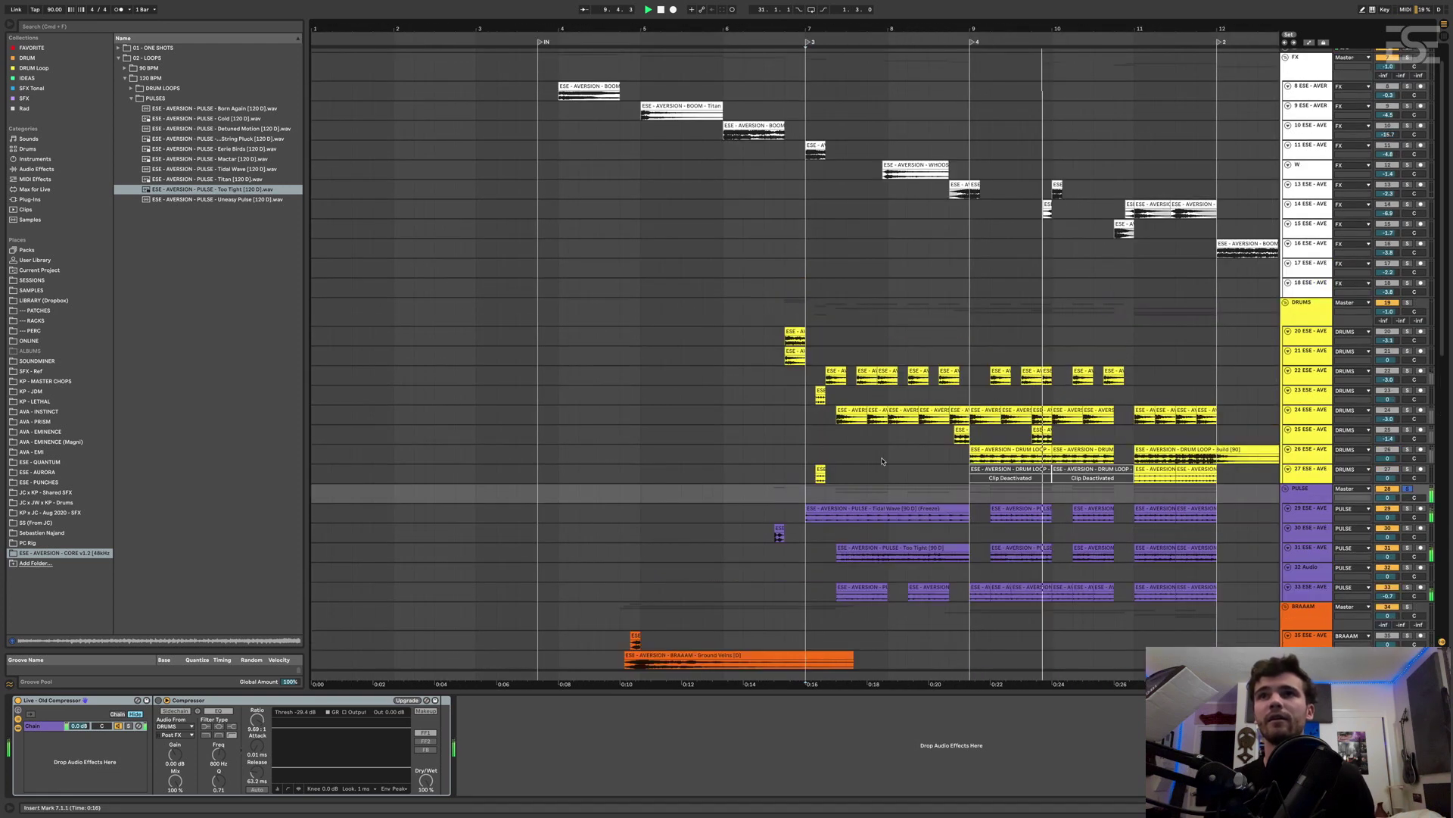
pyautogui.click(815, 457)
pyautogui.scroll(1, 832, 451)
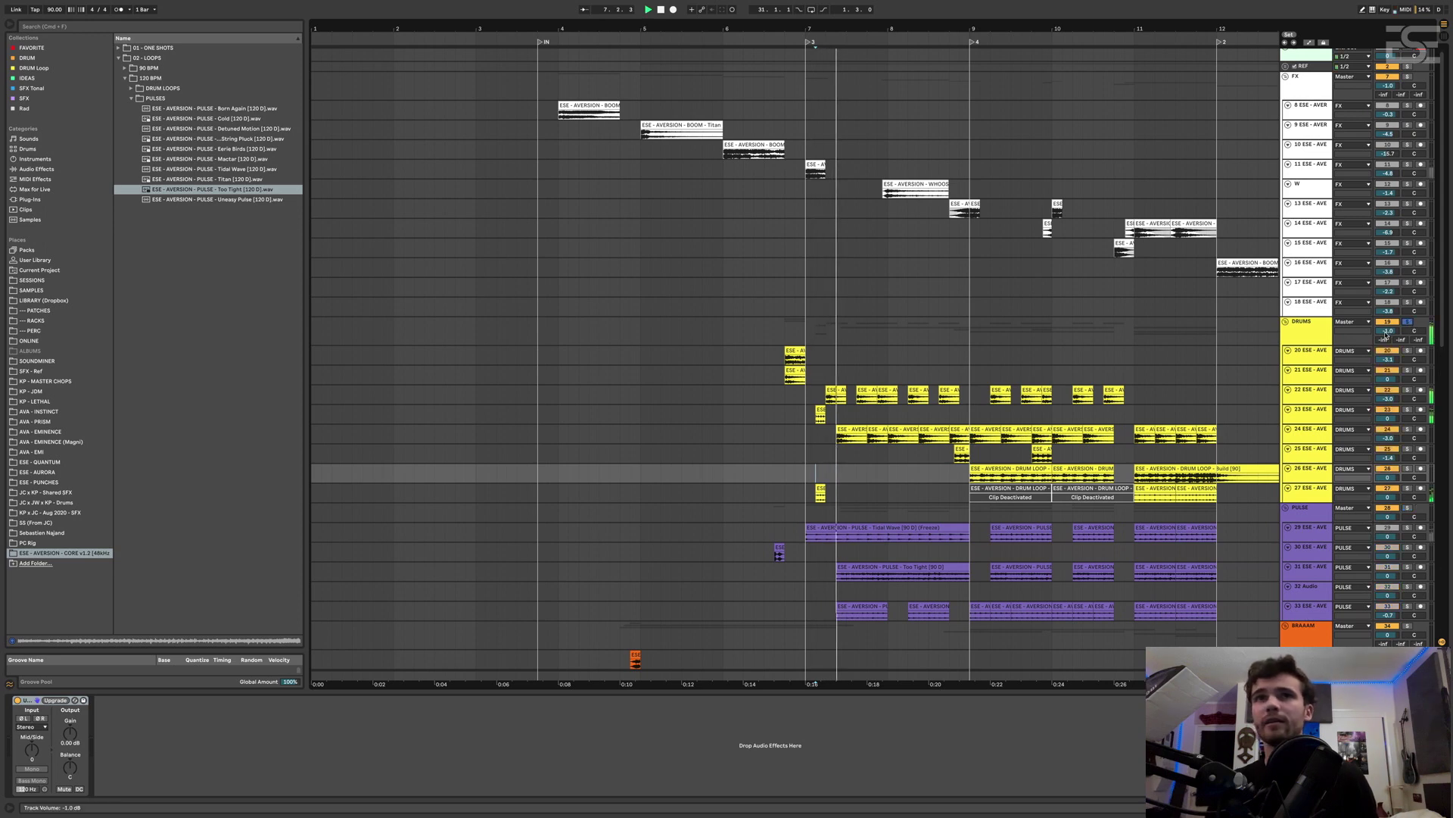
pyautogui.moveTo(853, 34); pyautogui.dragTo(767, 35)
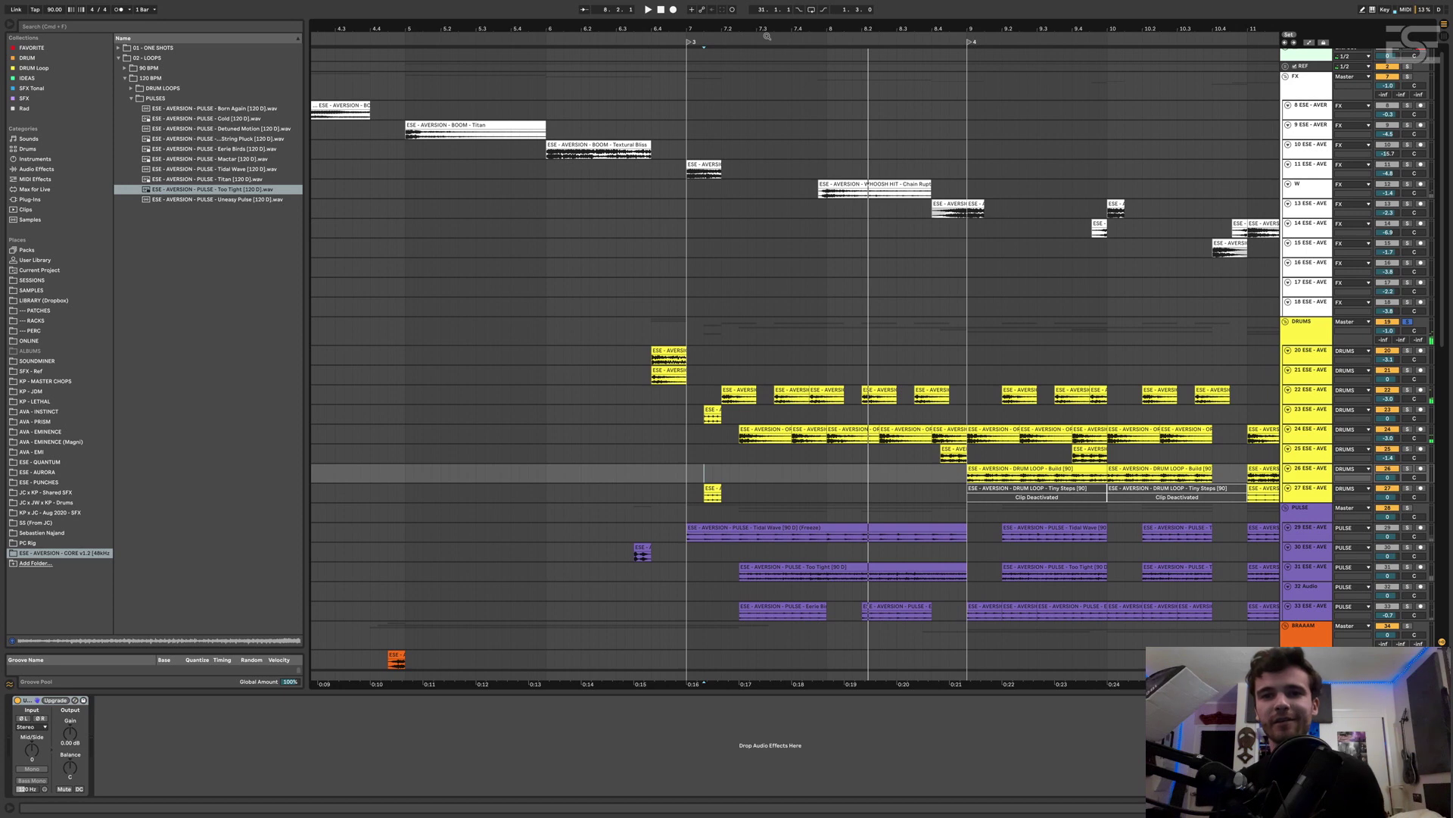
# Audition the short clip at bar 7.2 on track 22, then the first clip on track 24
pyautogui.click(652, 395)
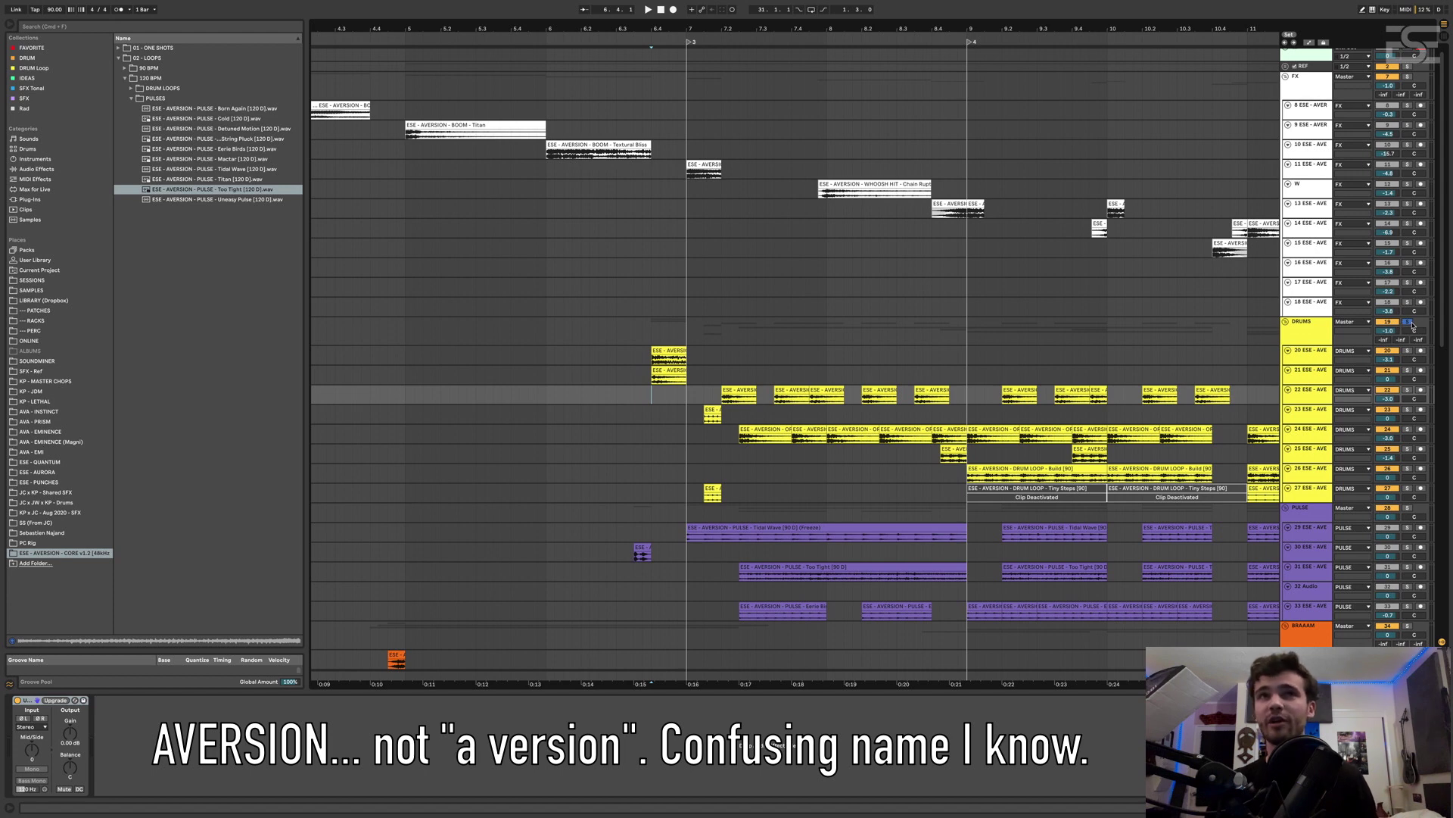
pyautogui.click(735, 392)
pyautogui.press('space')
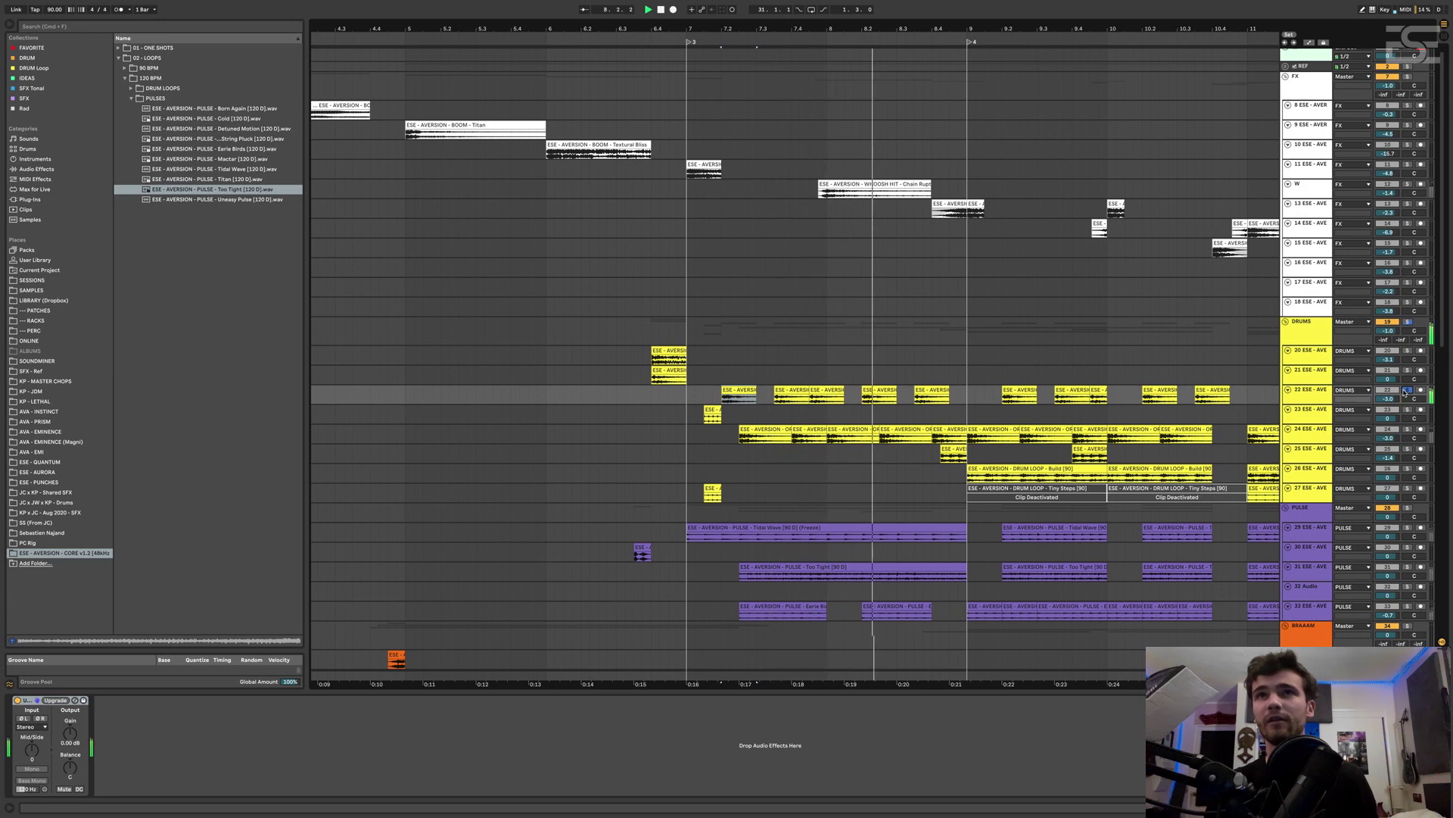
pyautogui.press('space')
pyautogui.press('Down')
pyautogui.press('Down')
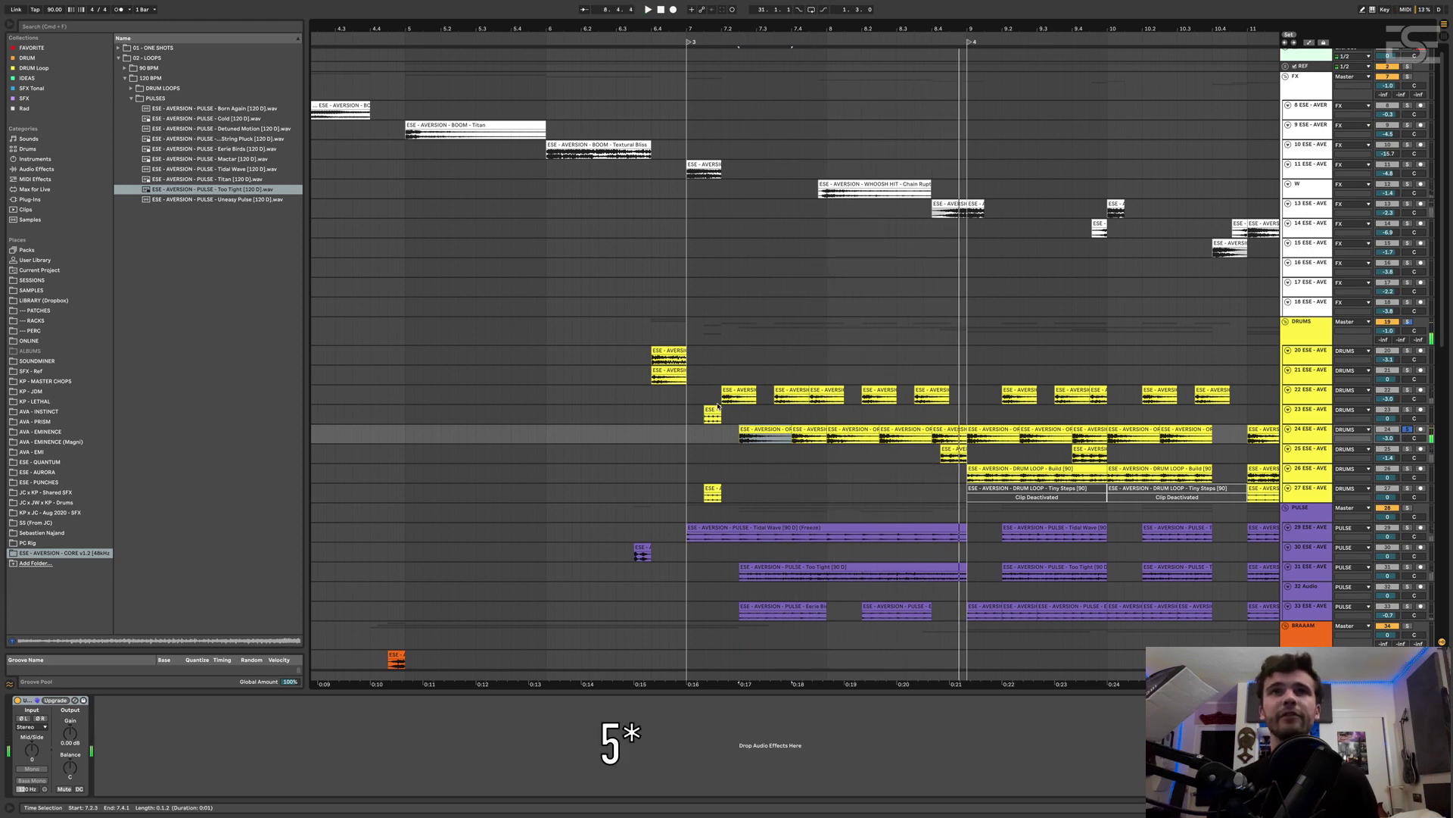
pyautogui.press('space')
pyautogui.press('Up')
pyautogui.press('Up')
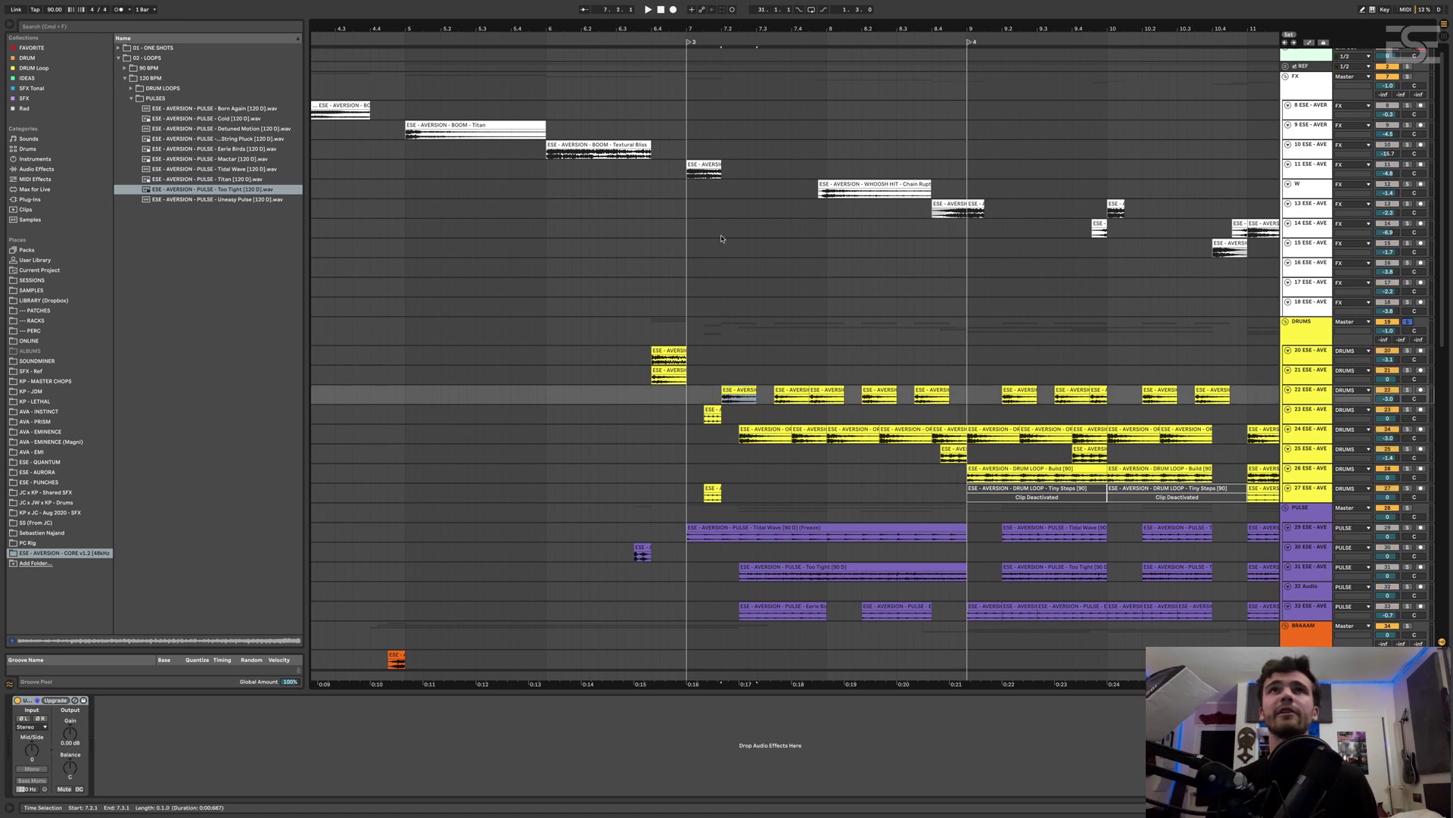
# Zoom in around bar 7, replay track 22, and bring bars 7–12 into view
pyautogui.moveTo(735, 34); pyautogui.dragTo(770, 426)
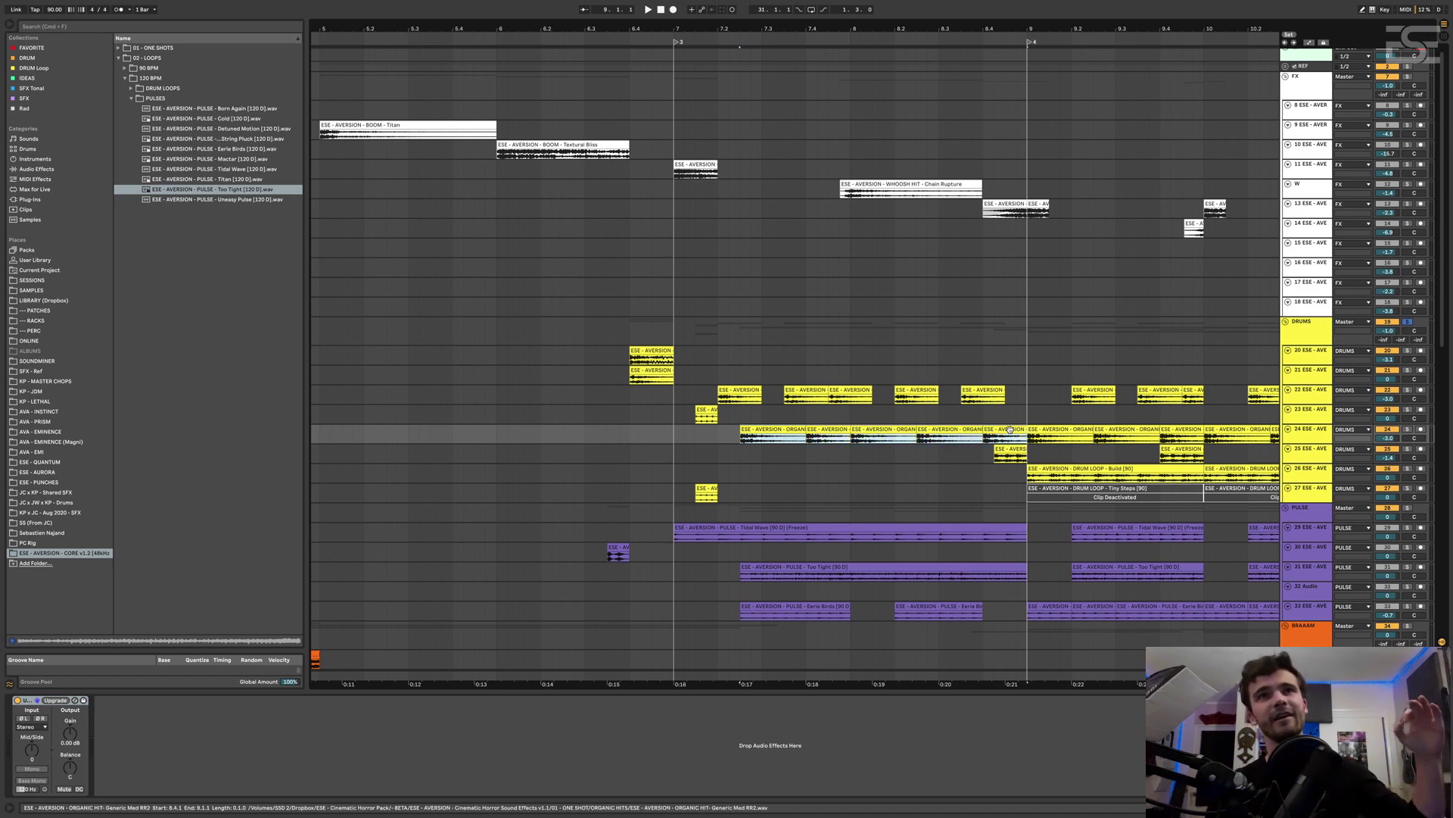
pyautogui.click(669, 401)
pyautogui.press('space')
pyautogui.moveTo(849, 3)
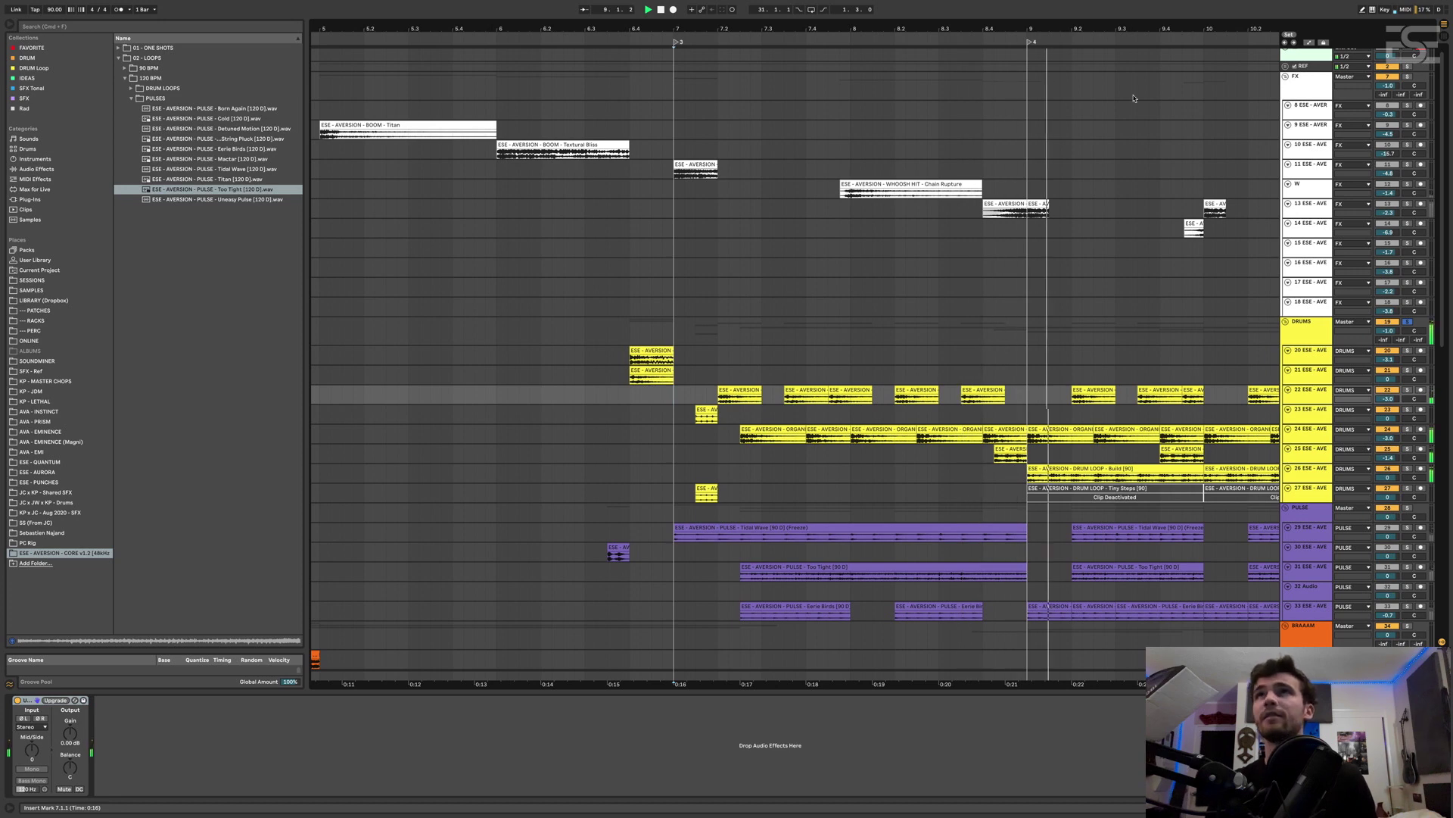
pyautogui.moveTo(1090, 35); pyautogui.dragTo(837, 36)
# Enlarge and solo Build drum-loop track 26, playing its clips from bar 9.1.1
pyautogui.click(1315, 480)
pyautogui.press('space')
pyautogui.moveTo(1312, 482); pyautogui.dragTo(1317, 523)
pyautogui.click(1407, 470)
pyautogui.press('space')
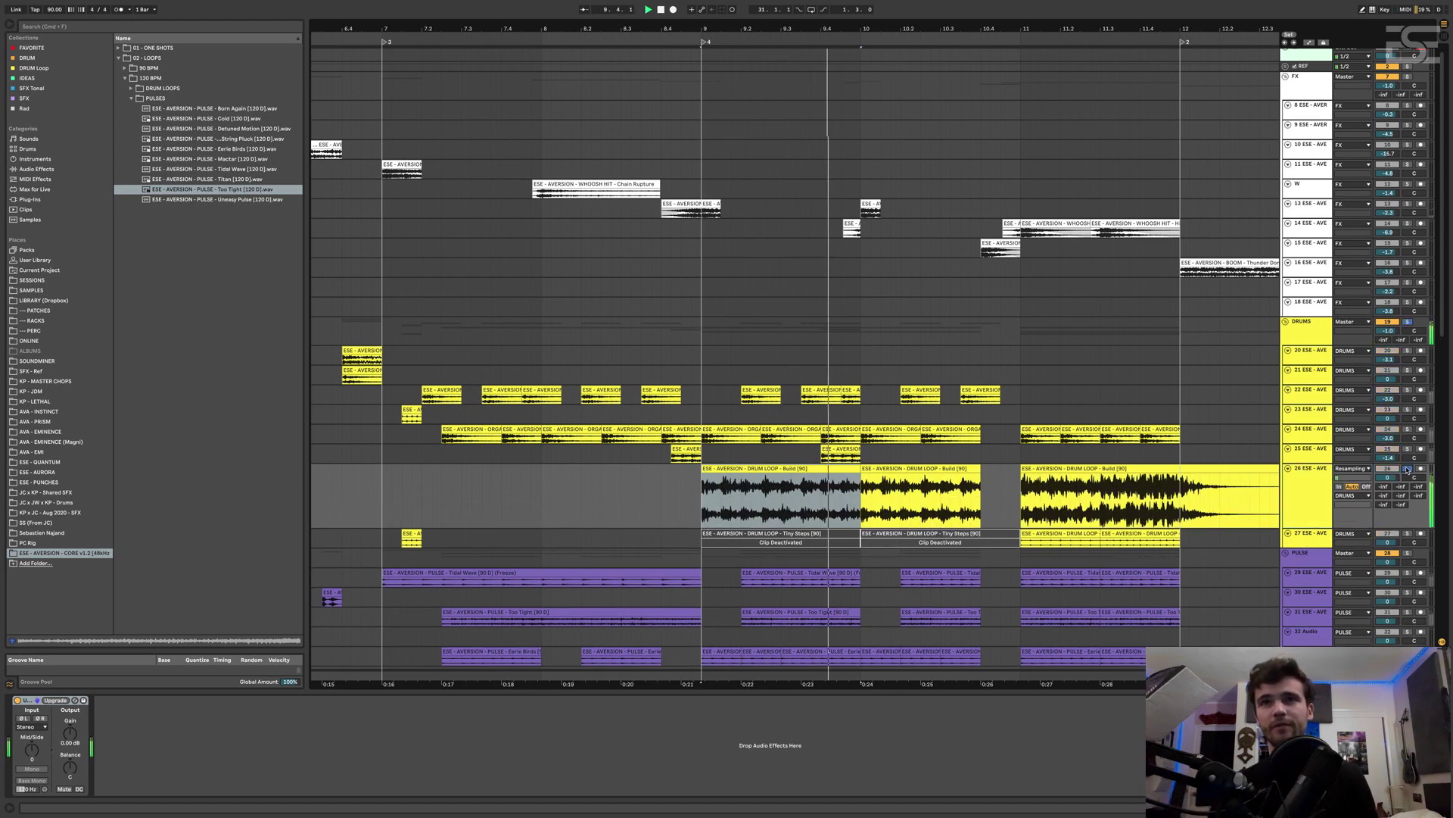
pyautogui.click(1078, 469)
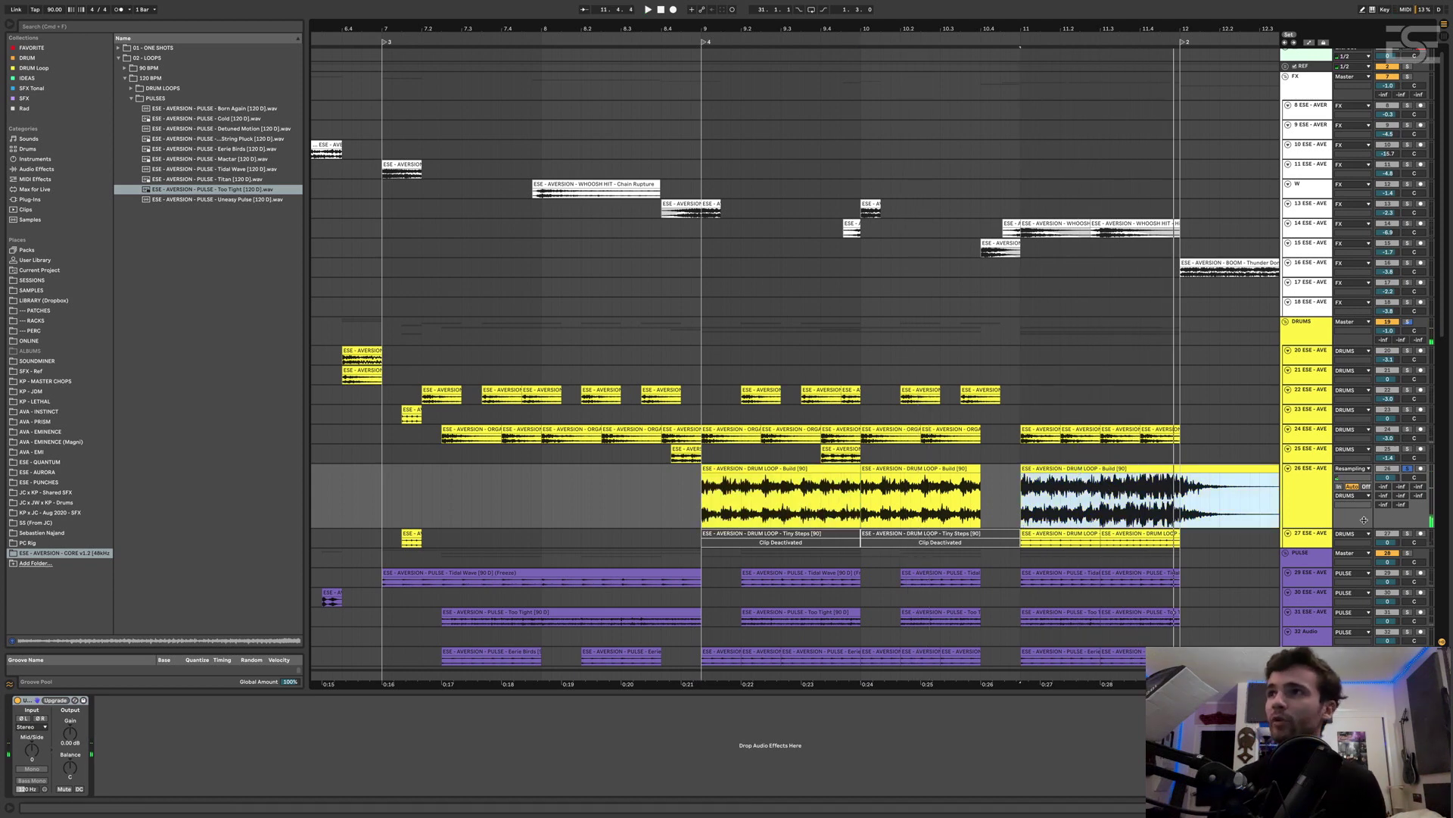
pyautogui.click(1410, 469)
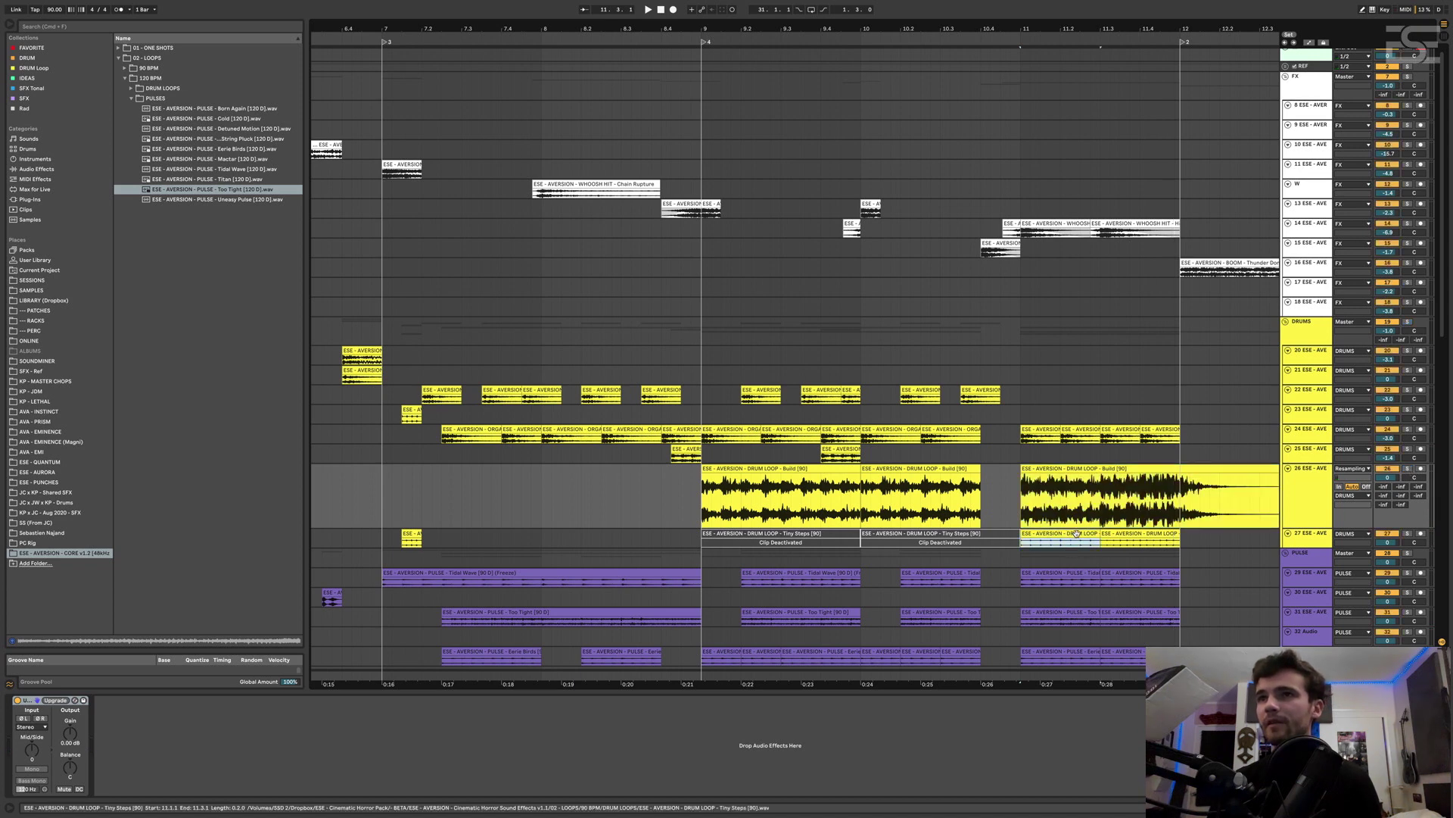
# Show track 27's effects and replay the arrangement from around bar 11.1
pyautogui.click(1408, 535)
pyautogui.press('space')
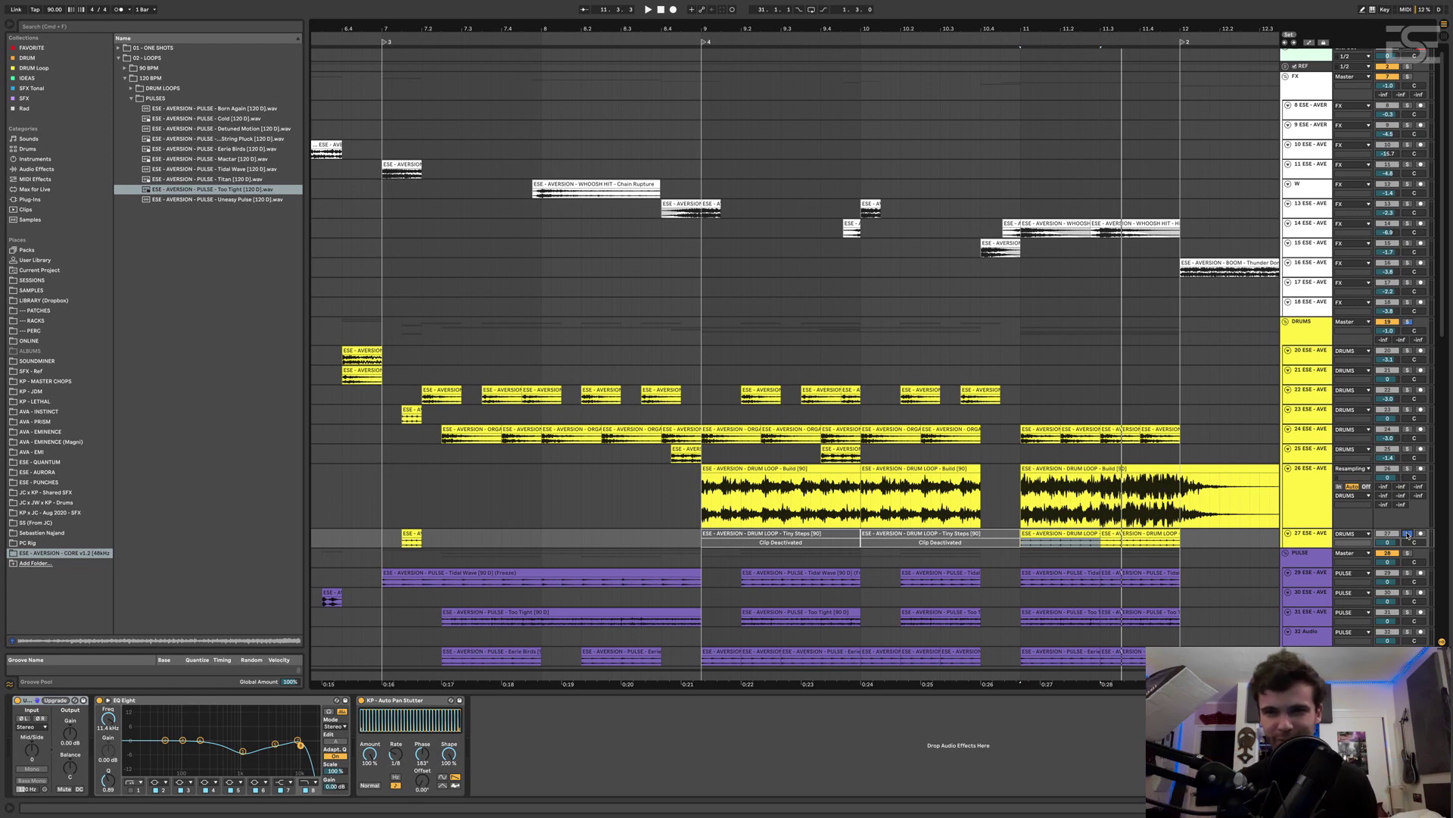
pyautogui.press('space')
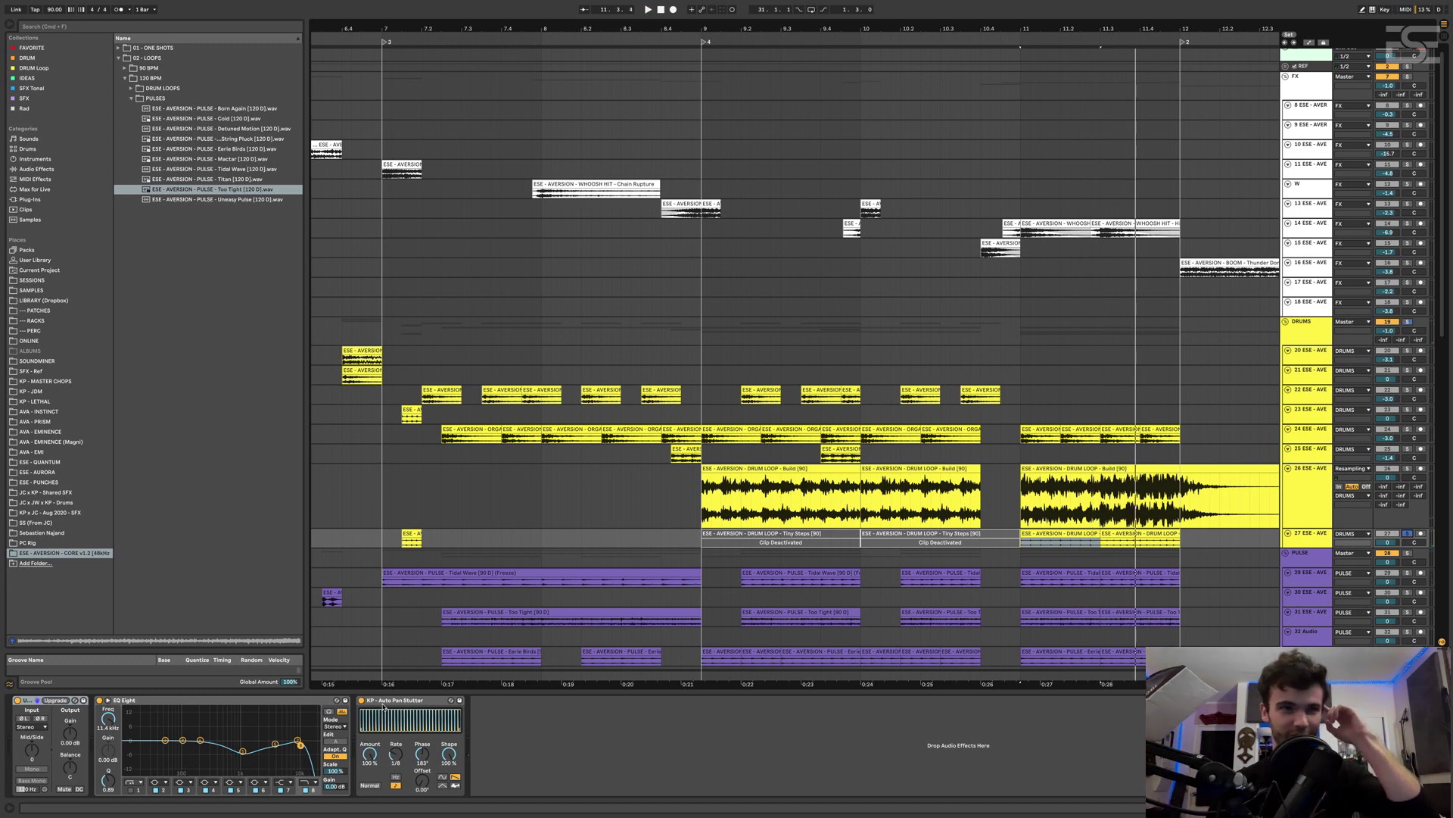
pyautogui.press('space')
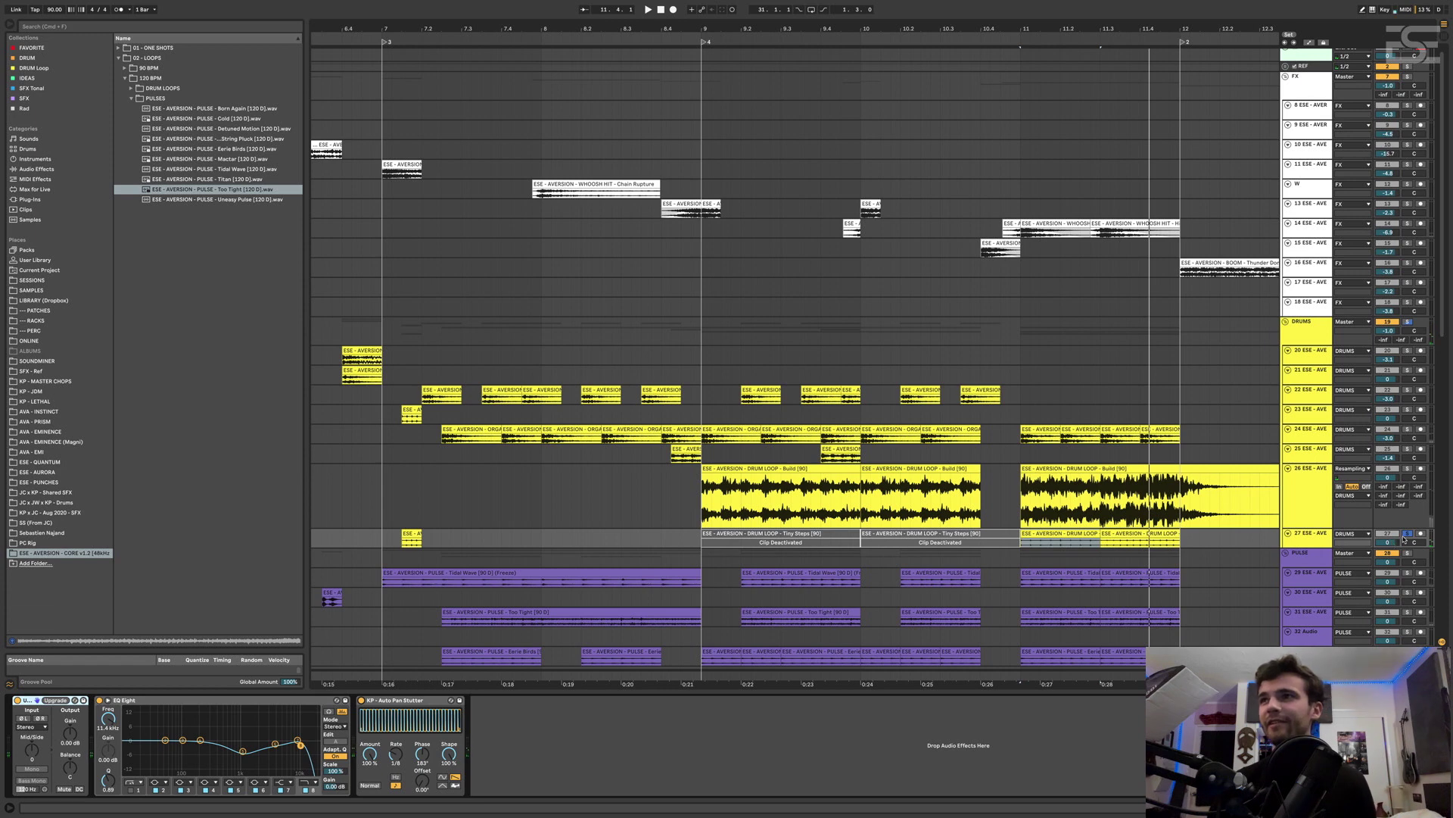
# Solo the Tidal Wave pulse track and play it alone from just before bar 11
pyautogui.click(1021, 552)
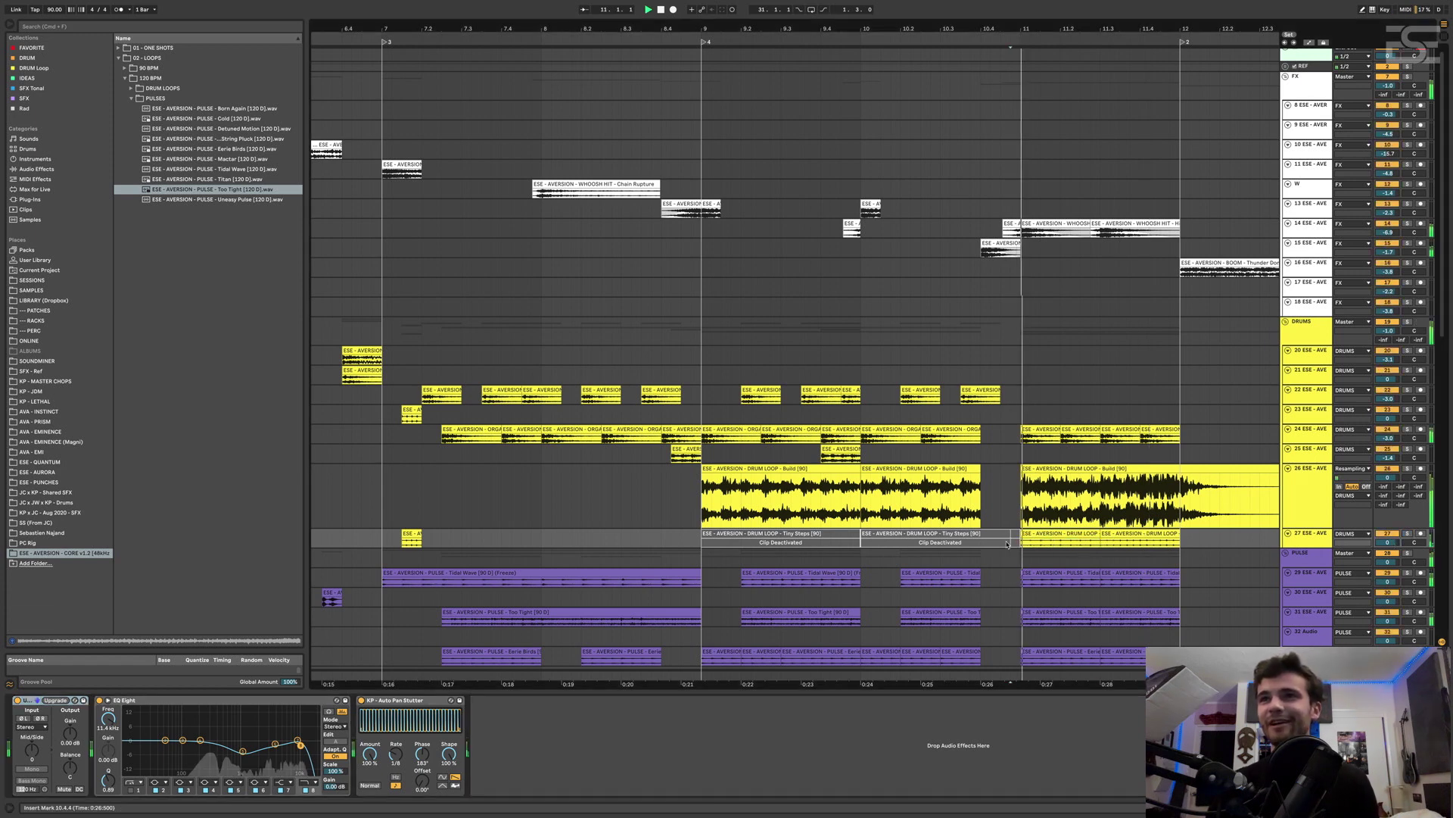
pyautogui.scroll(-2, 1020, 551)
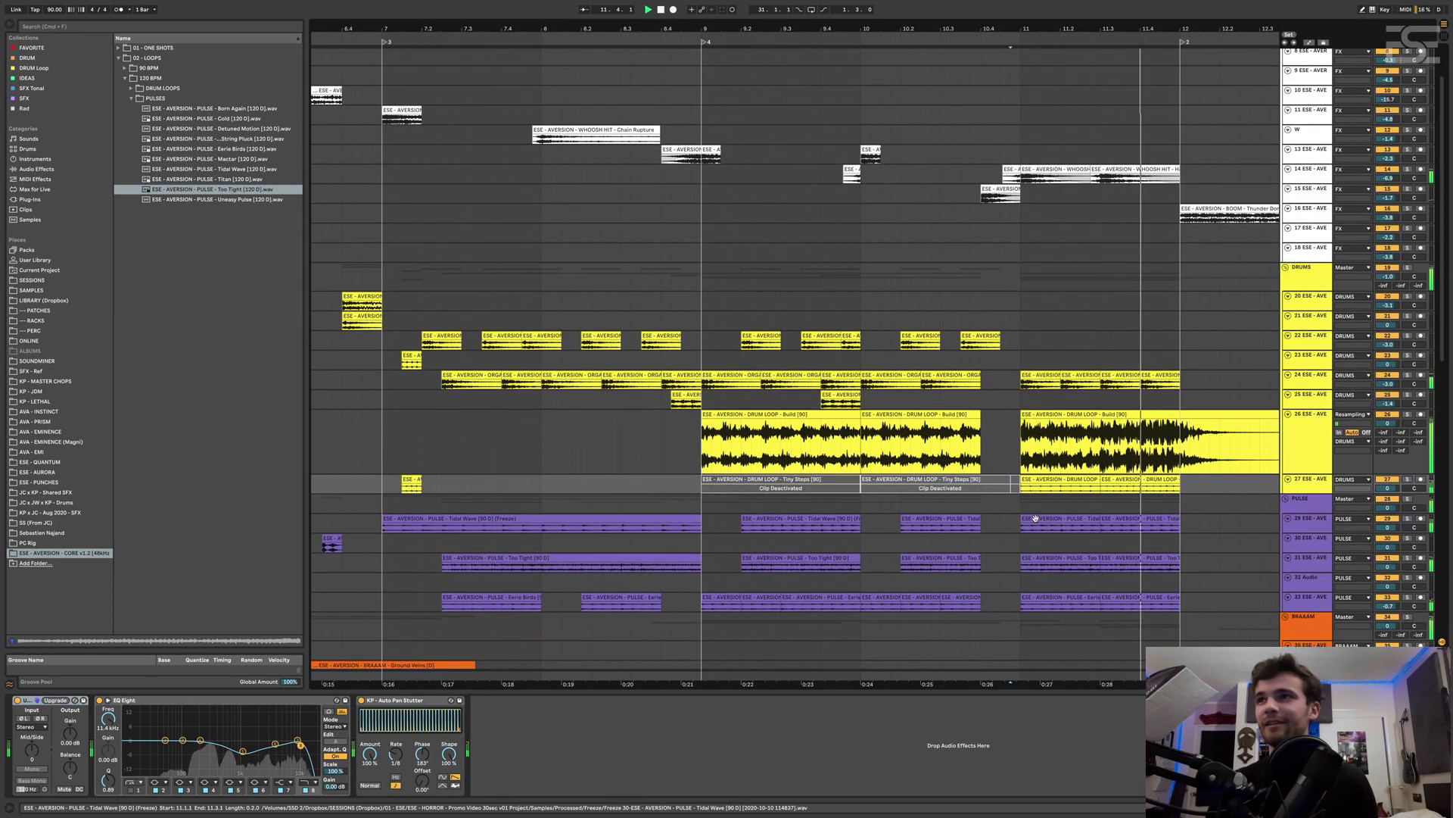
pyautogui.click(1405, 524)
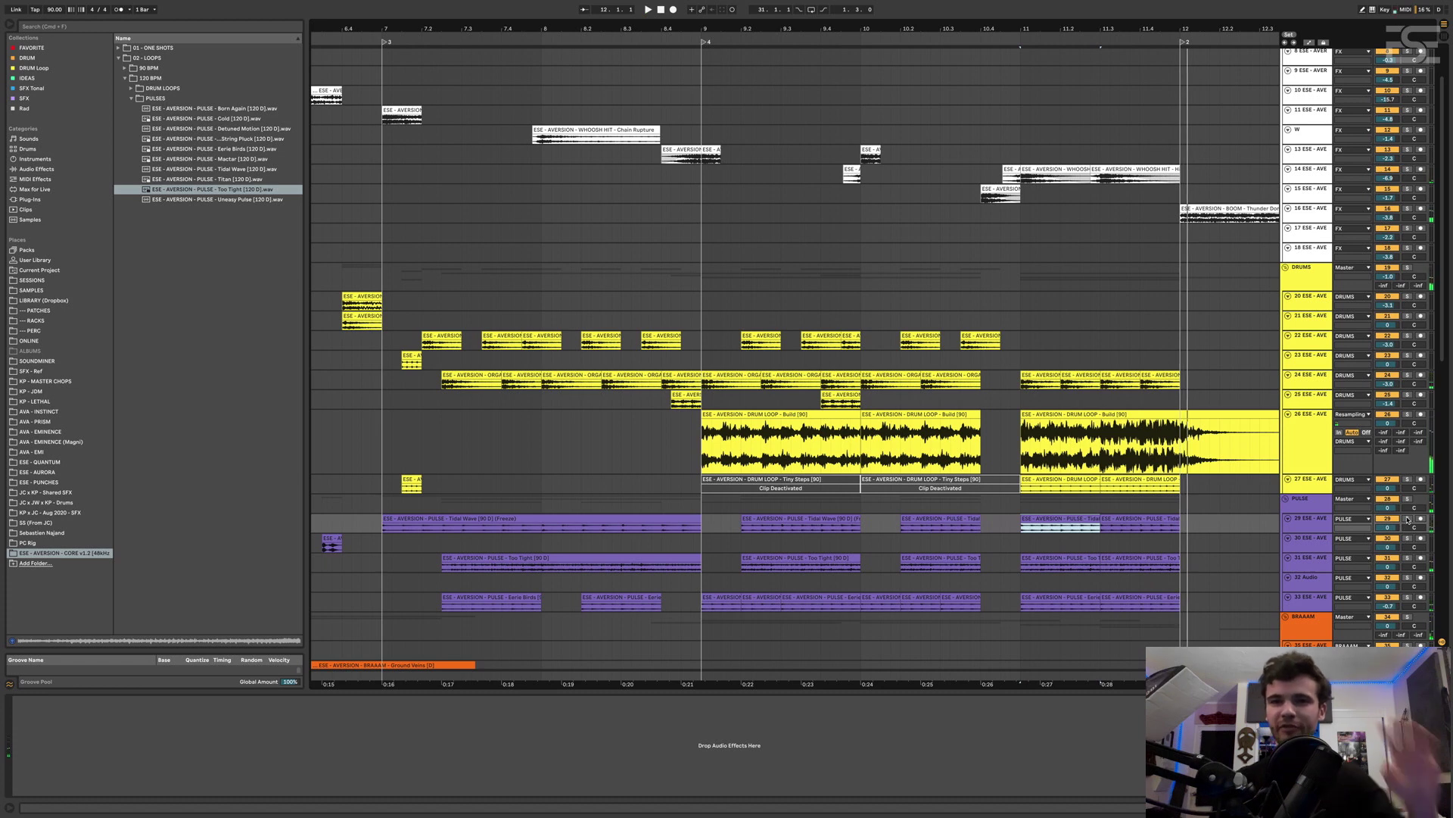
pyautogui.click(1408, 520)
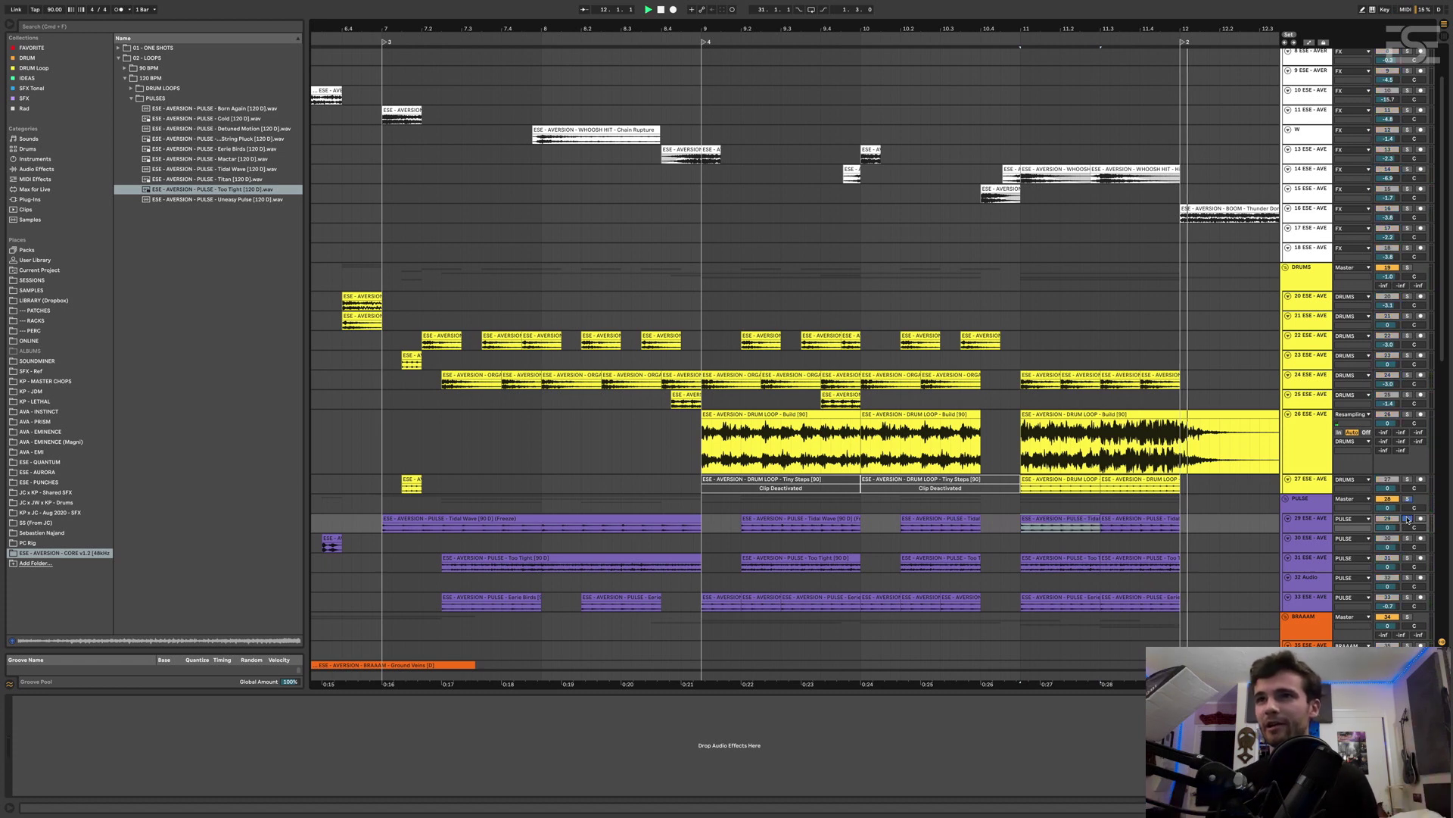
pyautogui.press('space')
# Re-solo the Tidal Wave pulse track and play its first and second Tidal Wave clips
pyautogui.click(1408, 520)
pyautogui.scroll(2, 934, 556)
pyautogui.click(463, 600)
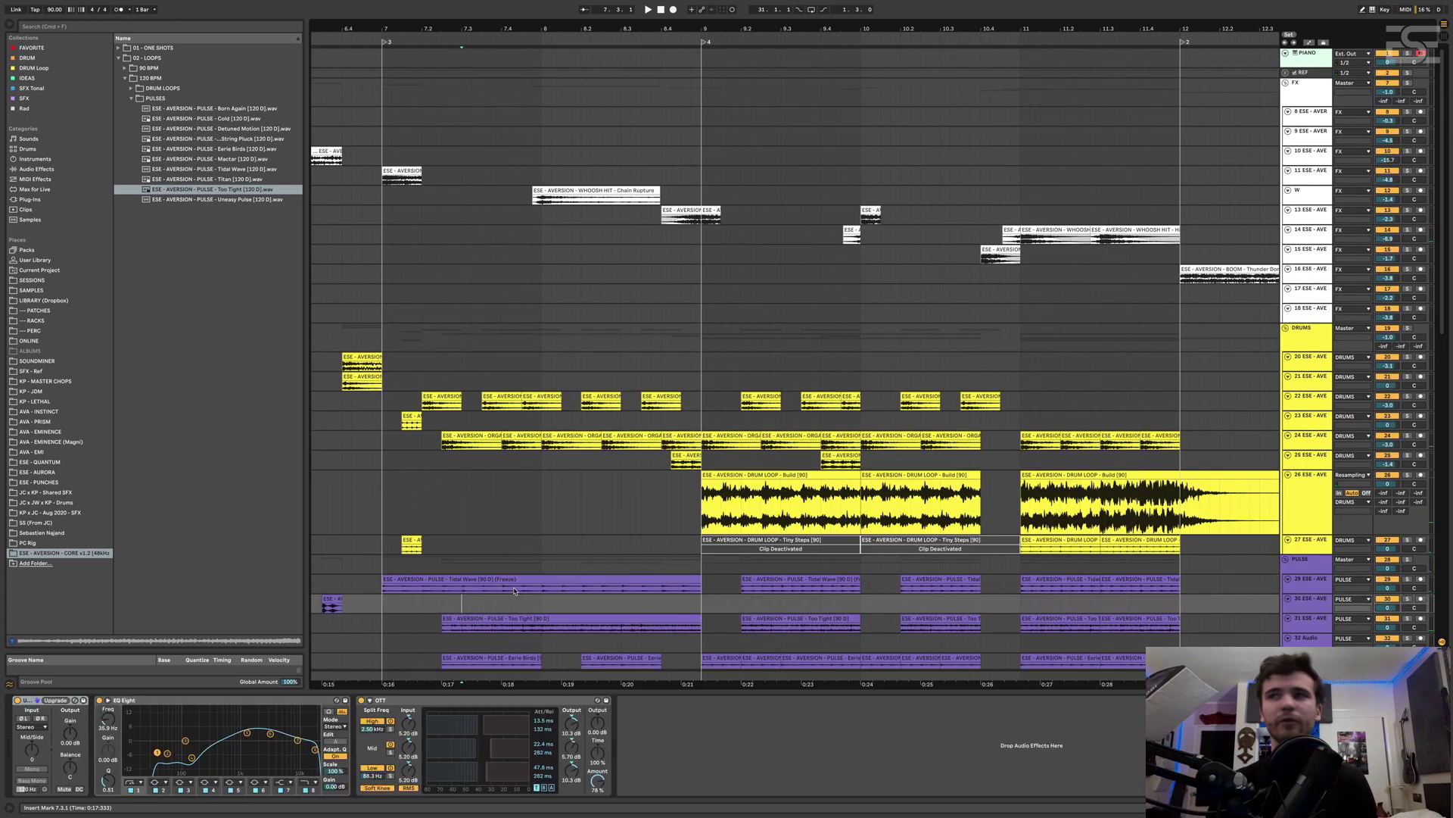
pyautogui.click(1406, 580)
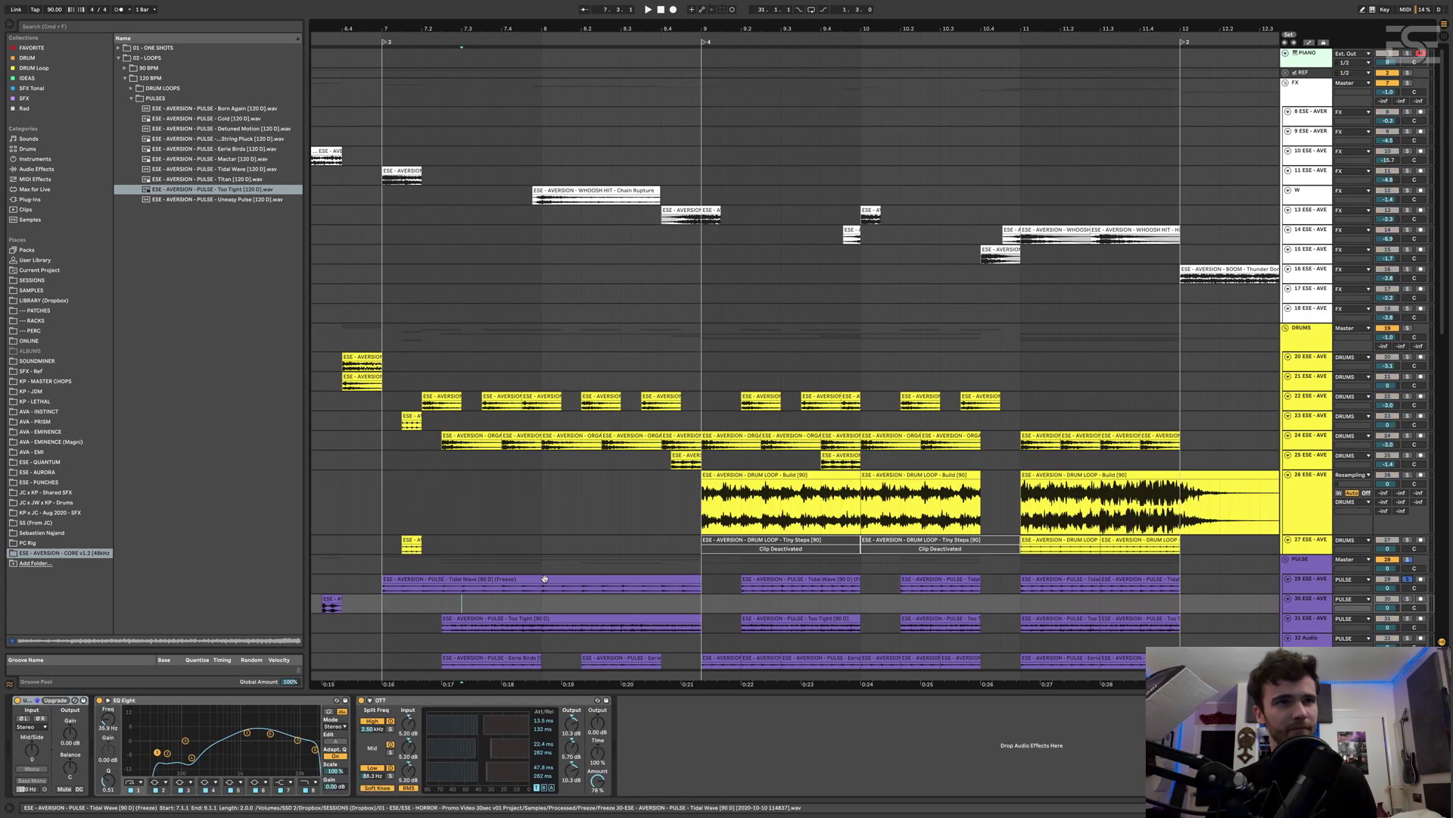
pyautogui.click(545, 578)
pyautogui.press('space')
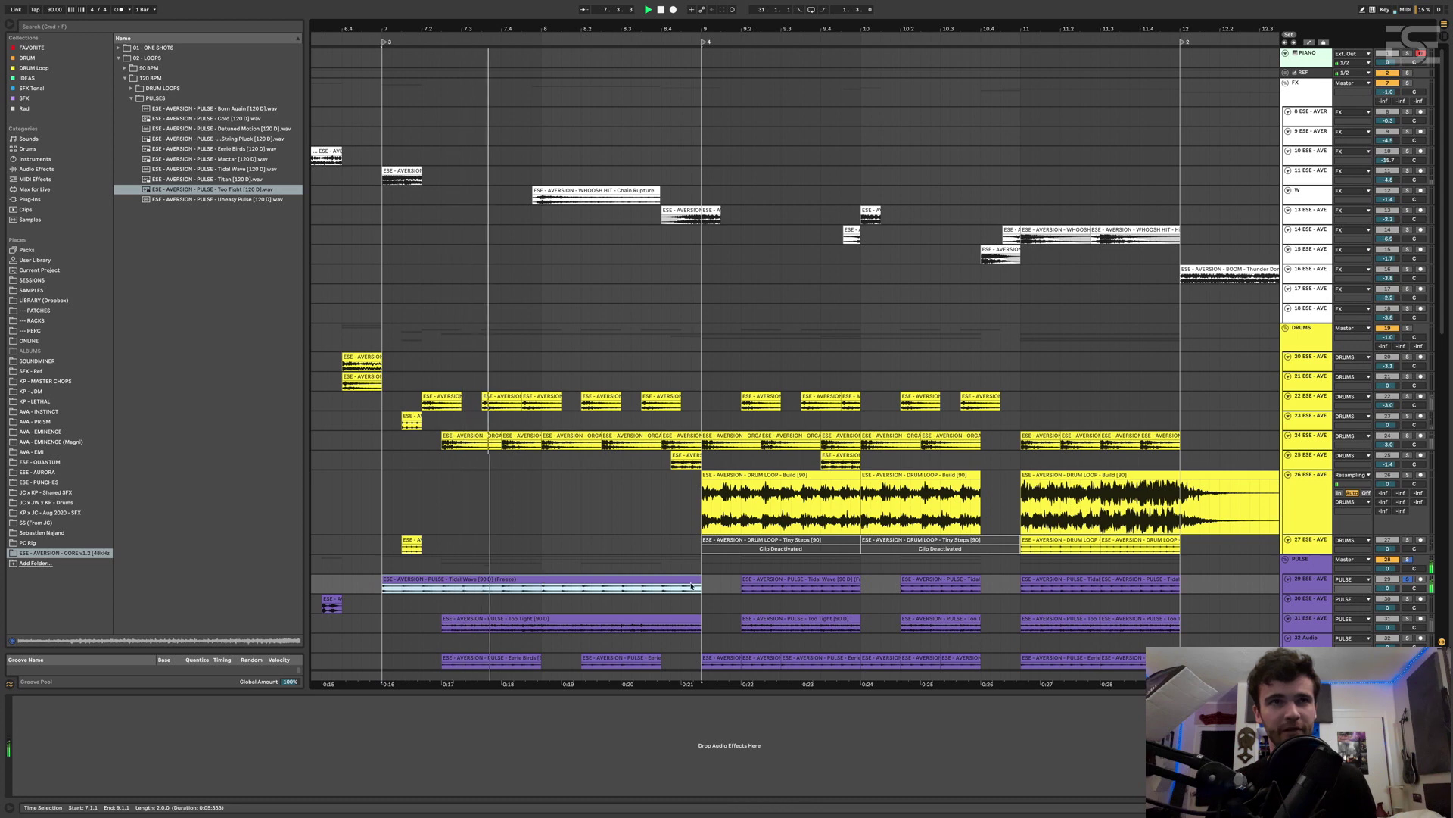
pyautogui.click(761, 580)
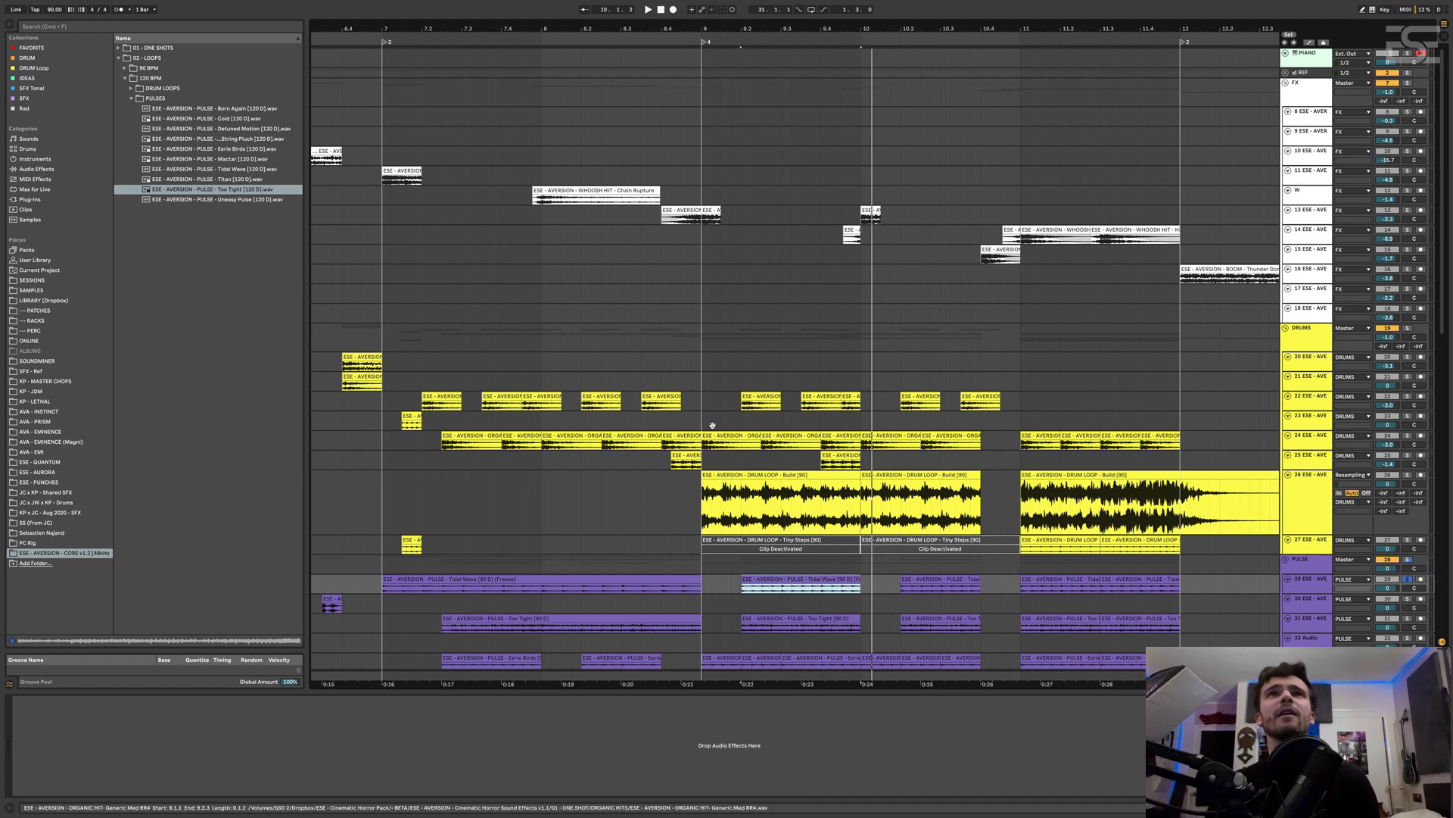
pyautogui.scroll(-15, 723, 454)
# Play the Hangman reverse and Rattle BRAAAM tracks, each from its clip start
pyautogui.scroll(8, 710, 418)
pyautogui.click(678, 409)
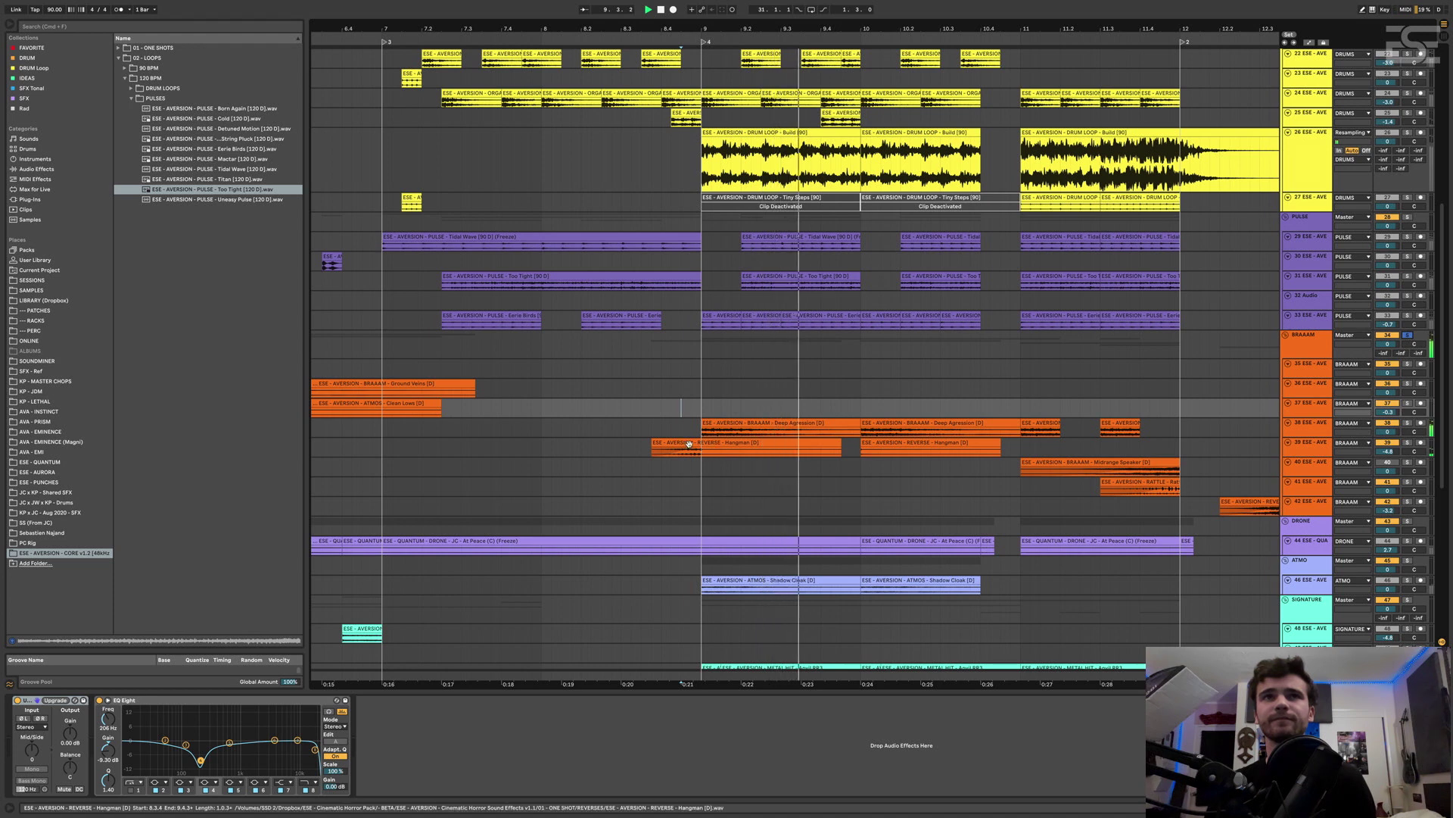
pyautogui.click(1408, 445)
pyautogui.press('space')
pyautogui.press('space')
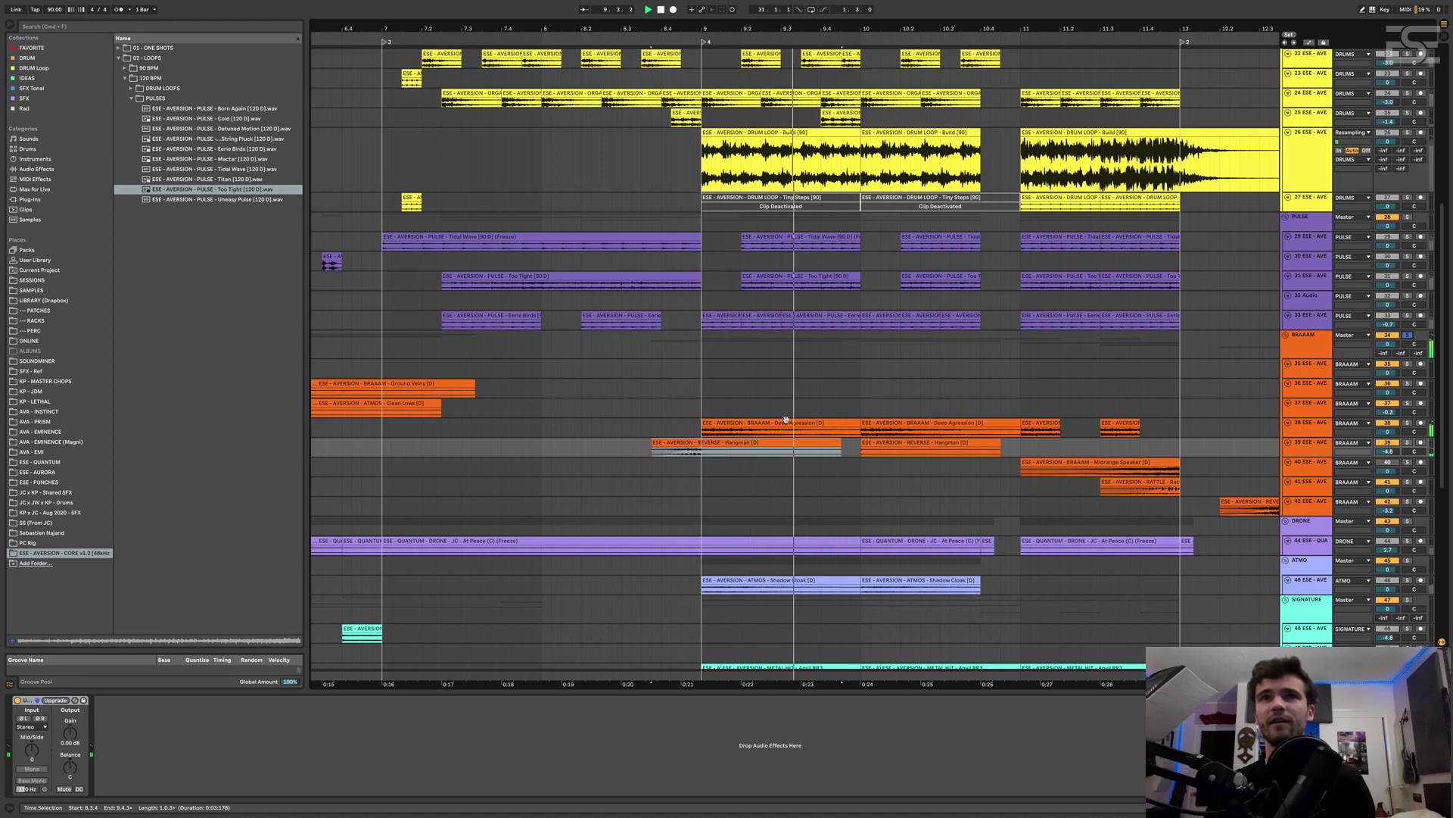
pyautogui.click(1406, 484)
pyautogui.press('space')
pyautogui.press('space')
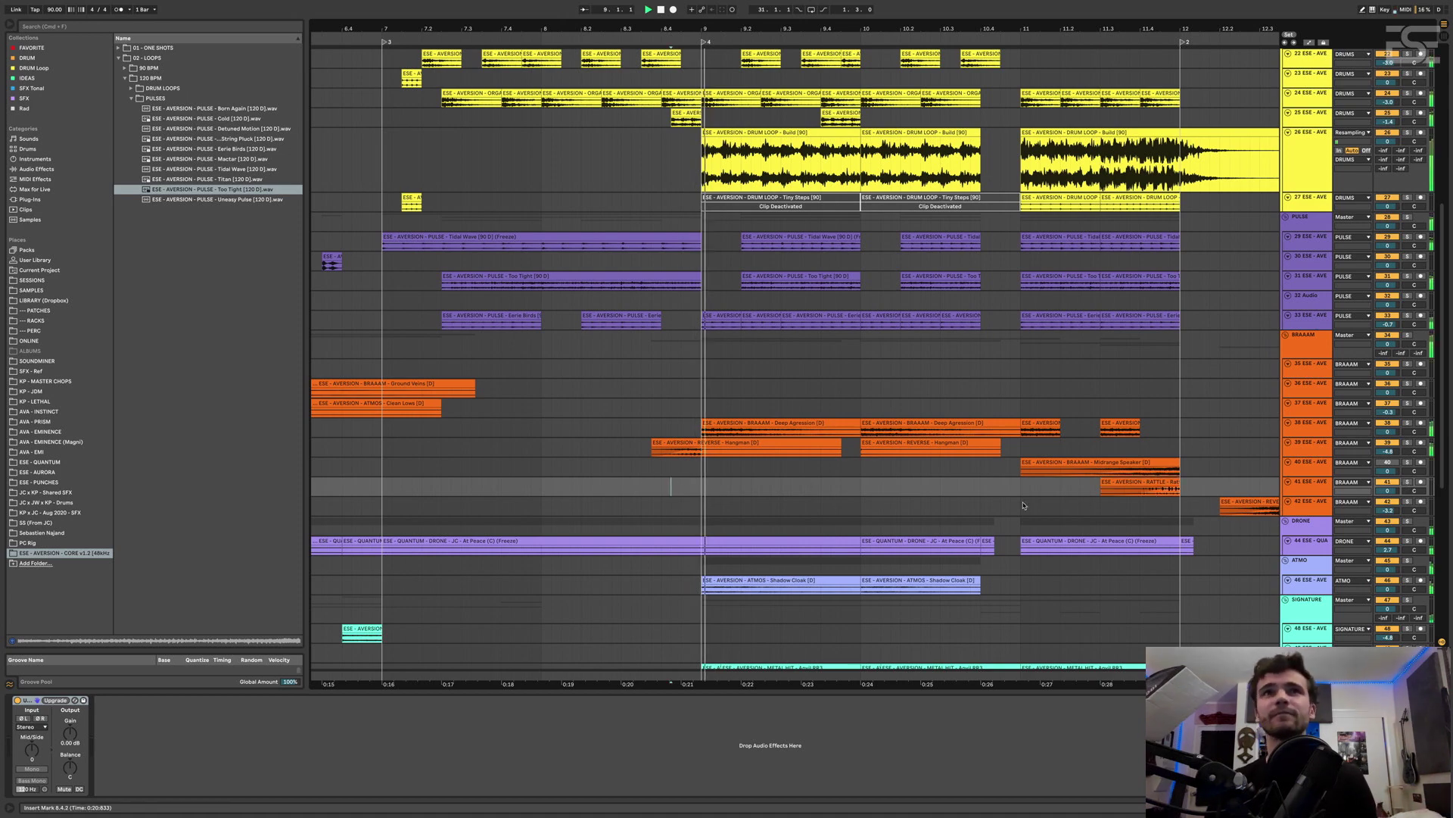
# Select the first Shadow Cloak atmos clip and play the section from bar 9
pyautogui.scroll(-8, 795, 507)
pyautogui.scroll(2, 802, 507)
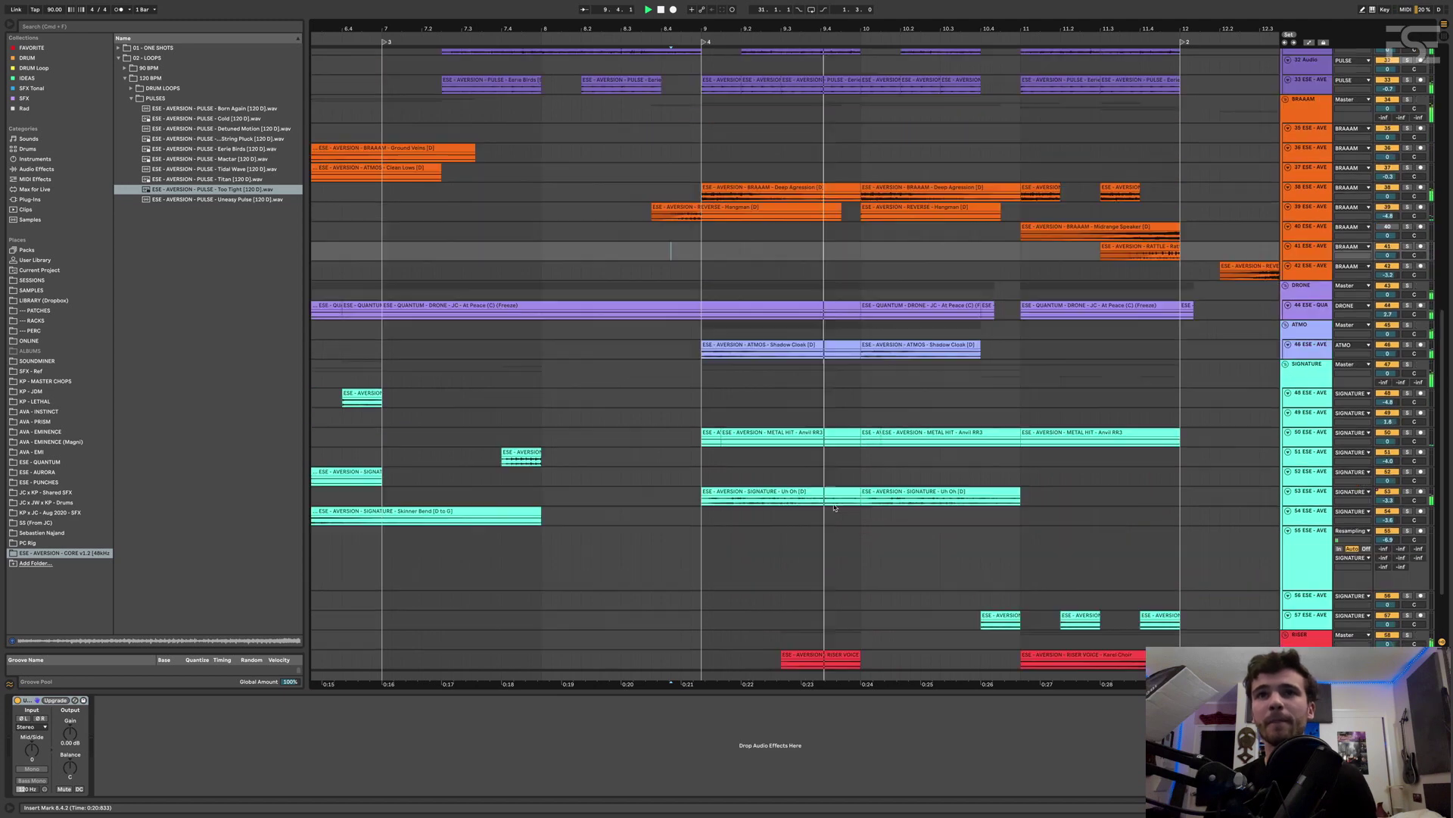
pyautogui.scroll(2, 833, 507)
pyautogui.scroll(1, 831, 506)
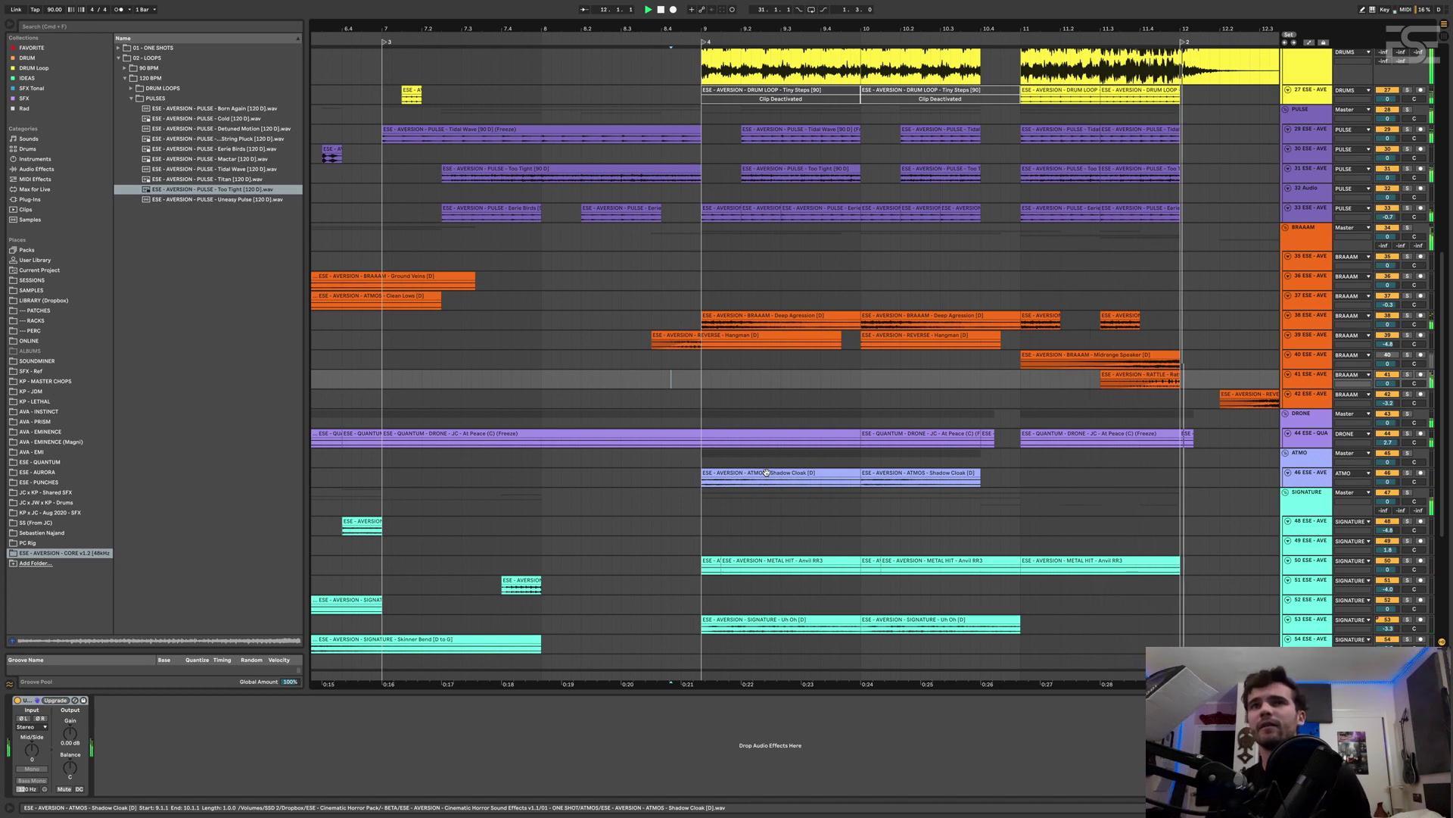
pyautogui.click(720, 477)
pyautogui.press('space')
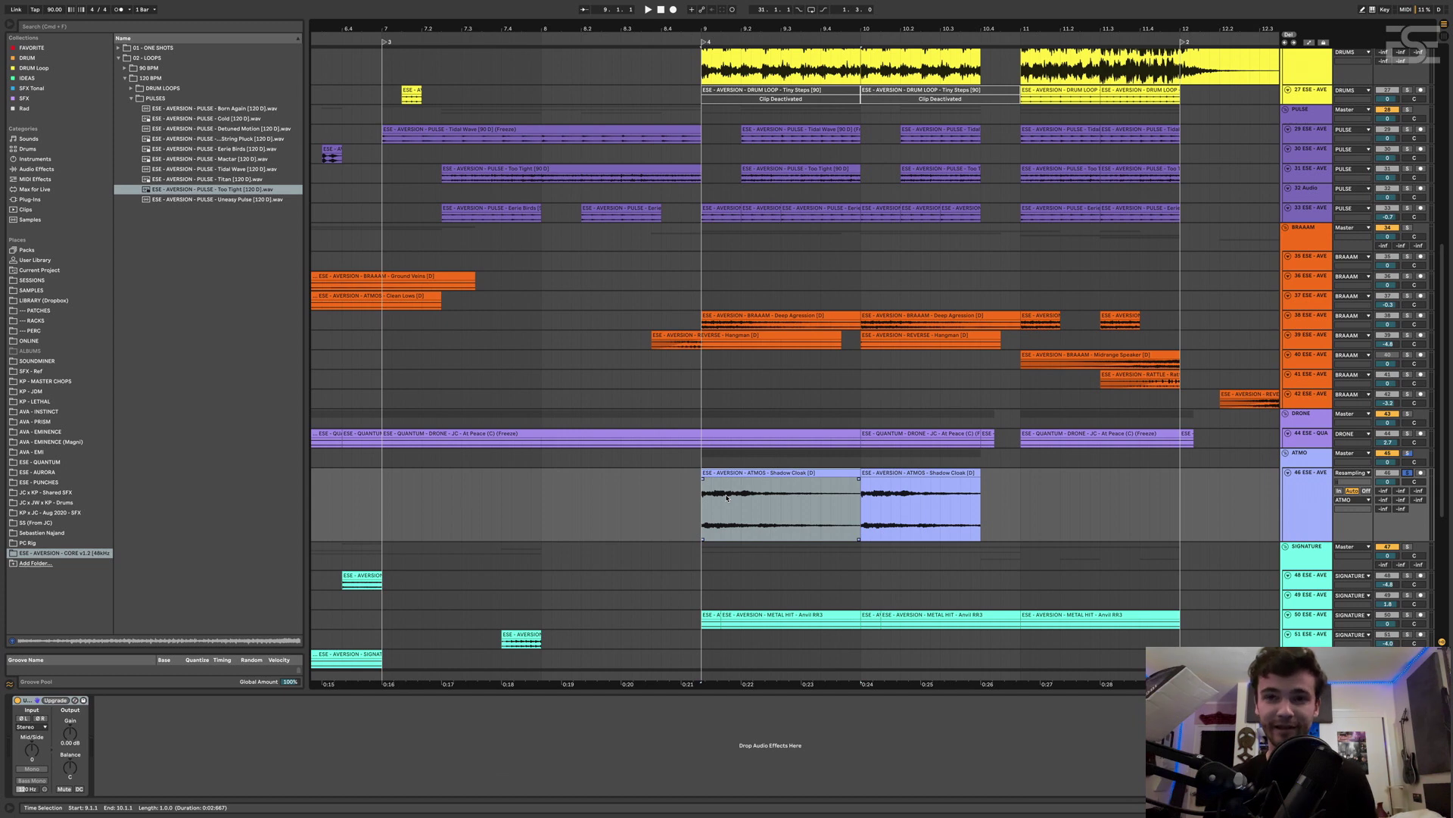
pyautogui.press('space')
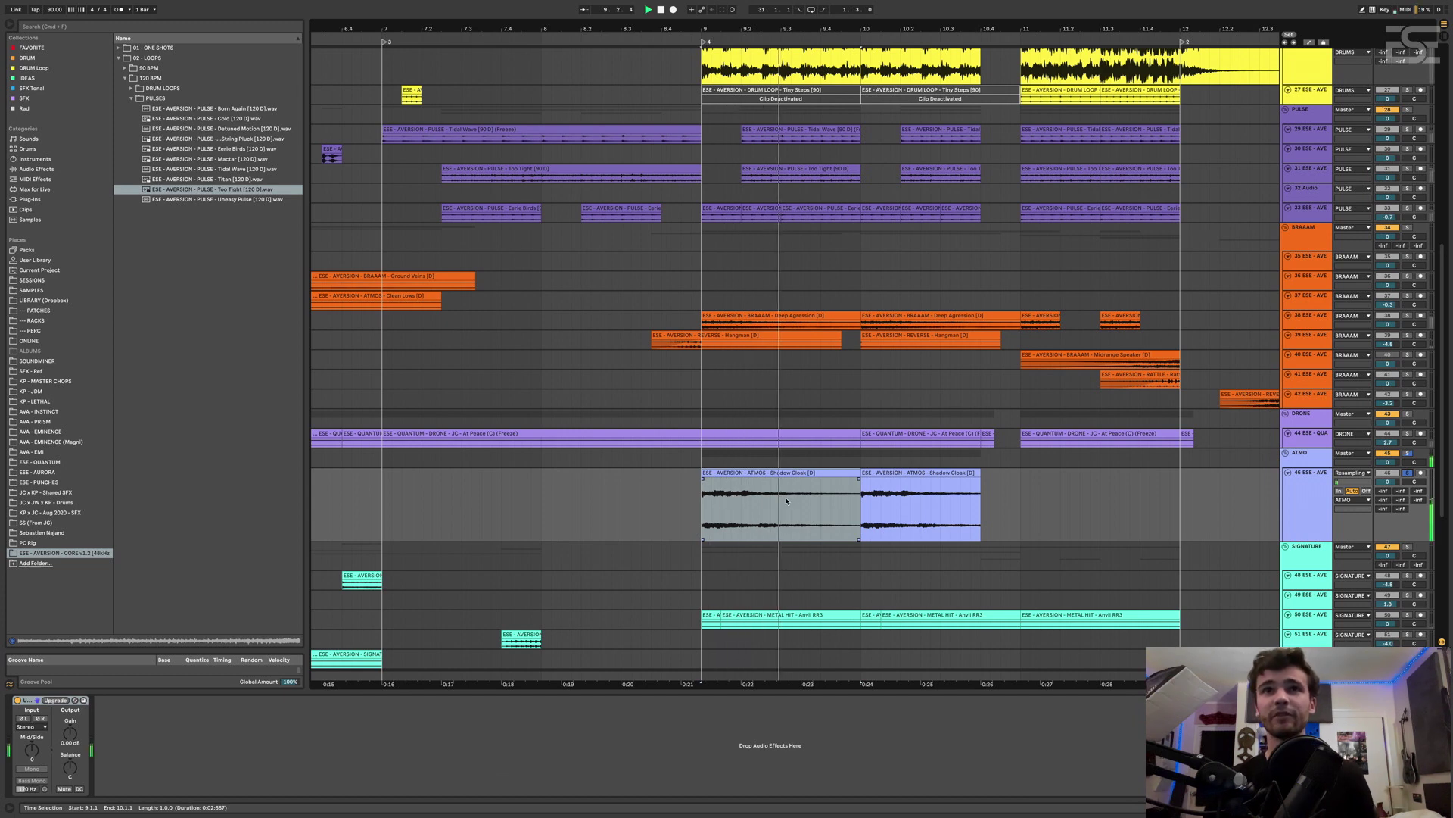
# Unsolo the ATMOS track and display the Uh Oh signature track's effect chain
pyautogui.scroll(3, 787, 501)
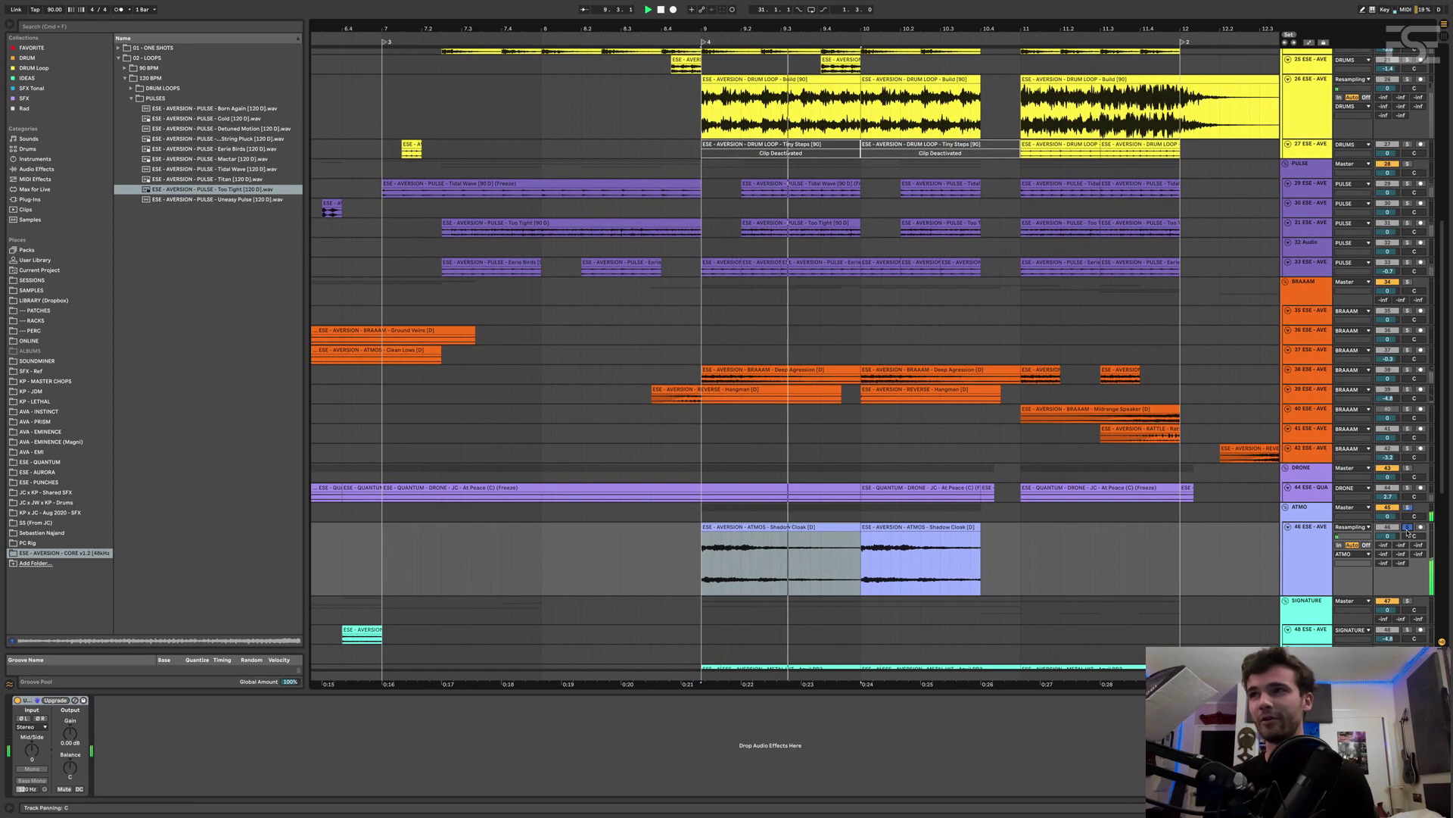
pyautogui.click(1408, 529)
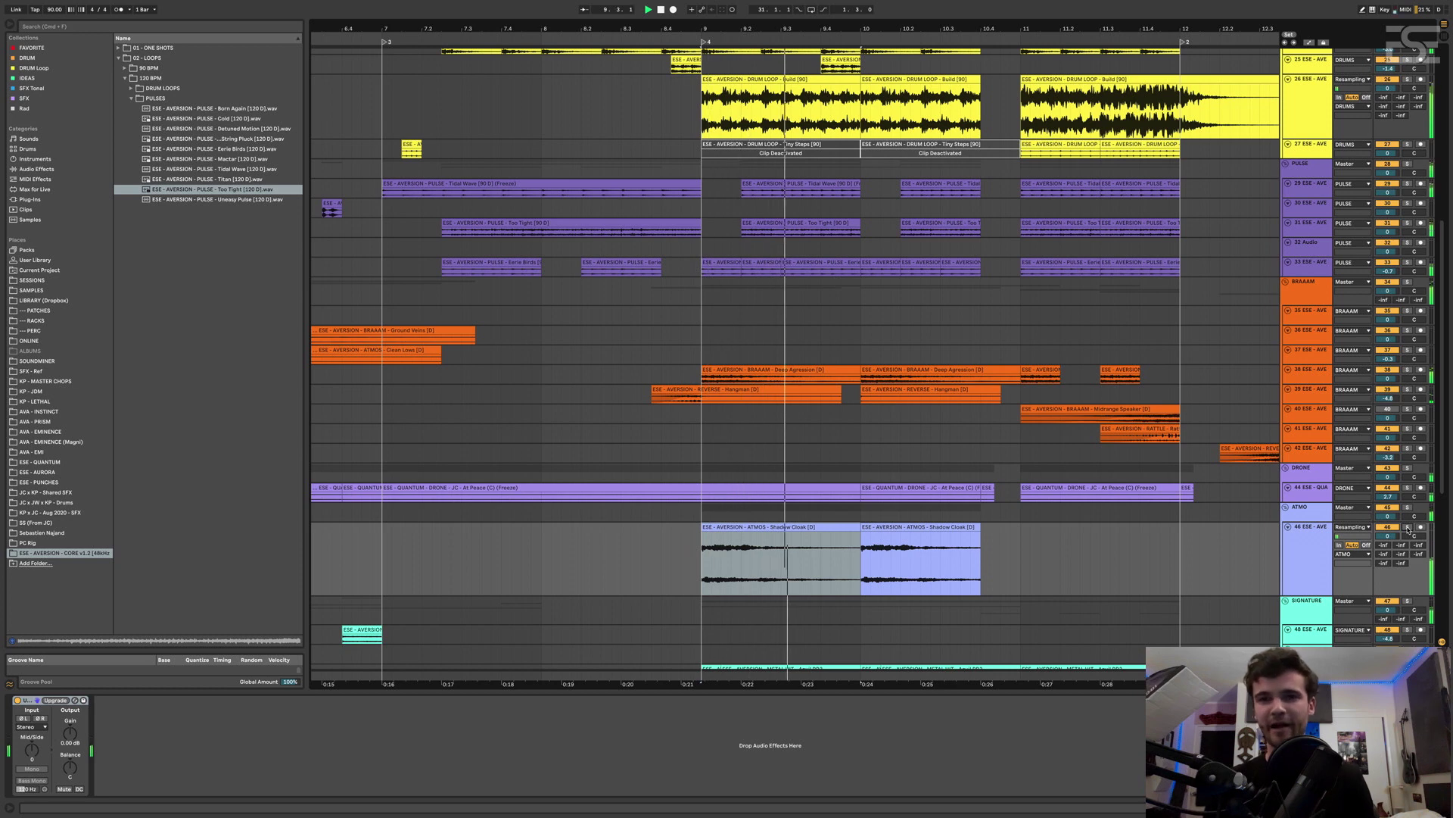
pyautogui.scroll(-10, 845, 538)
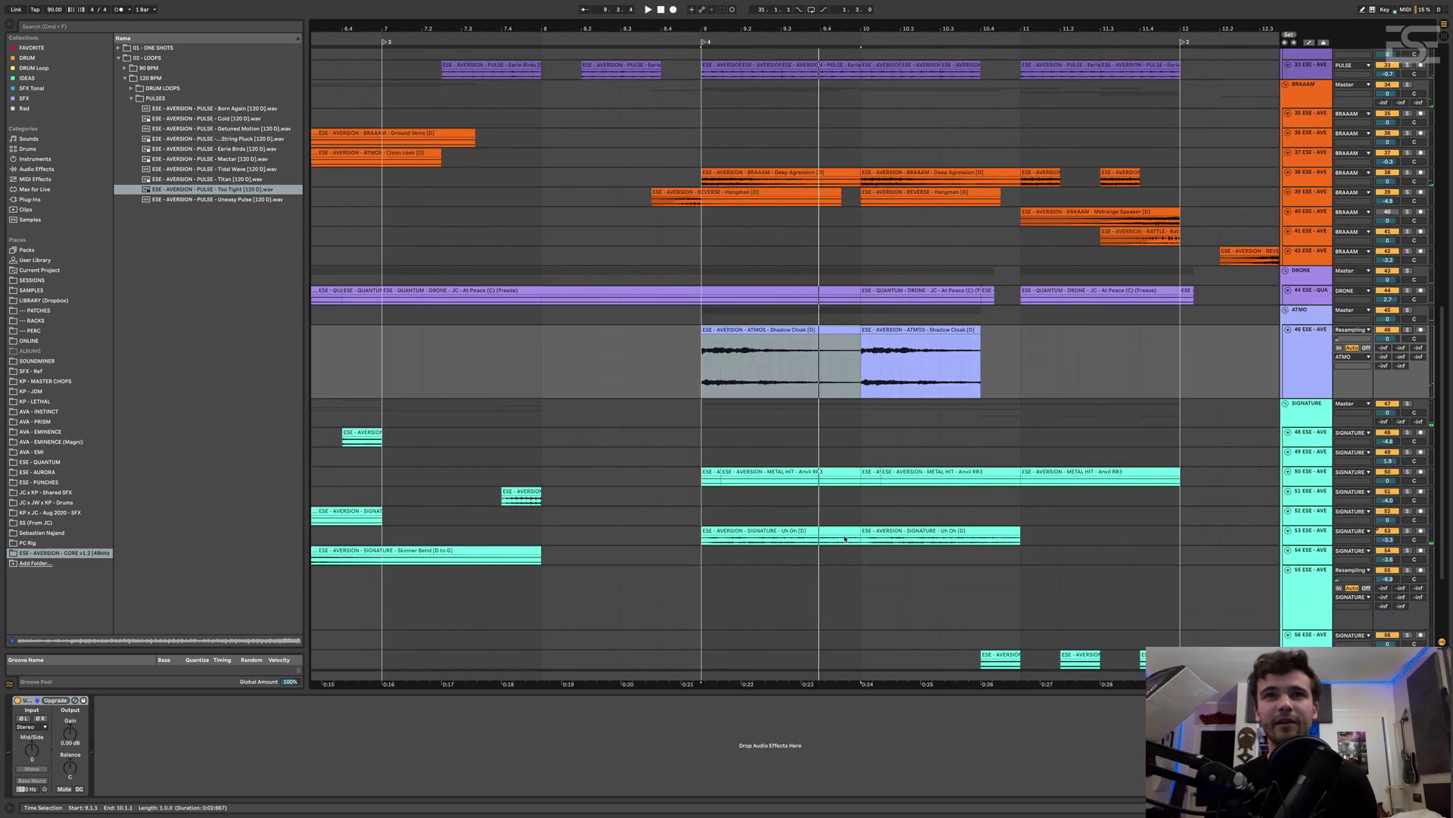
pyautogui.click(845, 538)
# Solo Uh Oh, group its effects into an Audio Effect Rack, and compare bypassed versus active
pyautogui.click(1411, 531)
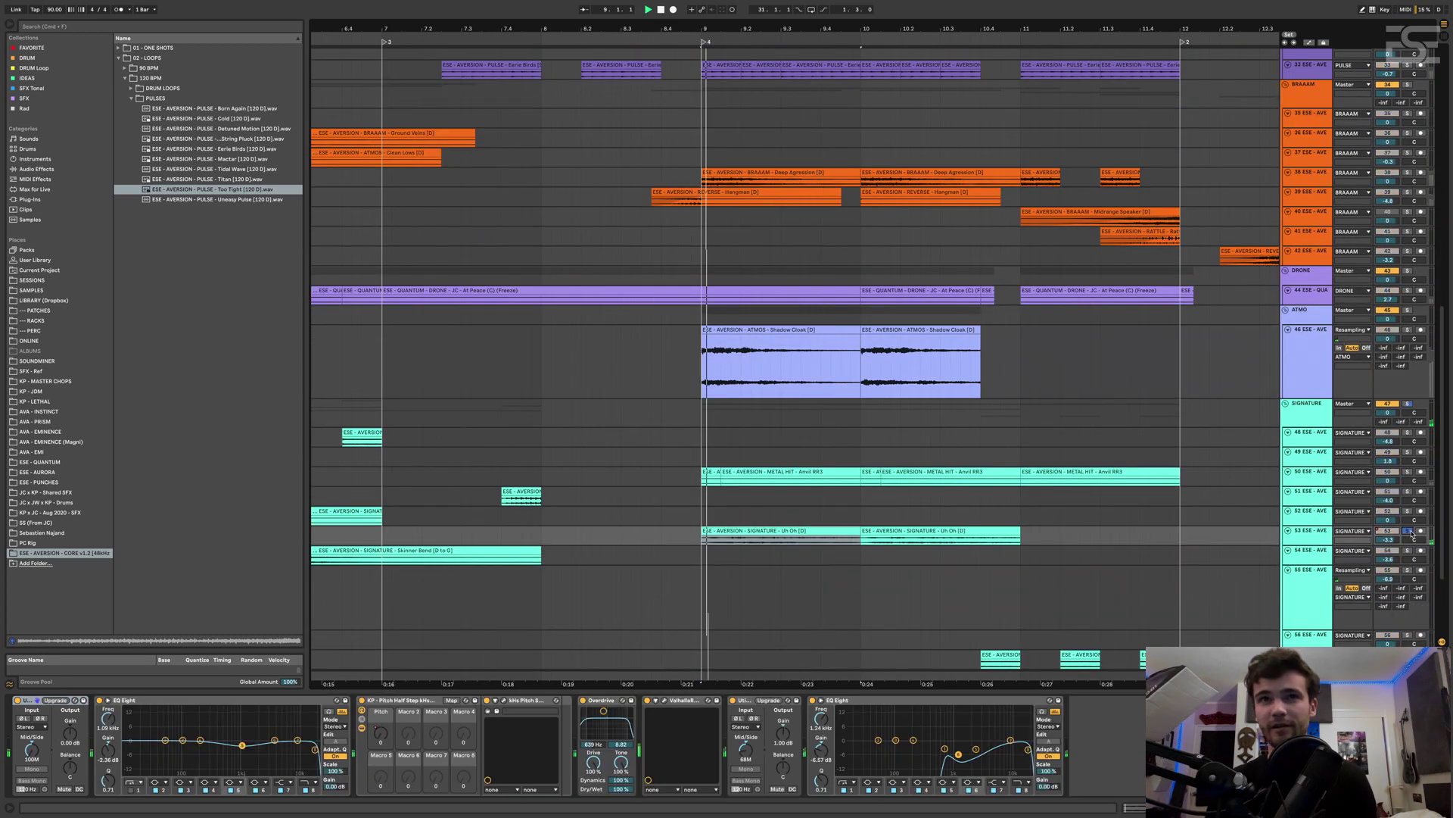
pyautogui.press('space')
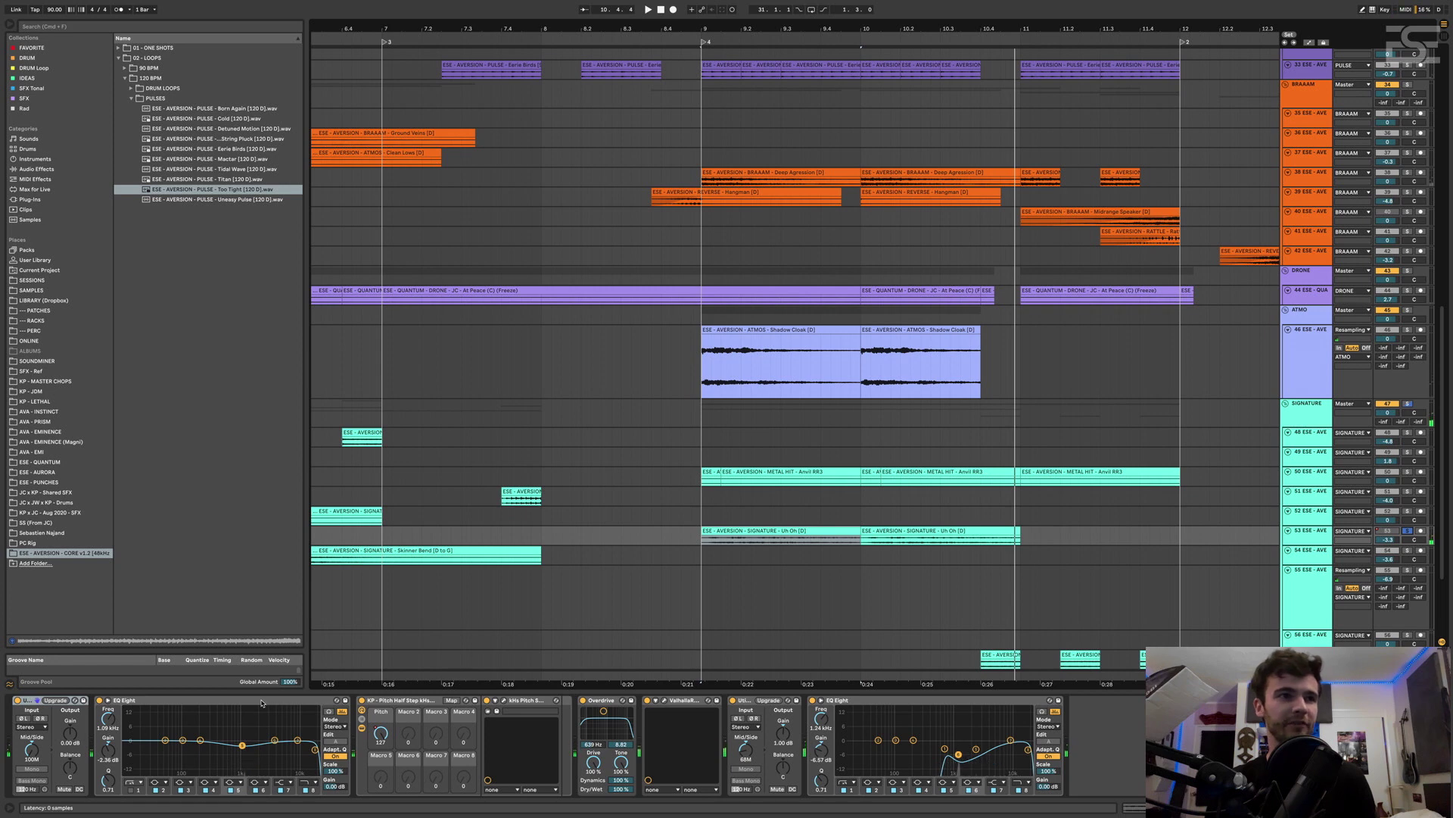
pyautogui.click(843, 701)
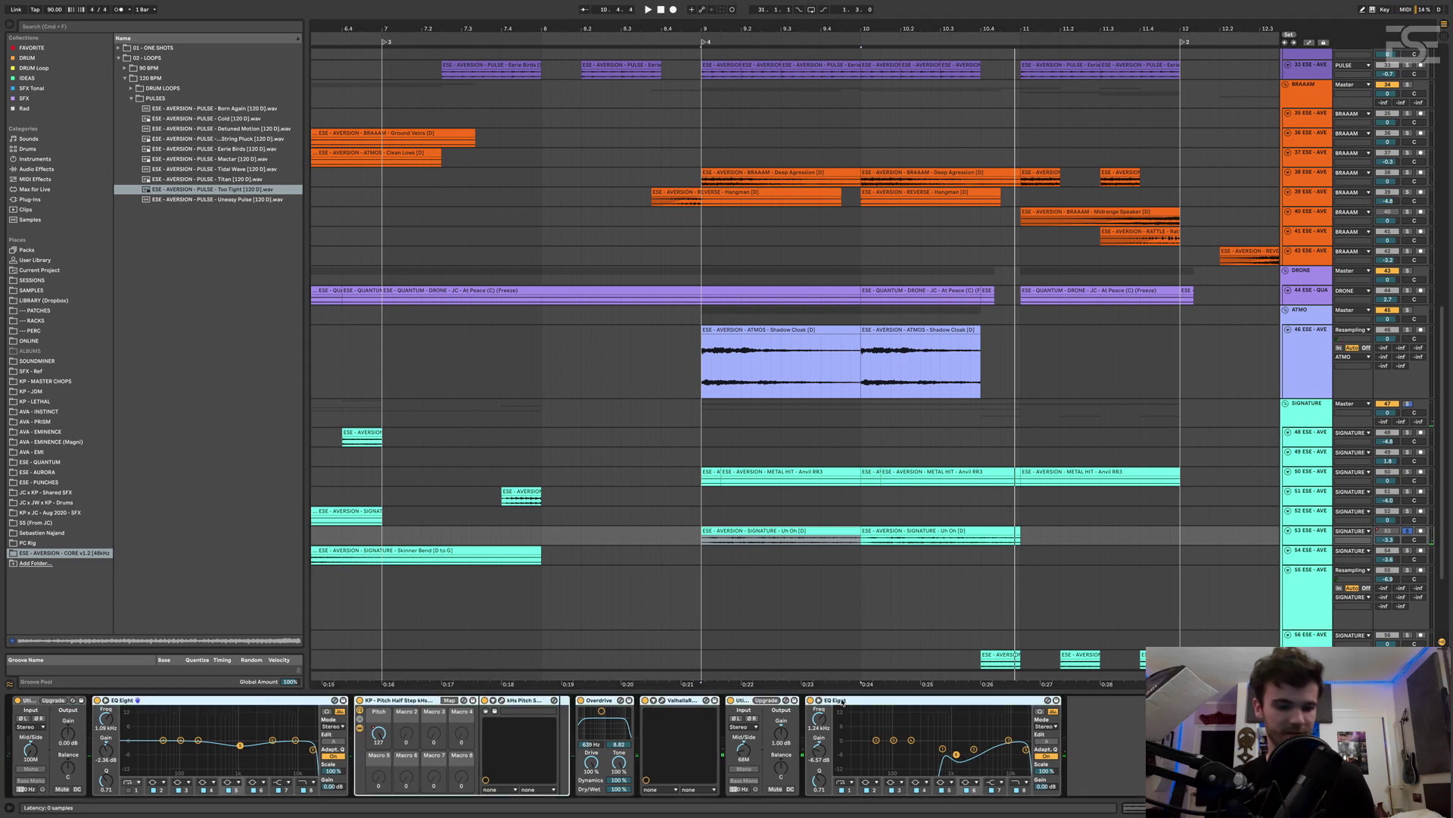
pyautogui.press('super+g')
pyautogui.click(97, 704)
pyautogui.press('space')
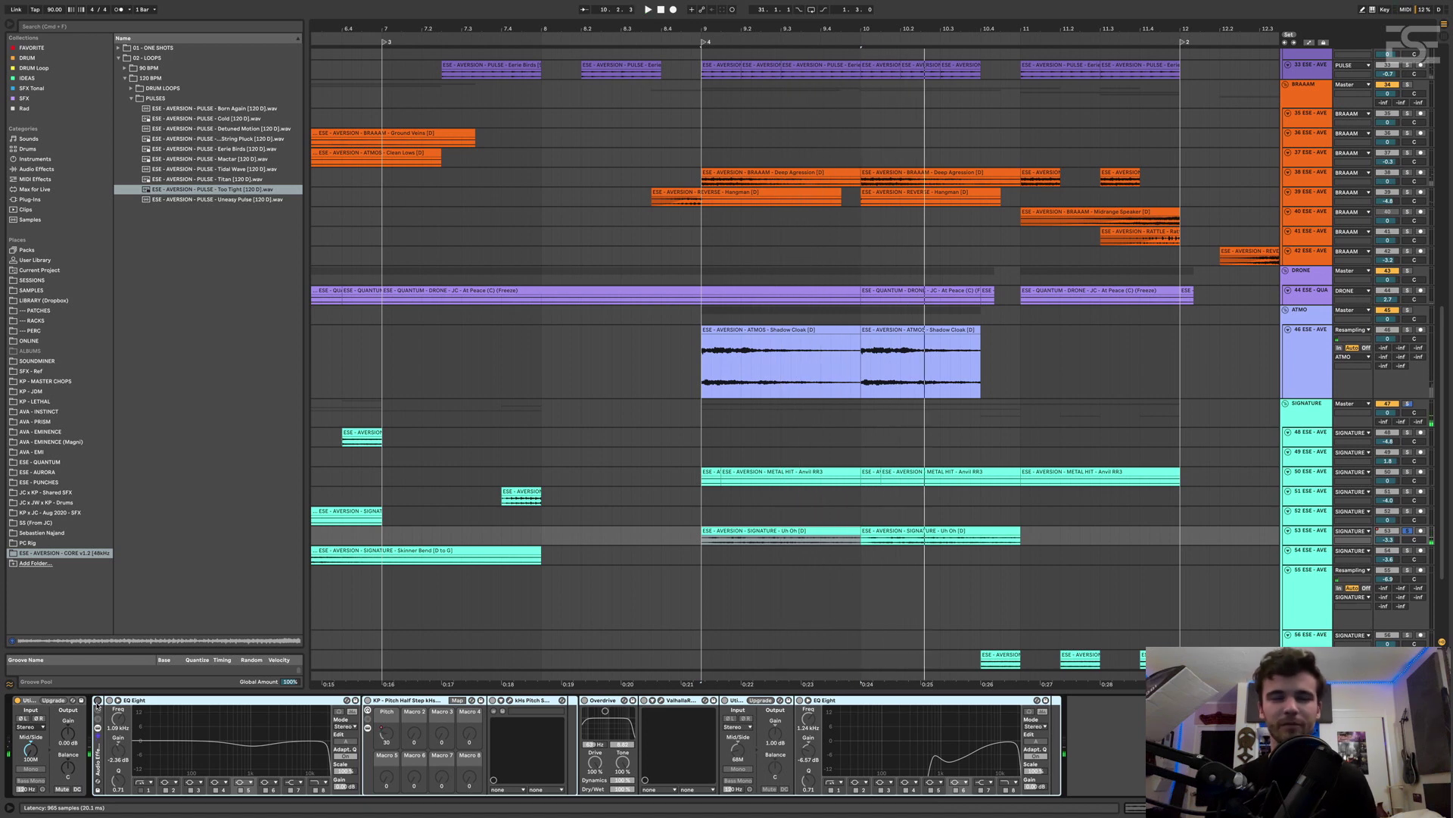
pyautogui.click(97, 701)
pyautogui.press('space')
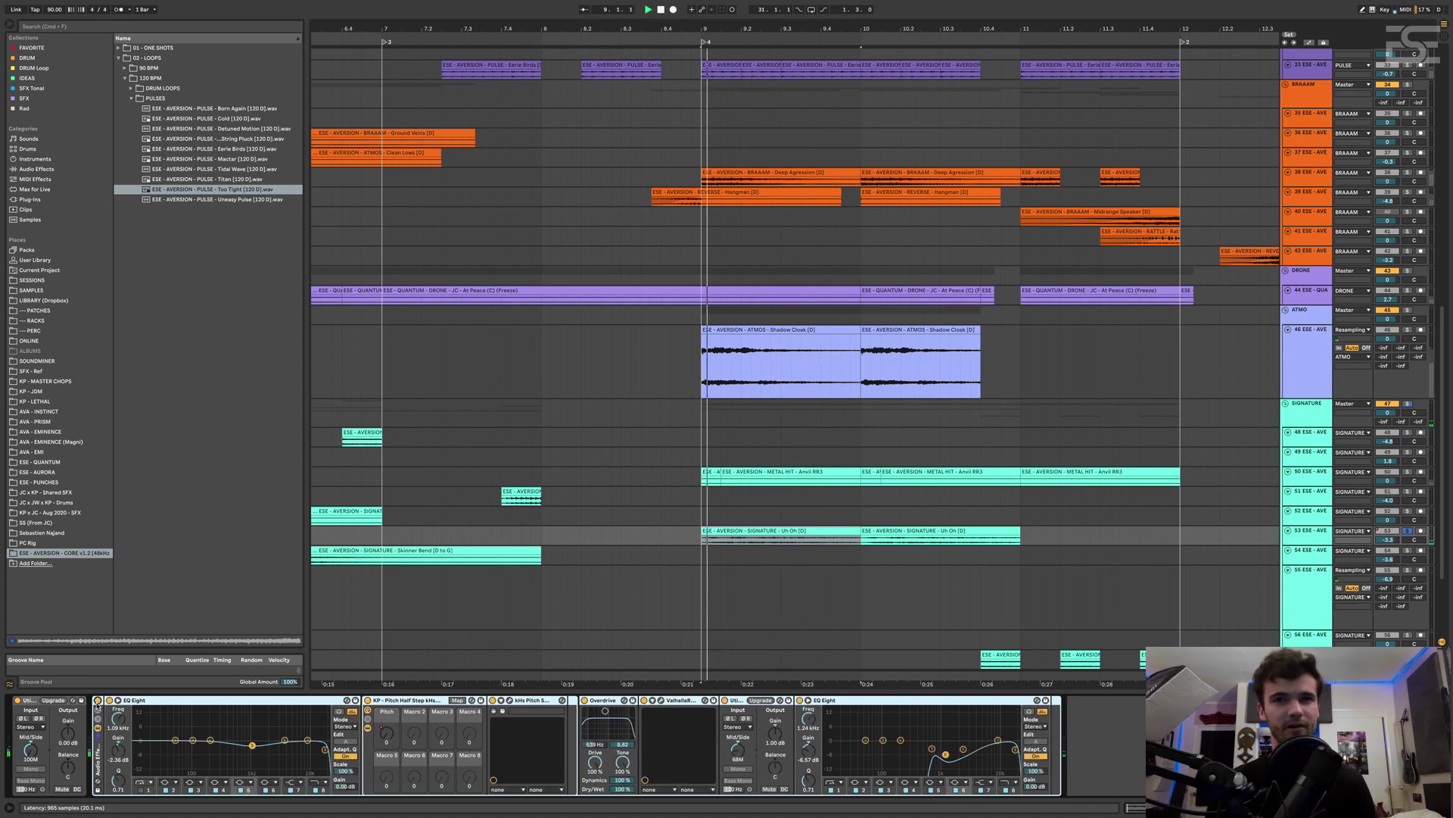
# Unsolo the Uh Oh track and replay the full mix from bar 9
pyautogui.click(1408, 533)
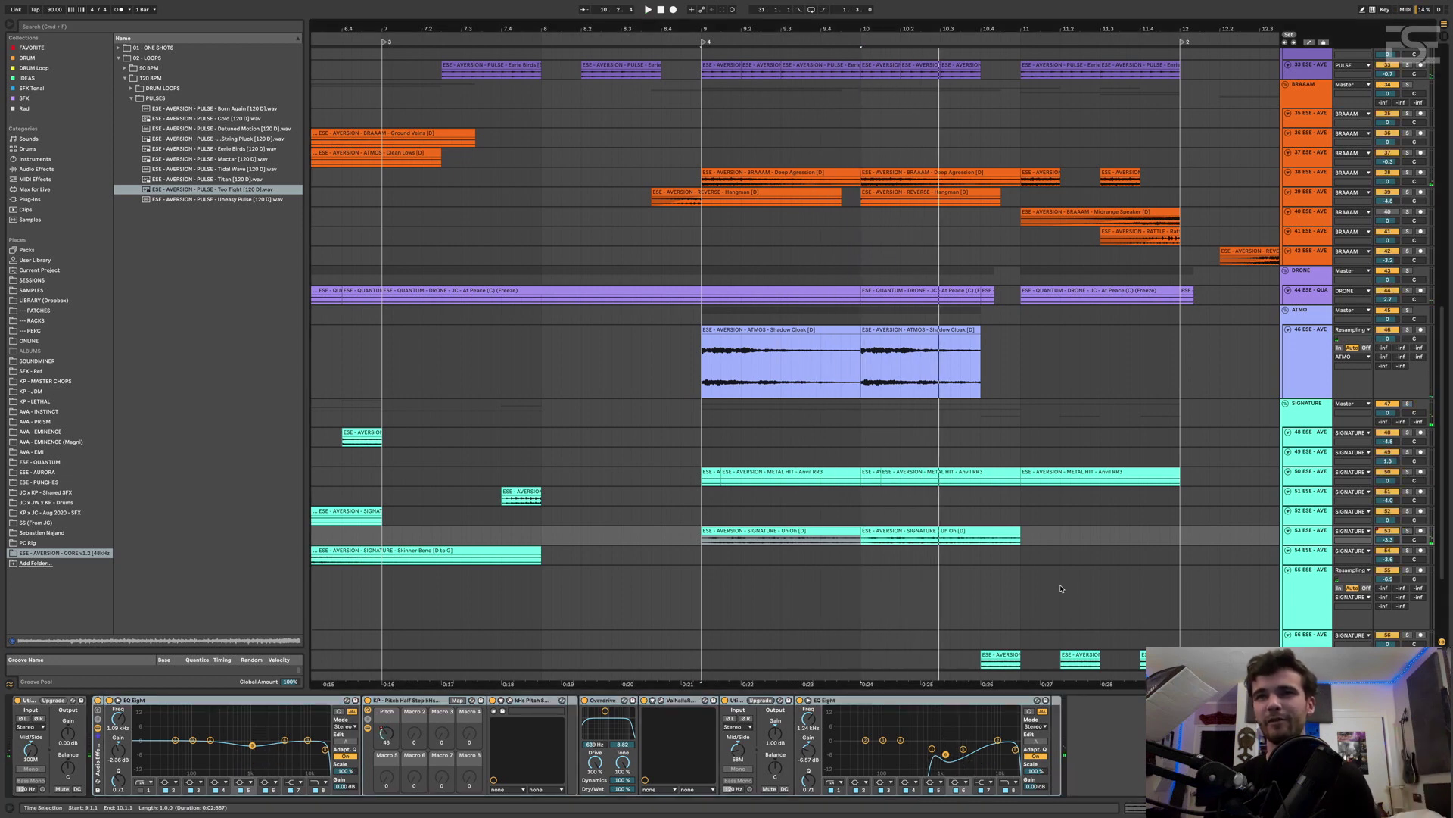
pyautogui.scroll(-5, 1054, 588)
pyautogui.press('space')
pyautogui.scroll(6, 886, 601)
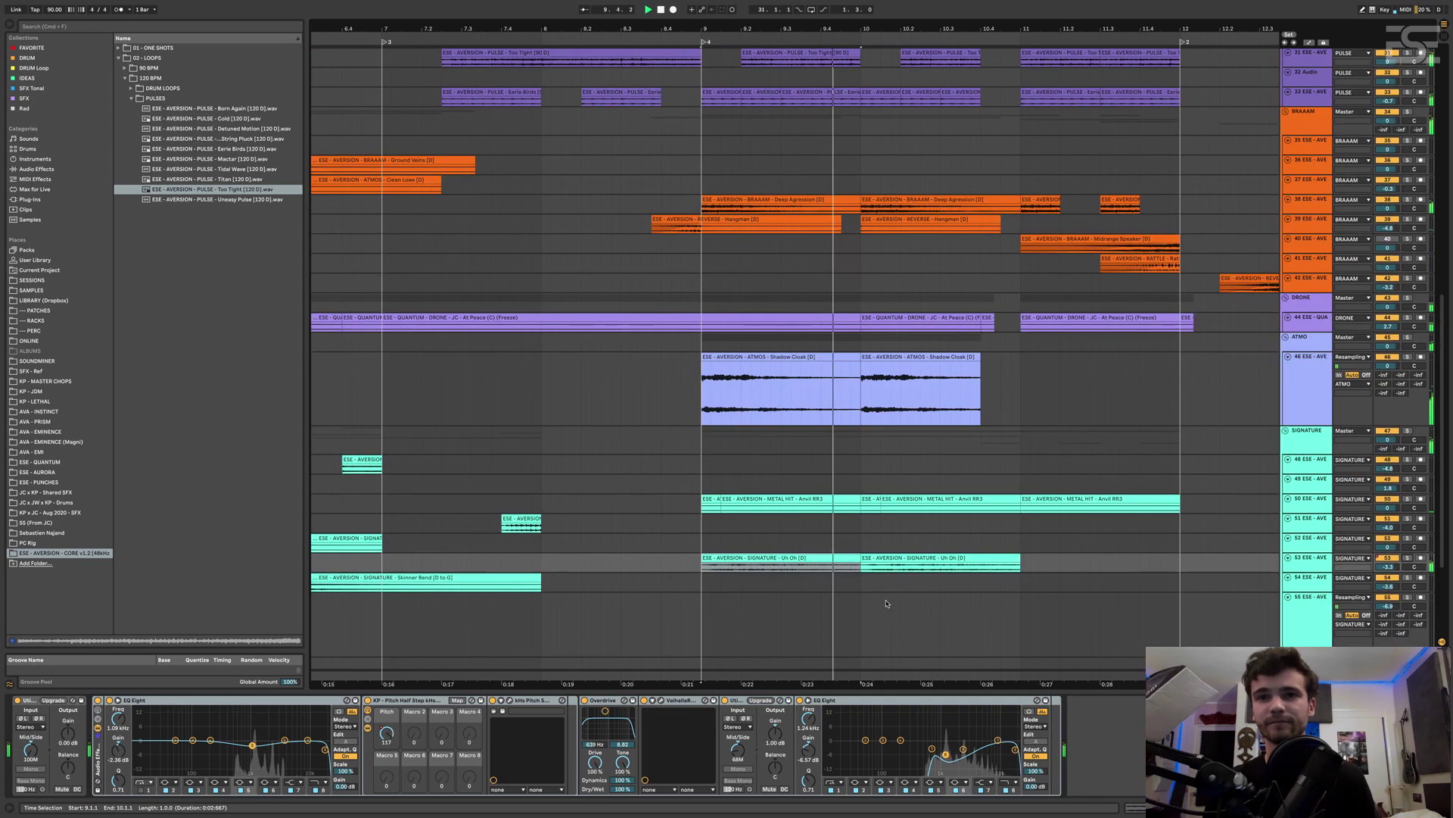
pyautogui.scroll(10, 887, 603)
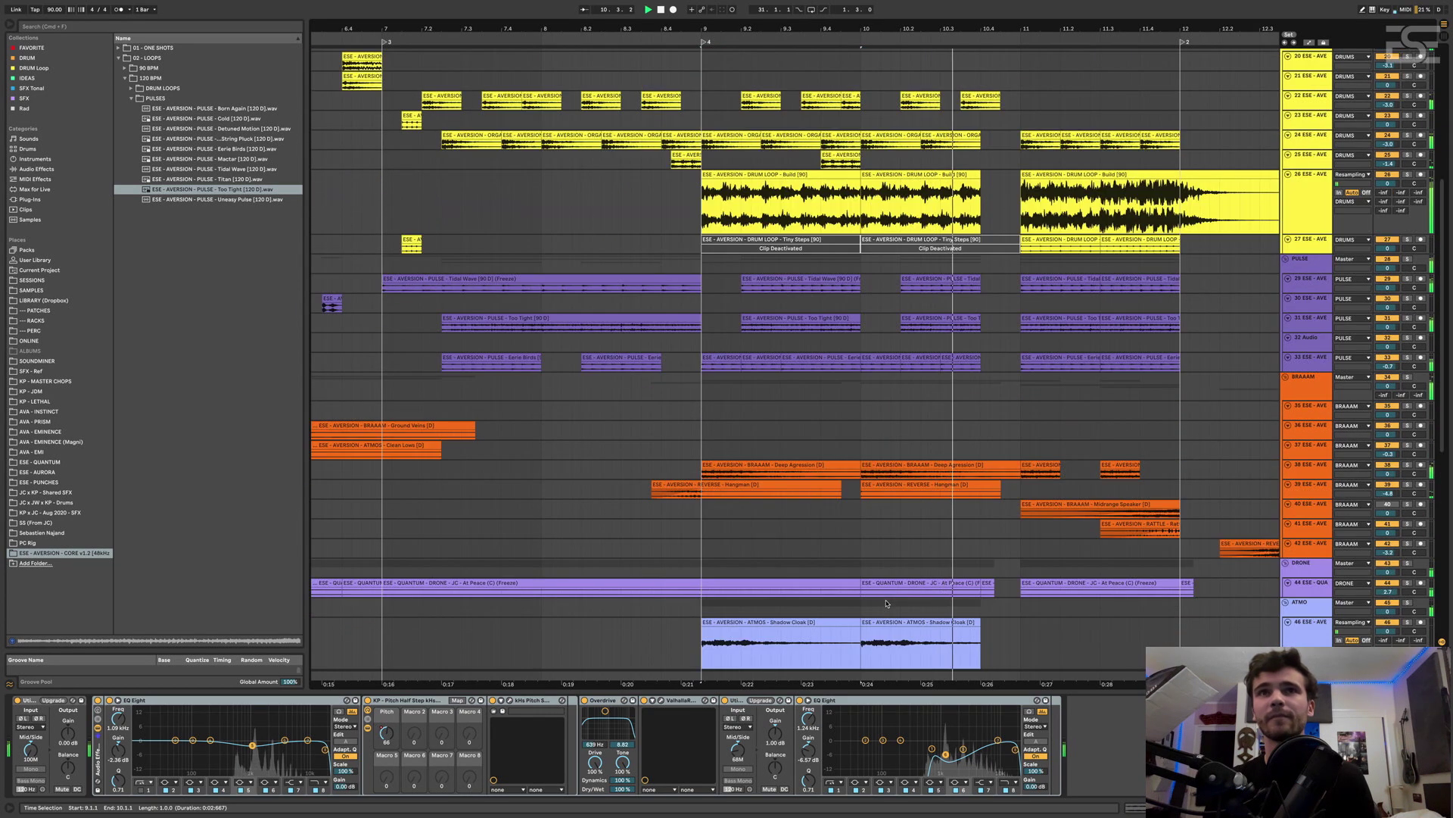
pyautogui.scroll(2, 886, 603)
pyautogui.click(880, 584)
pyautogui.scroll(8, 883, 585)
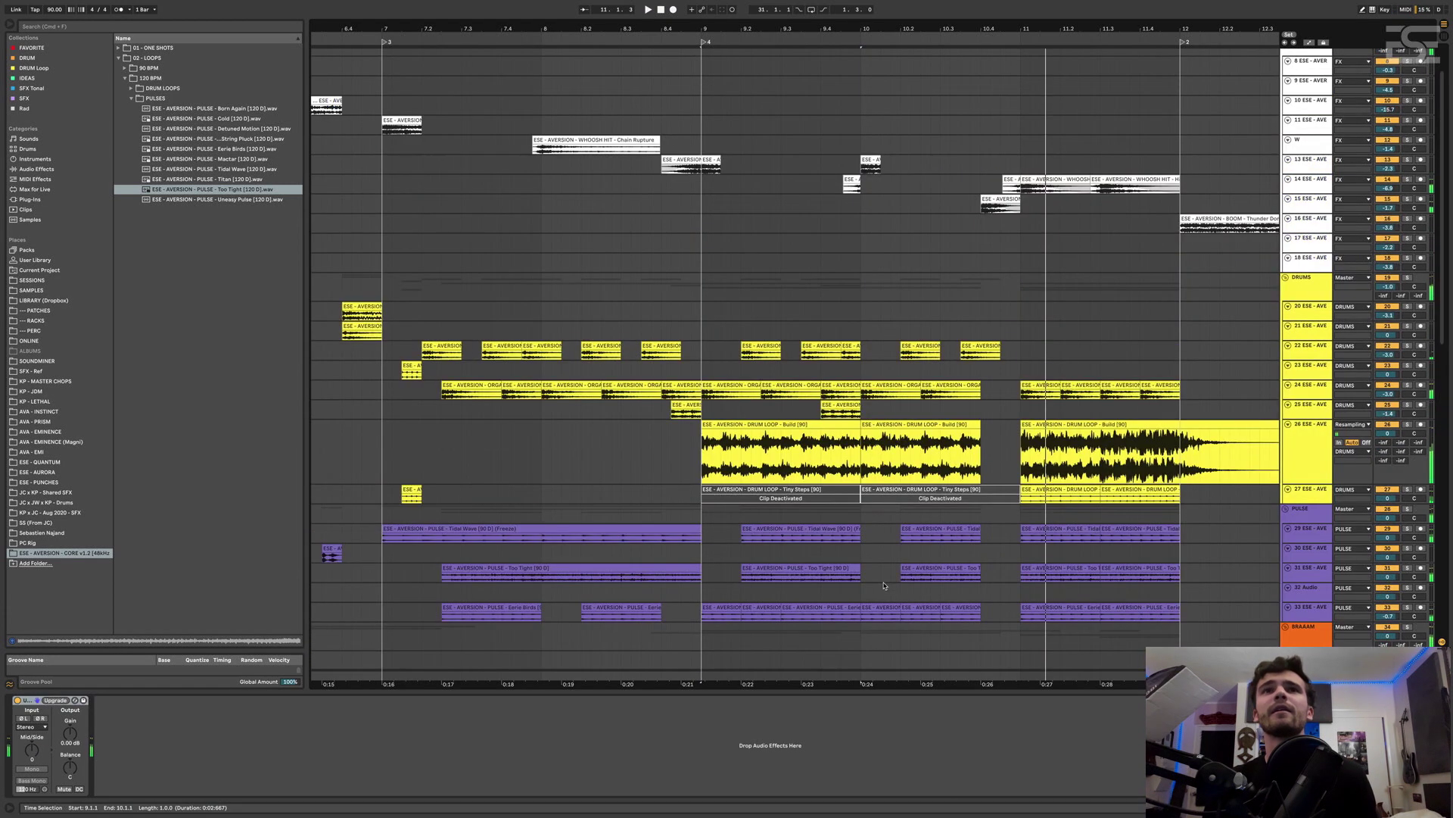
pyautogui.scroll(2, 912, 583)
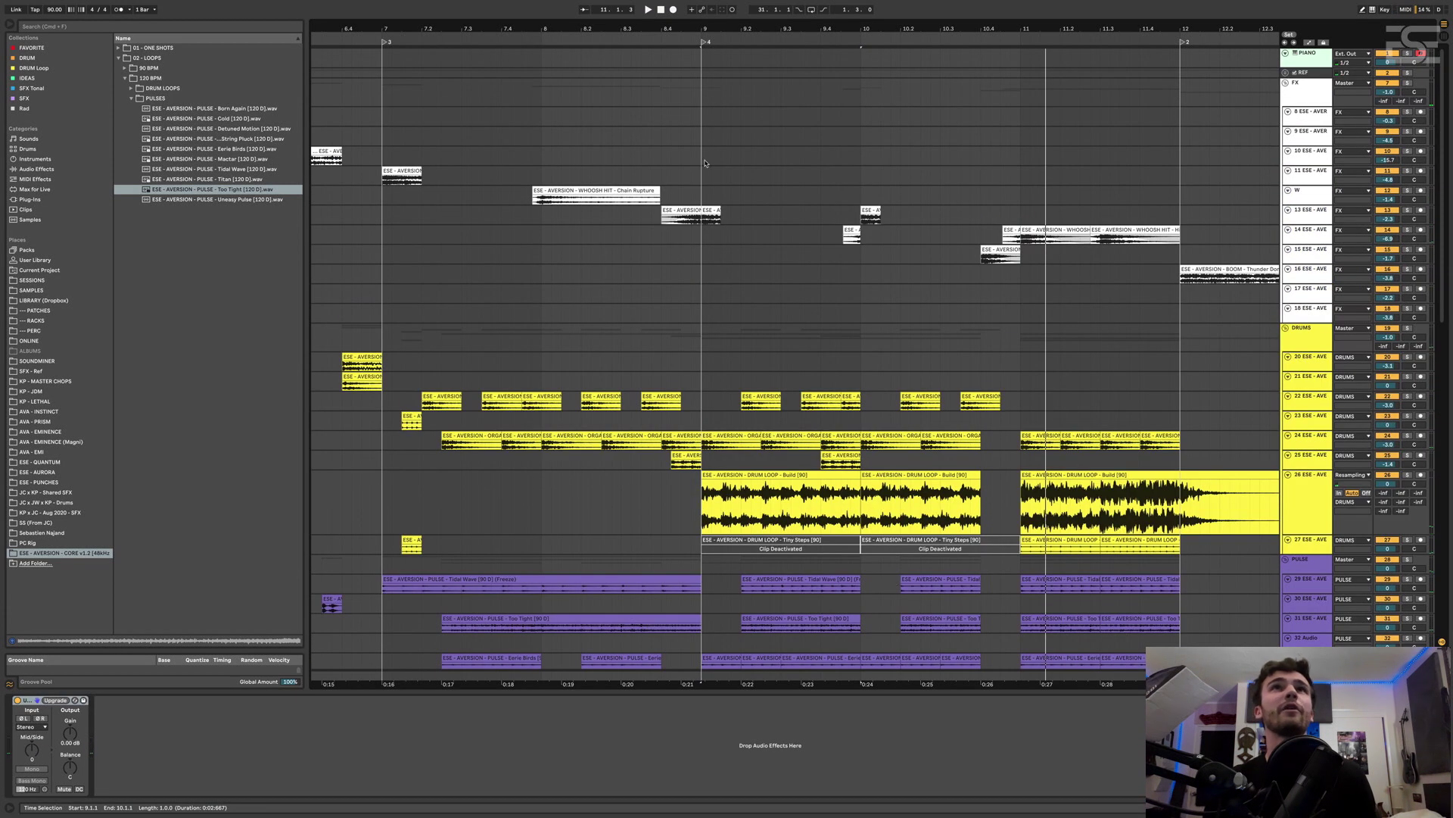
pyautogui.moveTo(764, 41); pyautogui.dragTo(833, 38)
pyautogui.click(606, 193)
pyautogui.click(494, 171)
pyautogui.click(1409, 171)
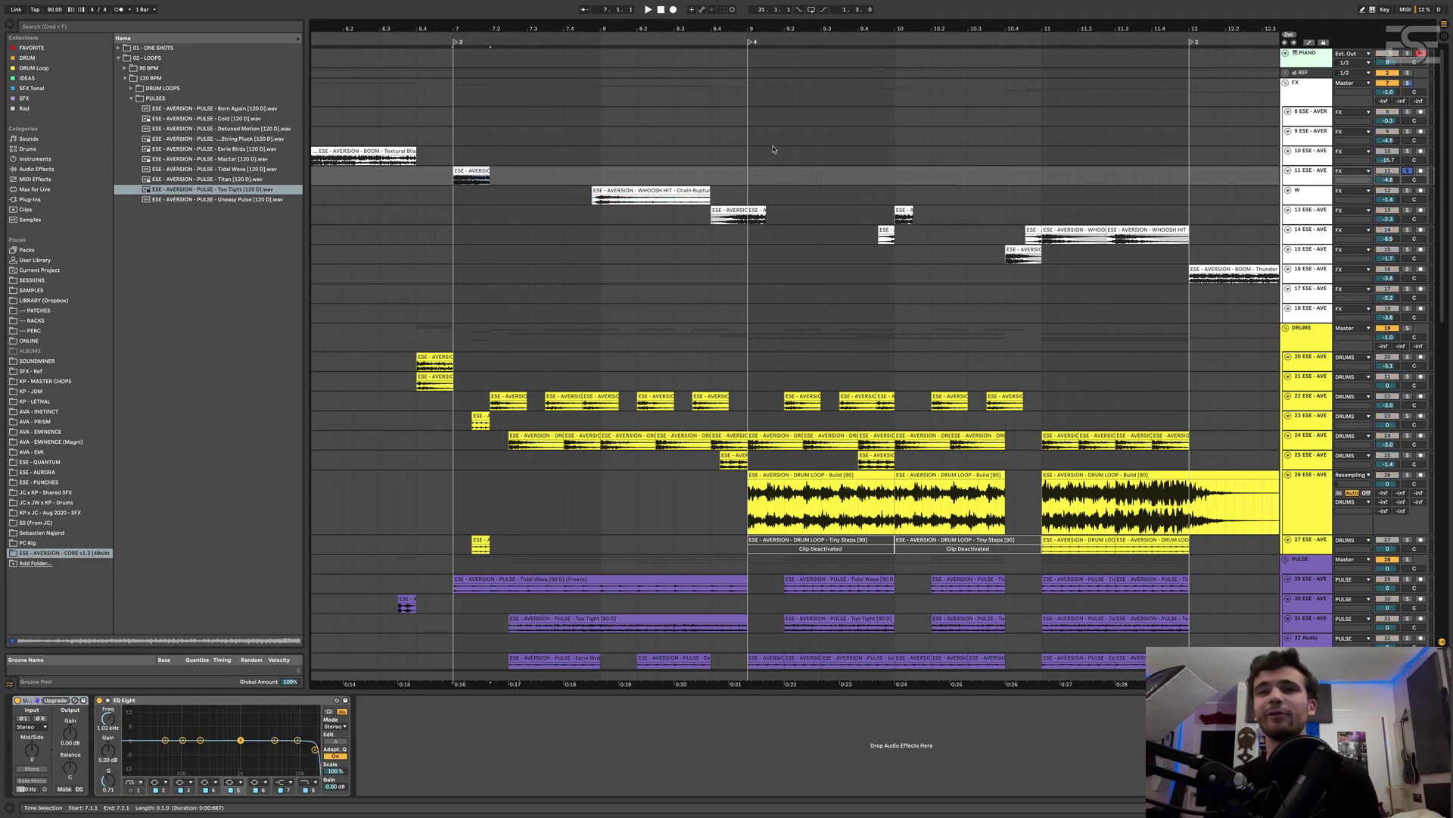
pyautogui.click(613, 195)
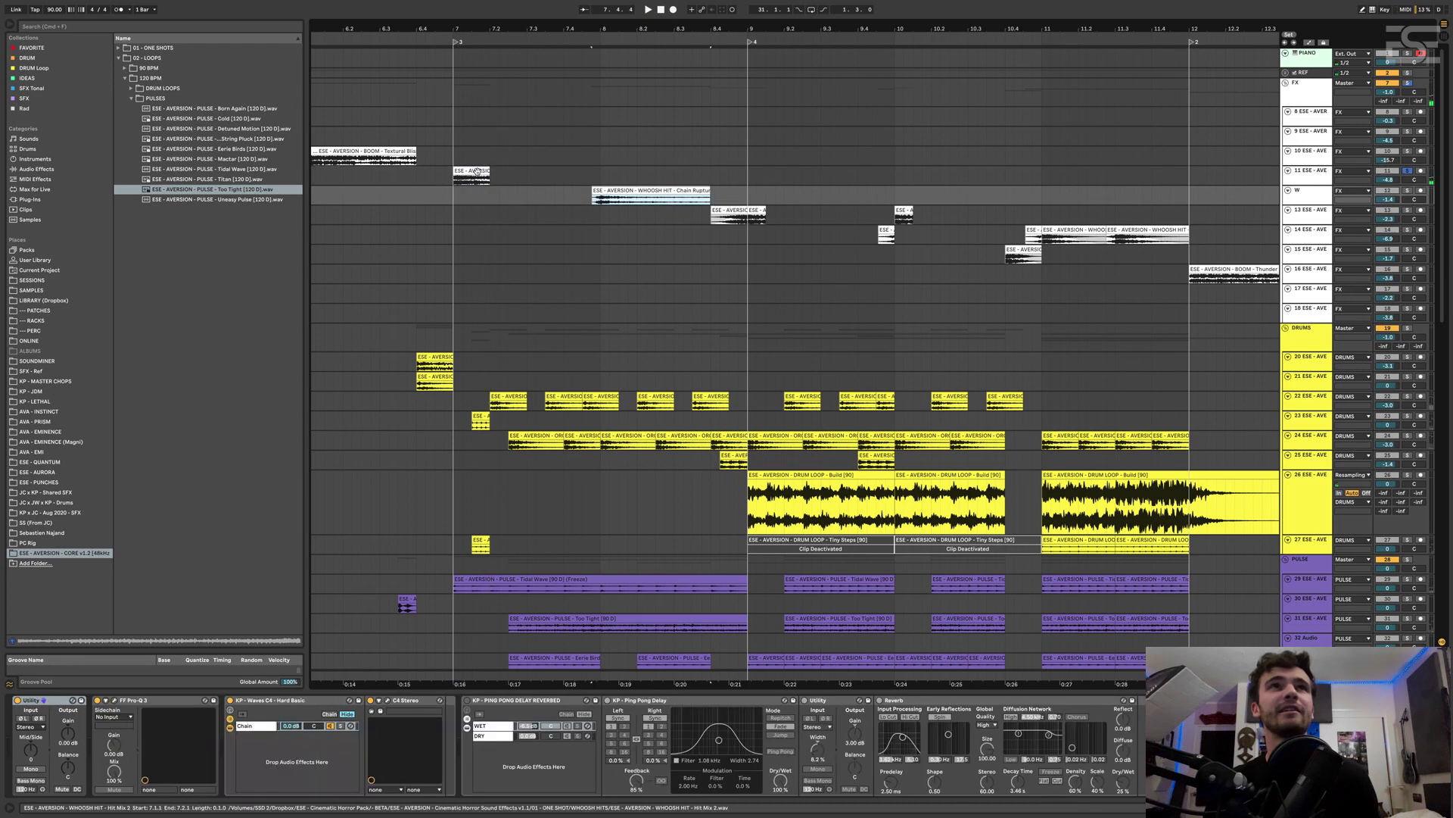
pyautogui.moveTo(489, 172); pyautogui.dragTo(794, 173)
pyautogui.press('space')
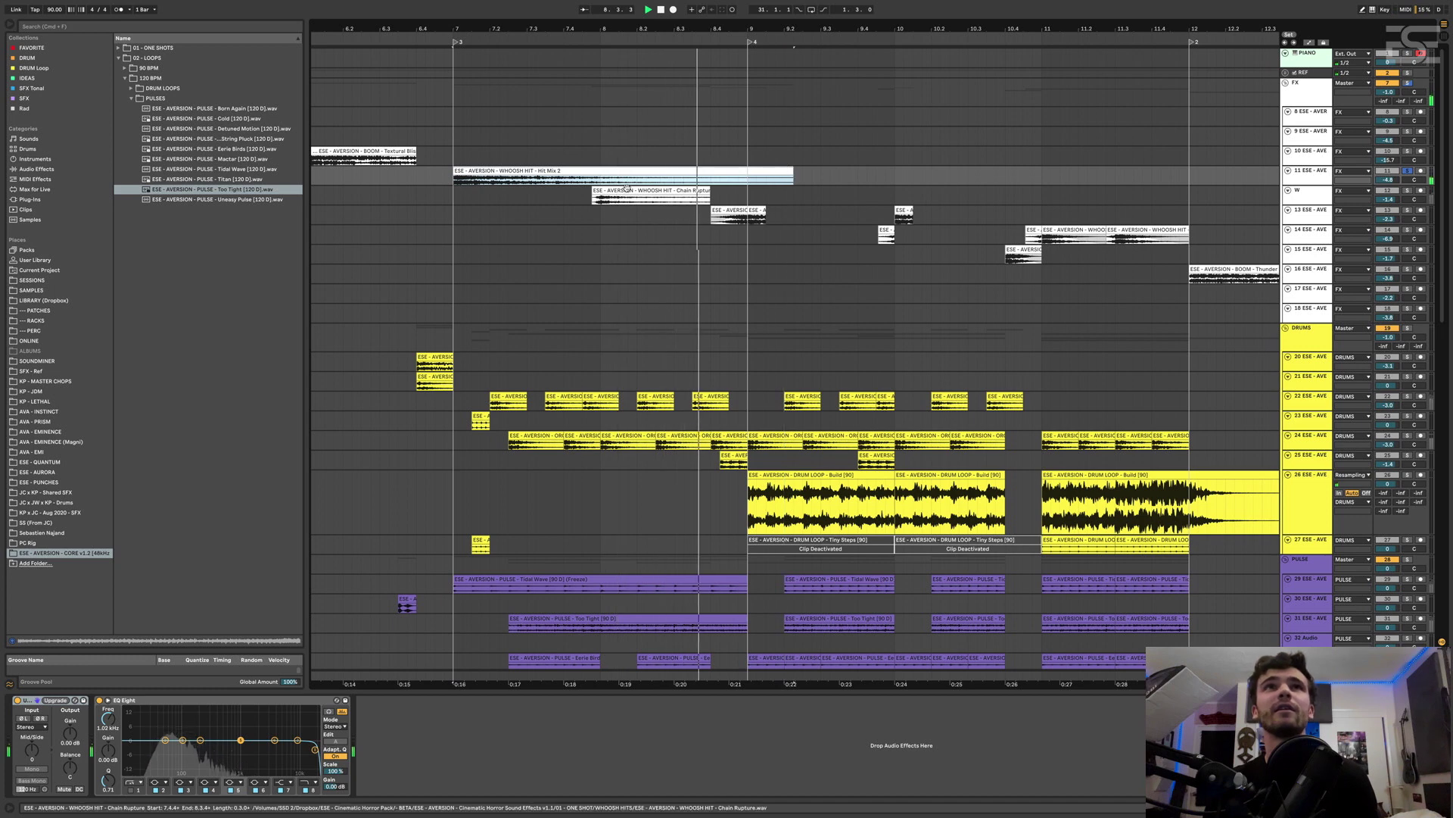
pyautogui.click(1121, 229)
pyautogui.click(1407, 190)
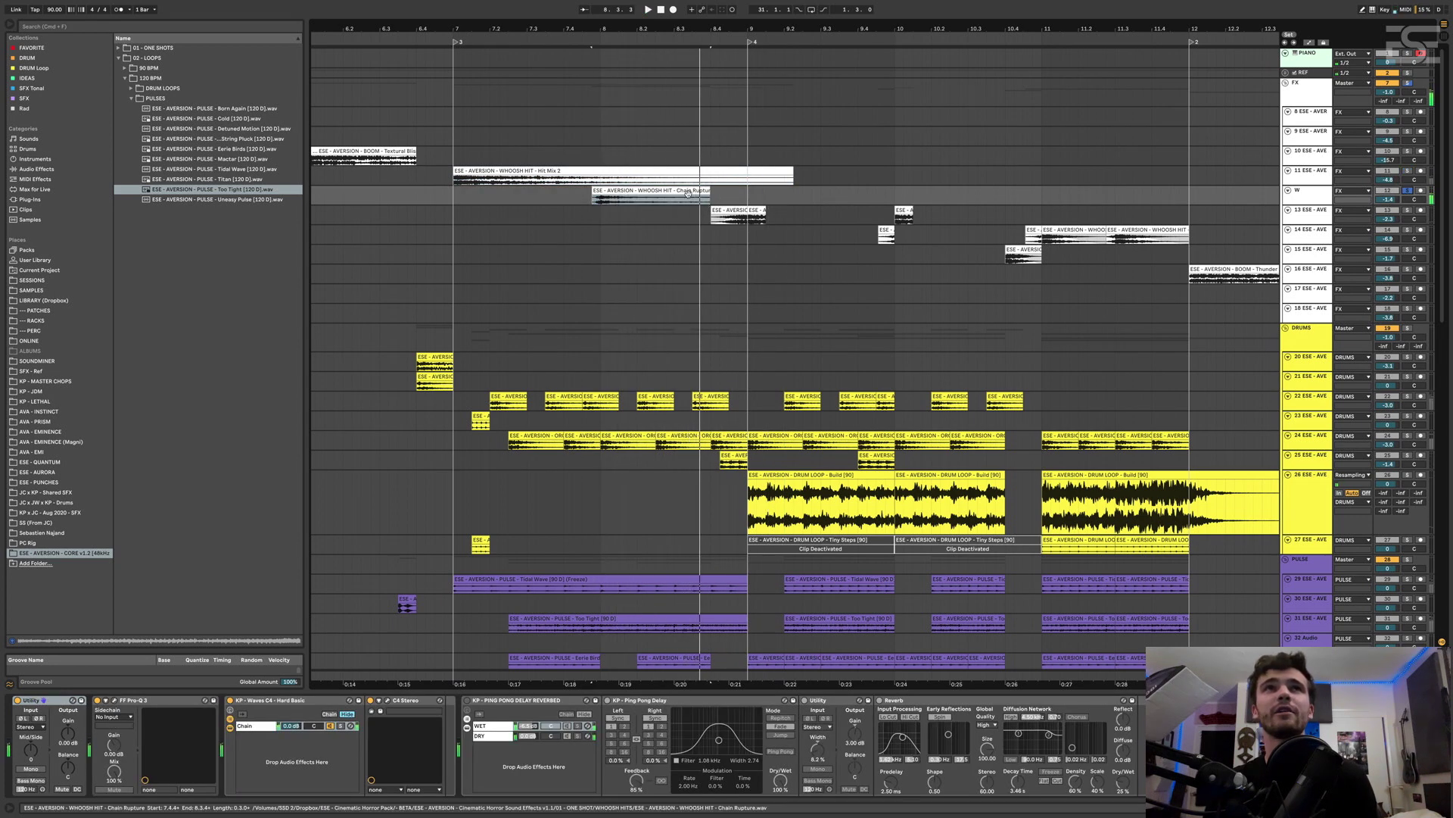
pyautogui.click(658, 195)
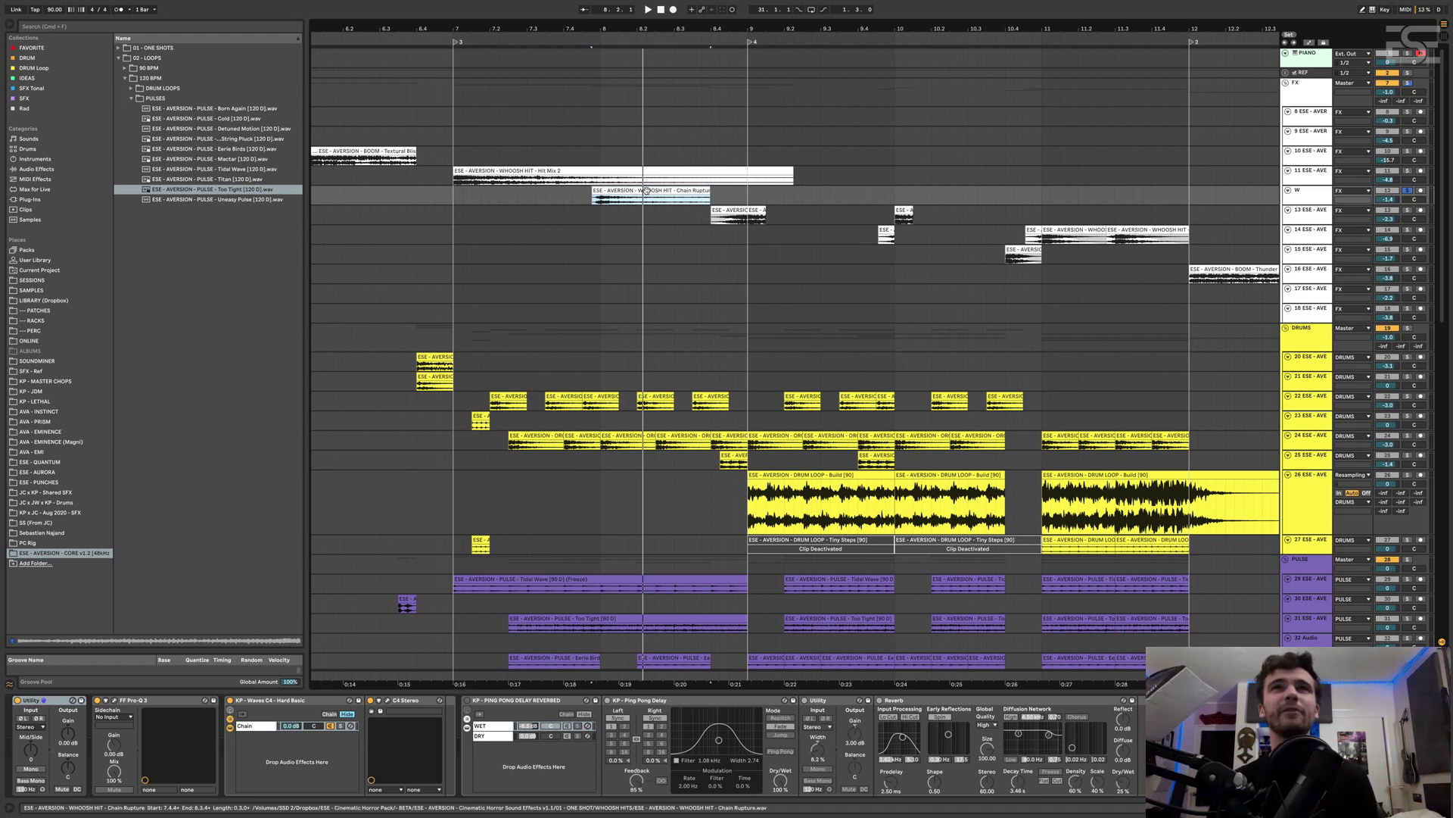
pyautogui.press('space')
pyautogui.click(725, 213)
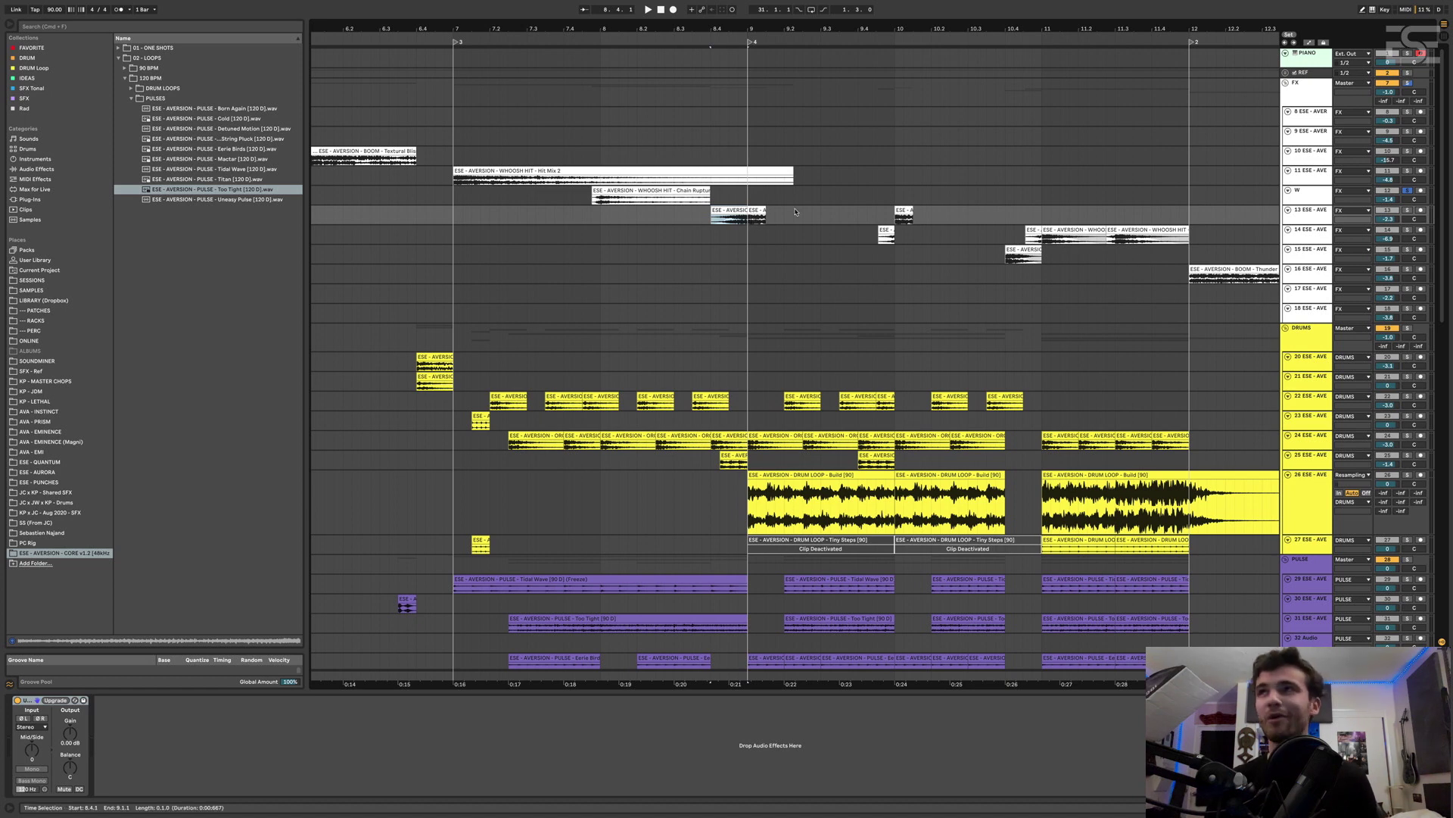
pyautogui.click(1407, 210)
pyautogui.press('space')
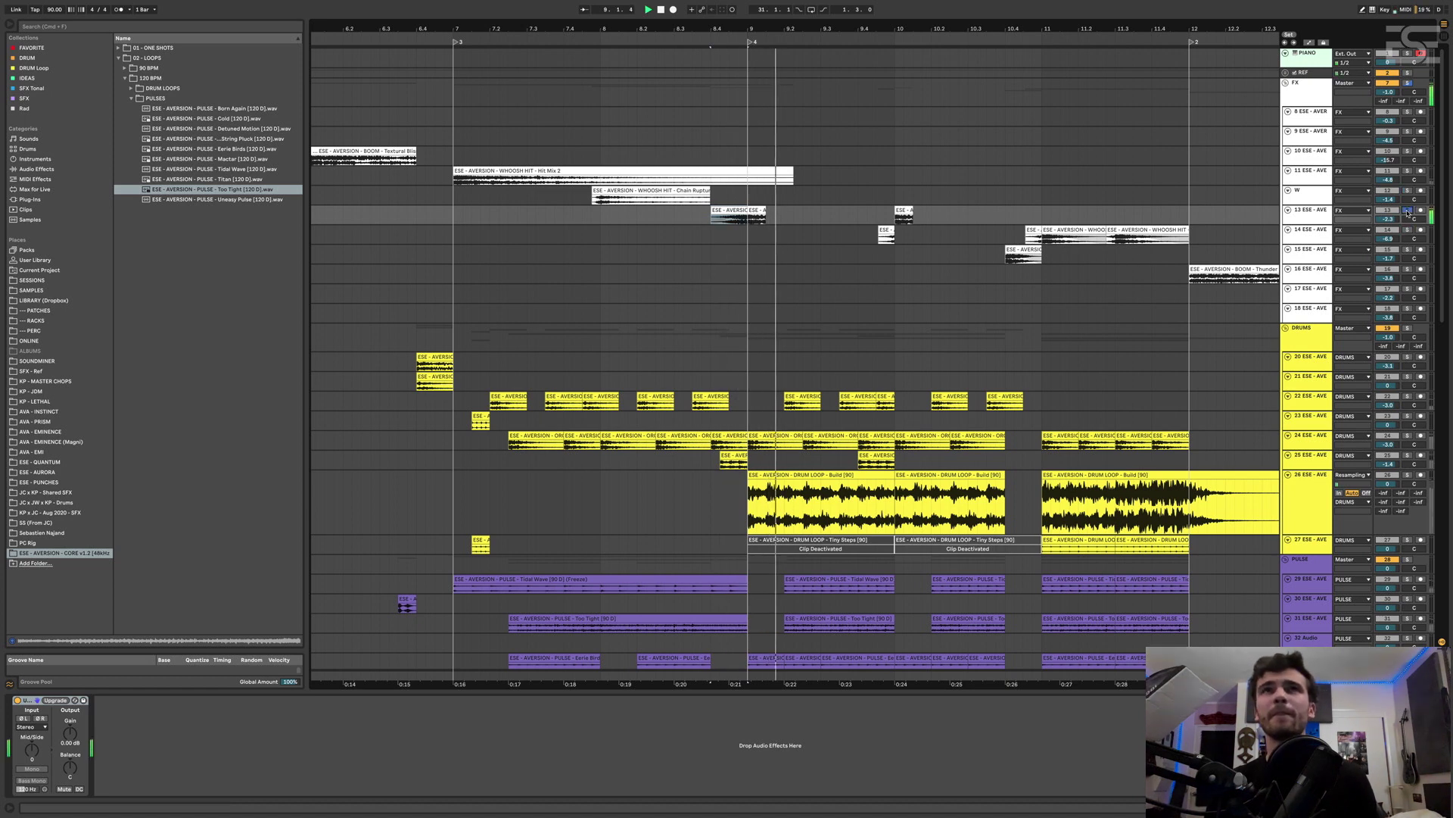
pyautogui.click(1406, 211)
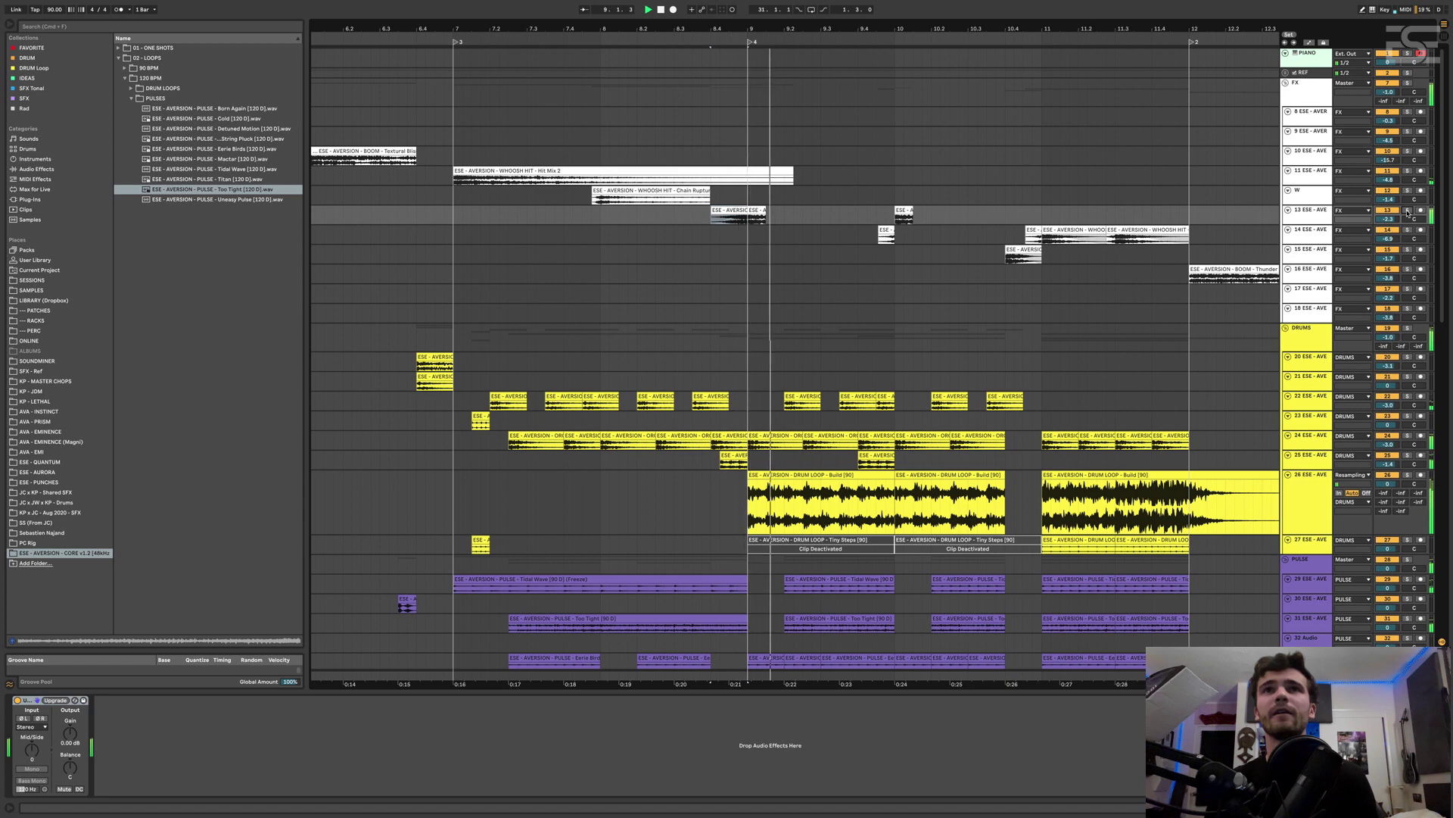
pyautogui.click(878, 246)
pyautogui.press('space')
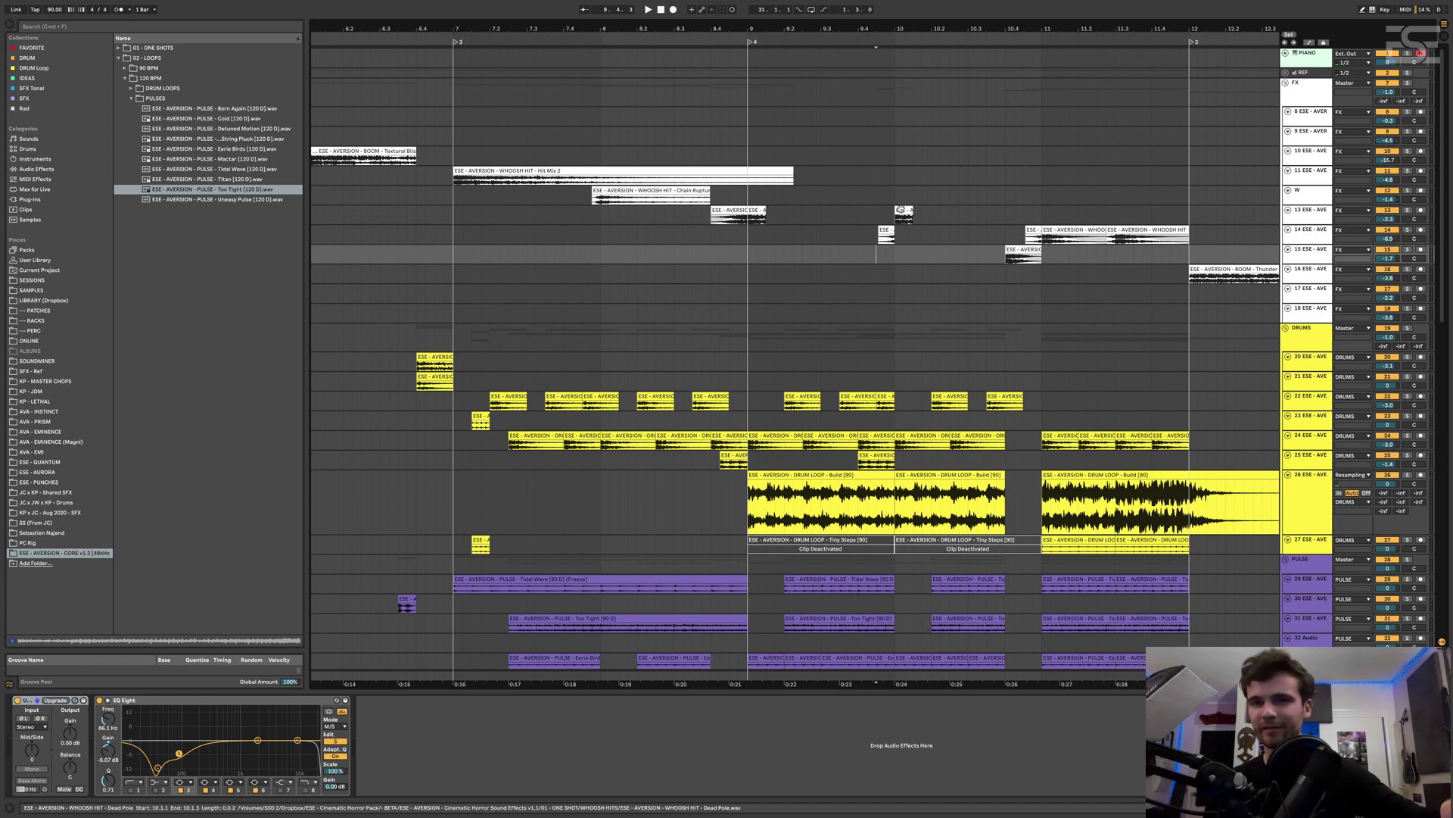
pyautogui.press('space')
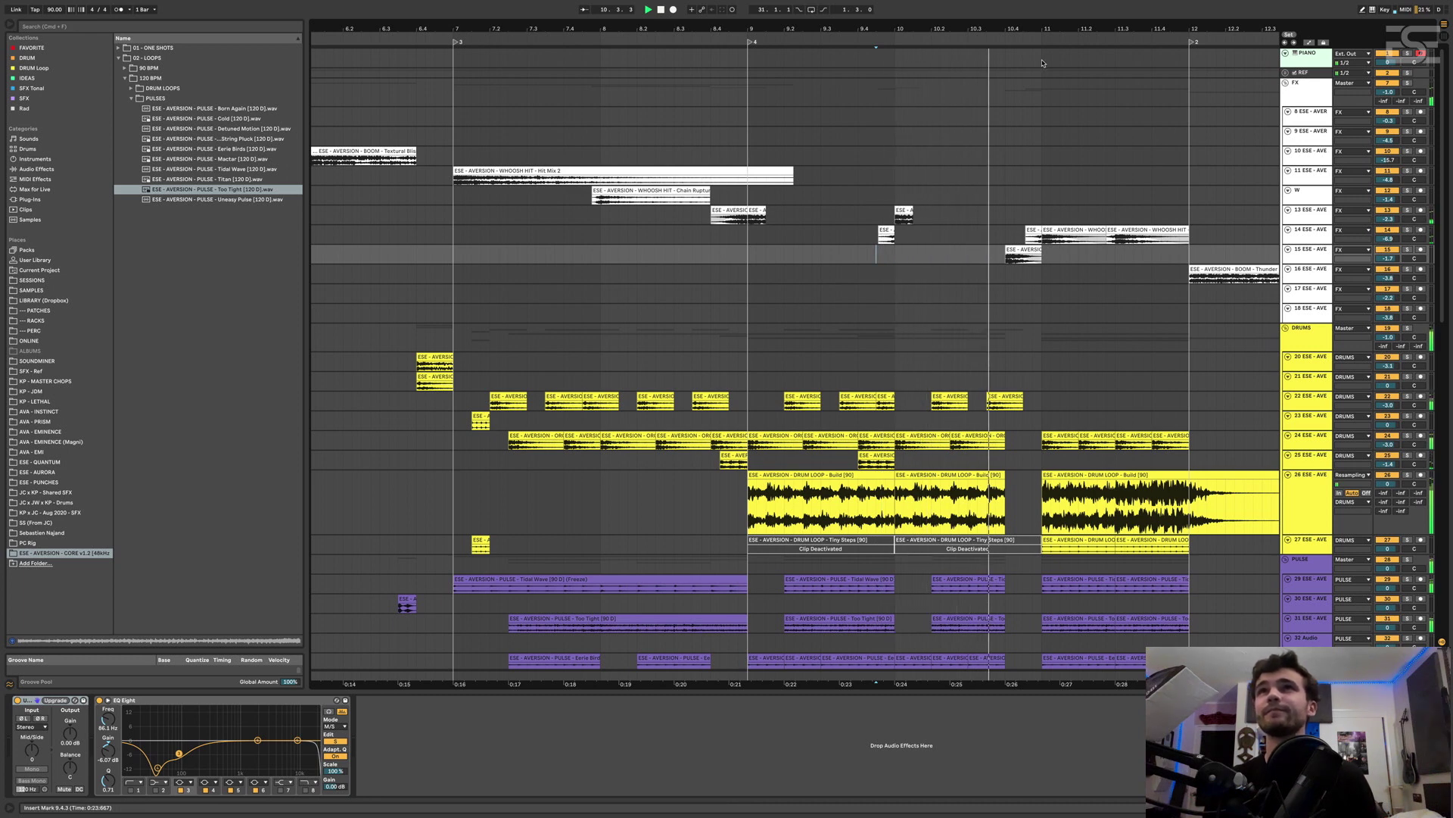
pyautogui.press('-')
pyautogui.click(879, 236)
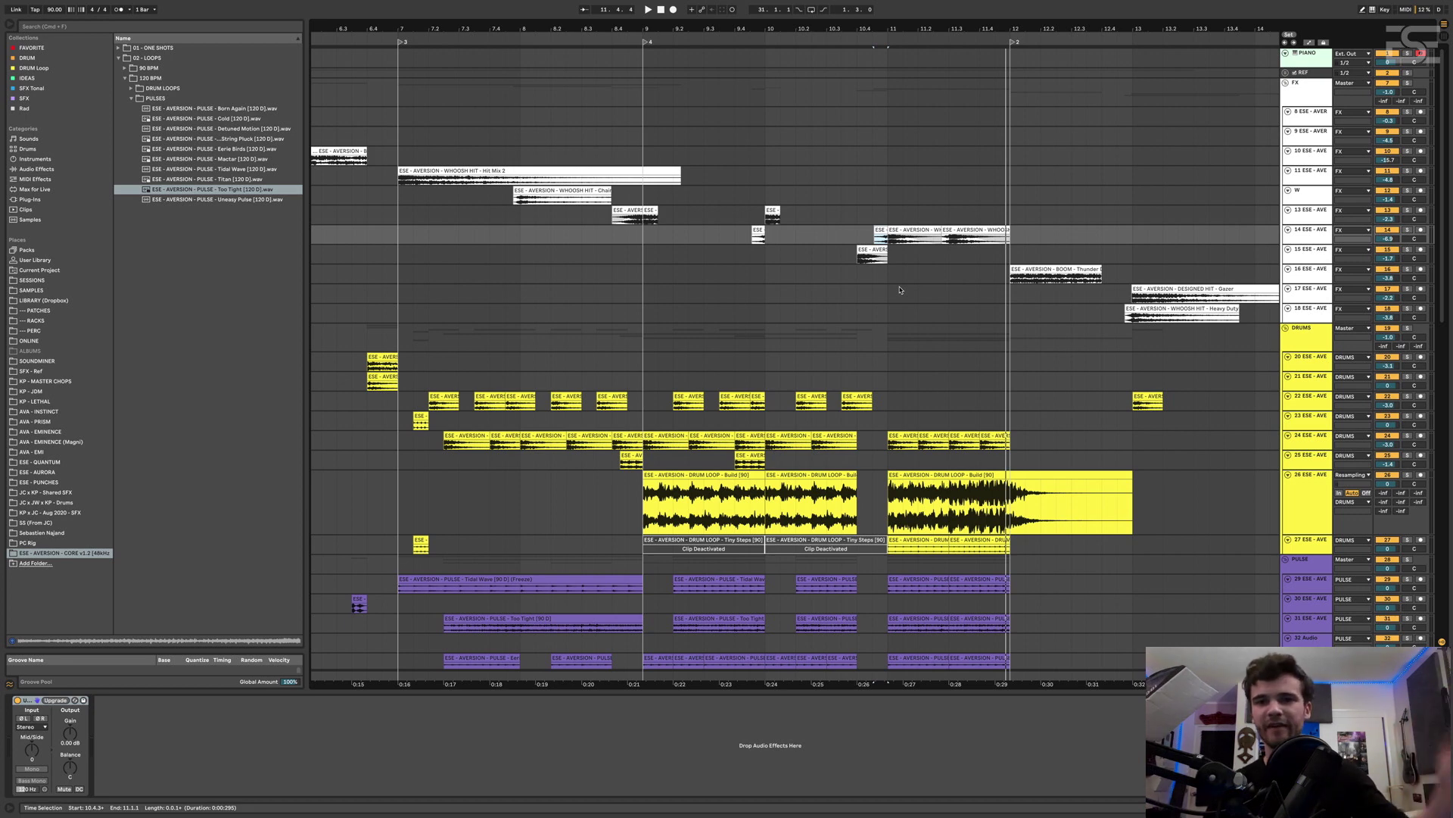
pyautogui.press('space')
# Solo BRAAAM track 42 and make its lane taller to show the waveform
pyautogui.scroll(-5, 995, 49)
pyautogui.scroll(-2, 945, 296)
pyautogui.scroll(-1, 946, 296)
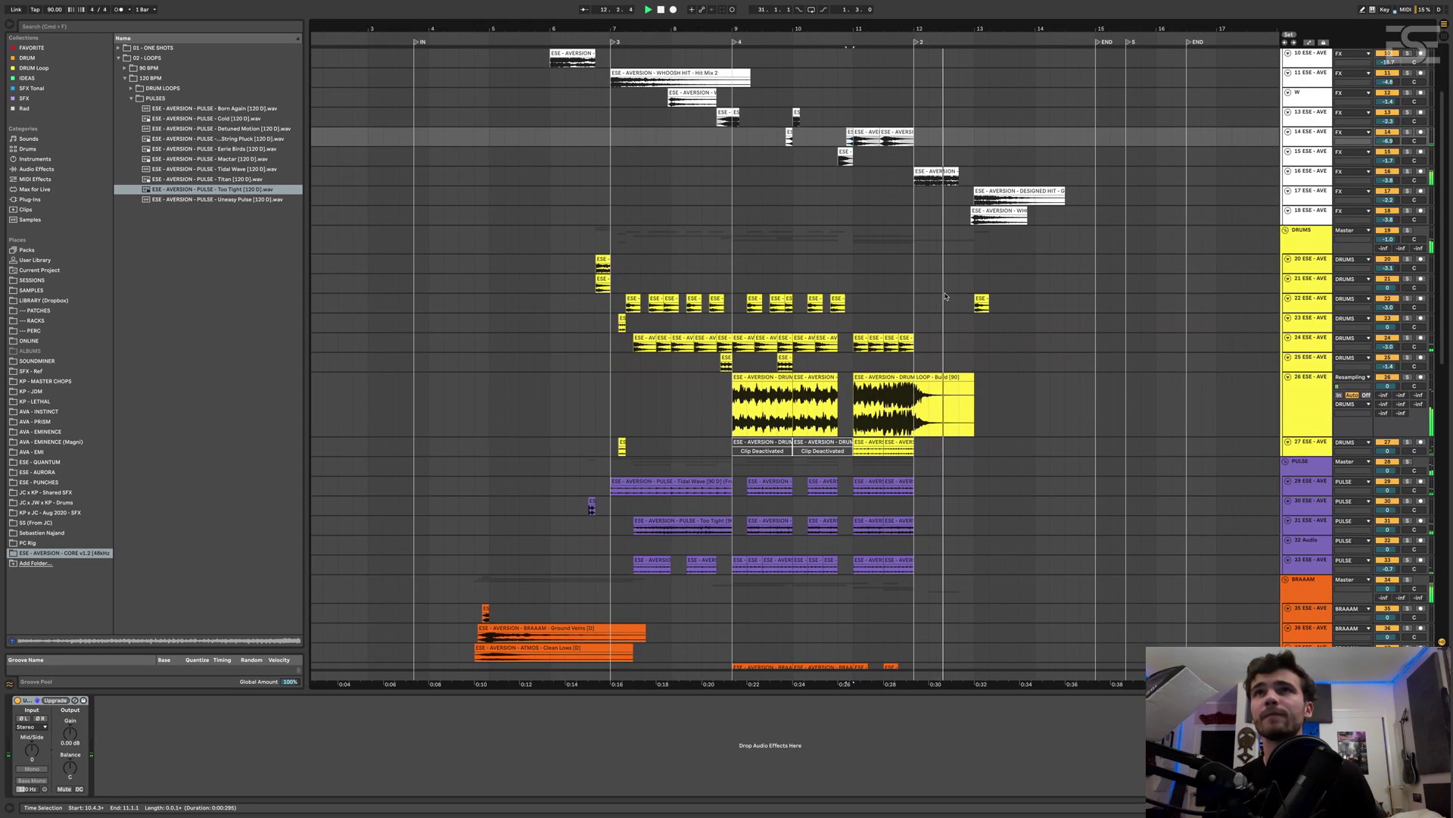
pyautogui.scroll(-8, 946, 296)
pyautogui.scroll(-9, 945, 296)
pyautogui.scroll(2, 945, 296)
pyautogui.click(1371, 213)
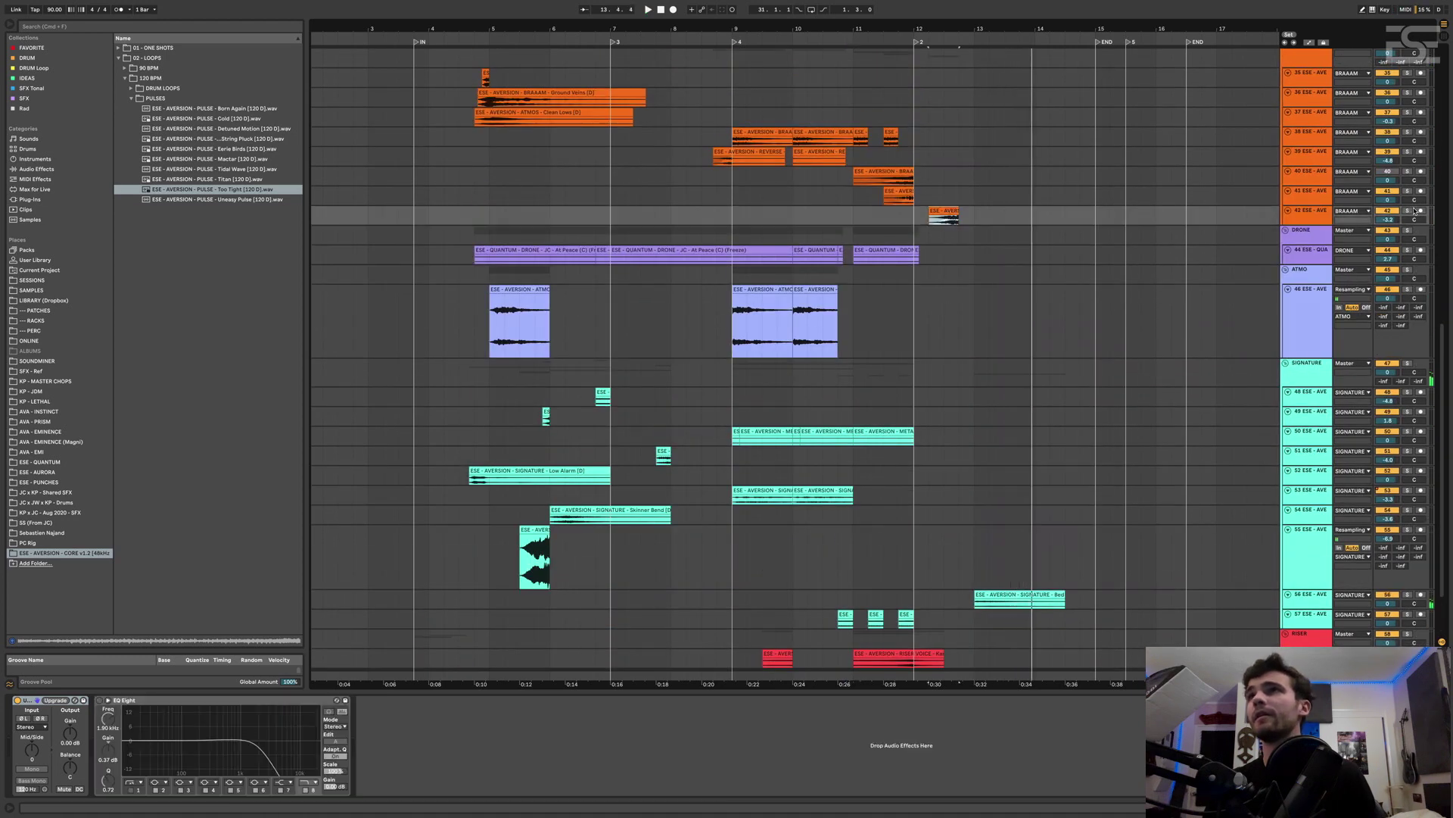
pyautogui.click(1409, 212)
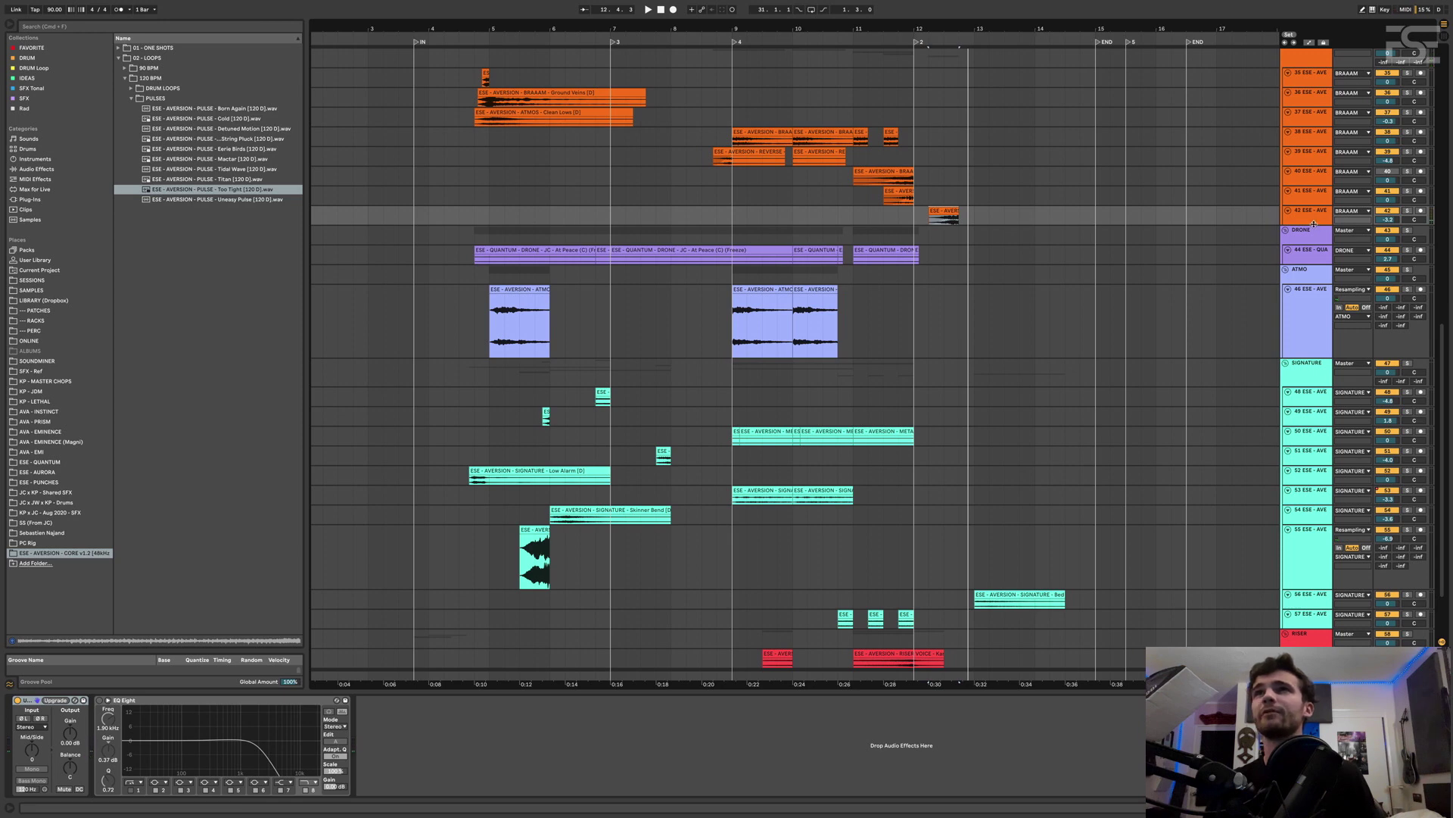
pyautogui.moveTo(1315, 226); pyautogui.dragTo(1315, 289)
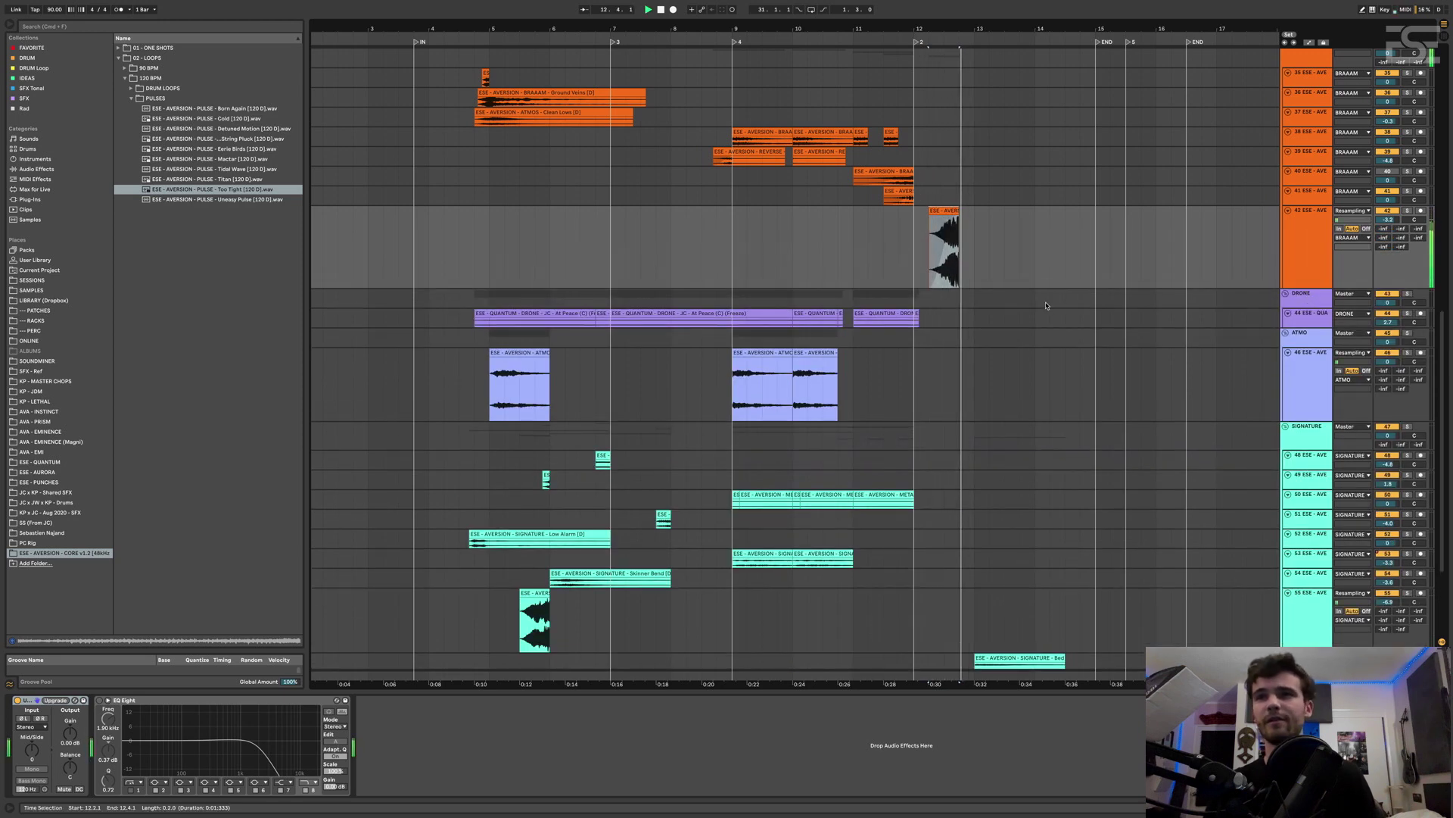
# Select signature track 56 at bar 12.4 and solo it
pyautogui.scroll(-5, 1042, 306)
pyautogui.click(958, 524)
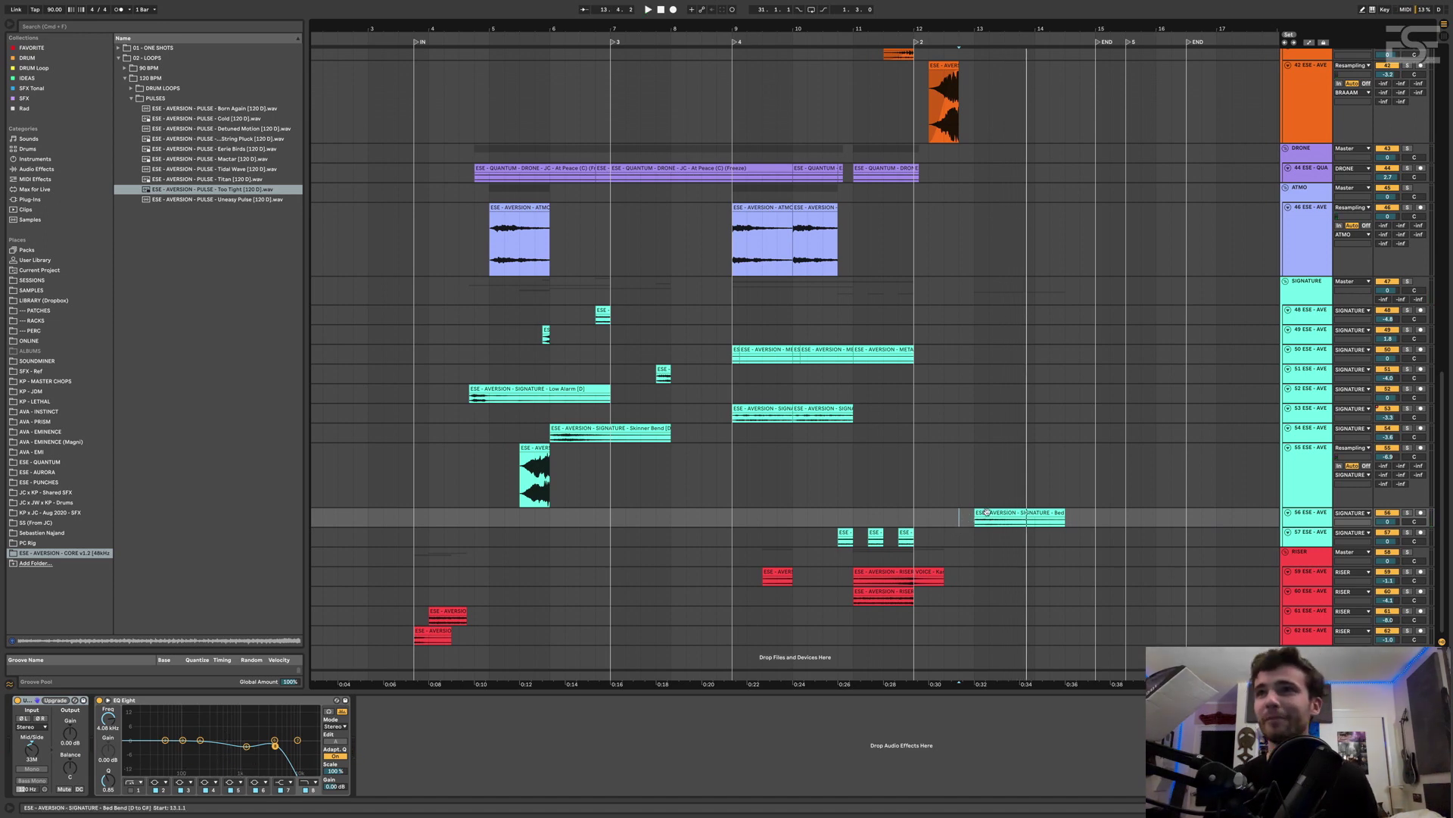
pyautogui.click(1406, 513)
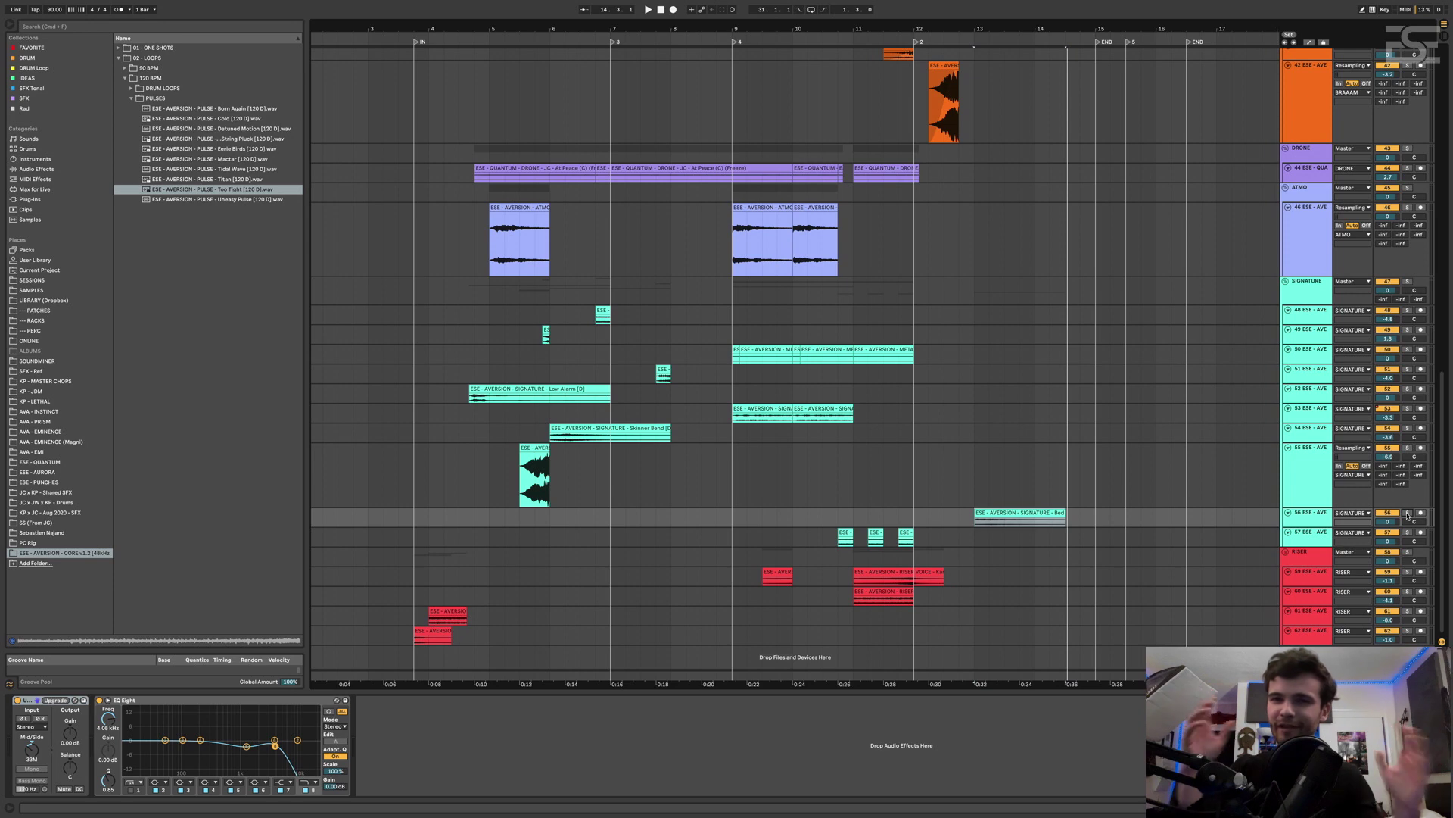
# Solo tracks 56, 60 and 59 in turn, select the Karel Choir clip, then solo FX track 16
pyautogui.click(1407, 514)
pyautogui.press('space')
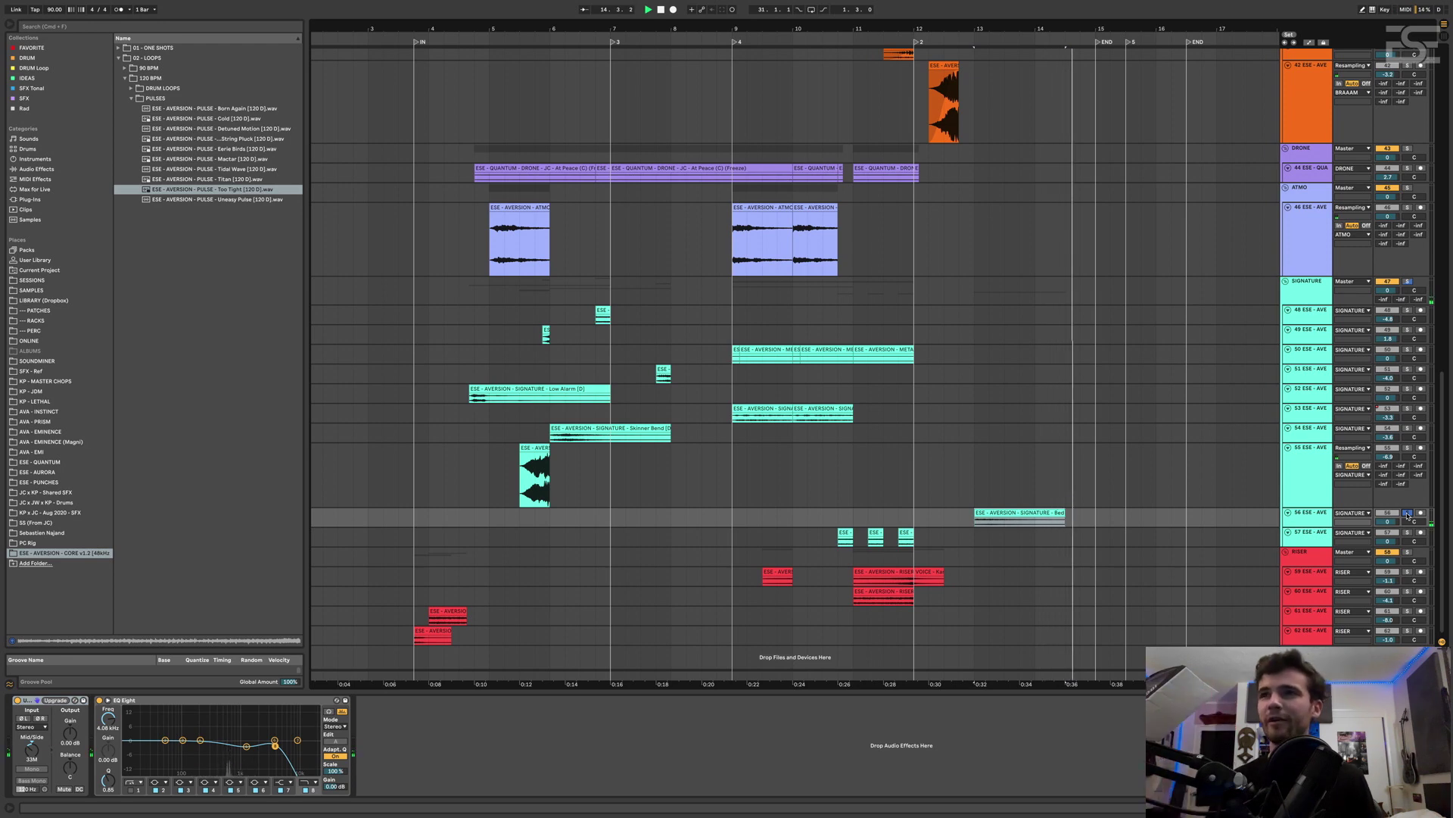
pyautogui.click(1407, 593)
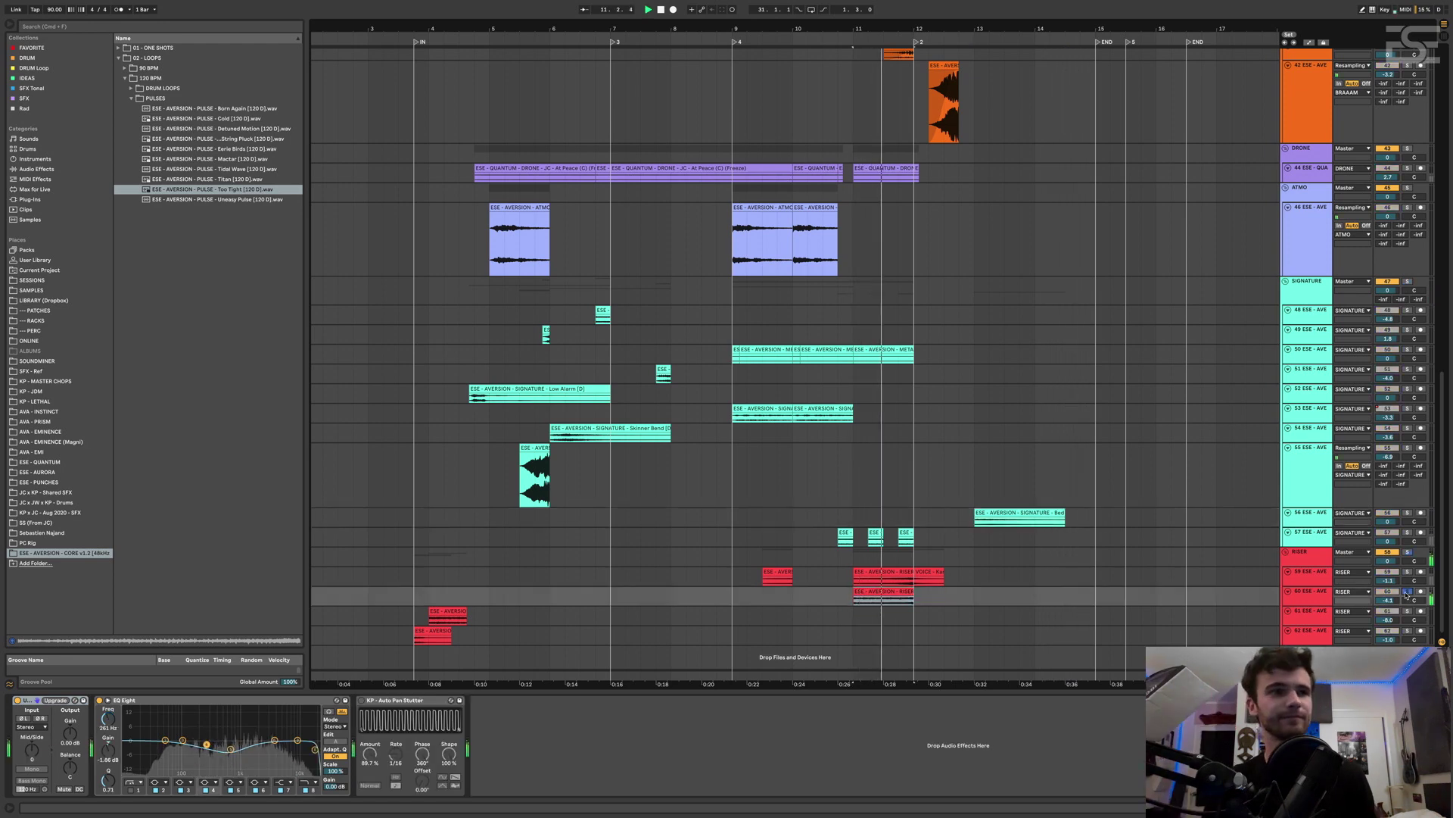
pyautogui.click(1407, 572)
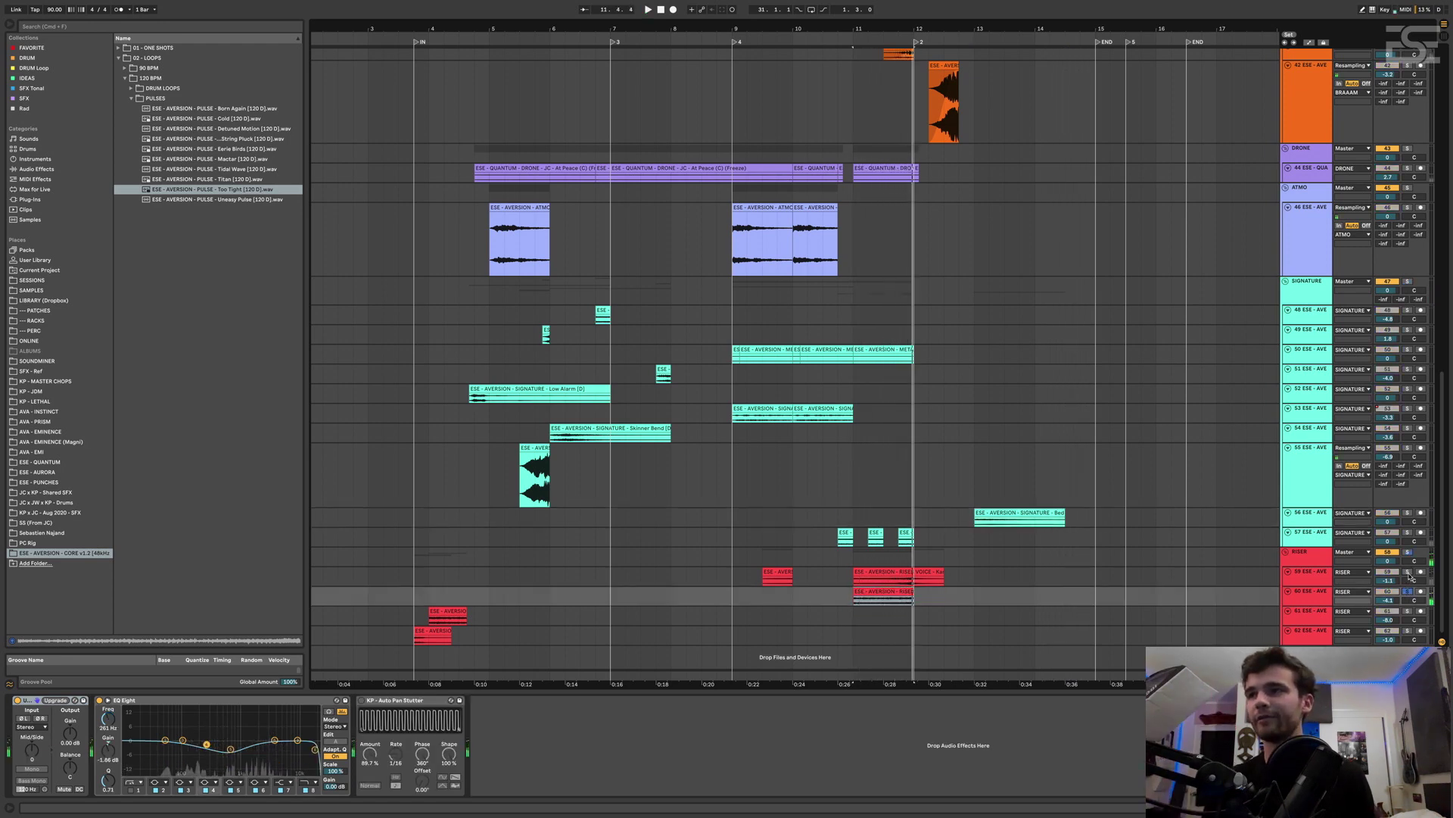
pyautogui.click(903, 573)
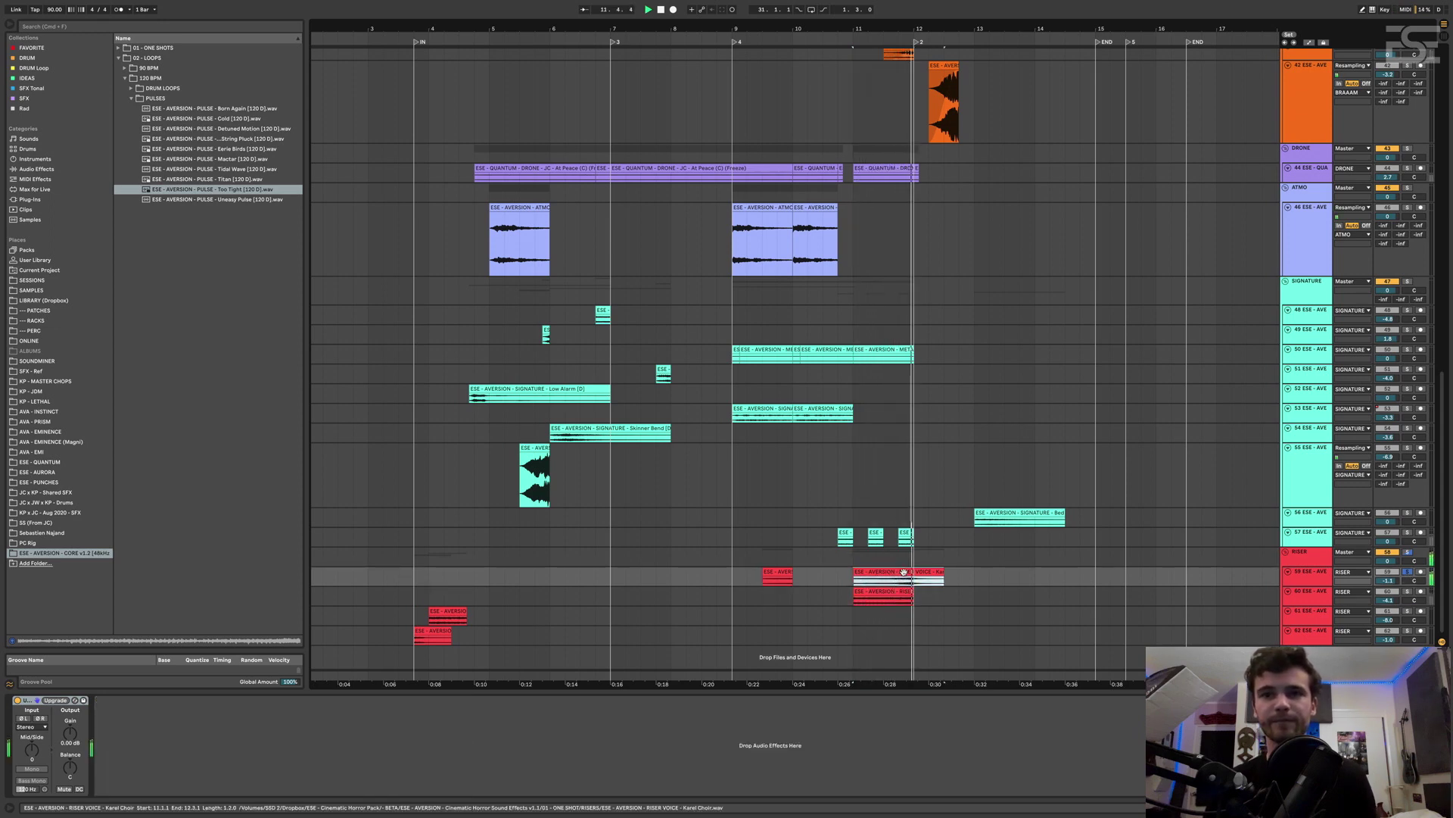
pyautogui.scroll(15, 1408, 303)
pyautogui.click(1407, 270)
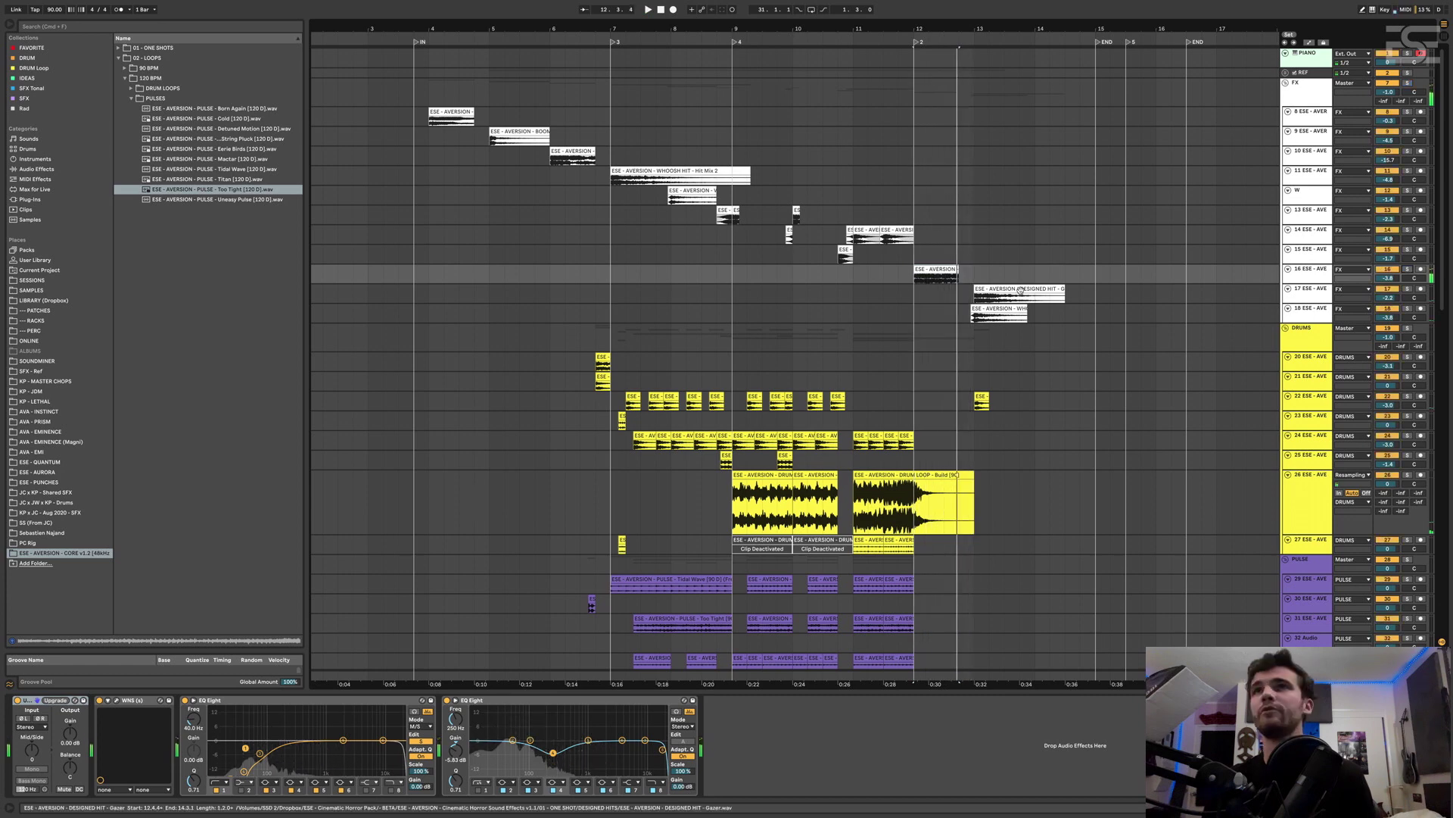
# Solo track 17, select whoosh-hit track 18 and enlarge its lane, then move down to the DRONE tracks
pyautogui.click(1408, 288)
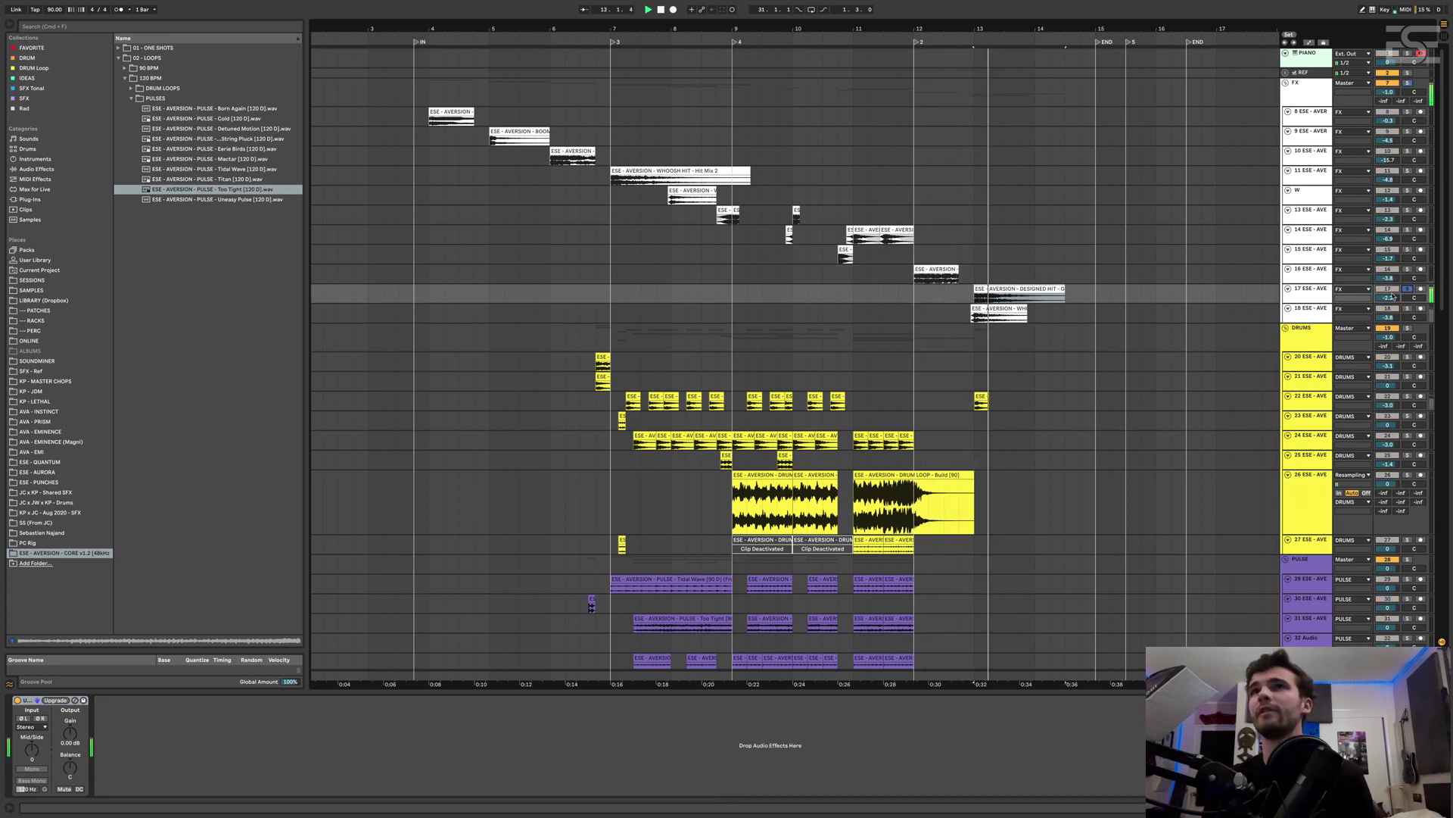
pyautogui.click(1403, 309)
pyautogui.scroll(5, 1174, 369)
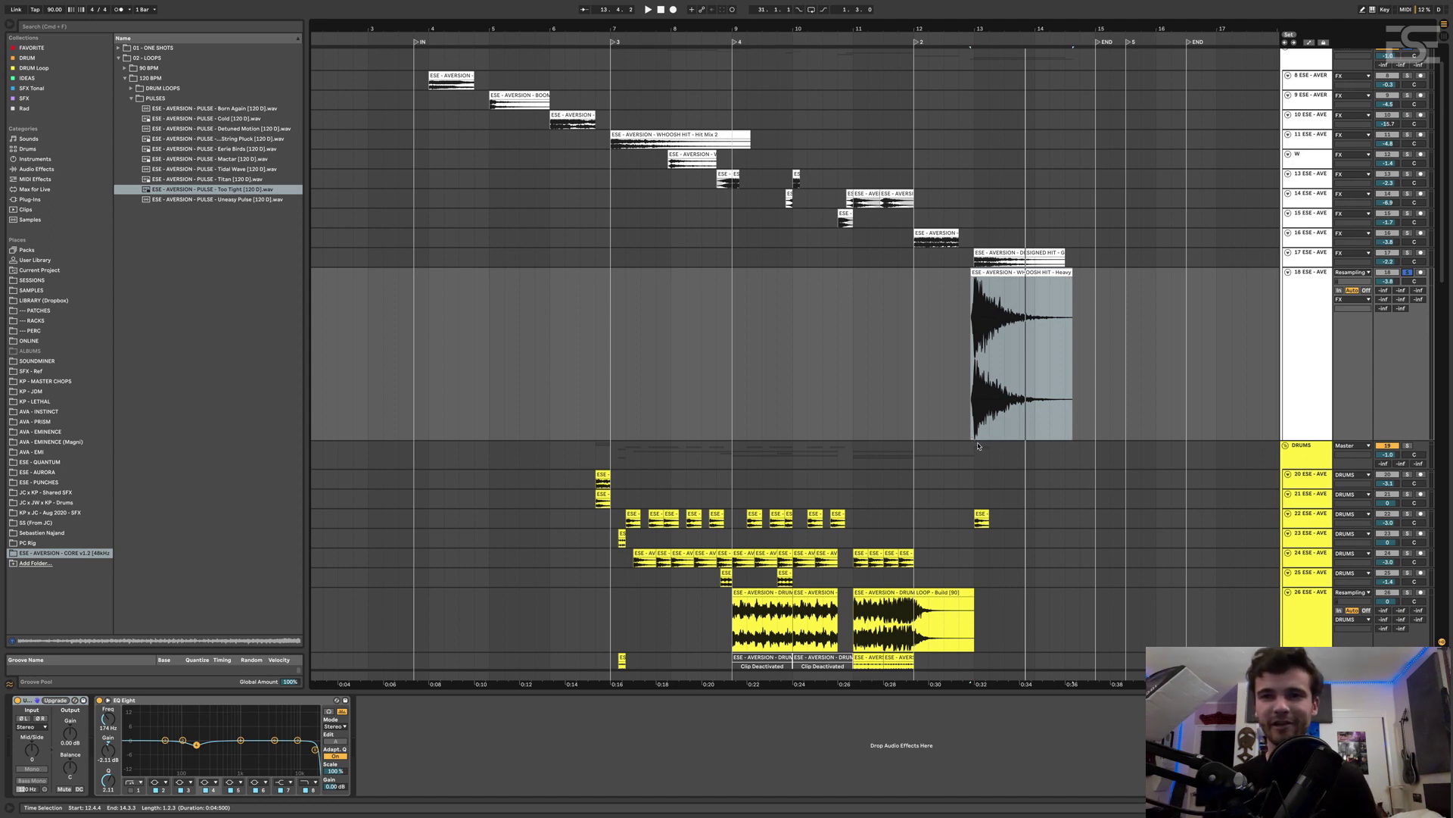
pyautogui.scroll(-3, 977, 446)
pyautogui.scroll(-10, 978, 446)
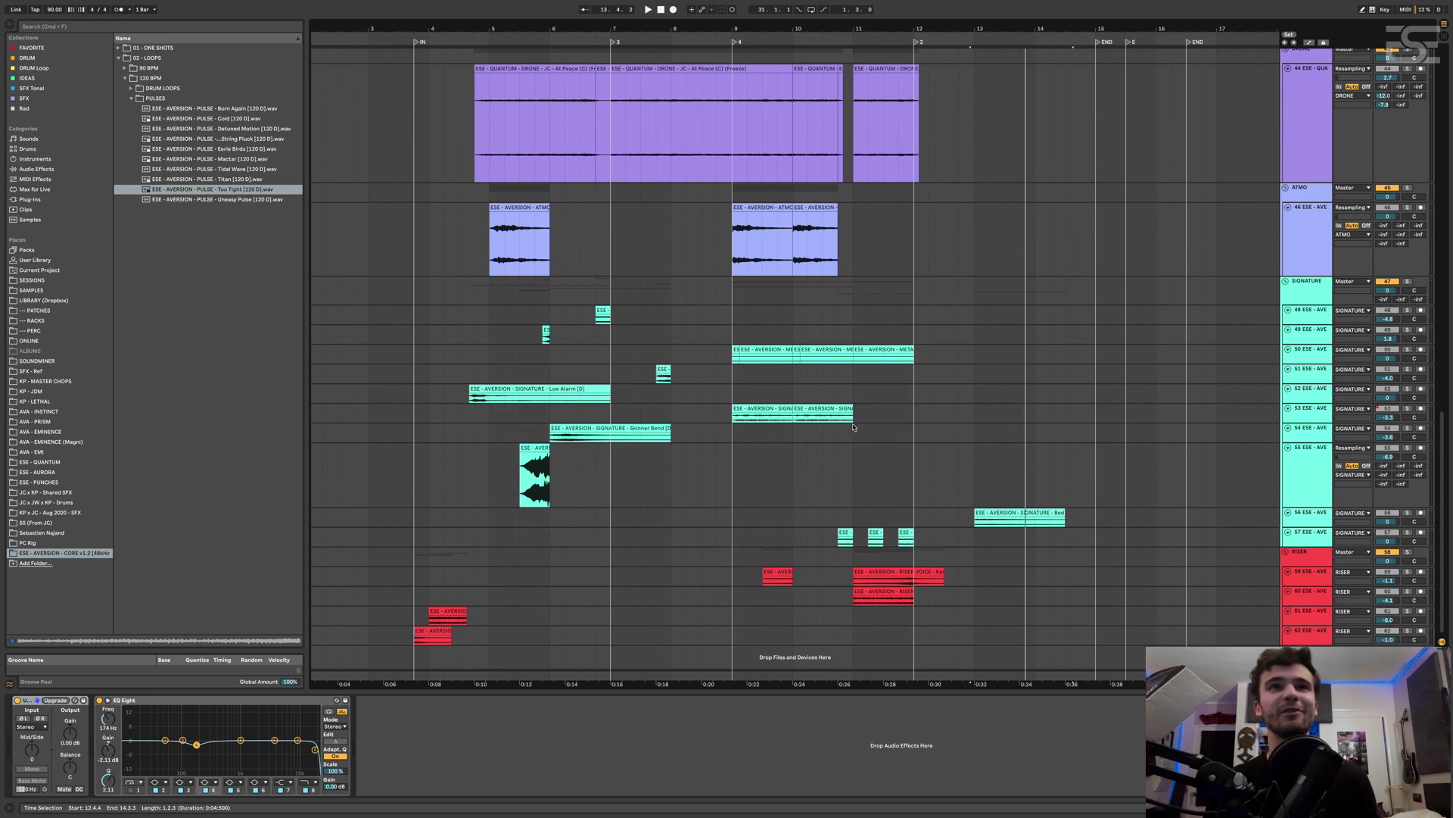
pyautogui.click(533, 446)
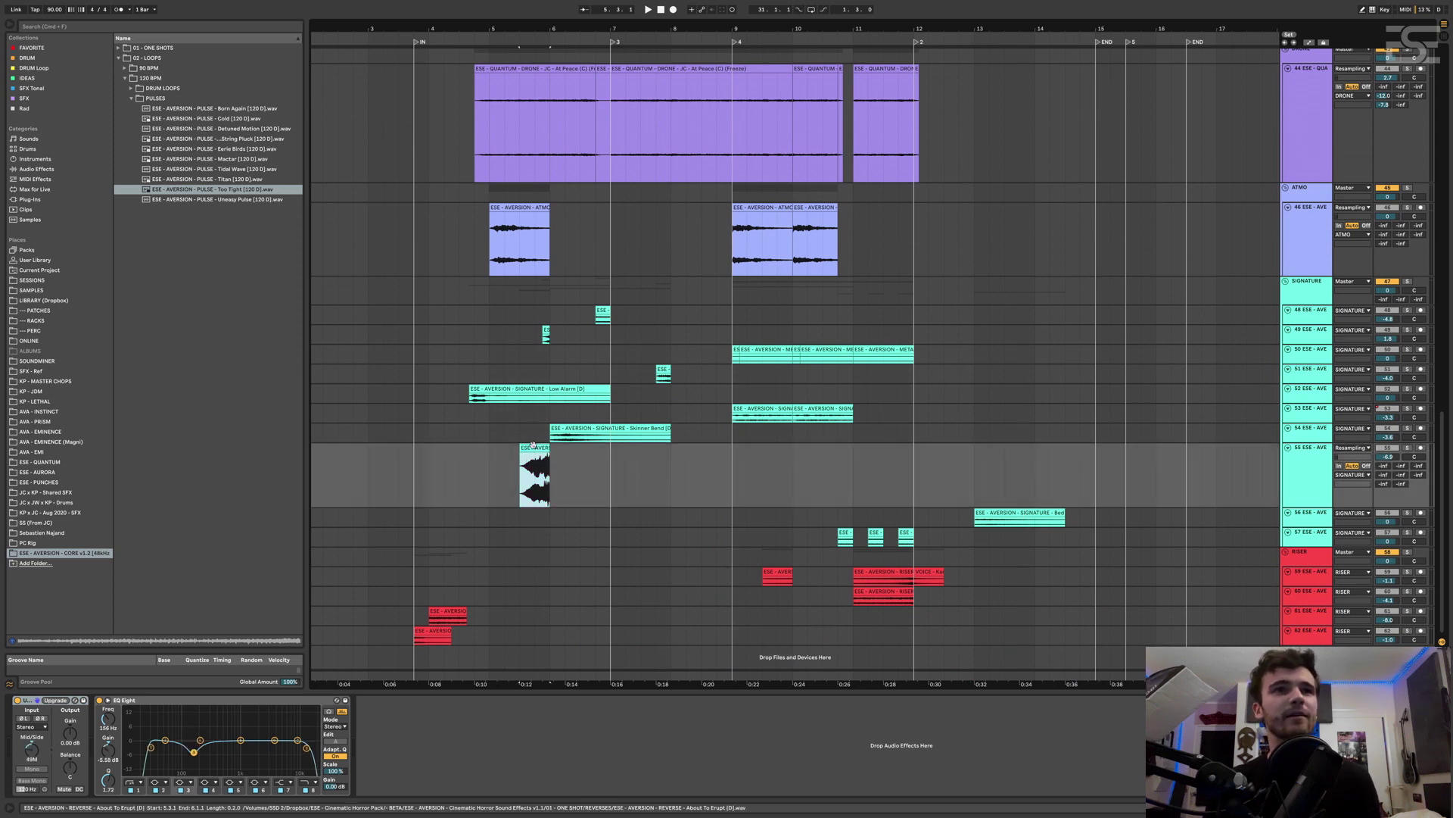
pyautogui.scroll(5, 485, 412)
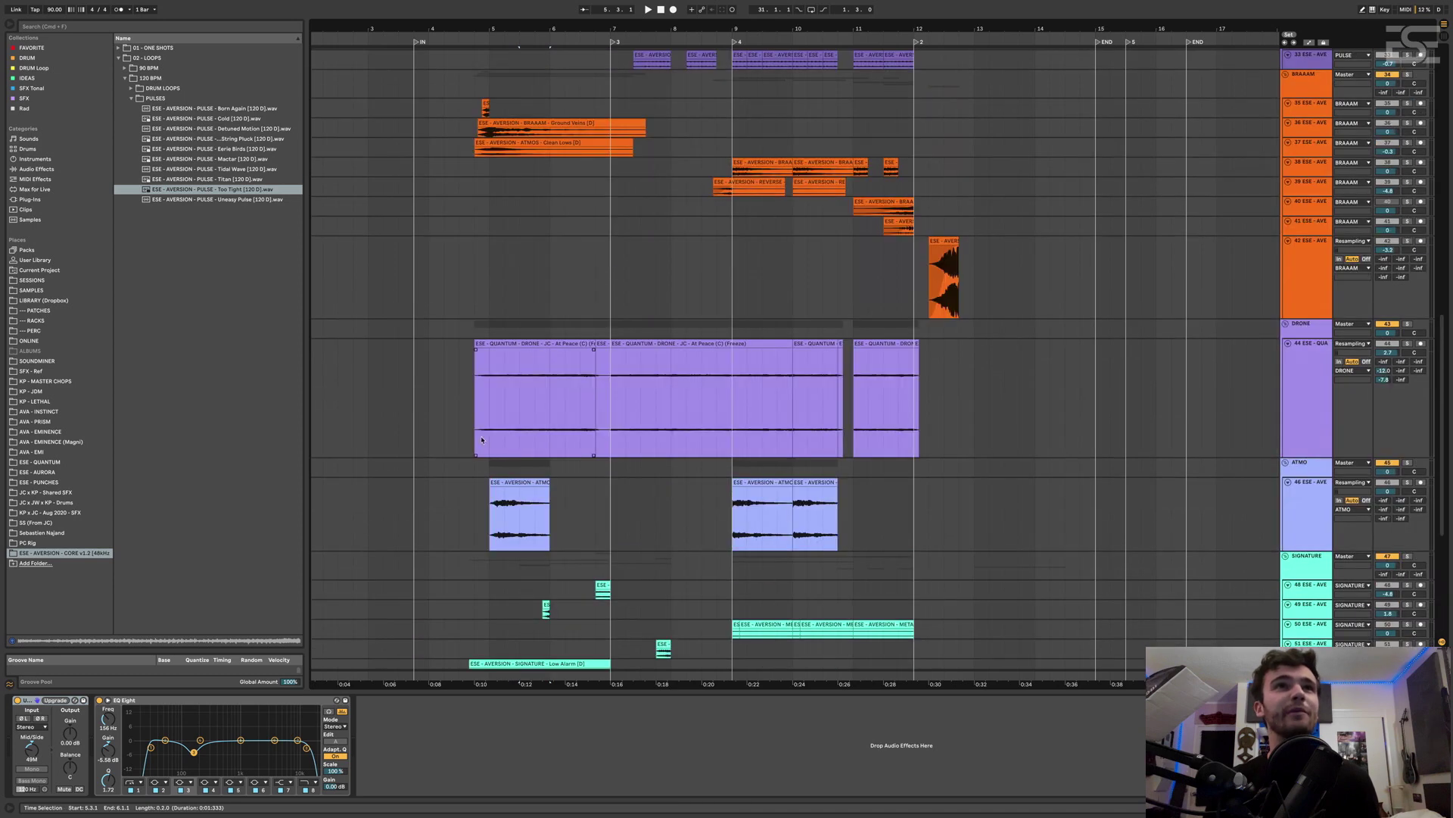
pyautogui.click(486, 371)
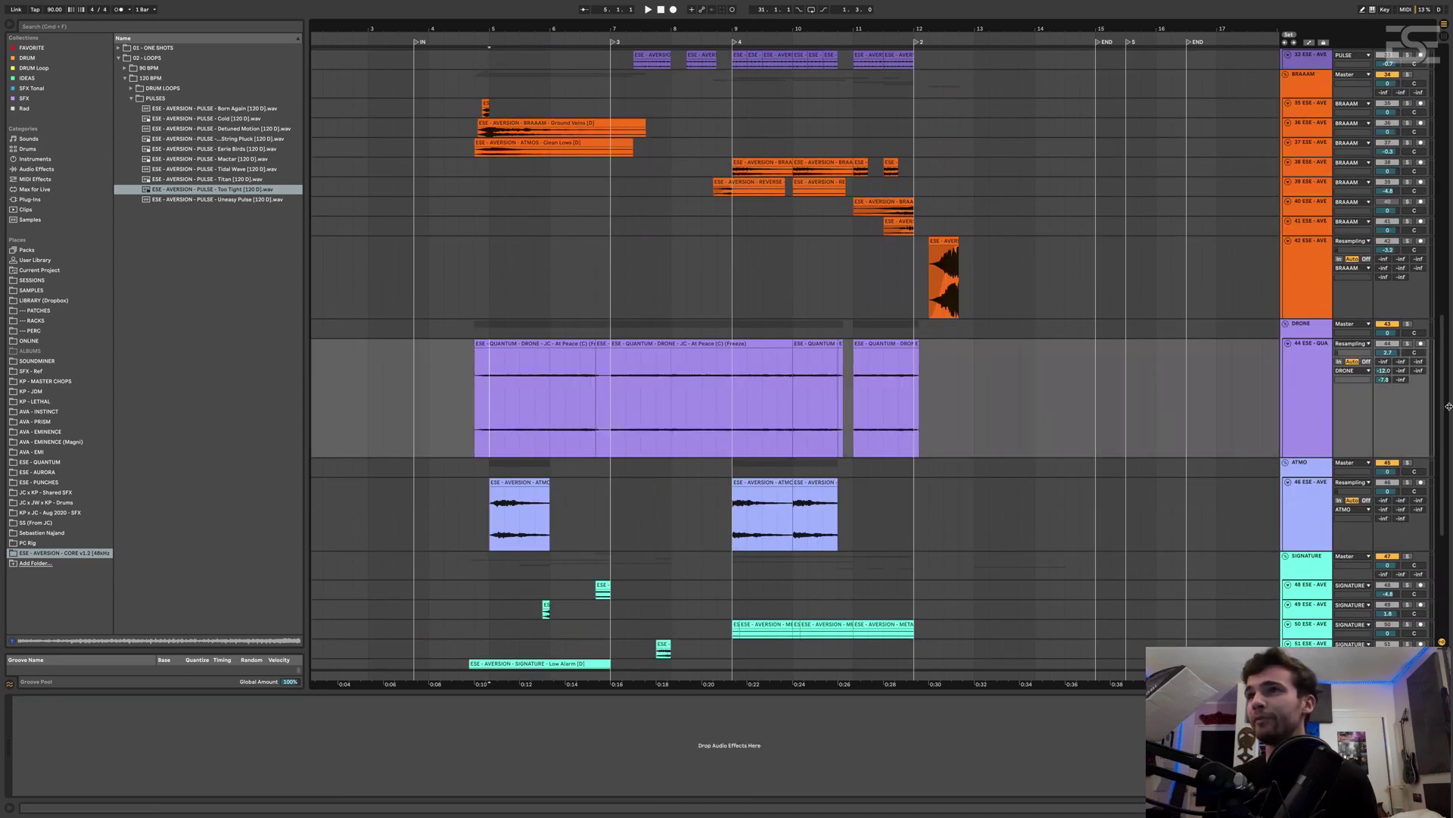
pyautogui.press('space')
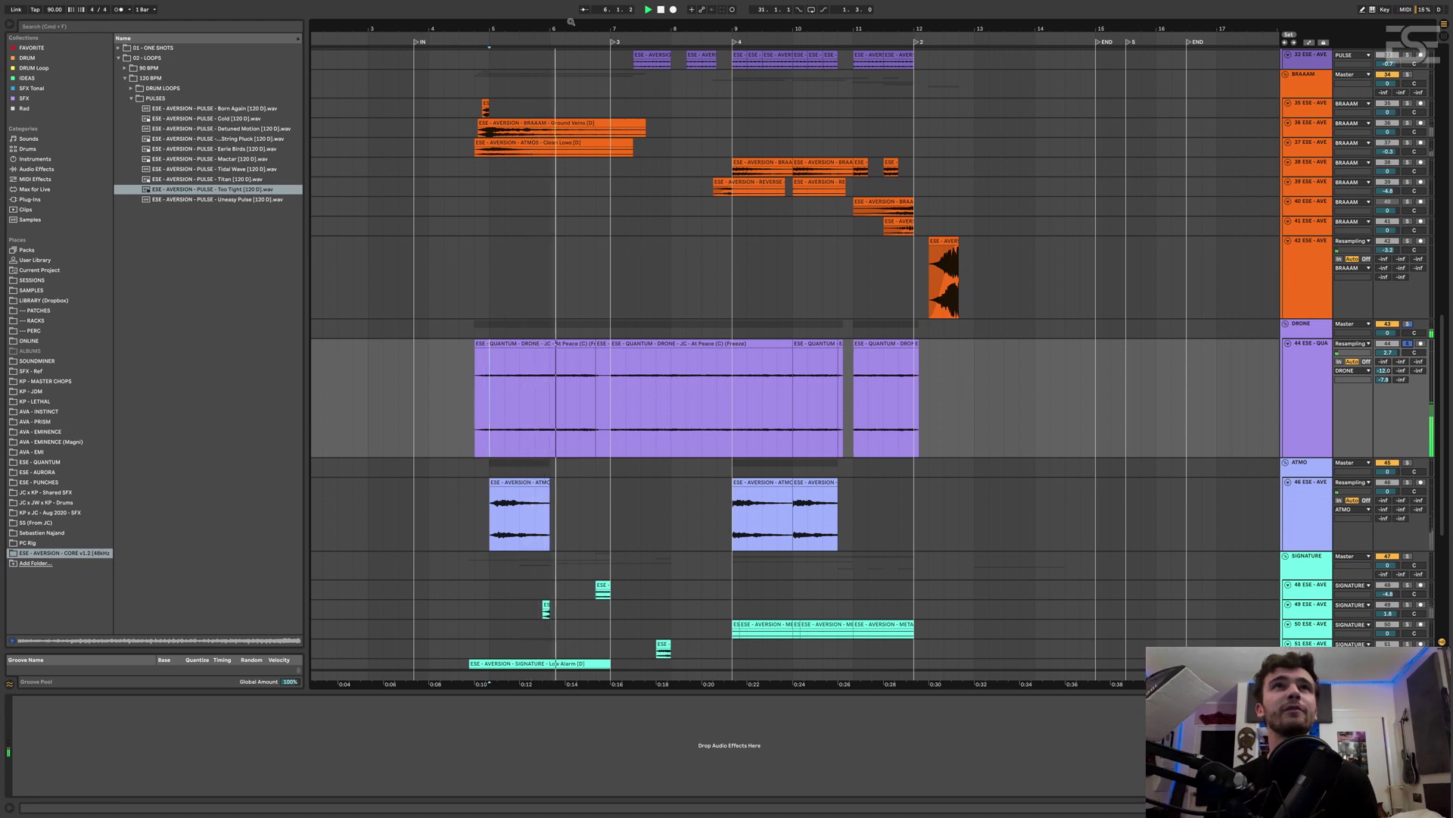
pyautogui.press('+')
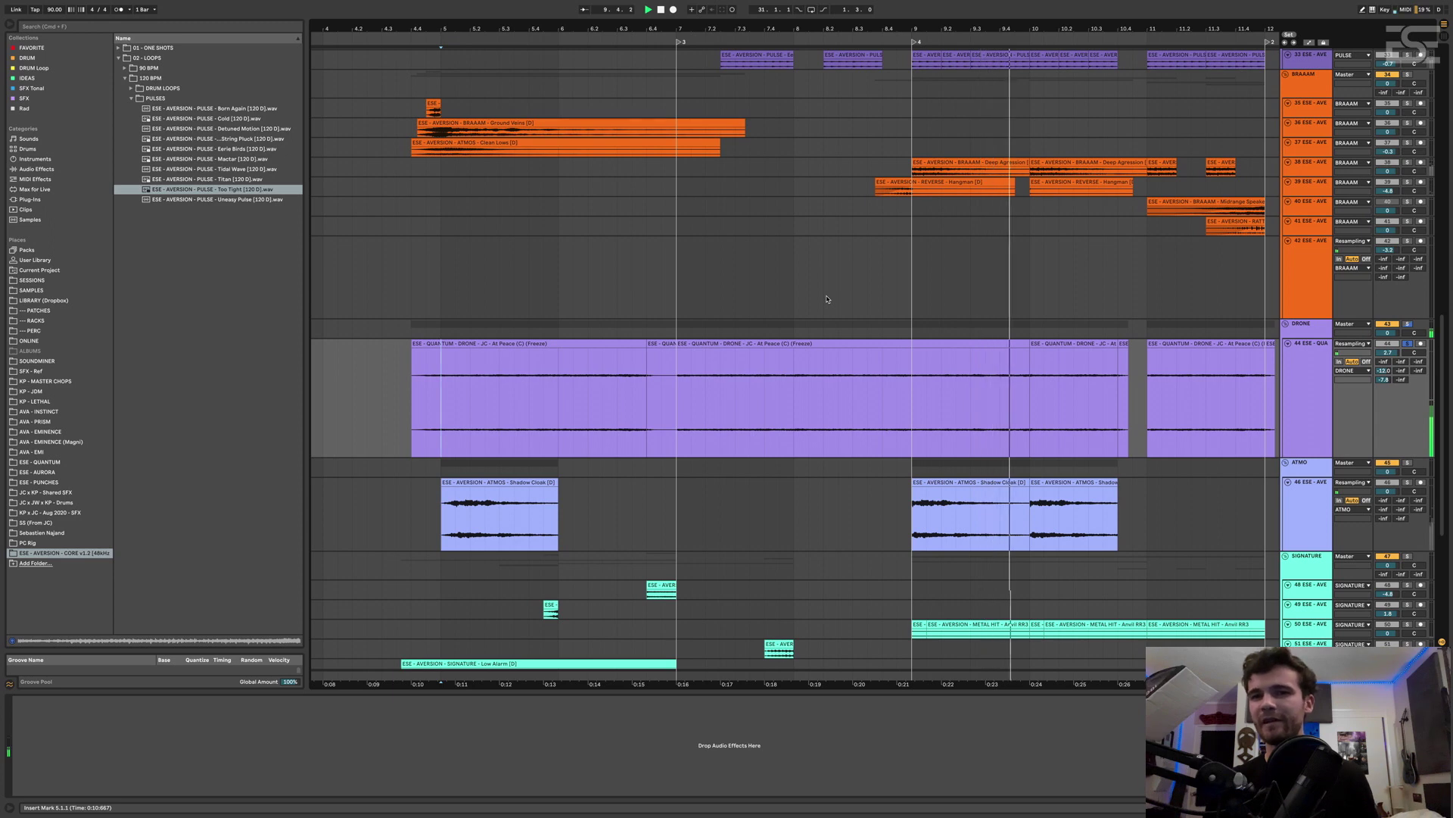
# Play back the first drone clip, then solo track 57 and play it alone
pyautogui.click(453, 362)
pyautogui.press('space')
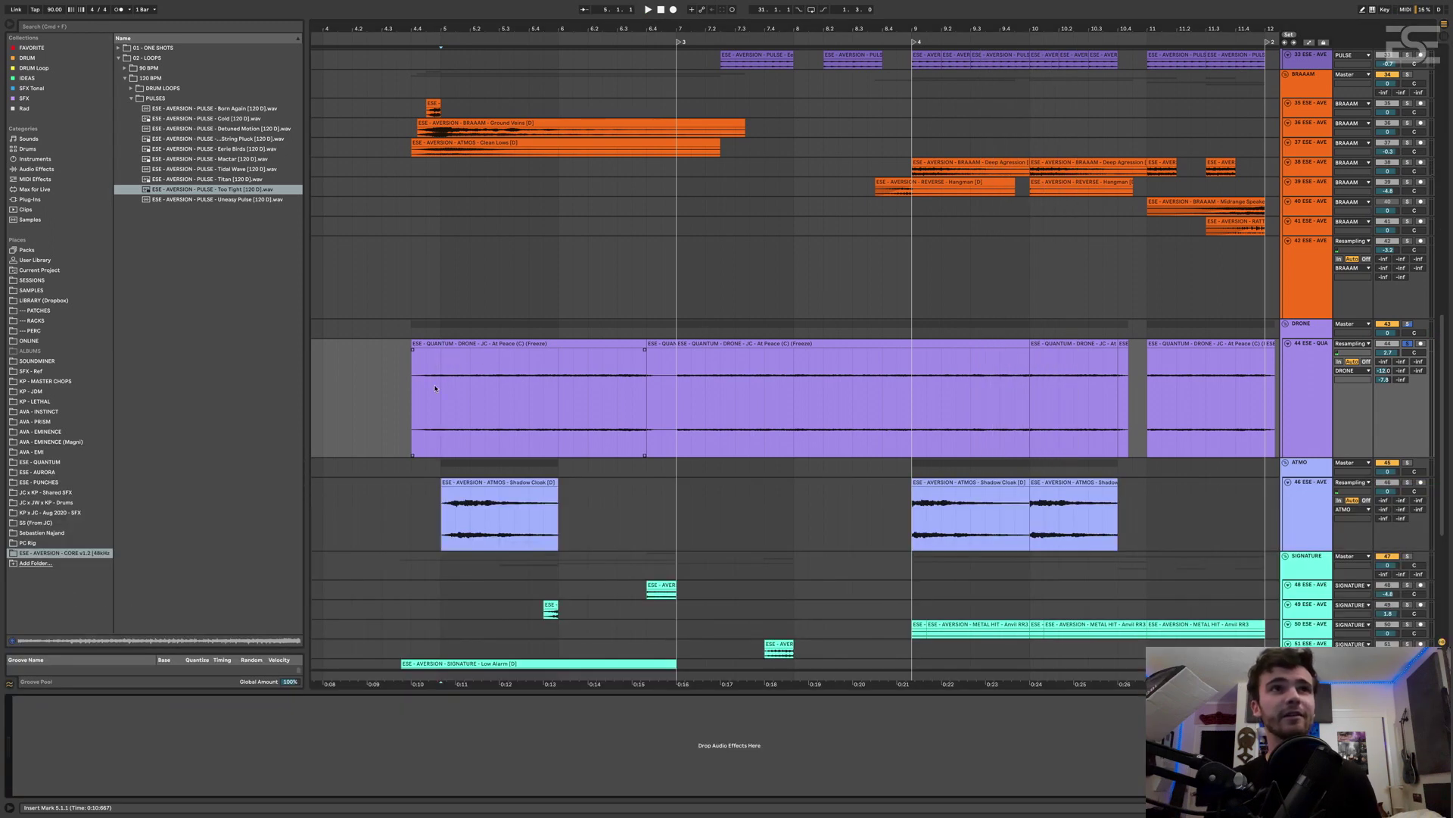
pyautogui.press('space')
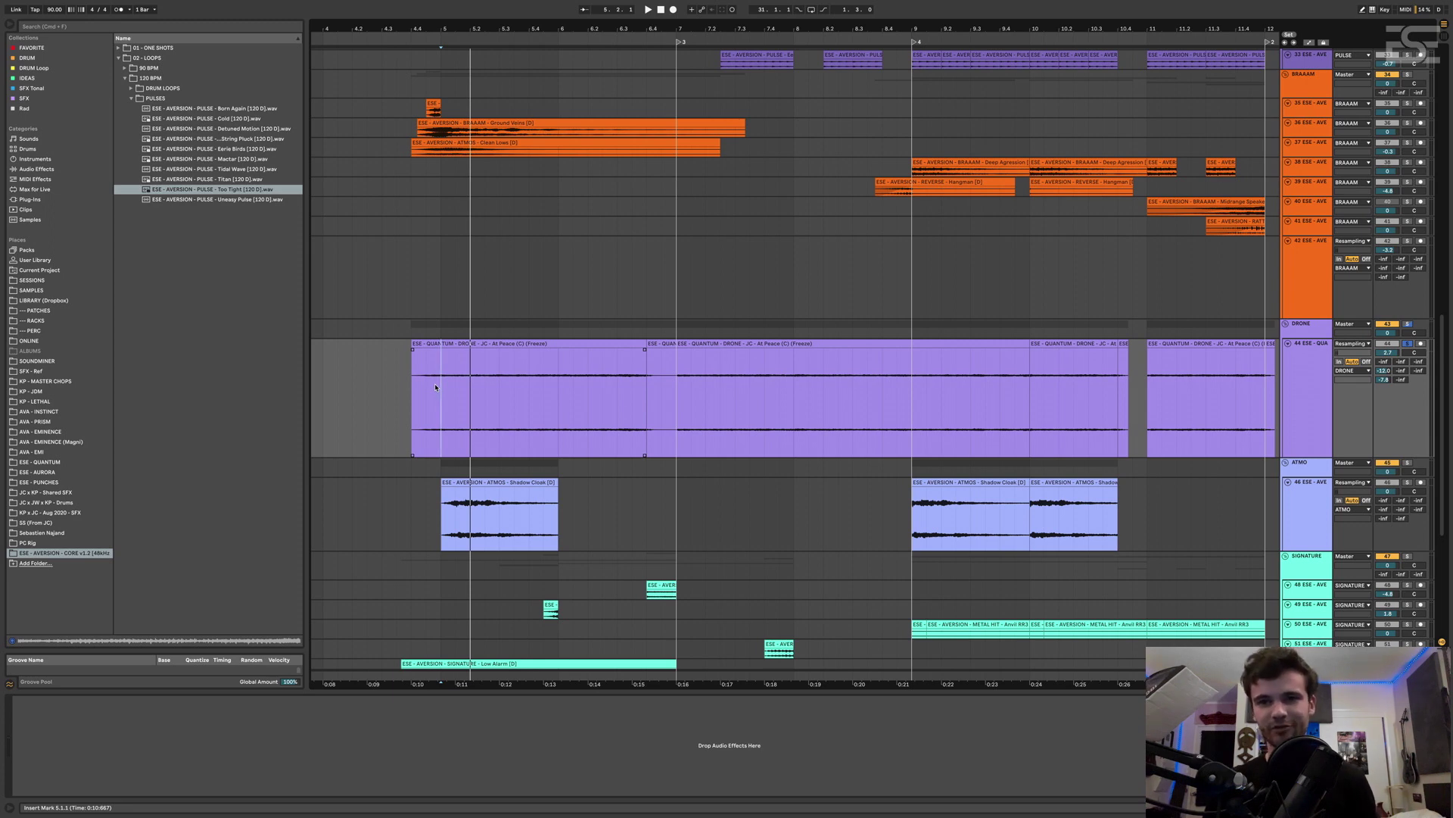
pyautogui.press('space')
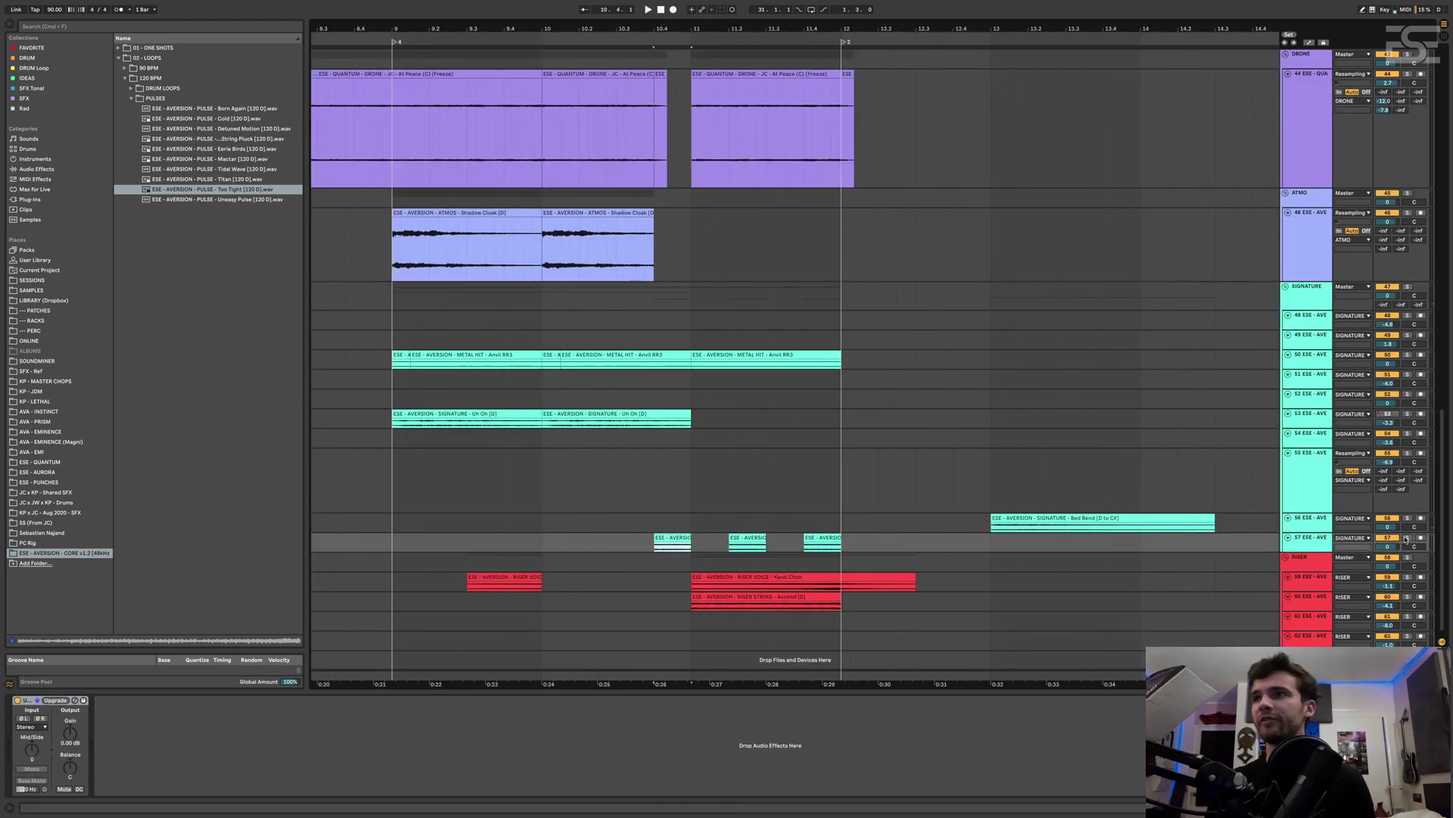
pyautogui.click(1406, 538)
pyautogui.press('space')
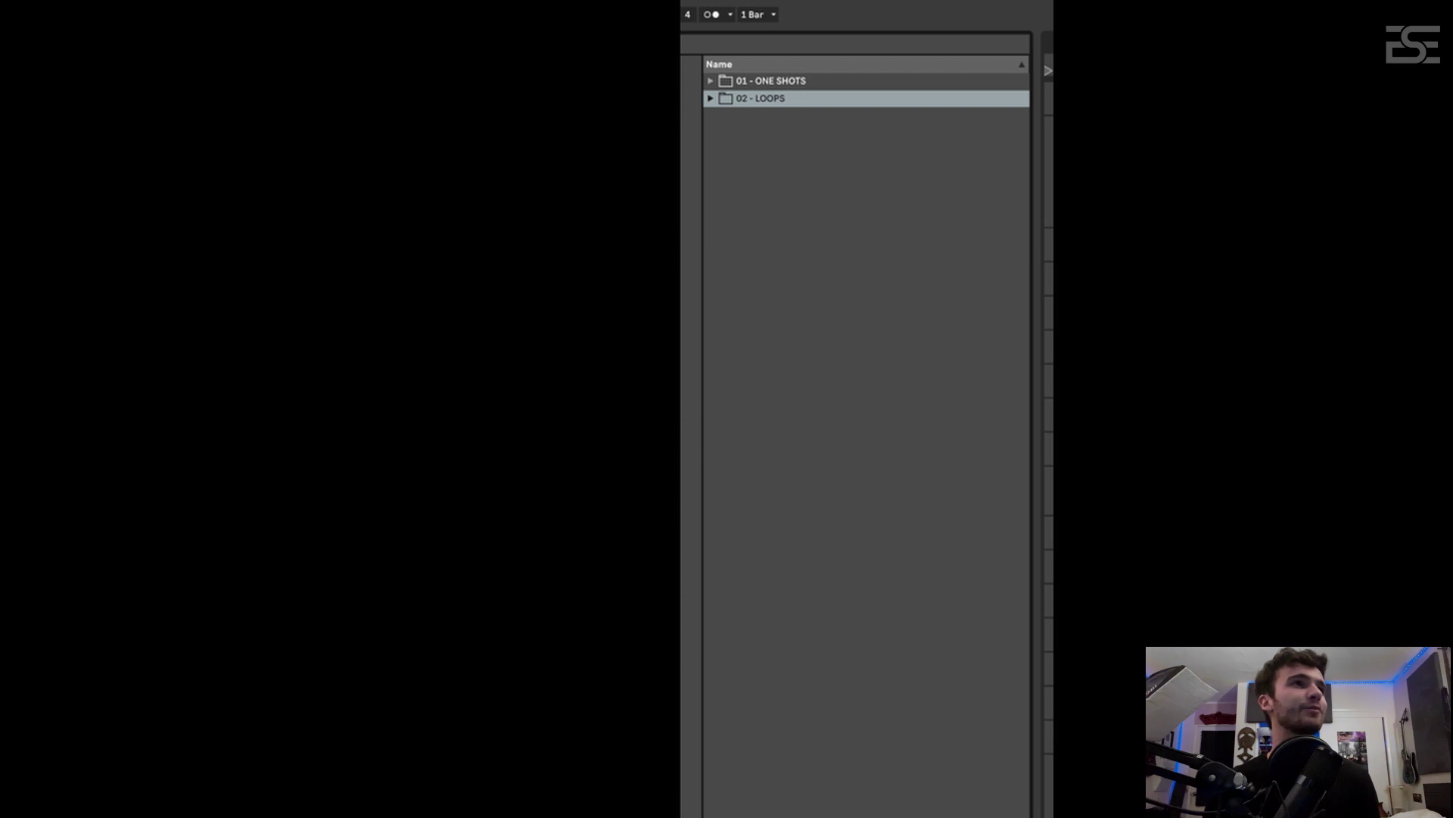
# Open ONE SHOTS > ATMOS and preview Bottom Of The Ocean, Clean Lows, College Of Magic, Deep Fried [D]
pyautogui.click(711, 82)
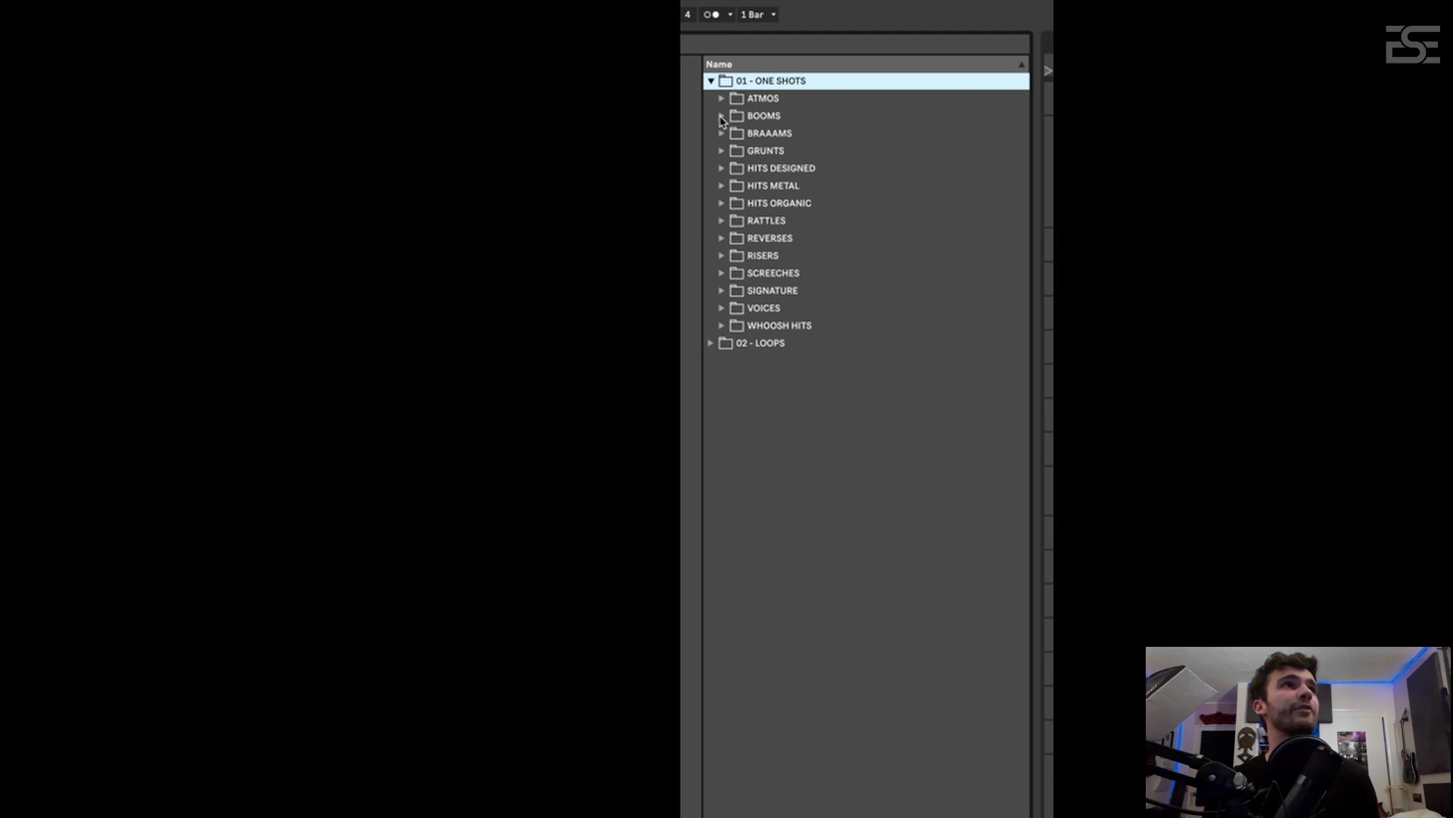
pyautogui.click(721, 99)
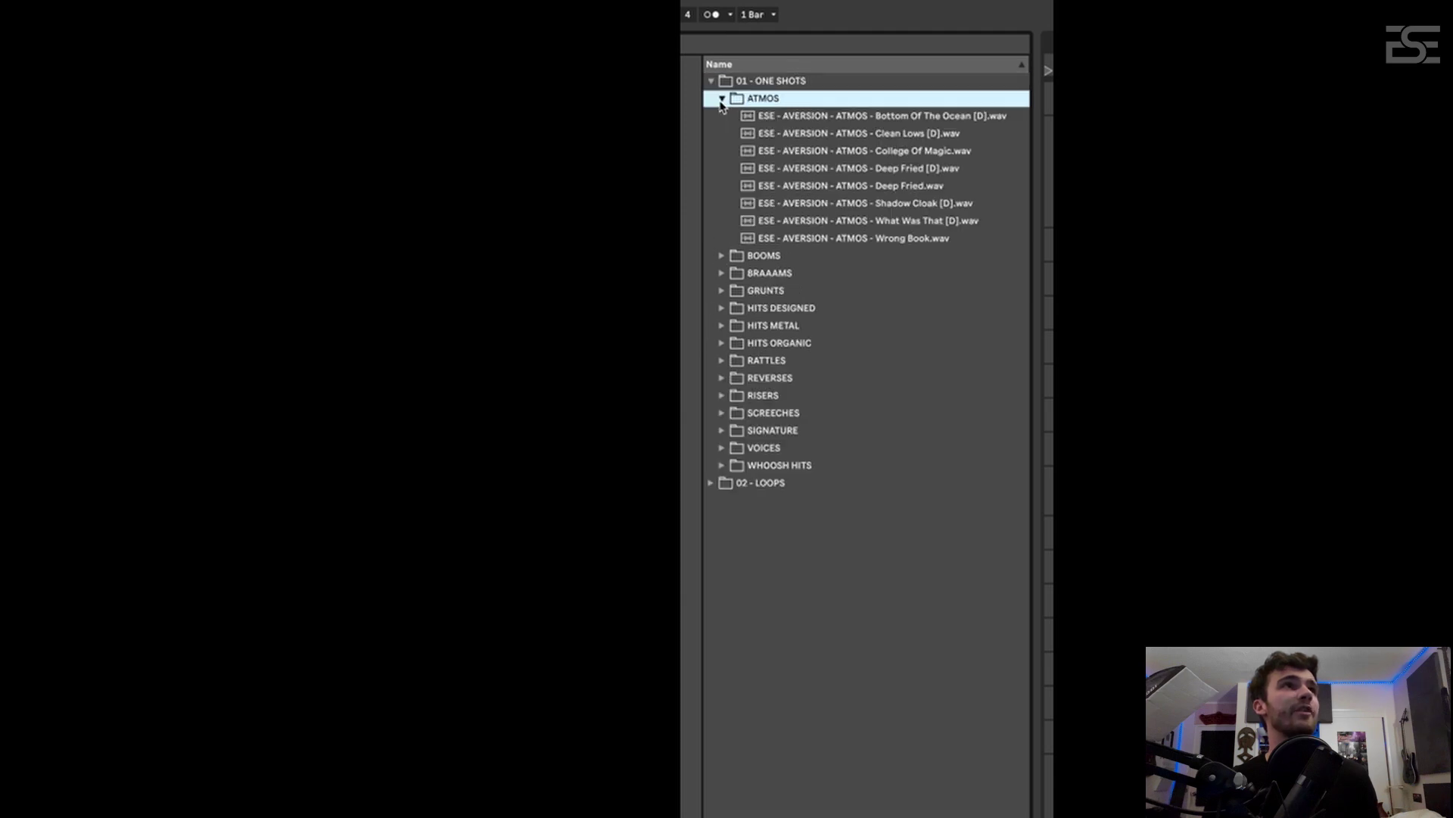
pyautogui.click(781, 118)
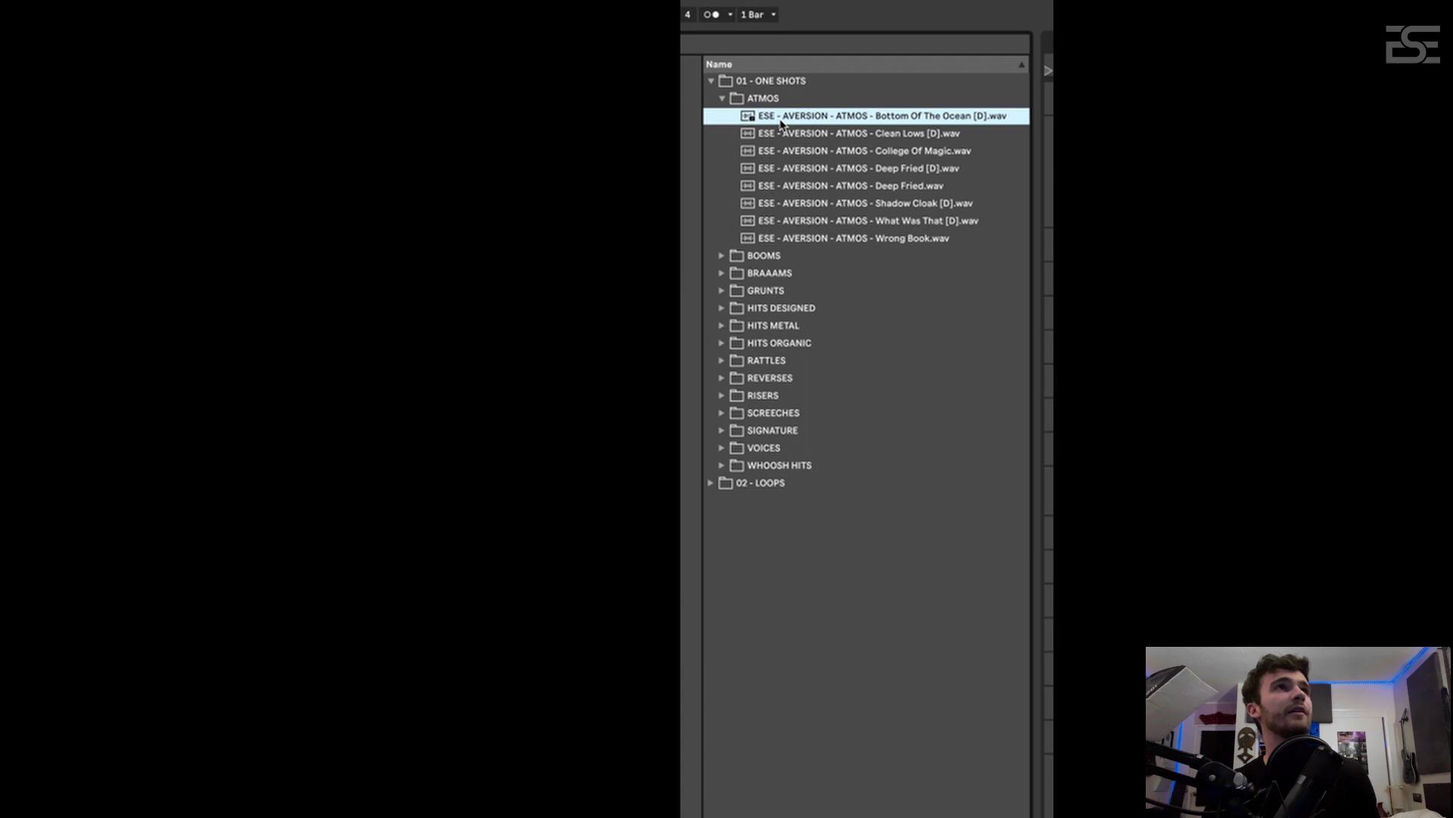
pyautogui.press('Down')
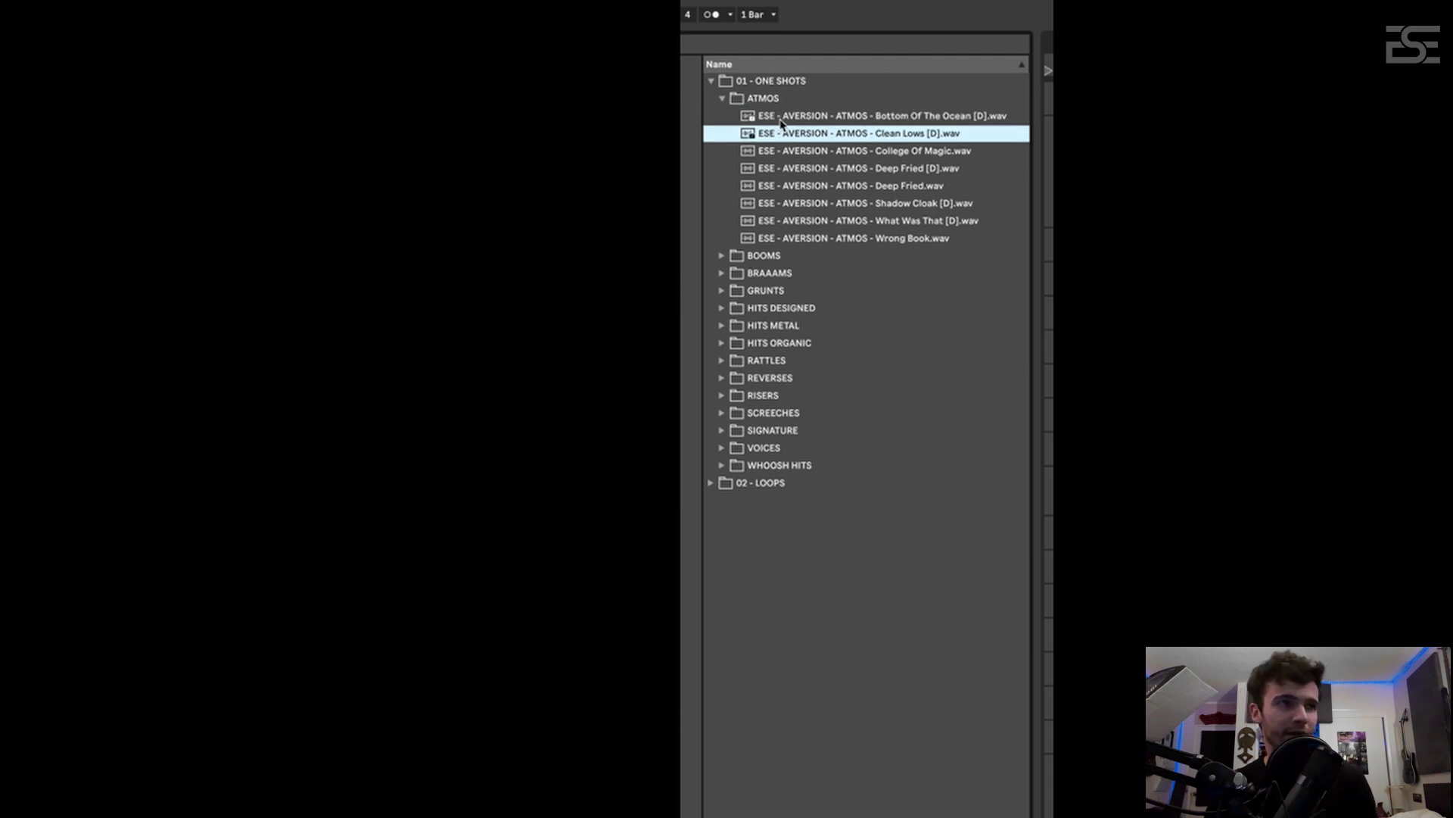
pyautogui.press('Down')
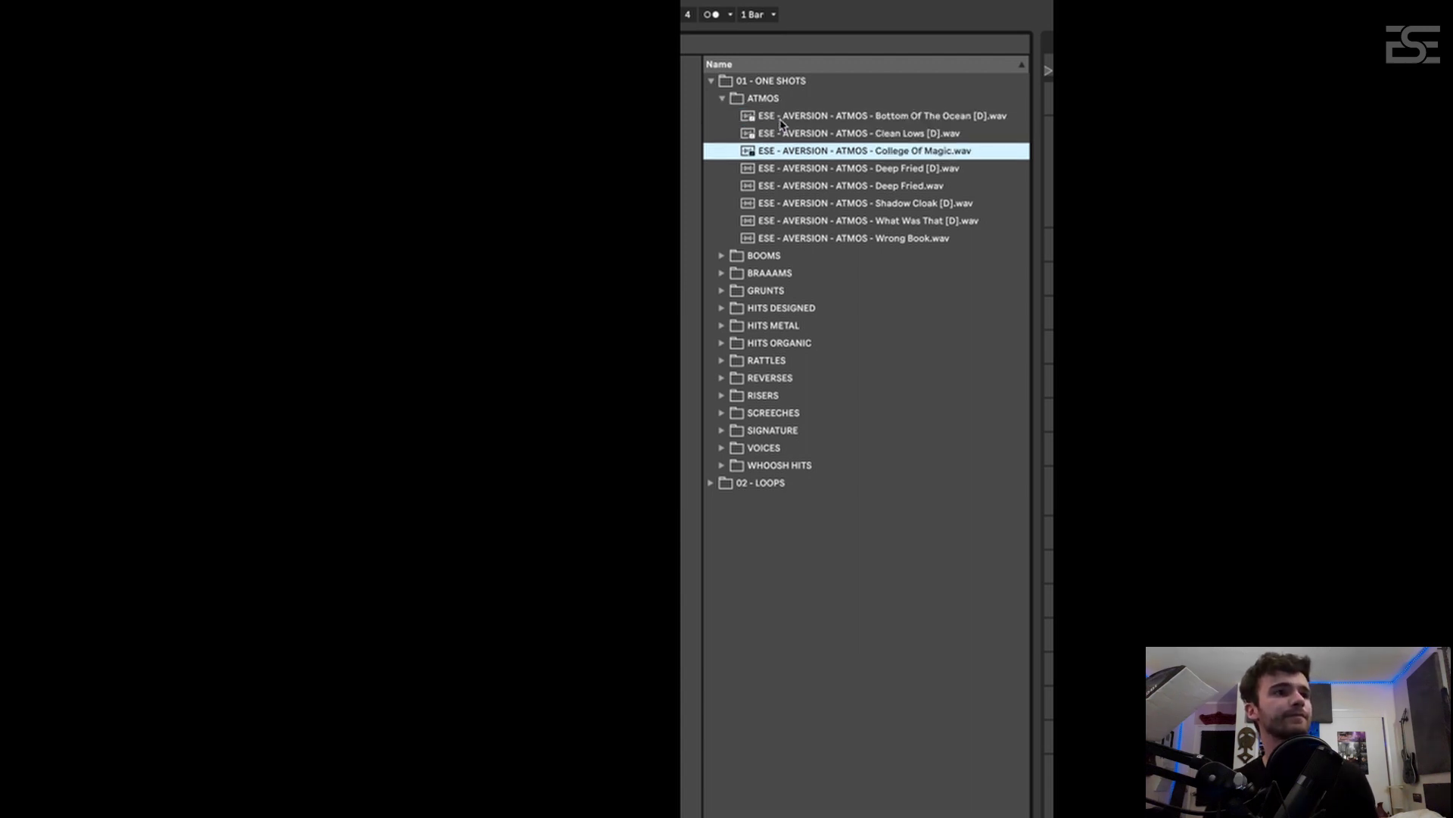
pyautogui.press('Down')
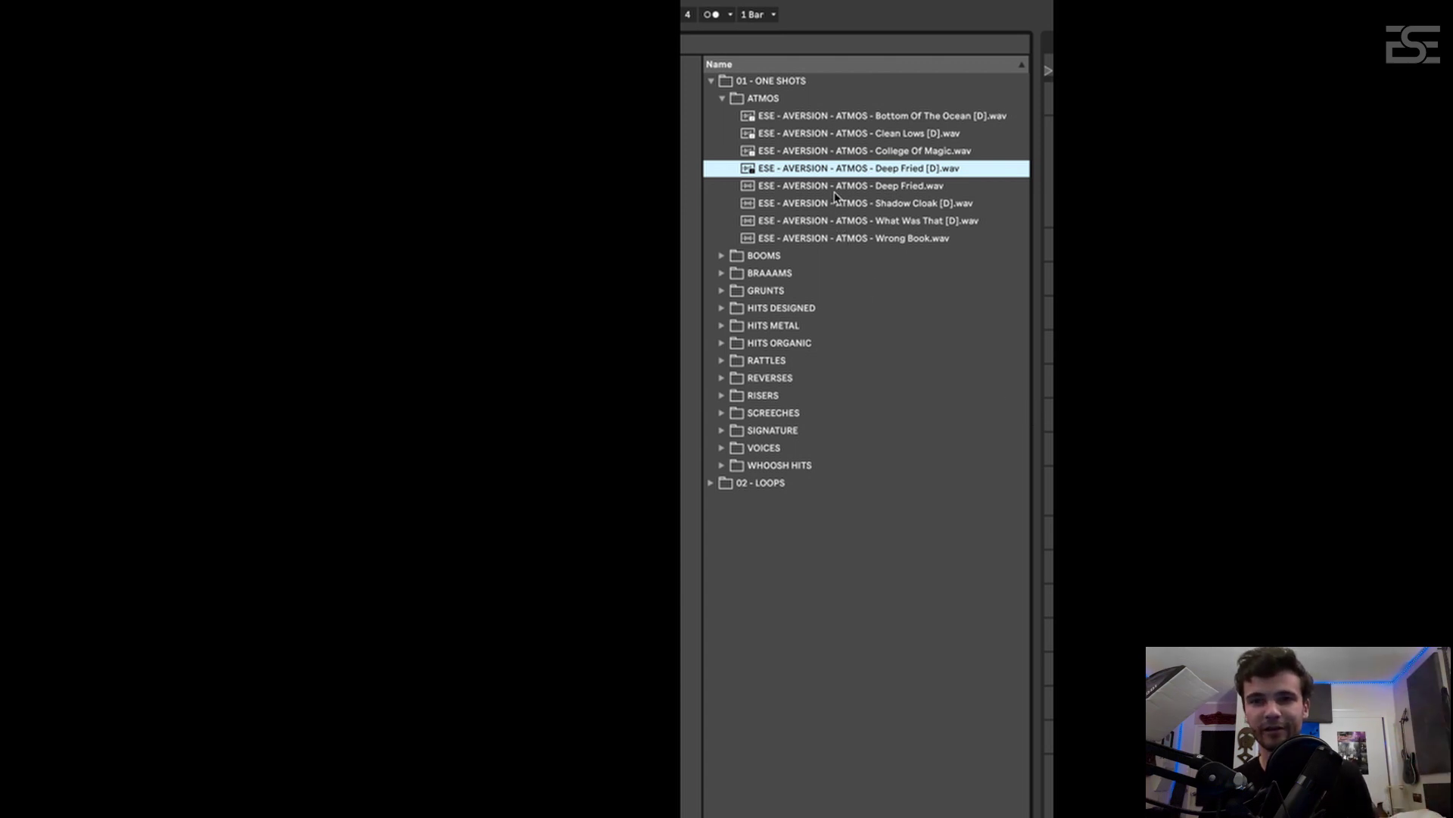
# Collapse ATMOS, expand BOOMS and preview the Shadow Cloak boom
pyautogui.press('Left')
pyautogui.press('Down')
pyautogui.press('Right')
pyautogui.press('Down')
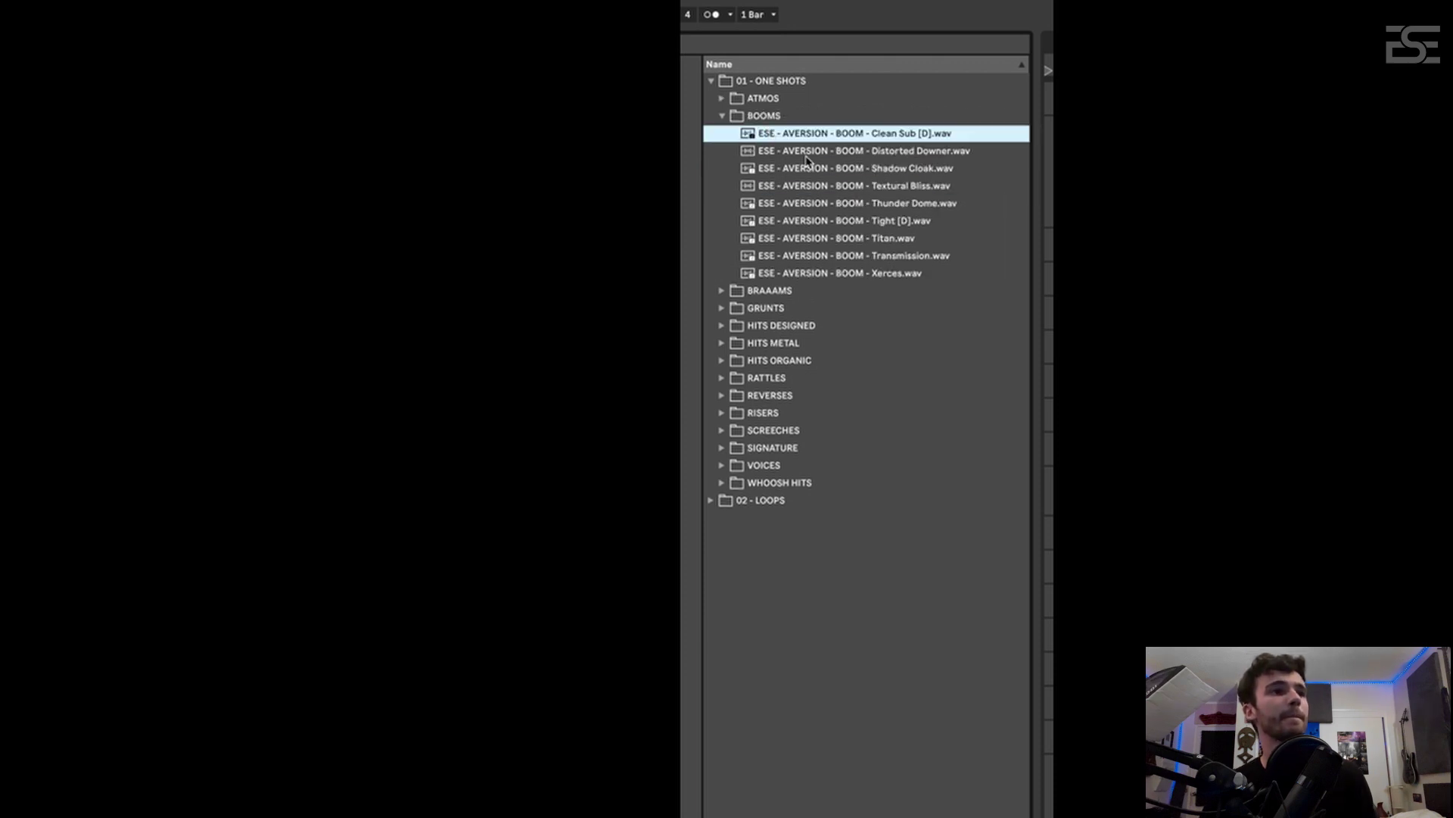
pyautogui.press('Down')
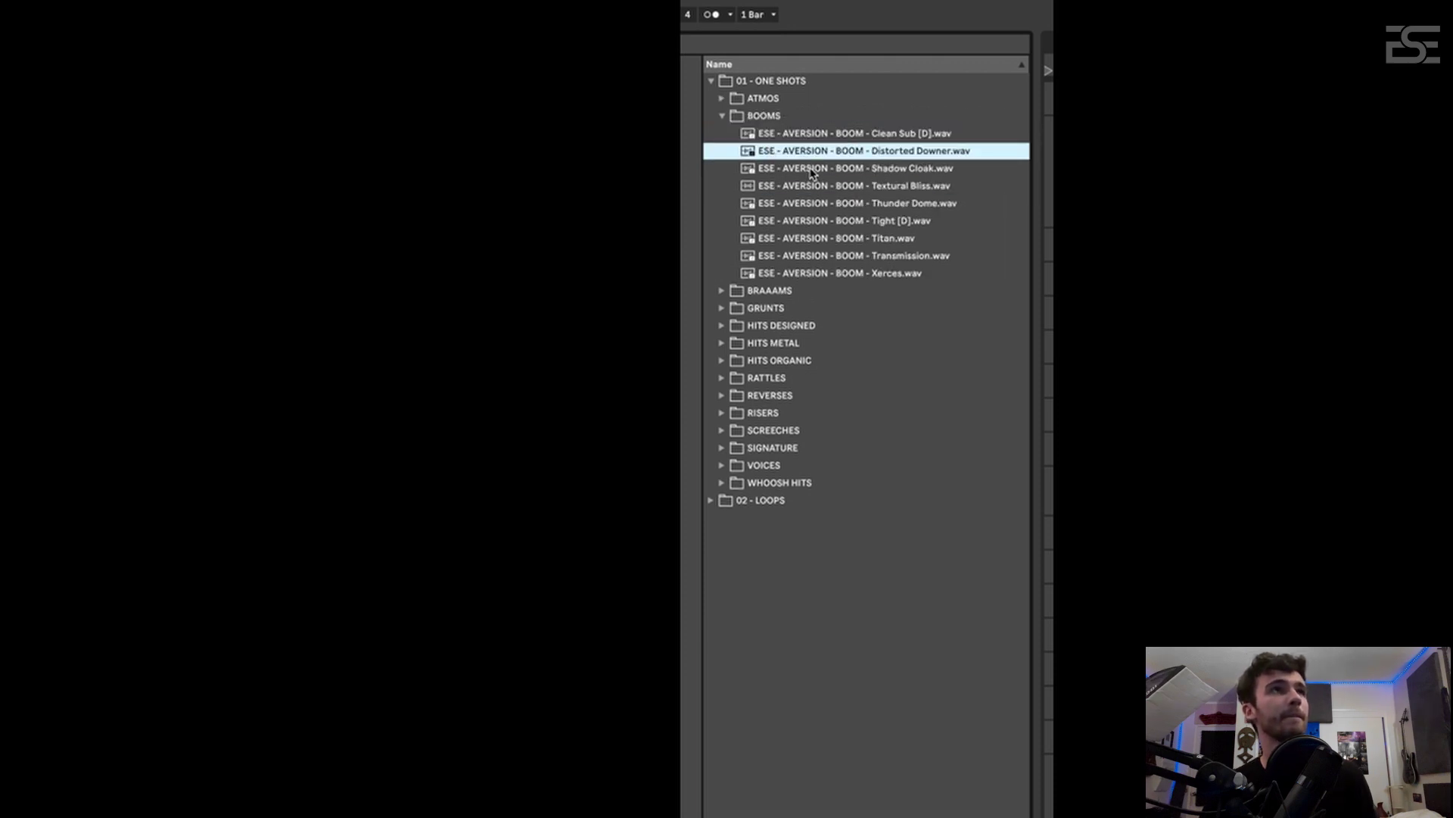
pyautogui.press('Down')
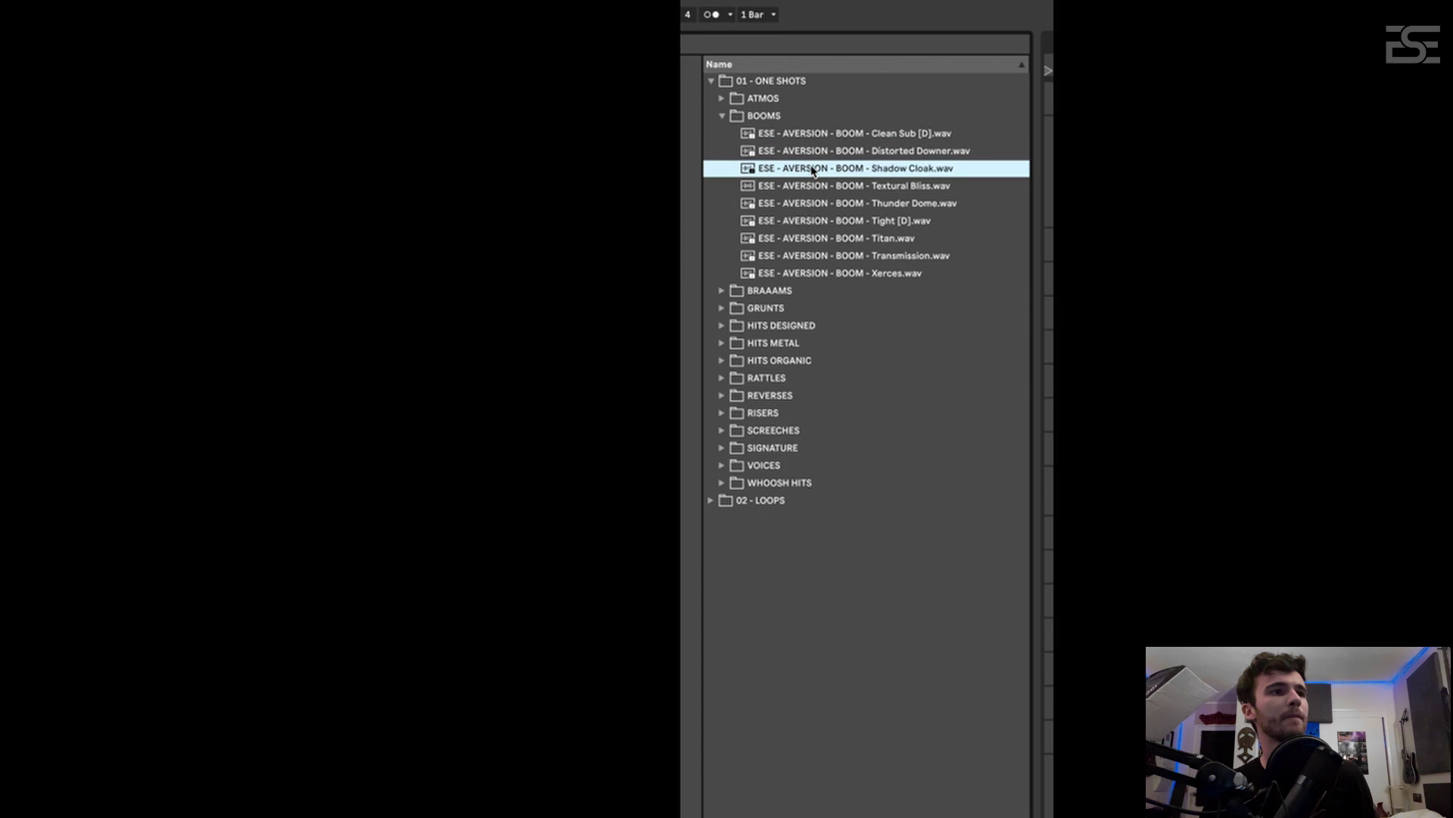
# Preview the Textural Bliss, Thunder Dome, Clean Sub, Xerces and Transmission booms
pyautogui.click(815, 186)
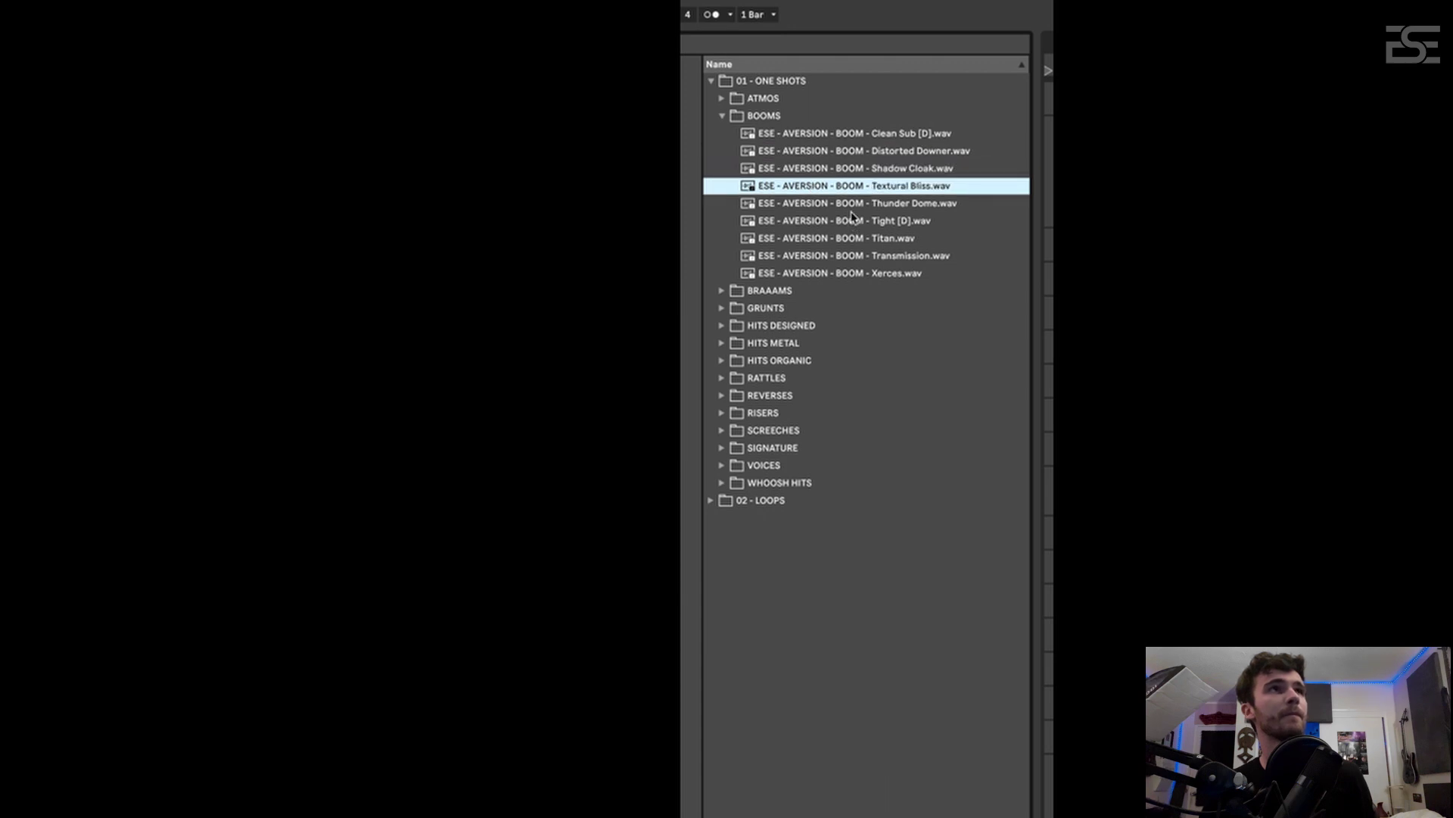
pyautogui.click(851, 206)
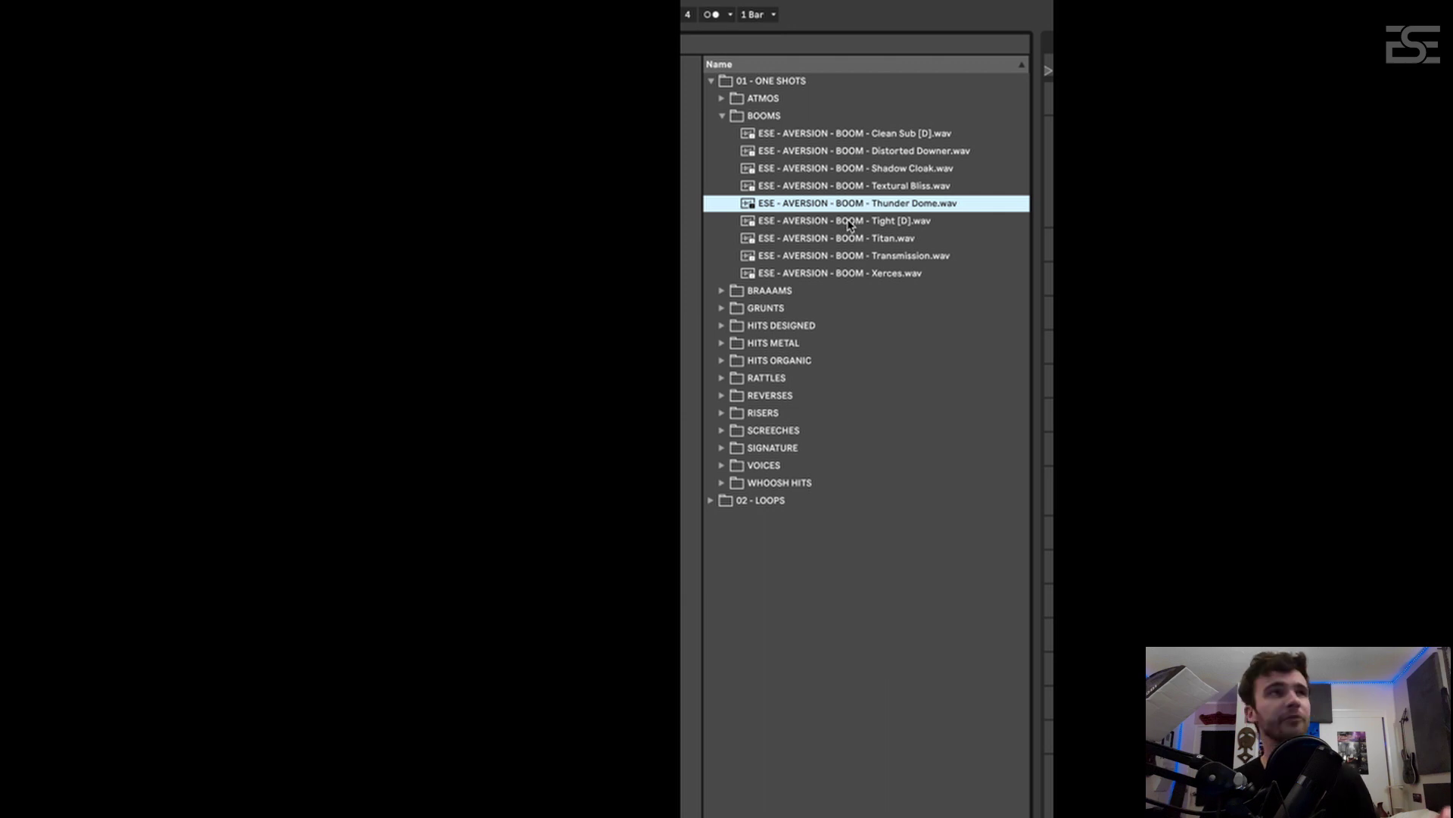
pyautogui.click(862, 135)
pyautogui.click(844, 274)
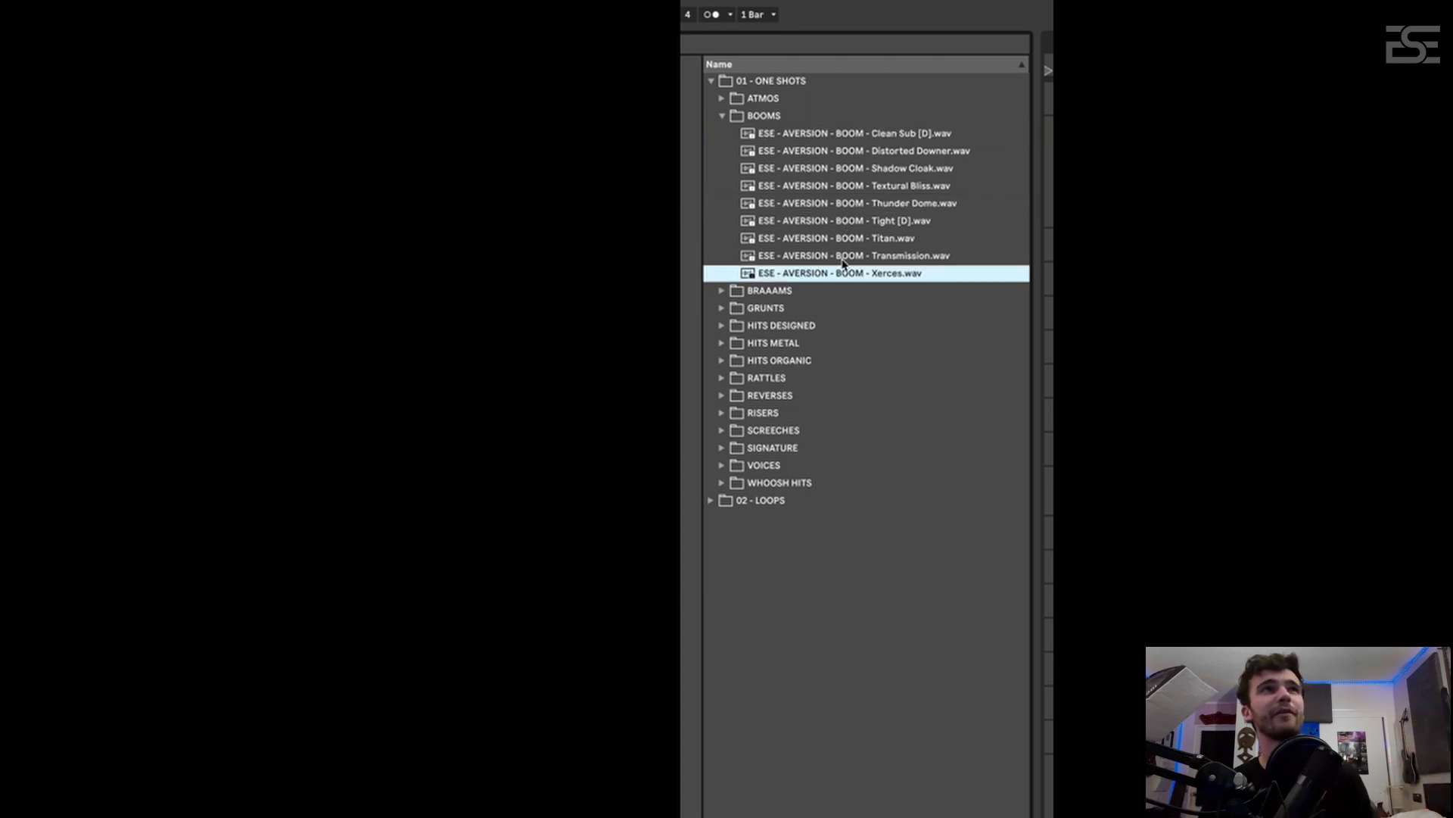
pyautogui.click(846, 258)
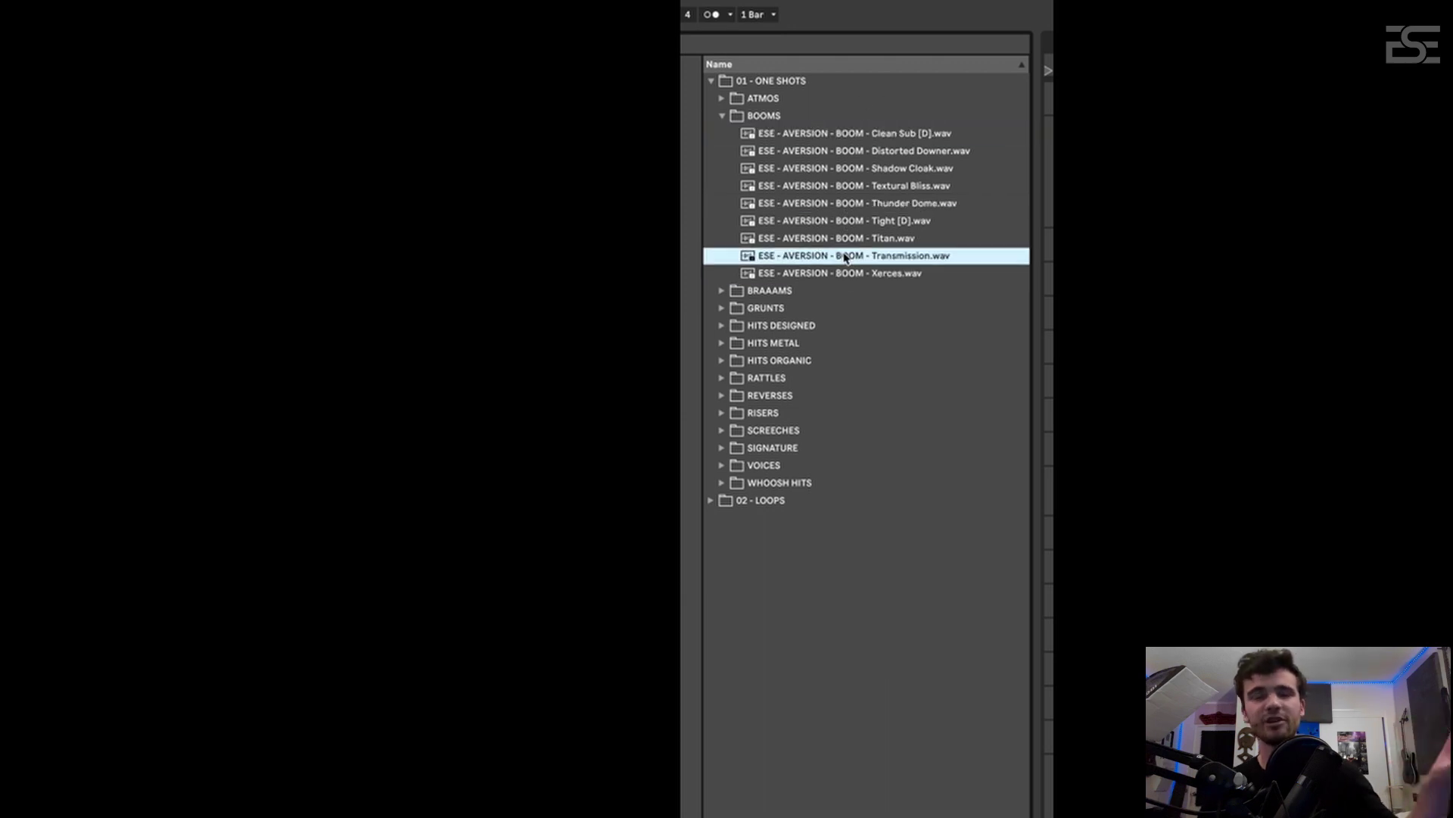
pyautogui.click(851, 204)
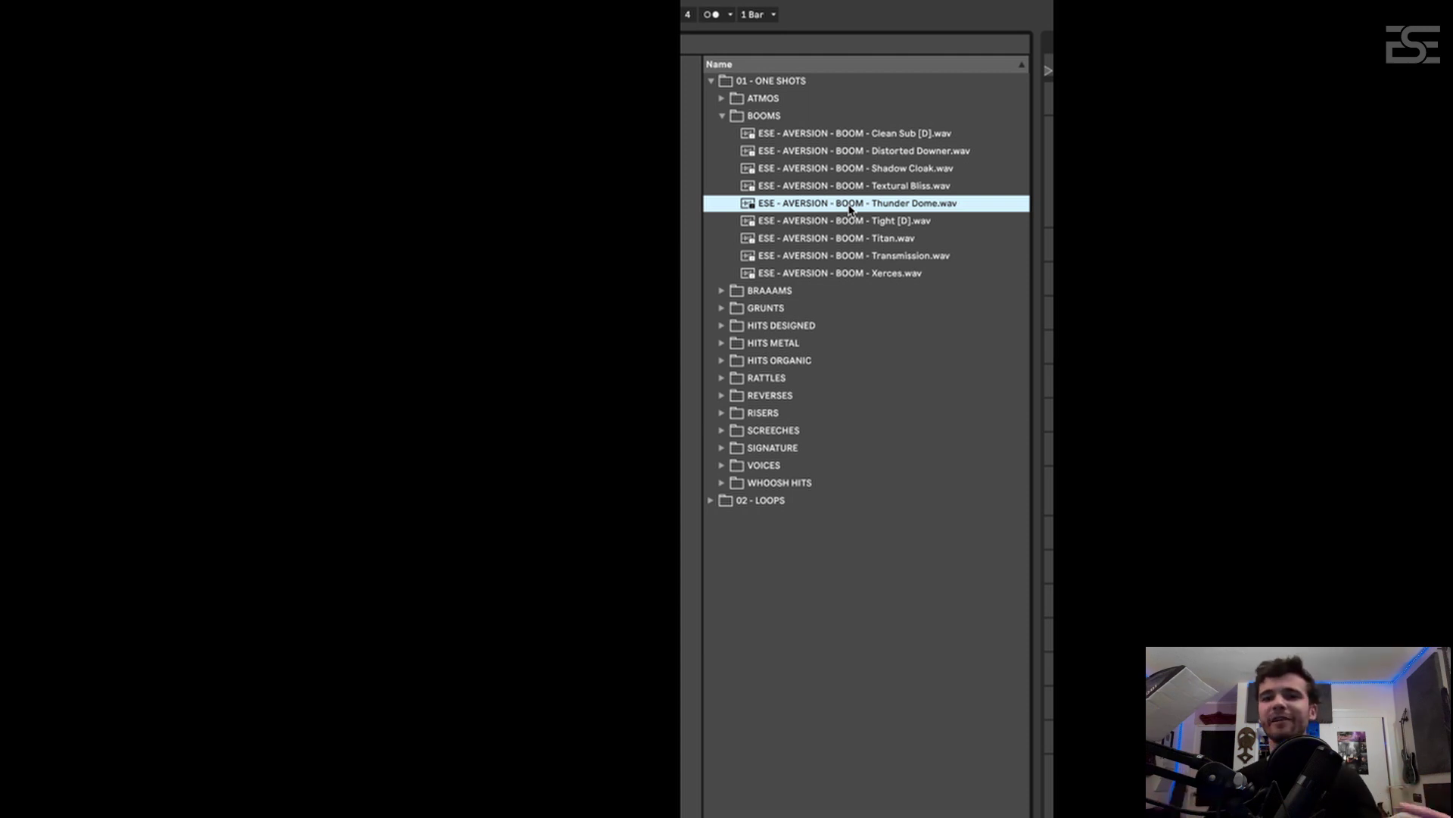
# Swap BOOMS for BRAAAMS and preview every braaam from Alien through Obey to Unease
pyautogui.click(723, 116)
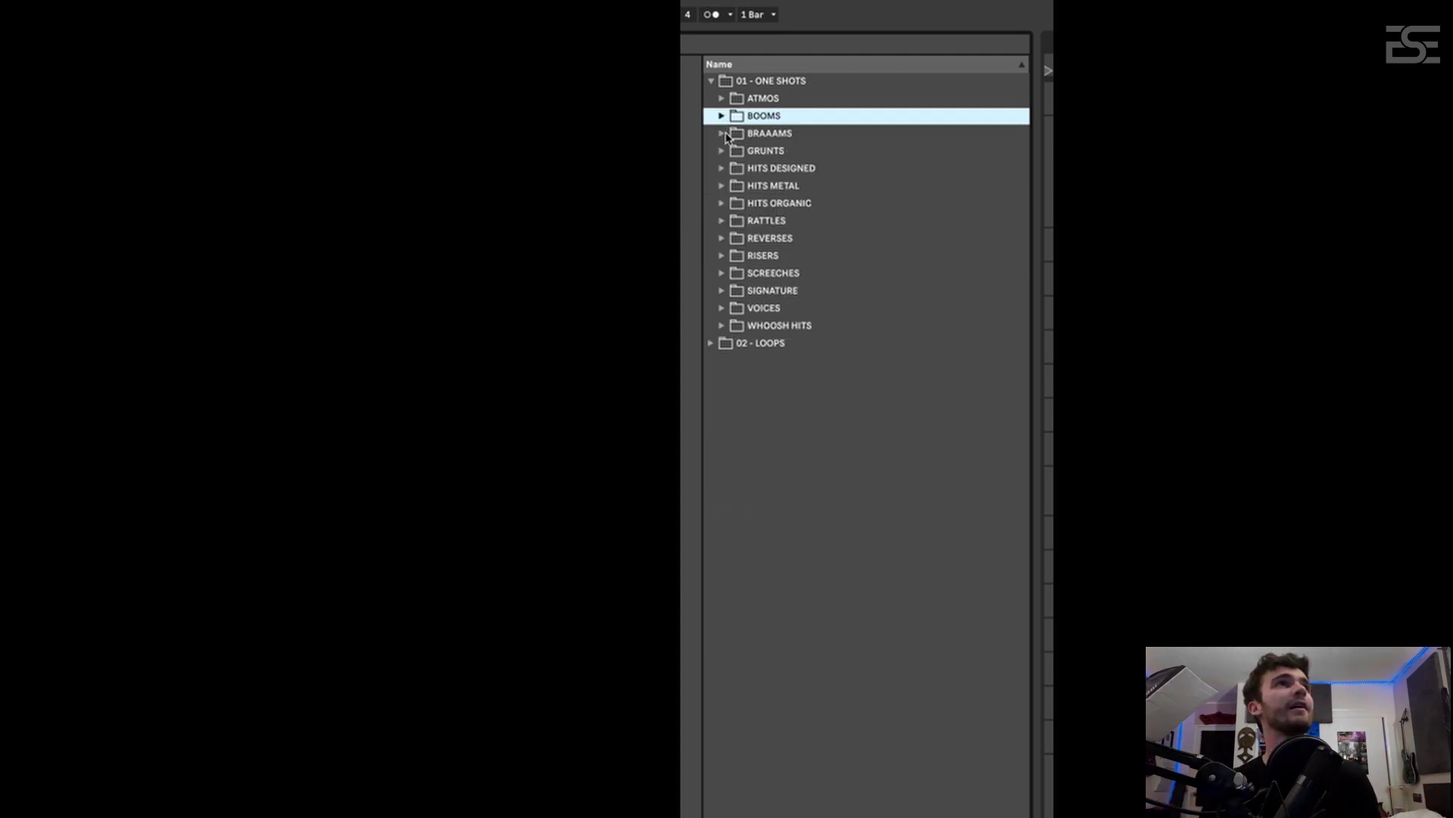
pyautogui.click(722, 133)
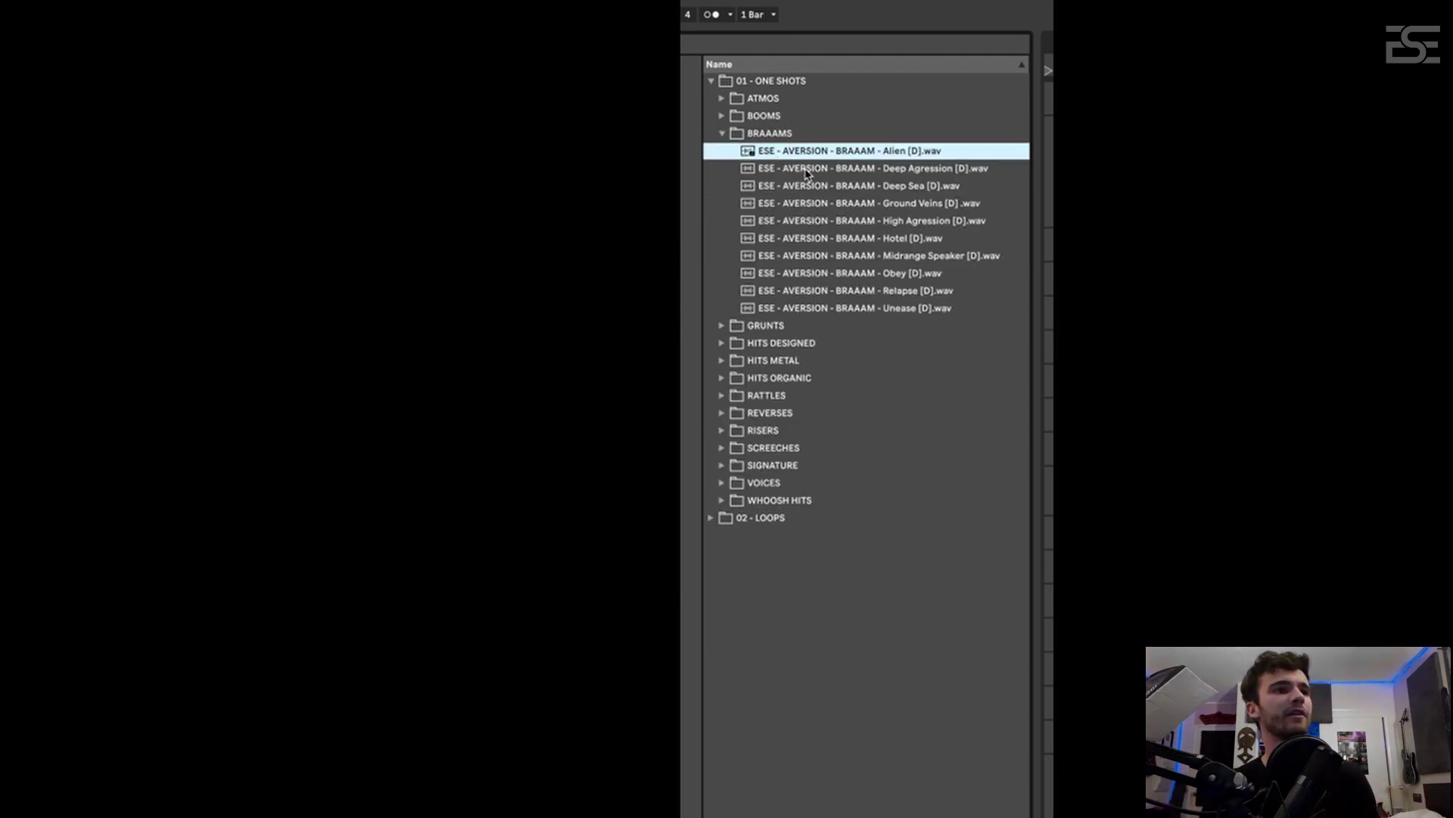
pyautogui.click(807, 171)
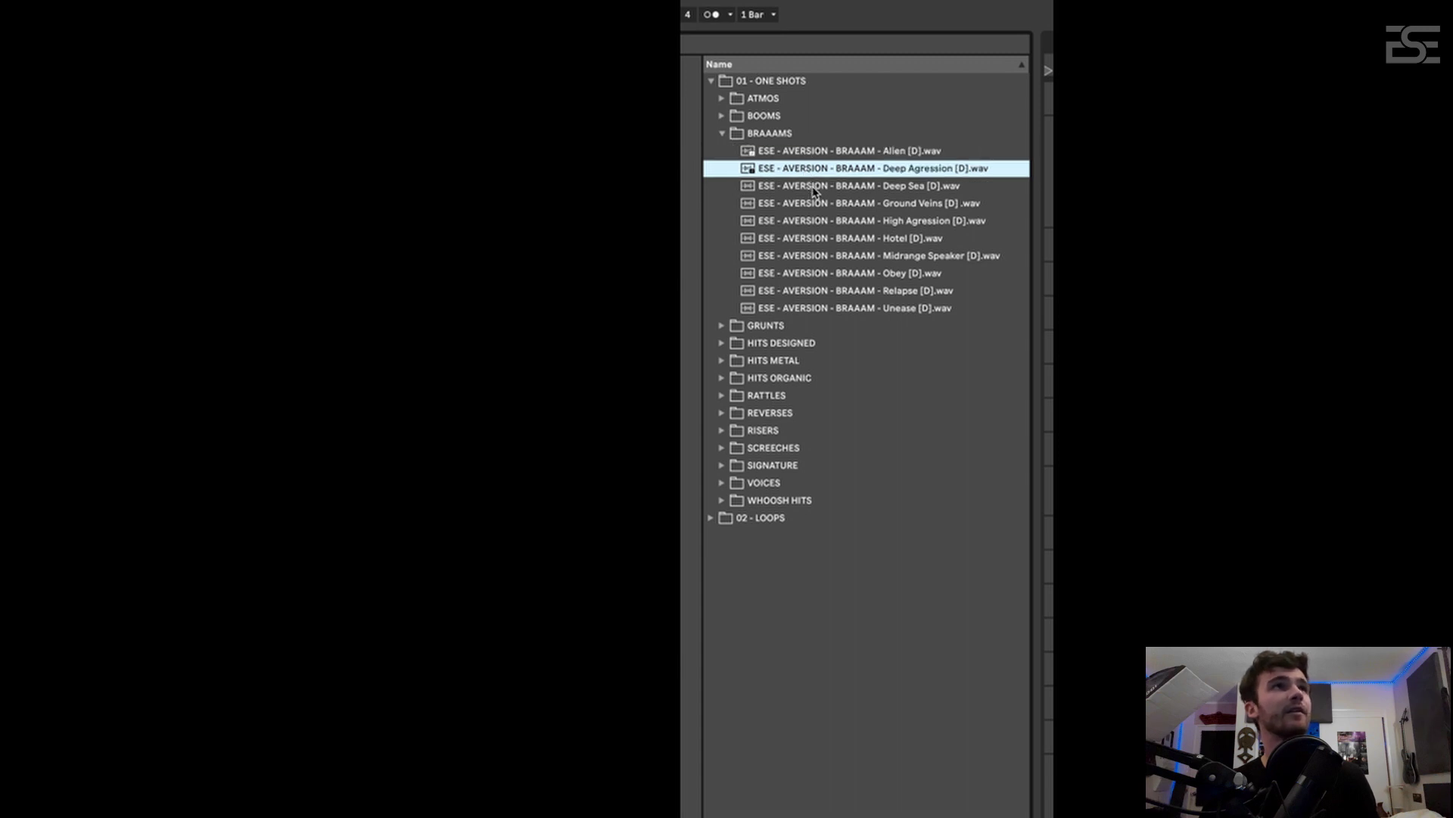
pyautogui.click(810, 186)
pyautogui.click(816, 203)
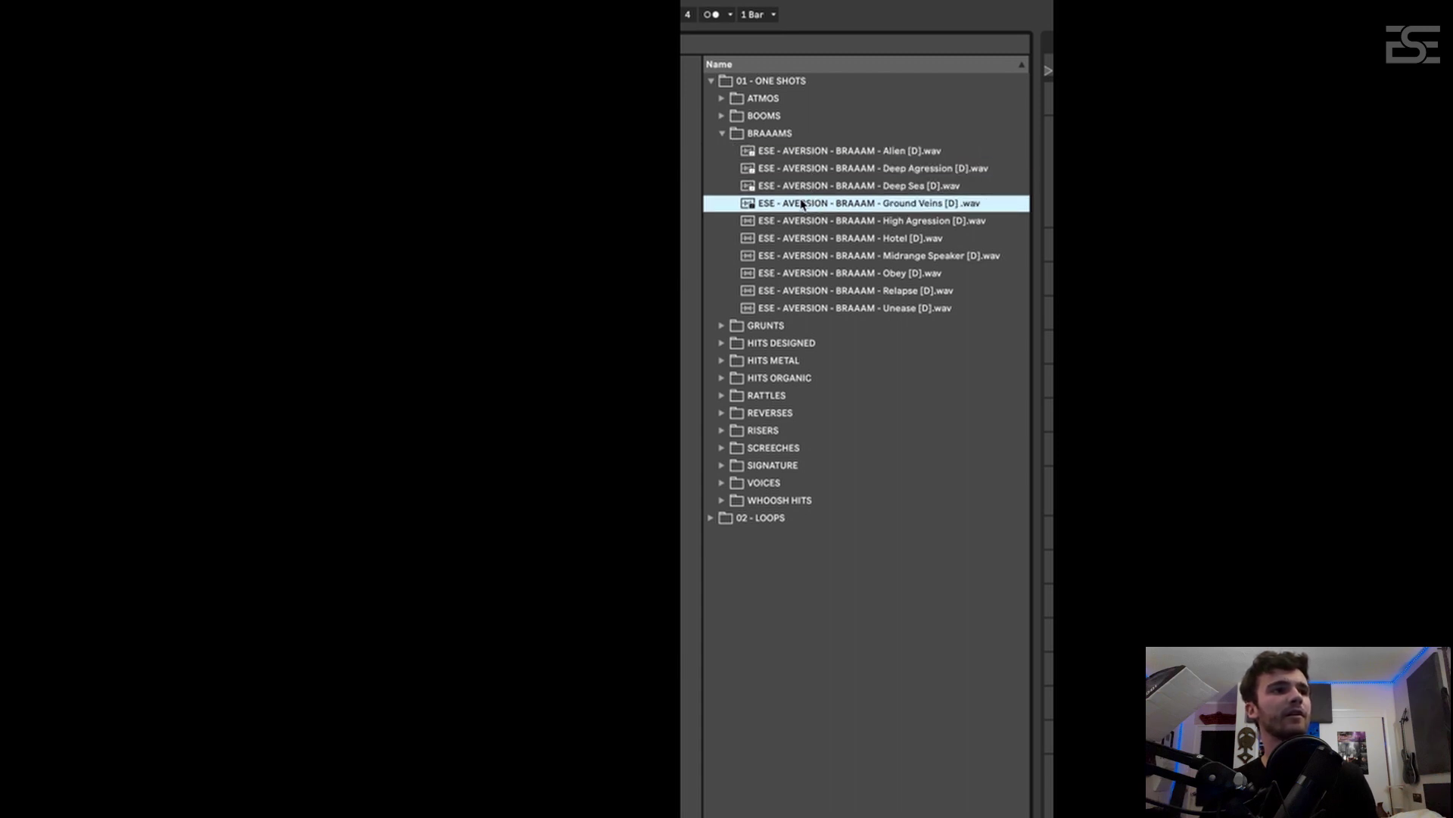
pyautogui.click(819, 221)
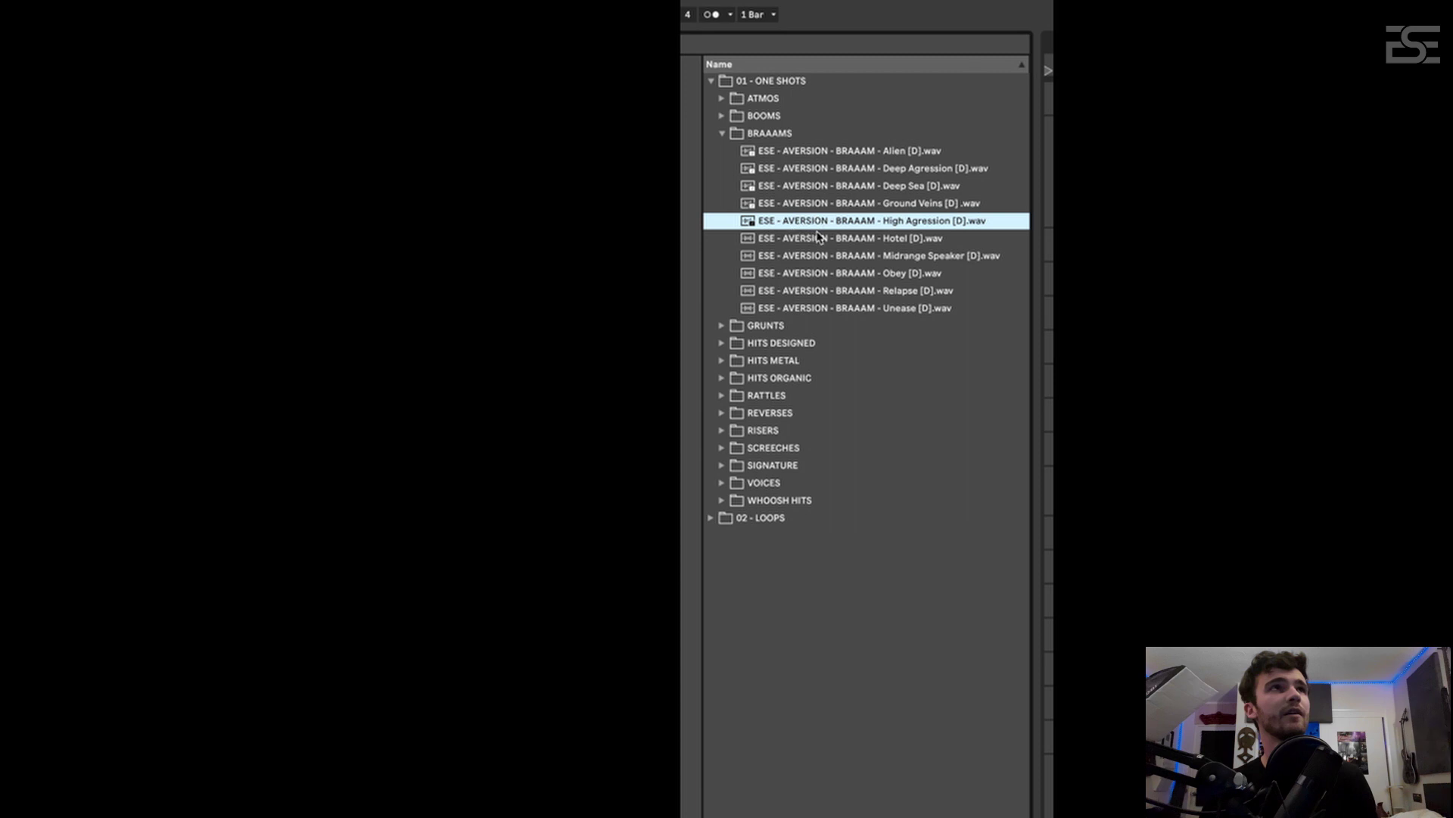
pyautogui.click(825, 239)
pyautogui.click(824, 256)
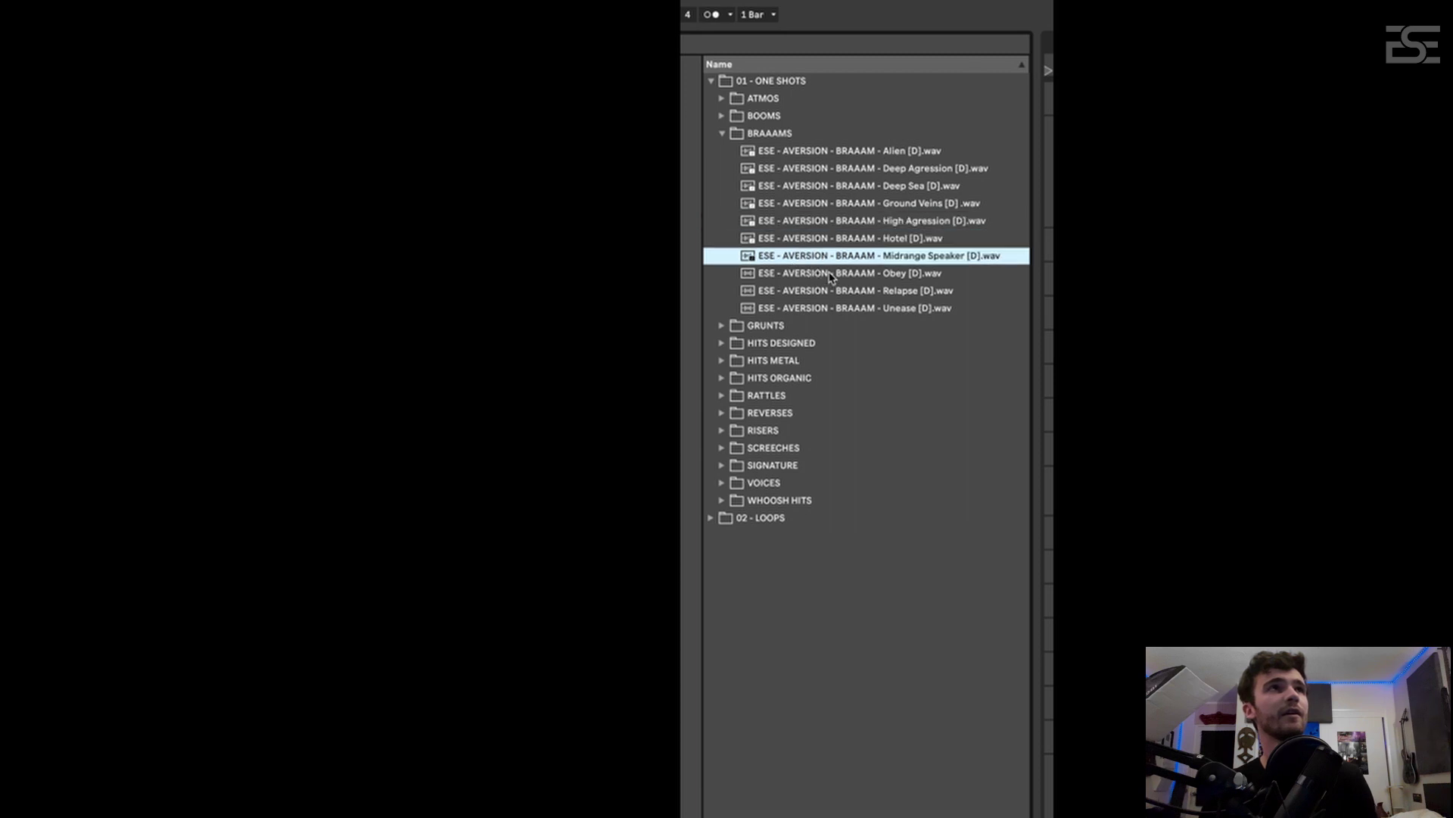
pyautogui.click(828, 273)
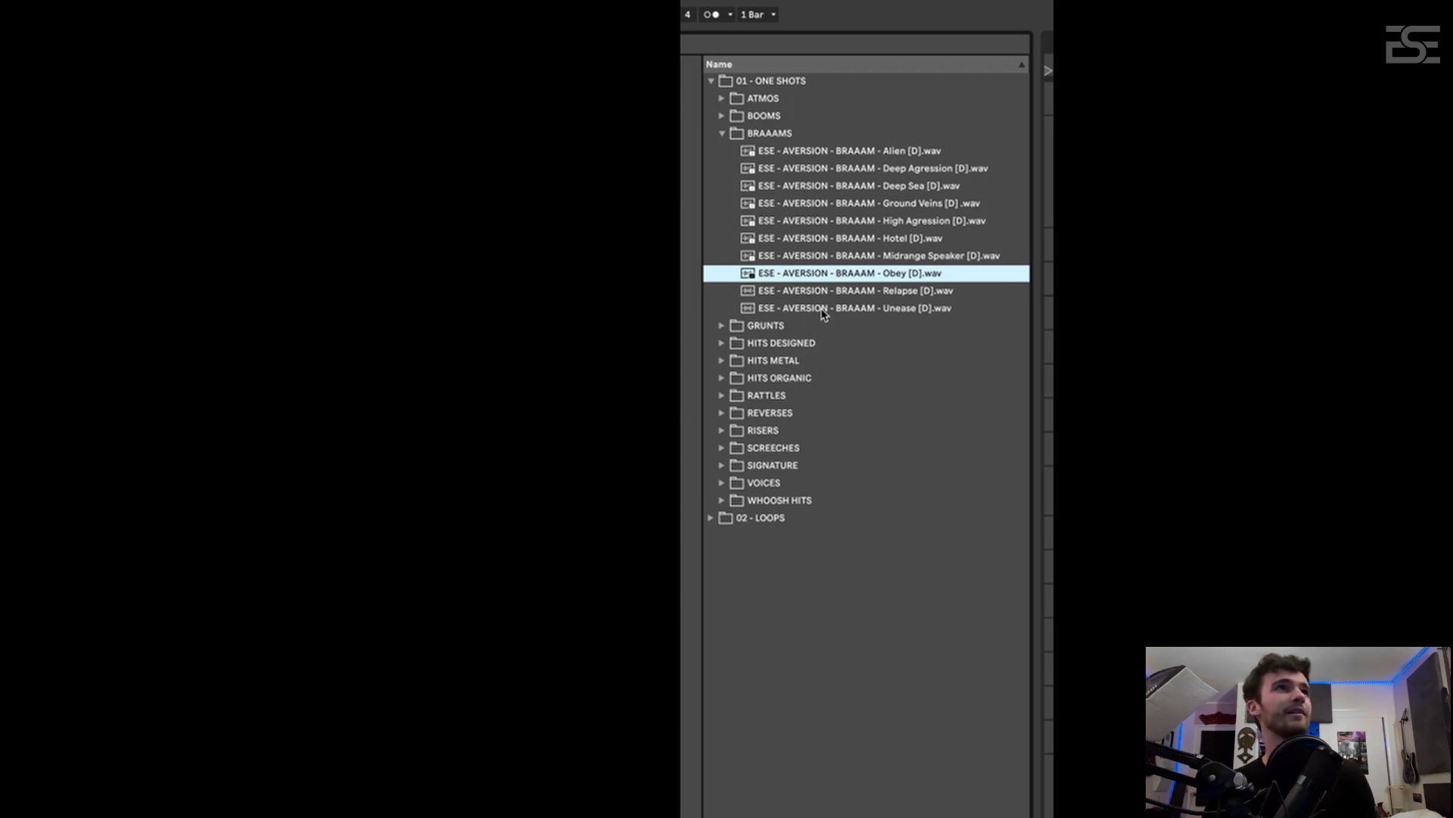
pyautogui.press('Down')
pyautogui.press('Down')
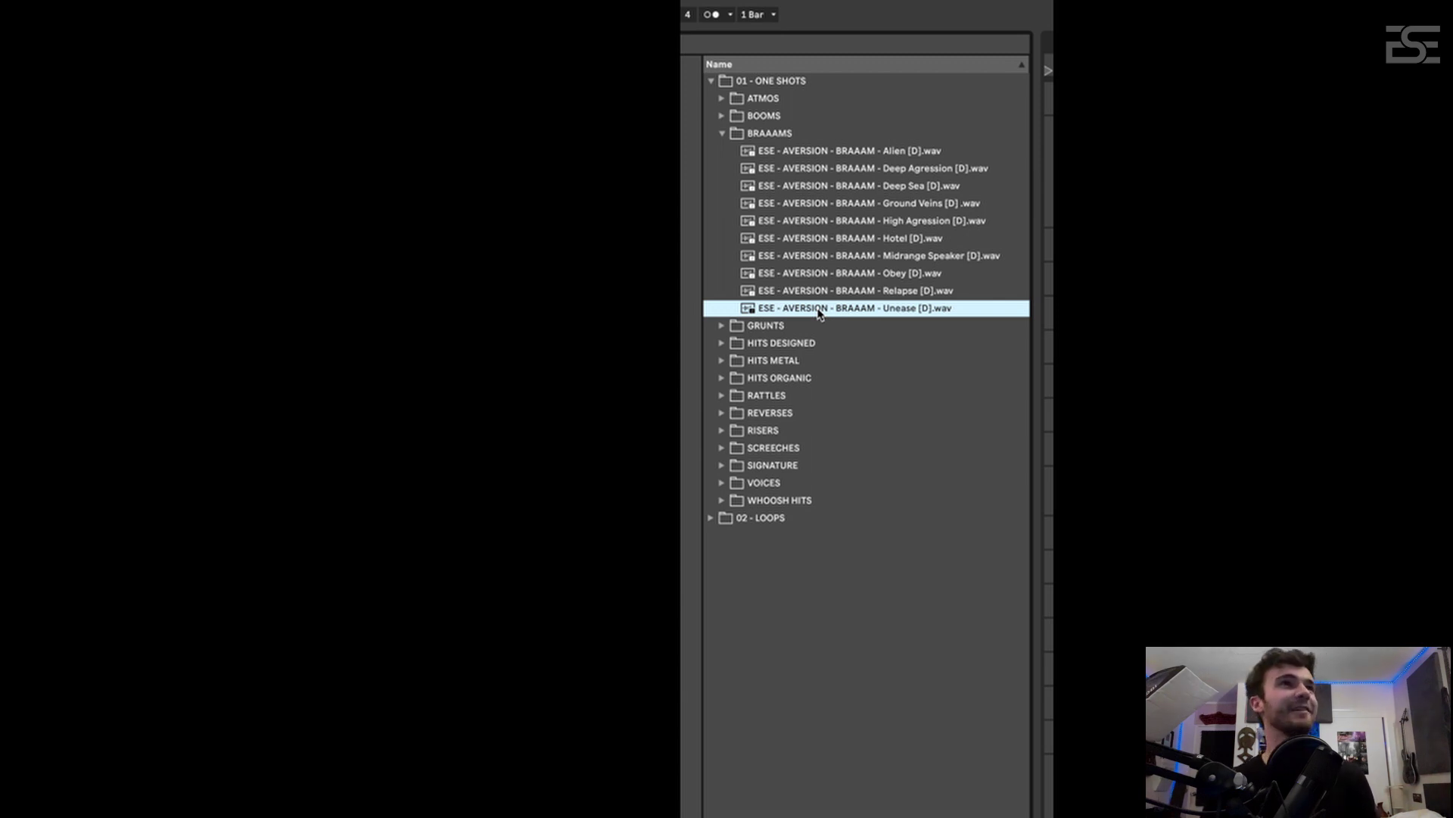
# Swap BRAAAMS for GRUNTS and preview Animal Transition, Changing Gears, Fast Prey and Quick Kill
pyautogui.click(721, 135)
pyautogui.click(723, 152)
pyautogui.click(773, 169)
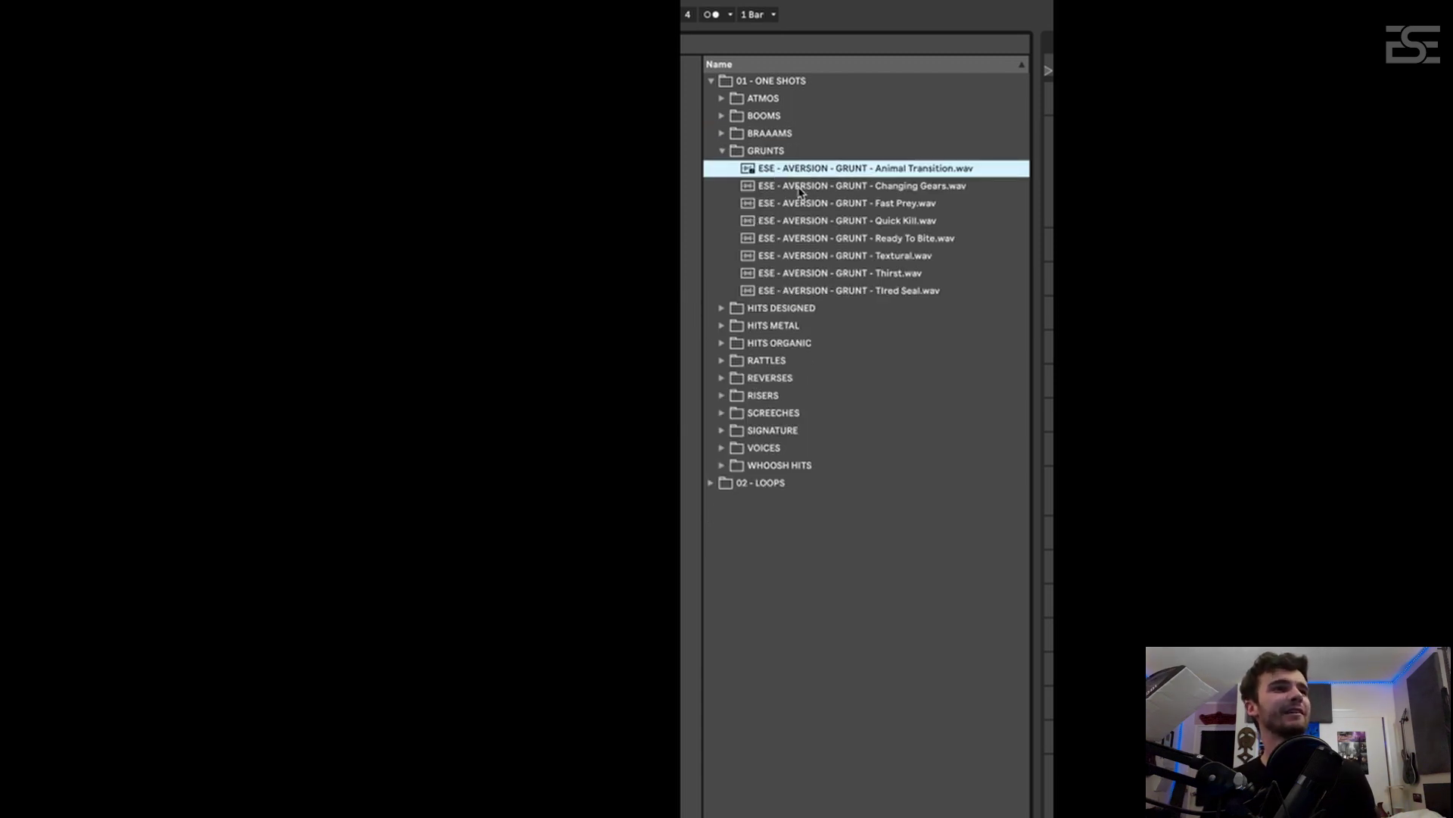
pyautogui.click(799, 188)
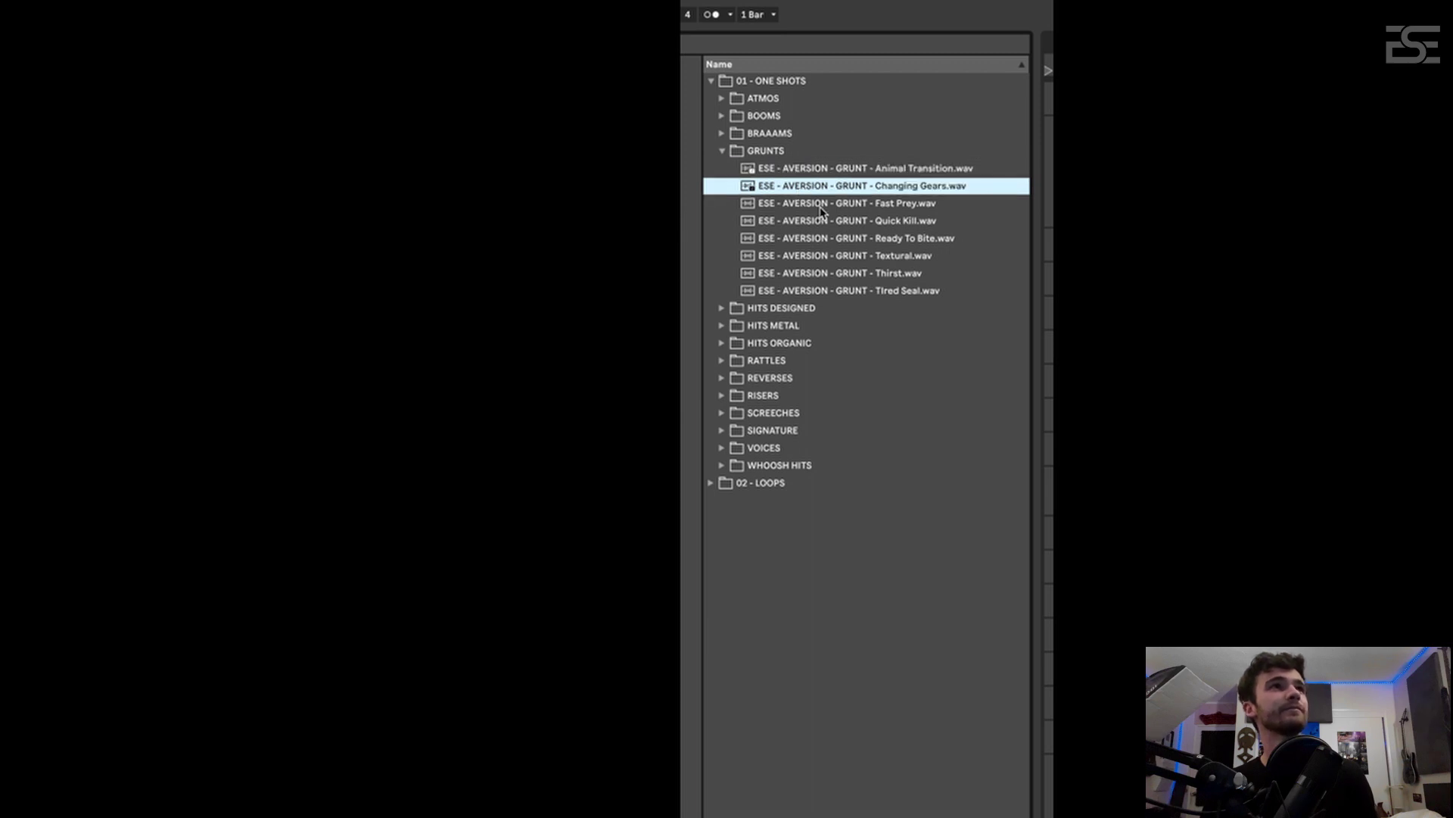
pyautogui.click(821, 210)
pyautogui.click(824, 222)
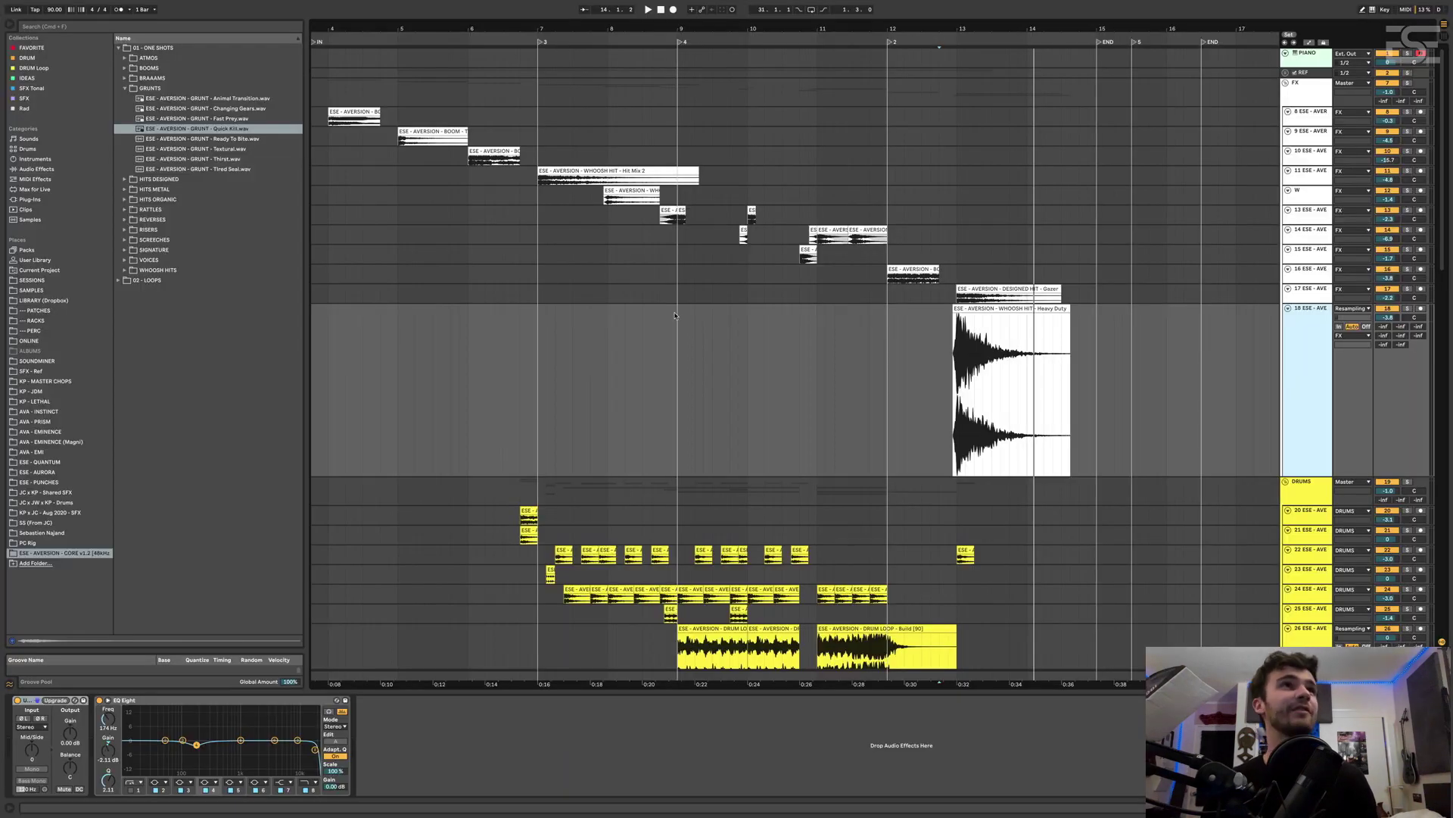
# Place a grunt sample on track 19 near 12.4, play it back and select the clip
pyautogui.moveTo(197, 128); pyautogui.dragTo(952, 509)
pyautogui.press('space')
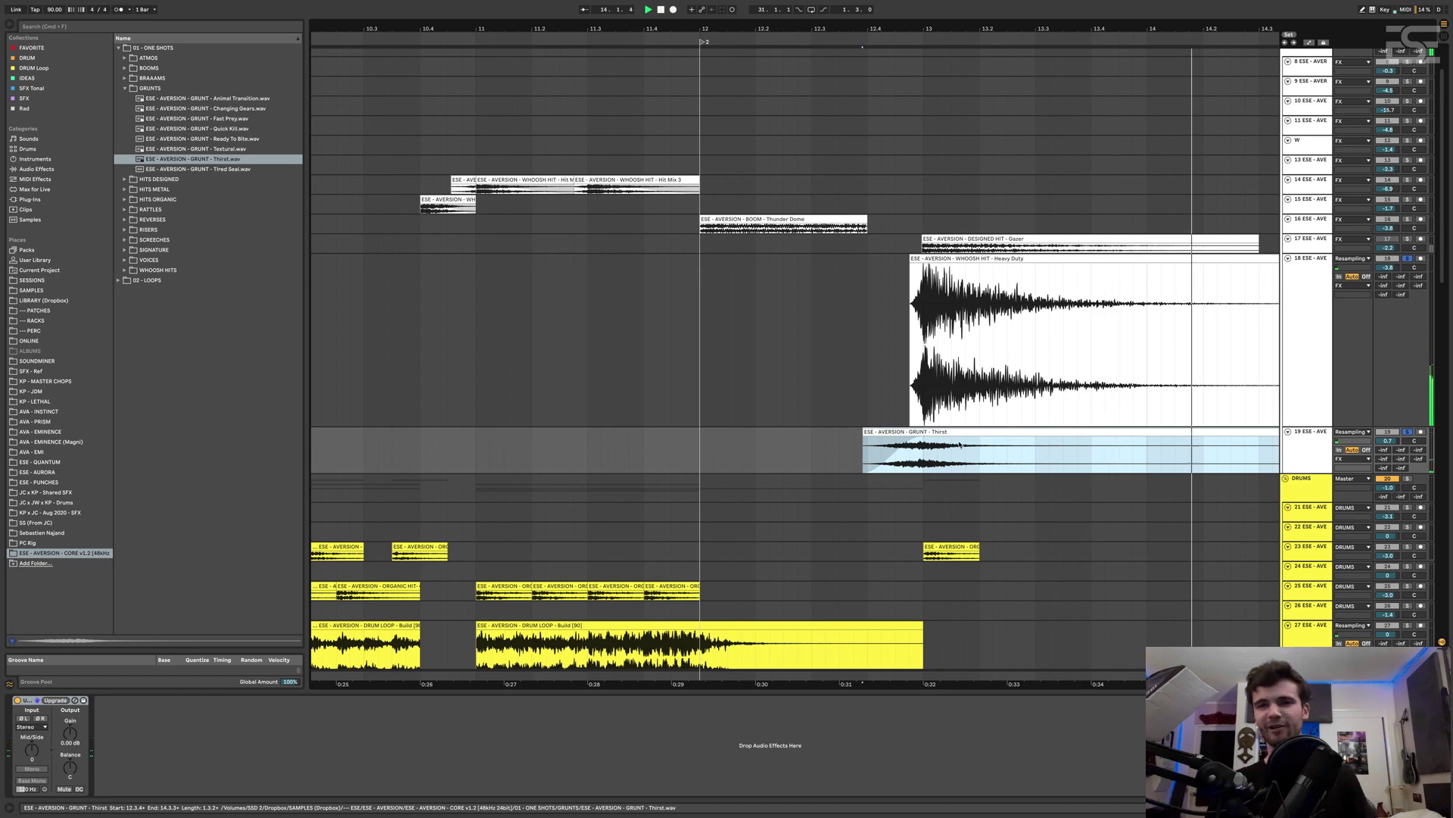
pyautogui.click(1408, 433)
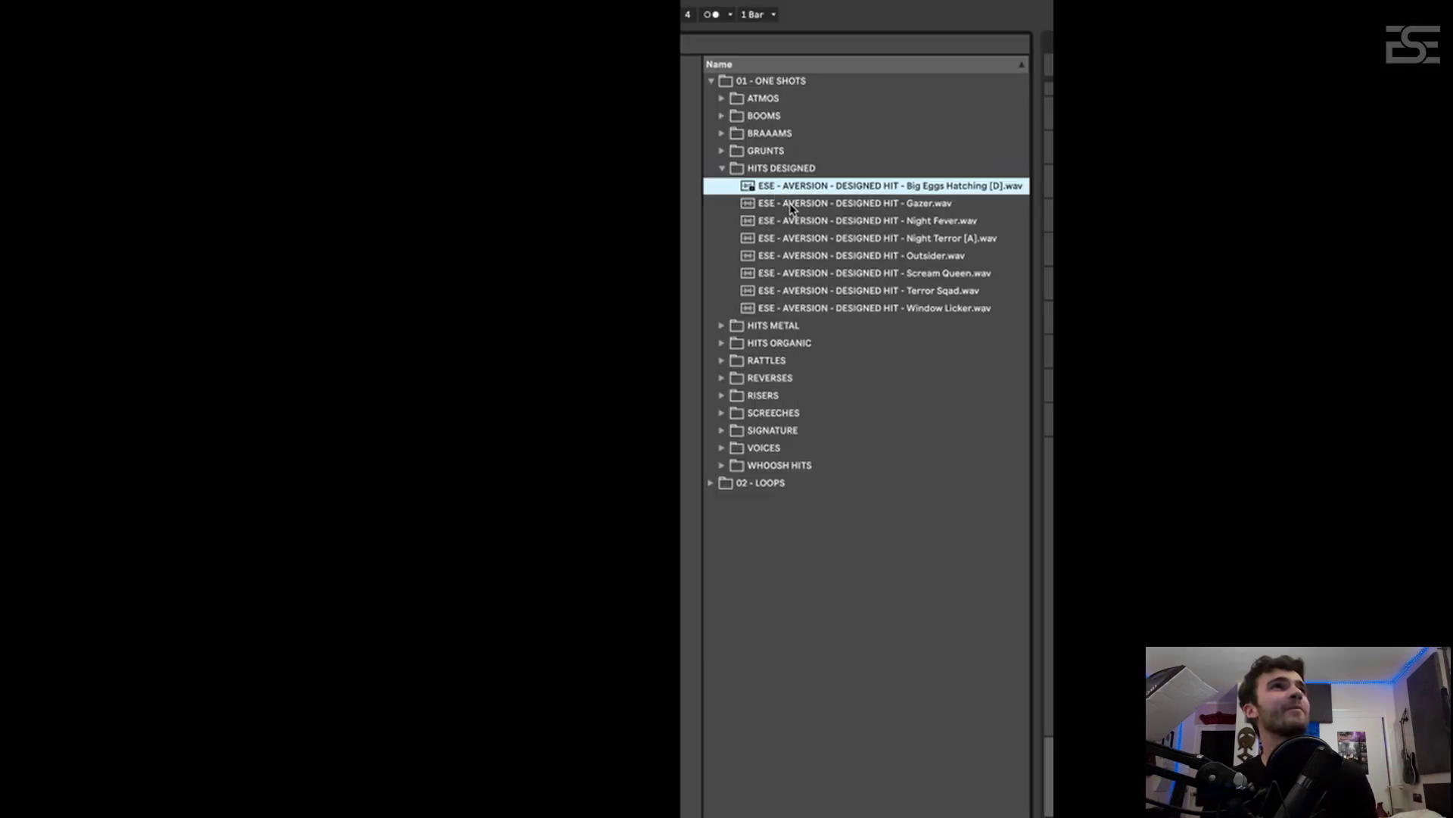
# Preview the Gazer, Night Fever and Window Licker designed hits
pyautogui.click(792, 207)
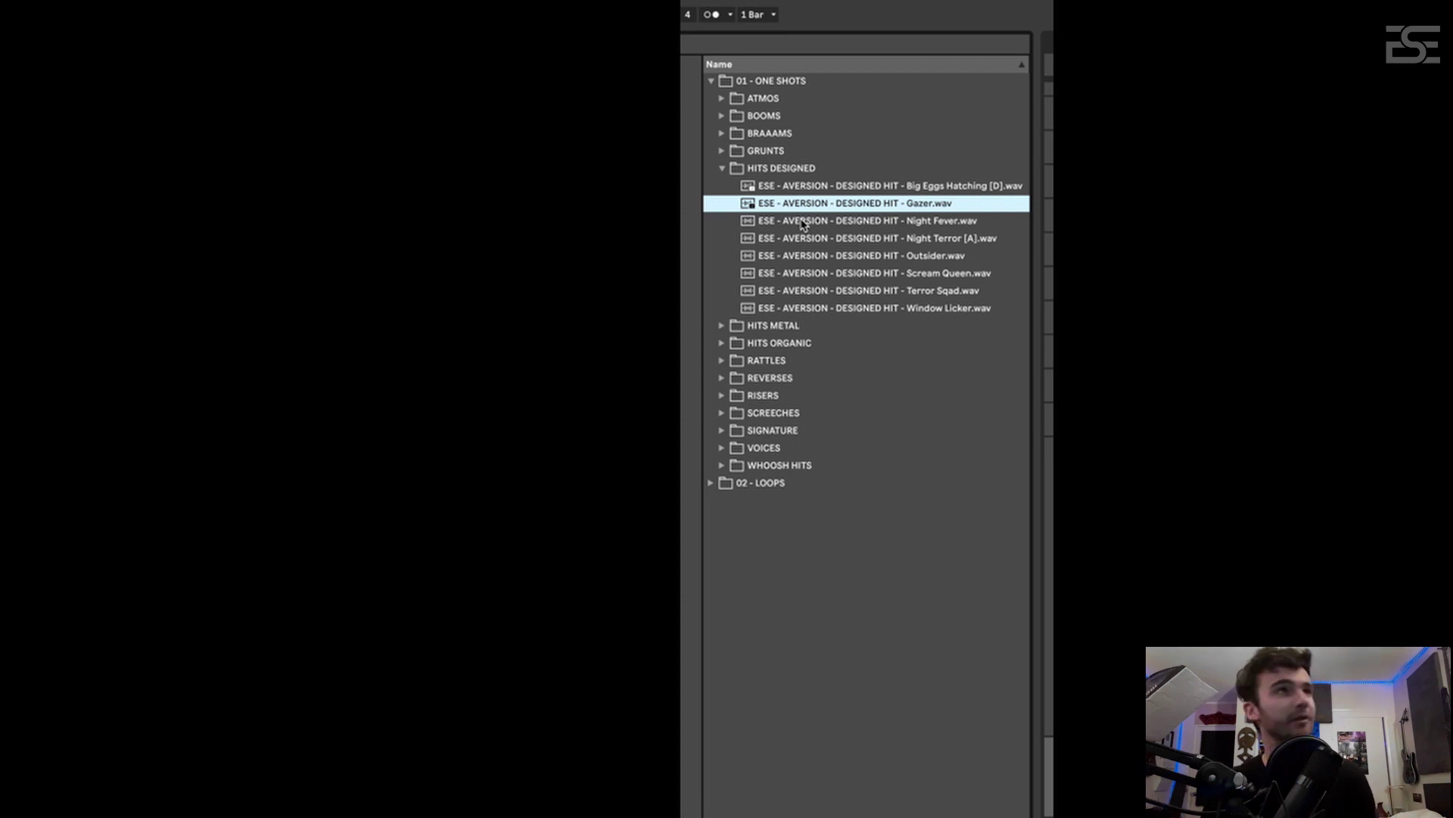
pyautogui.click(803, 222)
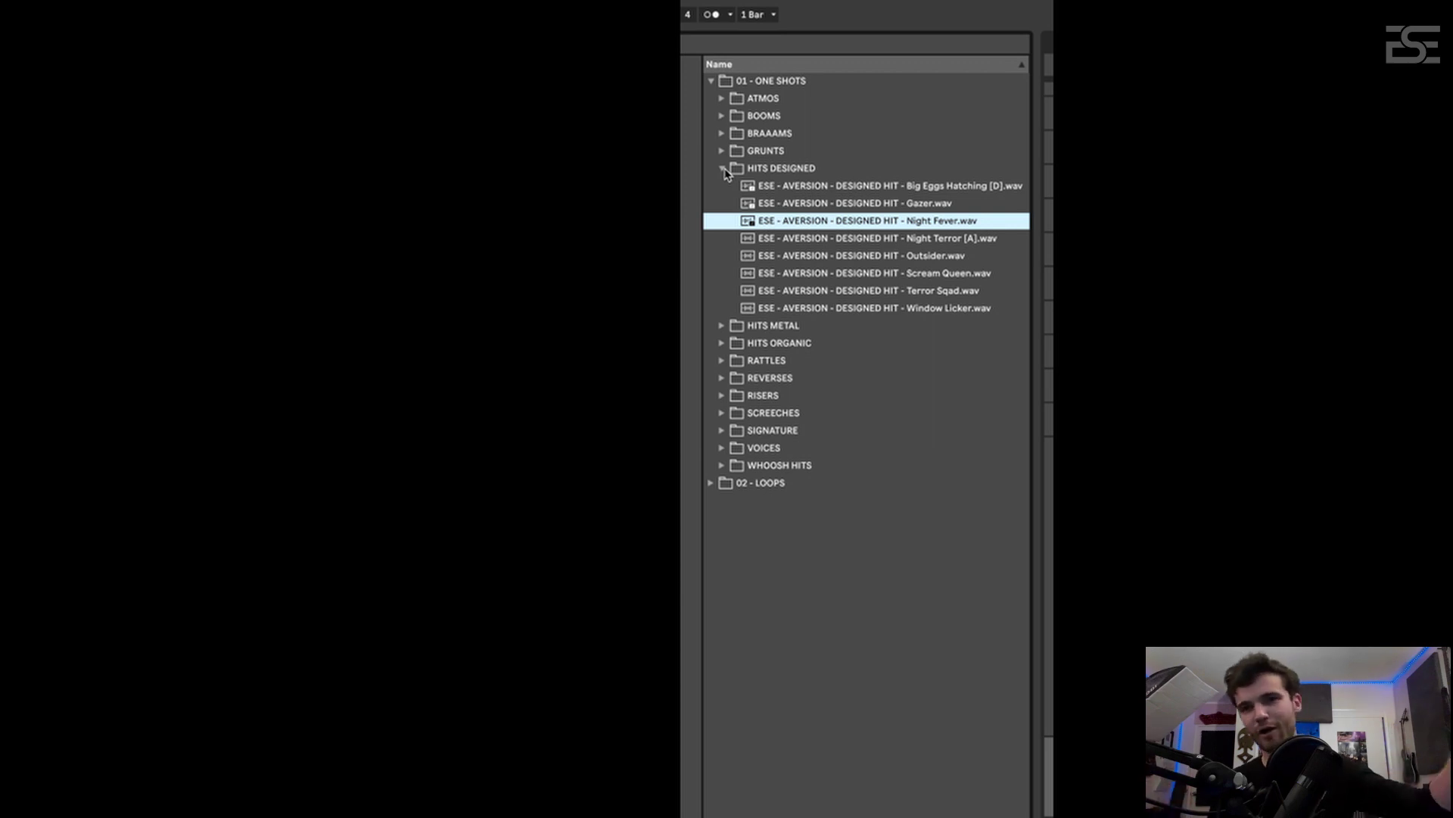
pyautogui.click(917, 310)
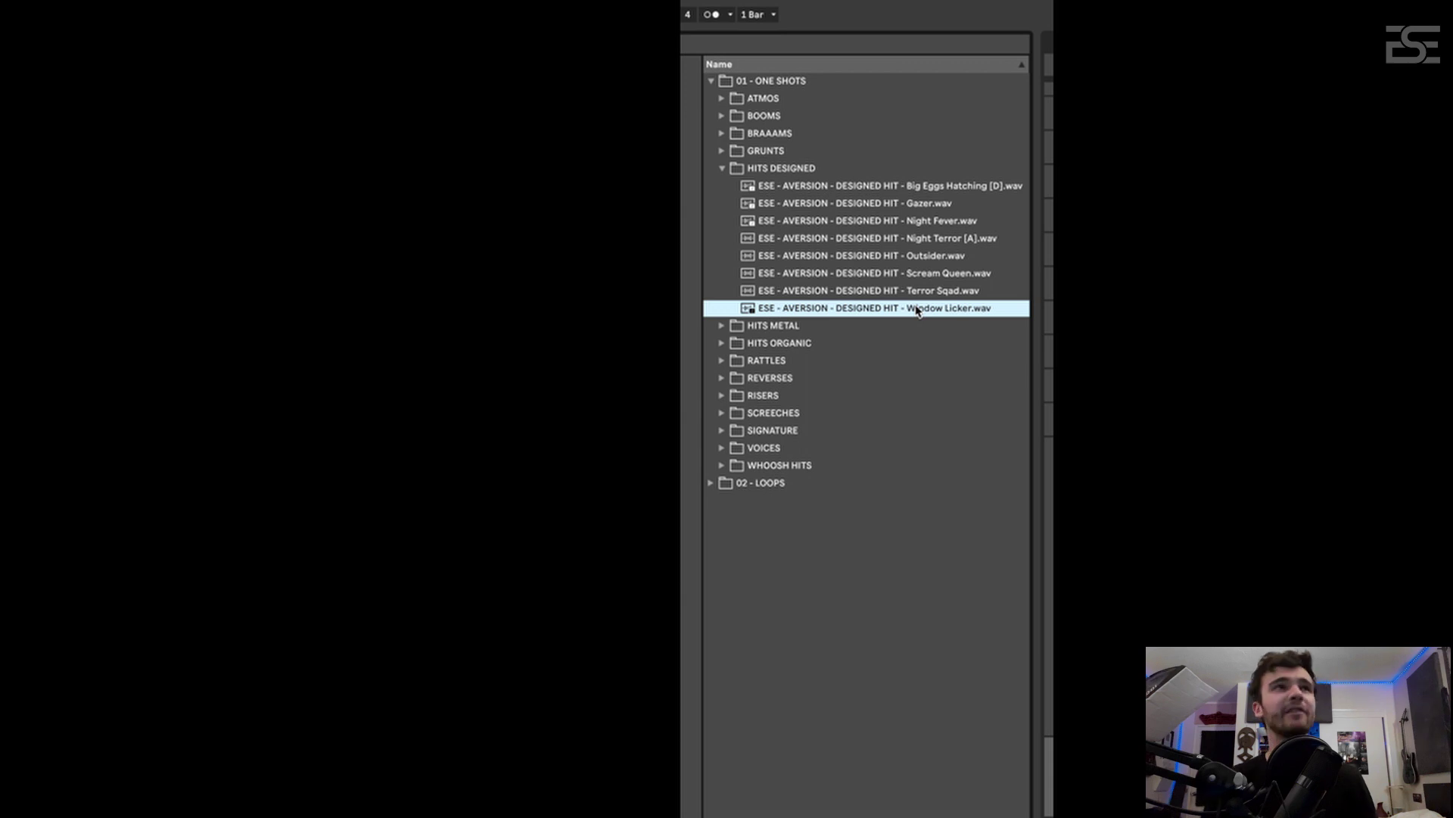
# Swap HITS DESIGNED for HITS METAL and preview Anvil RR1–RR5 and Chain Rip
pyautogui.click(724, 169)
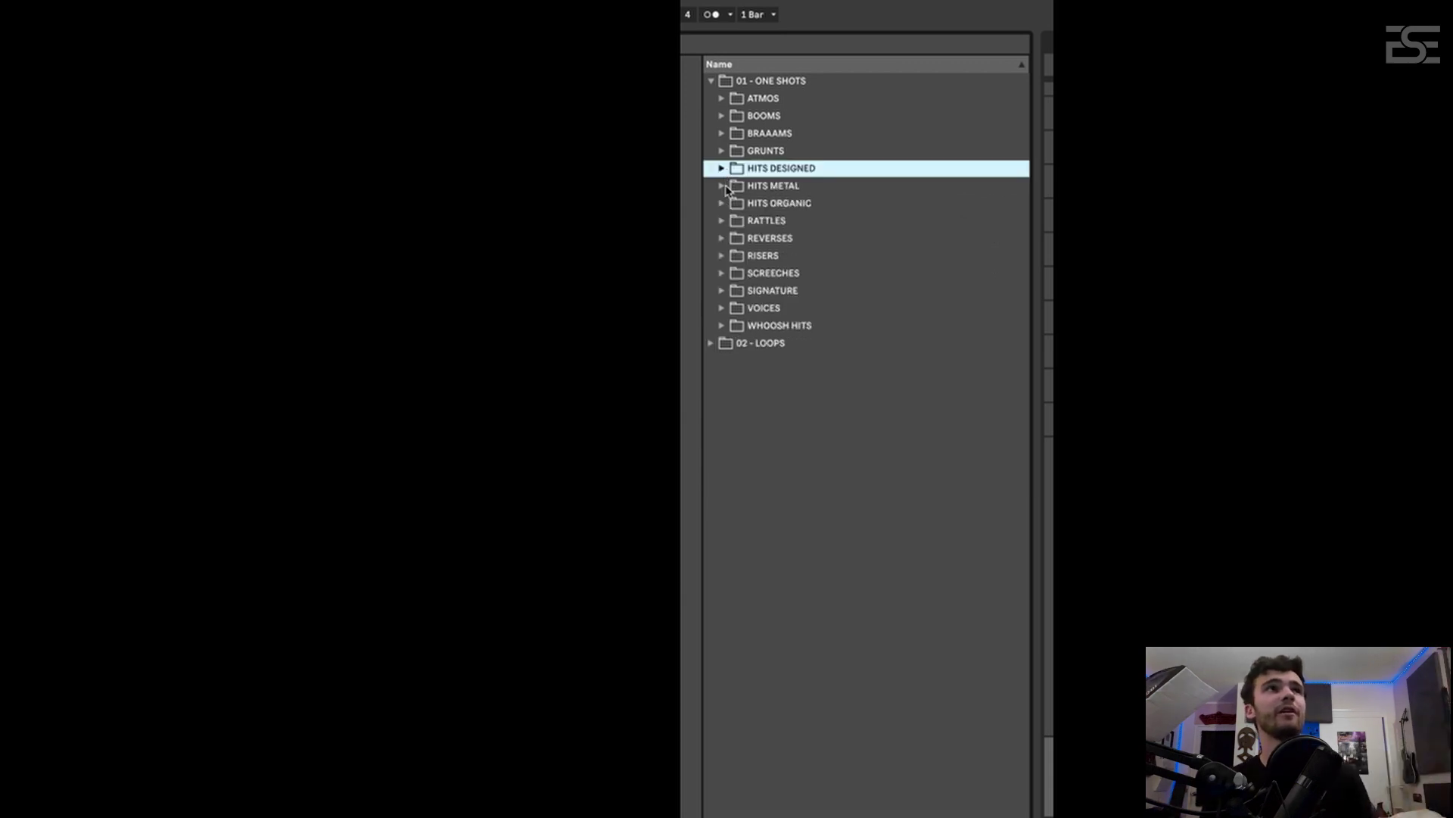
pyautogui.click(724, 187)
pyautogui.click(813, 209)
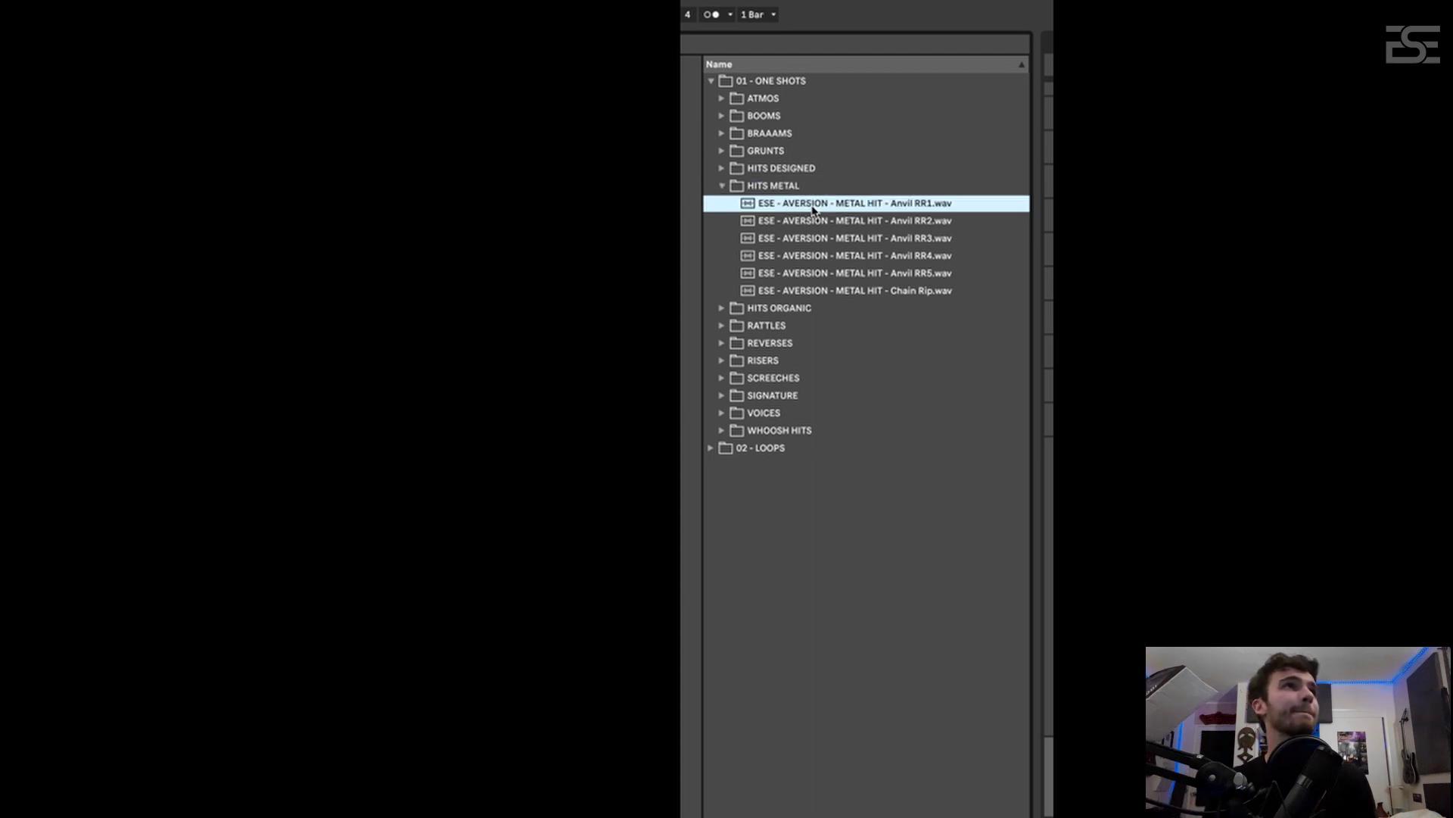
pyautogui.click(817, 222)
pyautogui.click(816, 240)
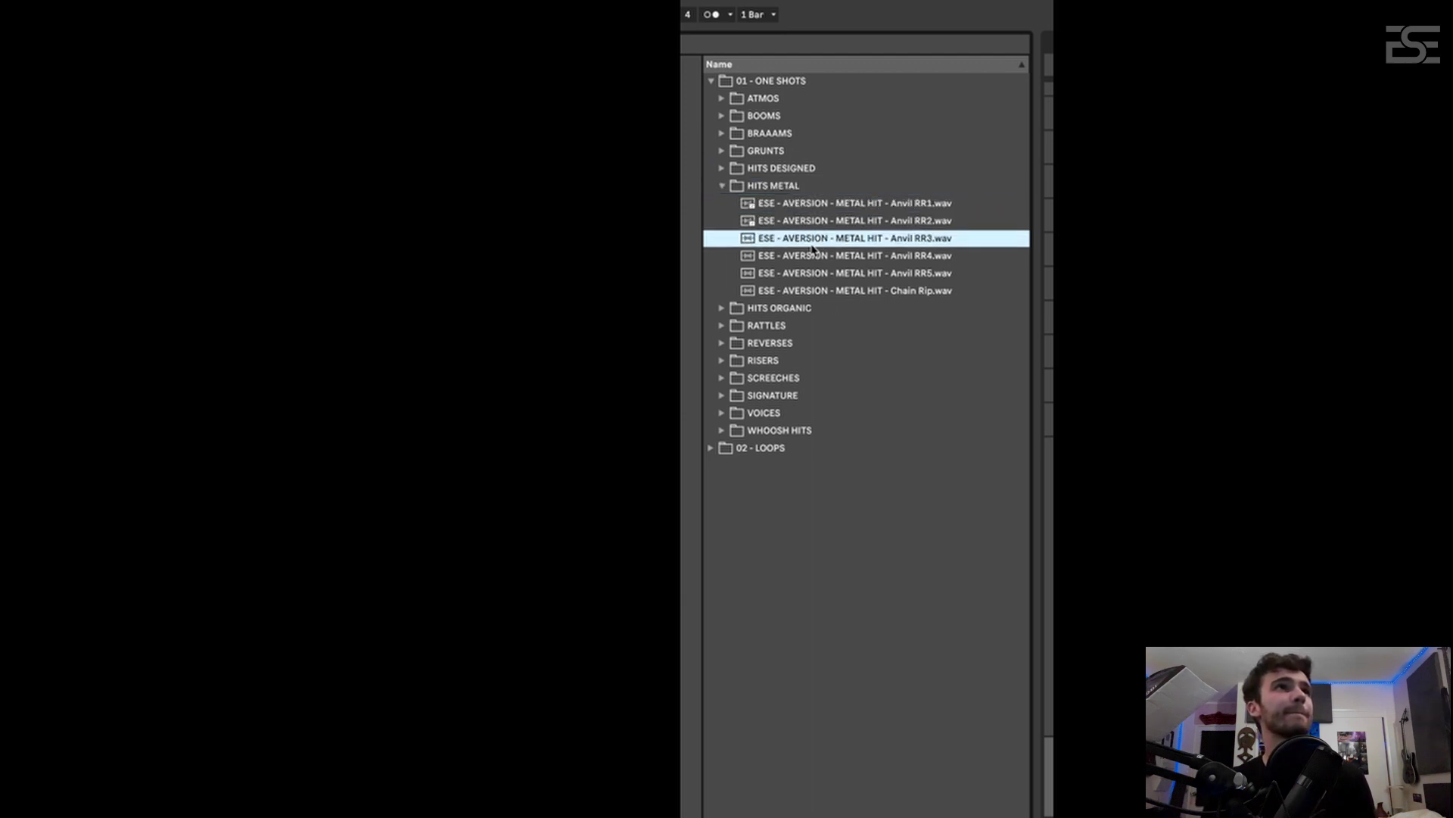
pyautogui.click(804, 258)
pyautogui.click(799, 277)
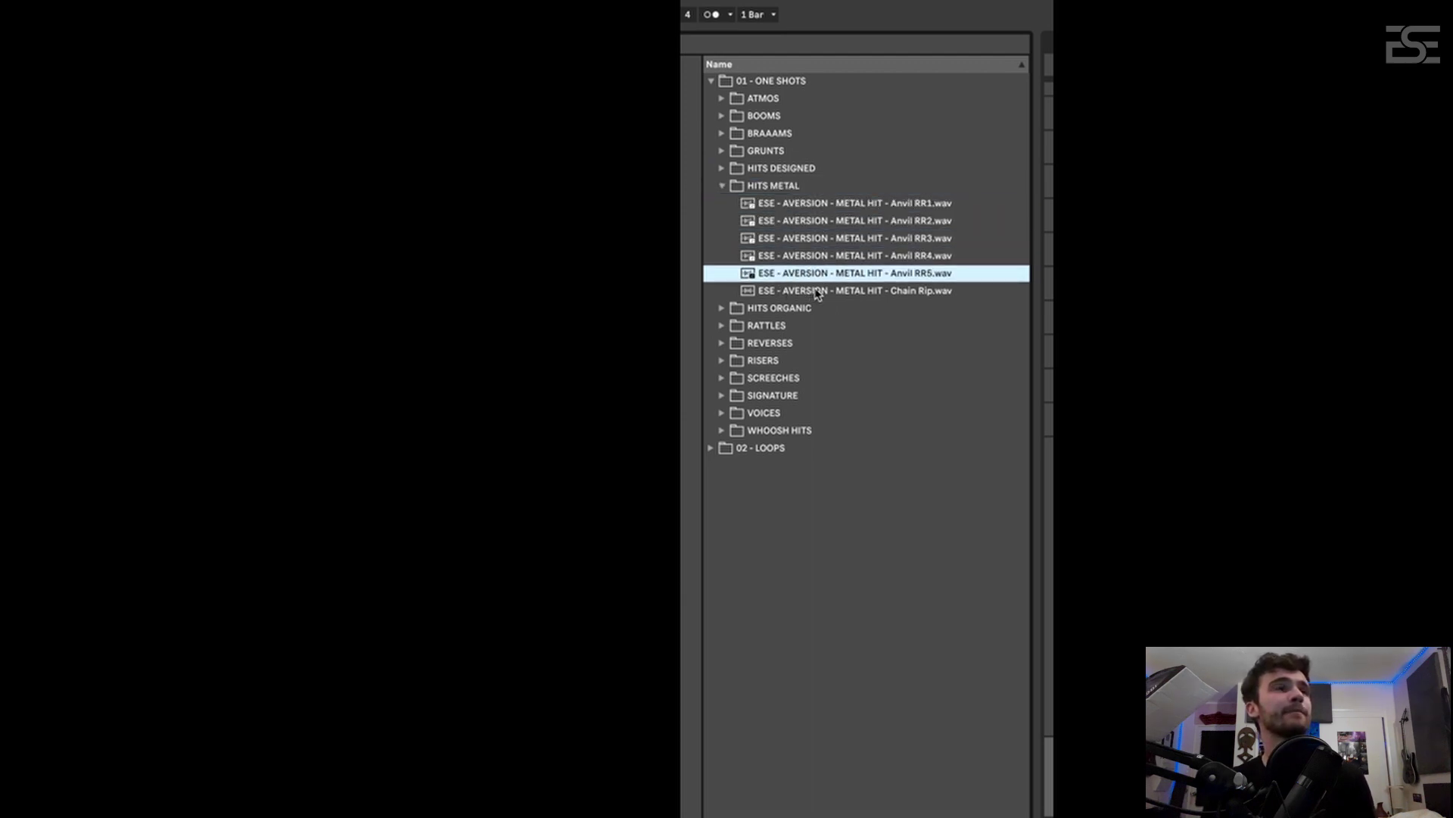
pyautogui.click(814, 292)
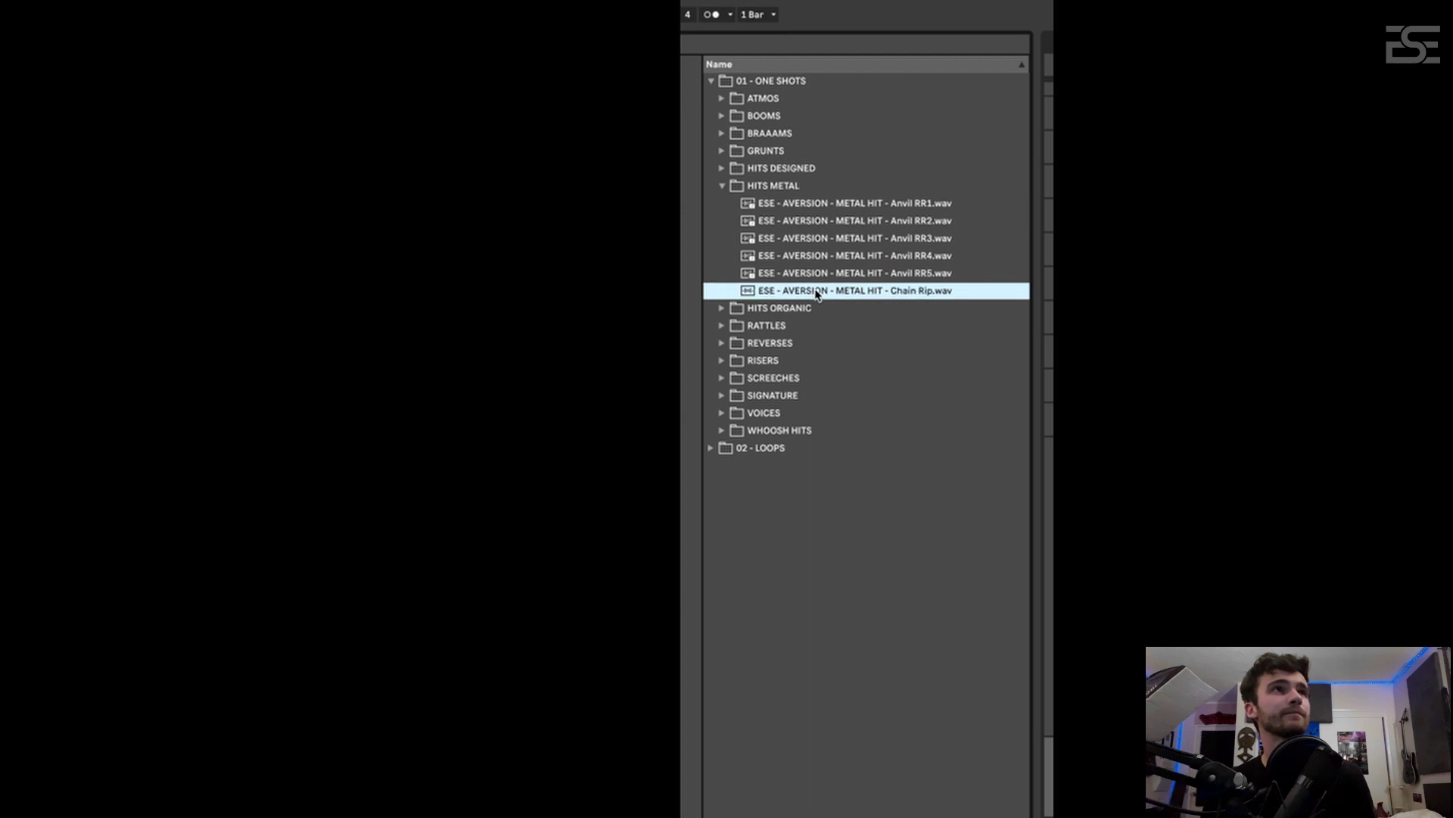
# Swap HITS METAL for HITS ORGANIC and preview the Generic Loud, Med and Soft hits
pyautogui.click(723, 187)
pyautogui.click(725, 204)
pyautogui.click(804, 222)
pyautogui.click(819, 239)
pyautogui.click(851, 275)
pyautogui.click(861, 293)
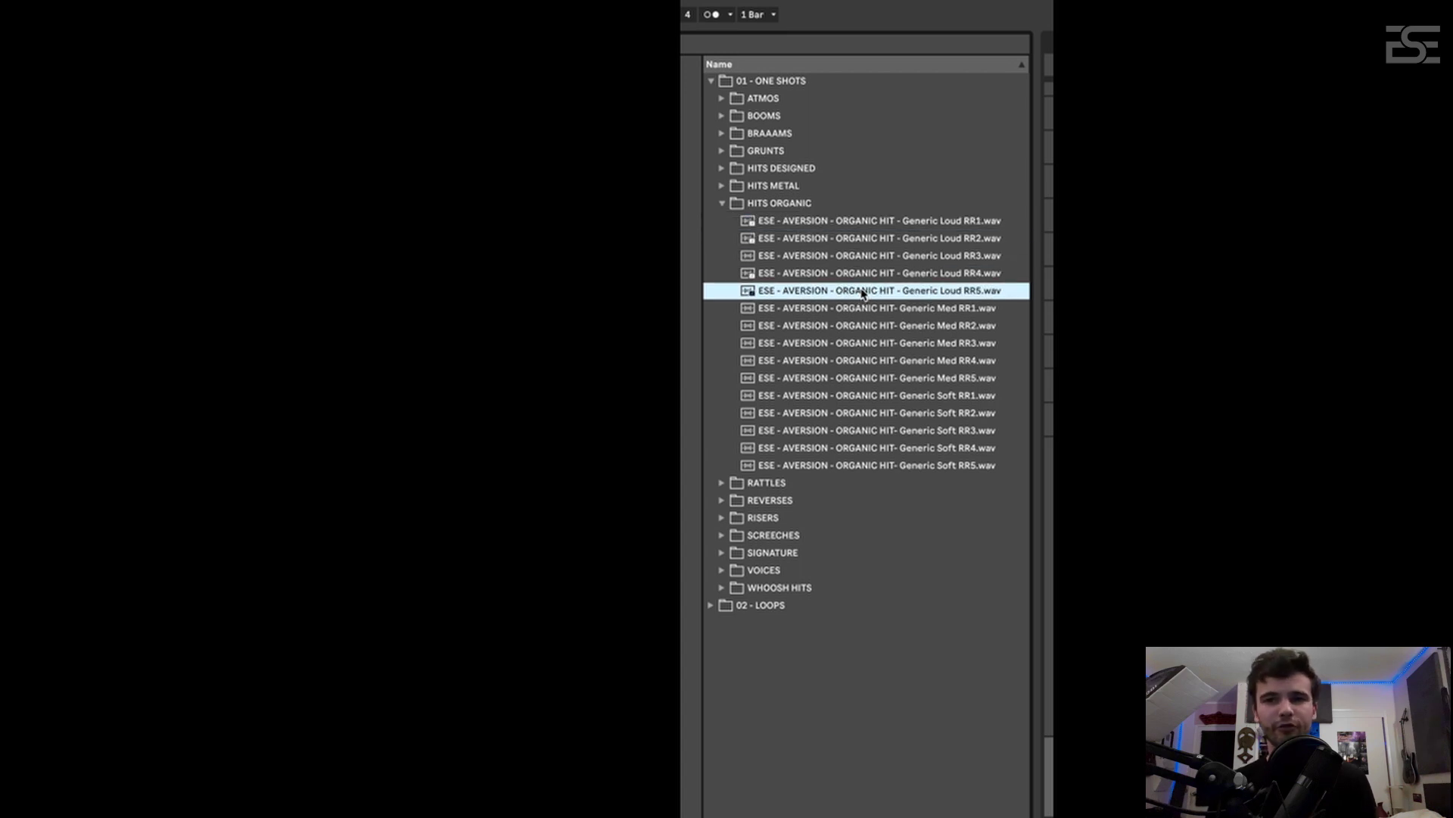
pyautogui.click(882, 345)
pyautogui.click(891, 363)
pyautogui.click(895, 396)
pyautogui.click(905, 431)
pyautogui.click(909, 449)
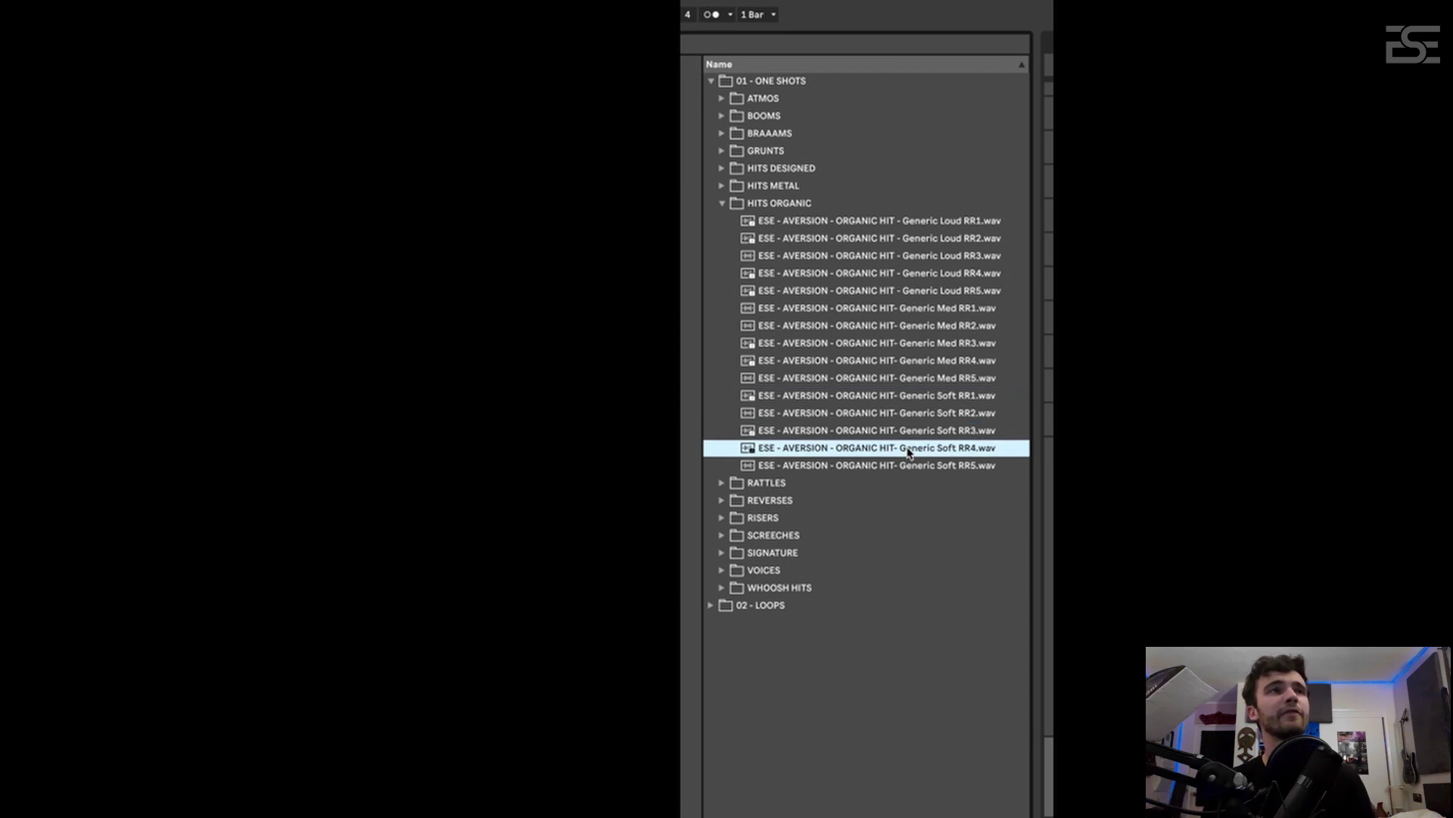
# Swap HITS ORGANIC for RATTLES and preview Clown Face, Coin Spin, Predator, Motor [90], Metal Bird and more
pyautogui.click(725, 204)
pyautogui.click(723, 221)
pyautogui.click(784, 241)
pyautogui.click(812, 258)
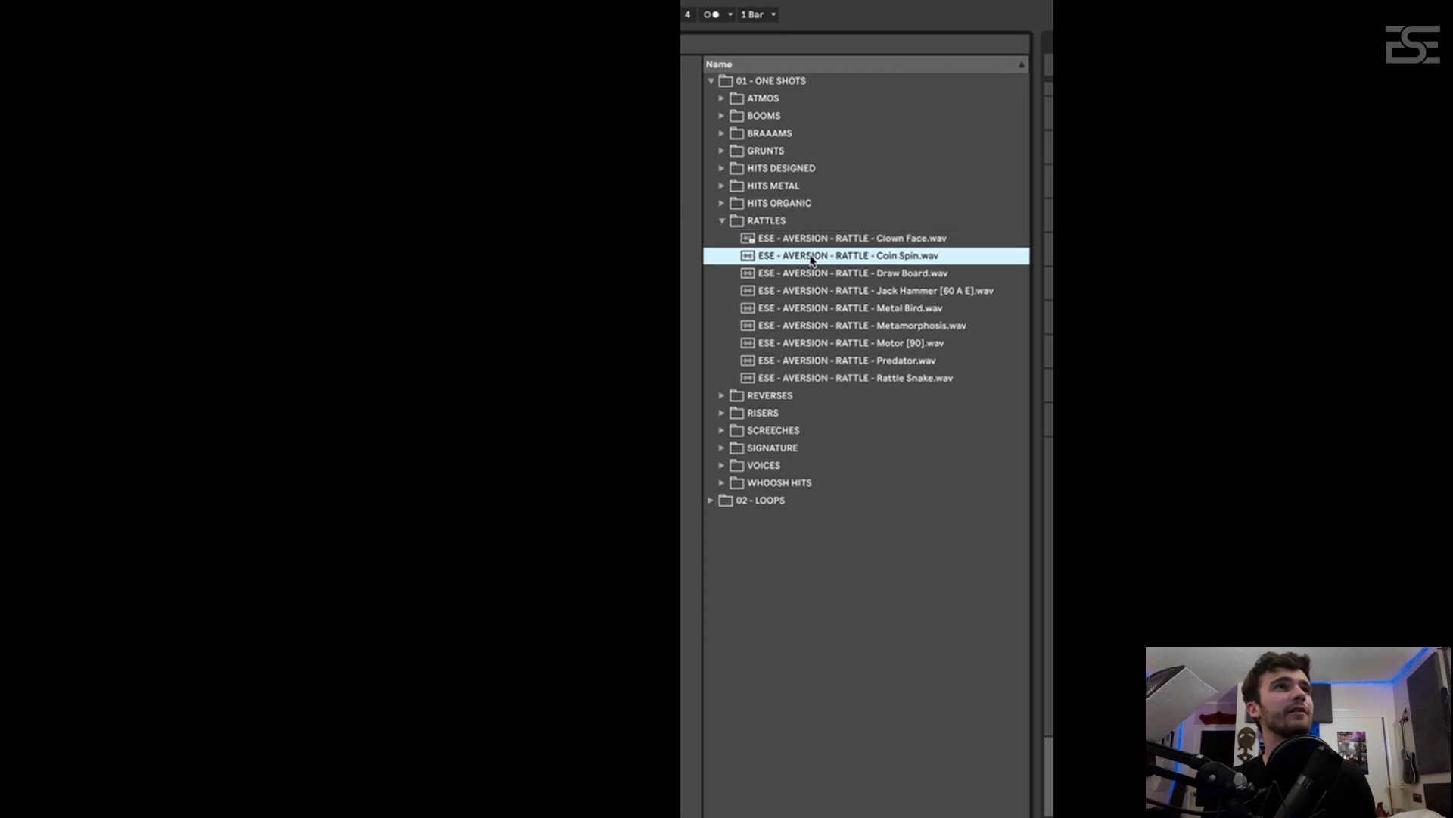
pyautogui.click(822, 244)
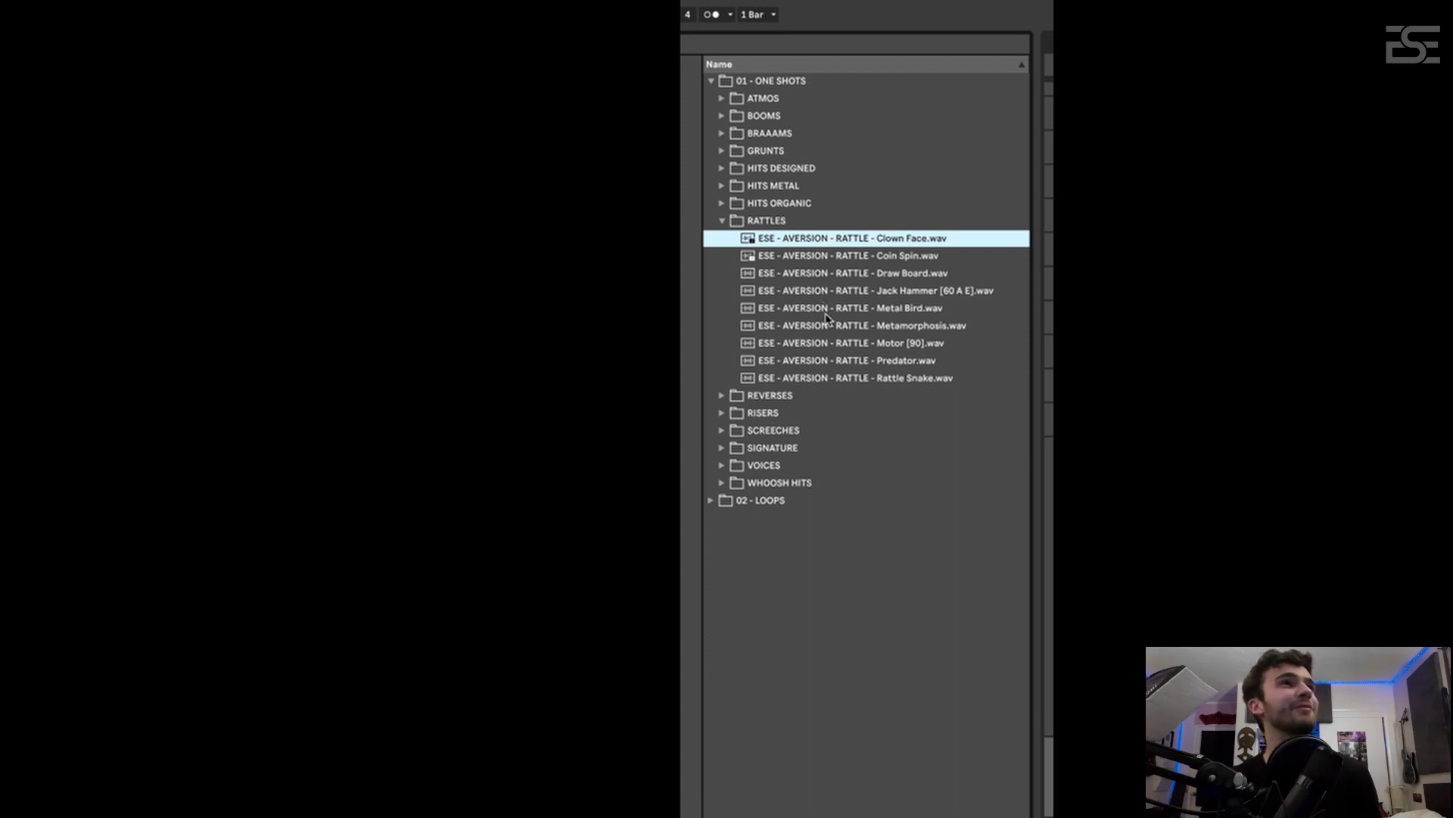
pyautogui.click(847, 363)
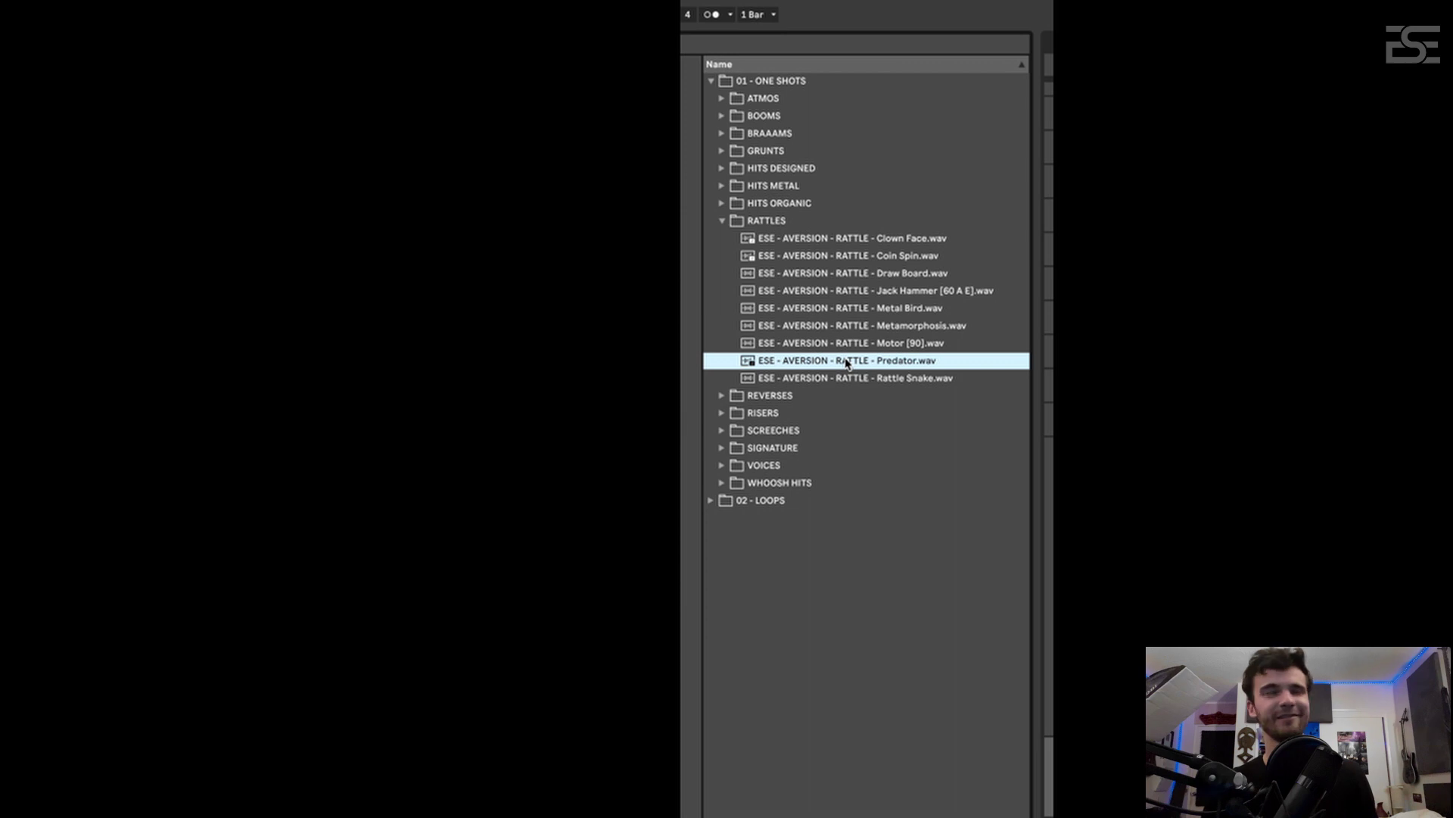
pyautogui.click(846, 377)
pyautogui.click(844, 348)
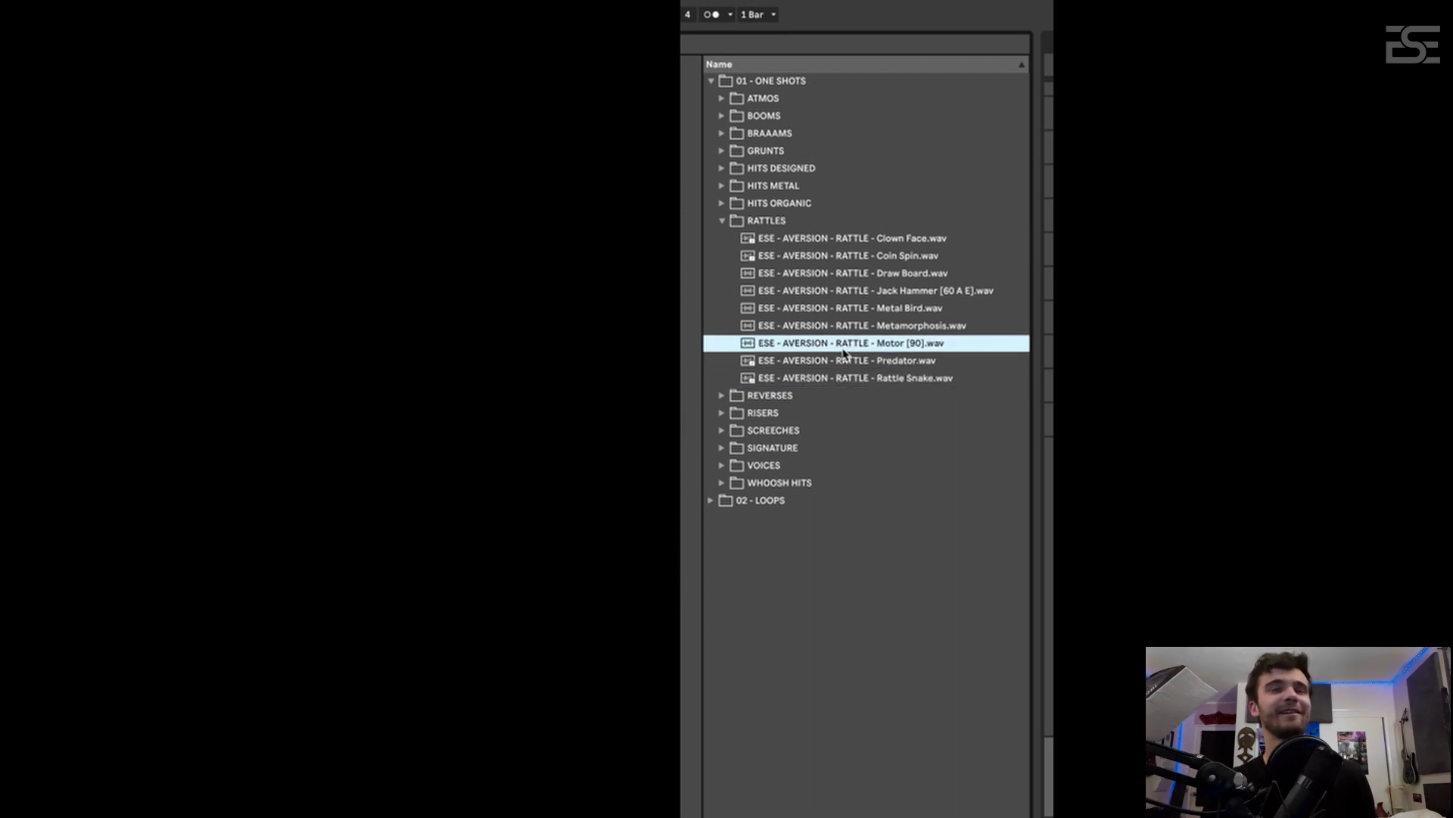
pyautogui.click(845, 330)
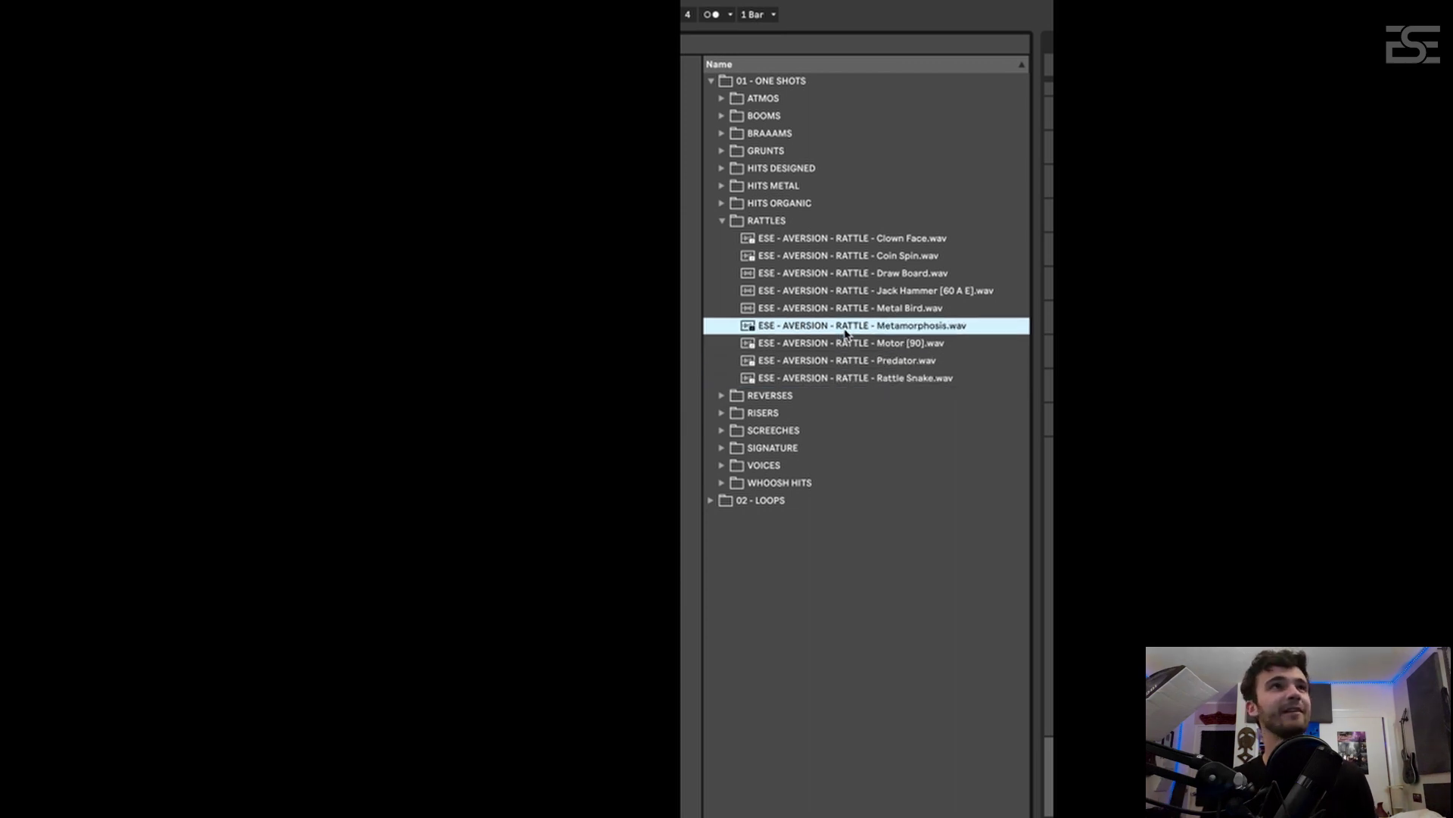
pyautogui.click(846, 313)
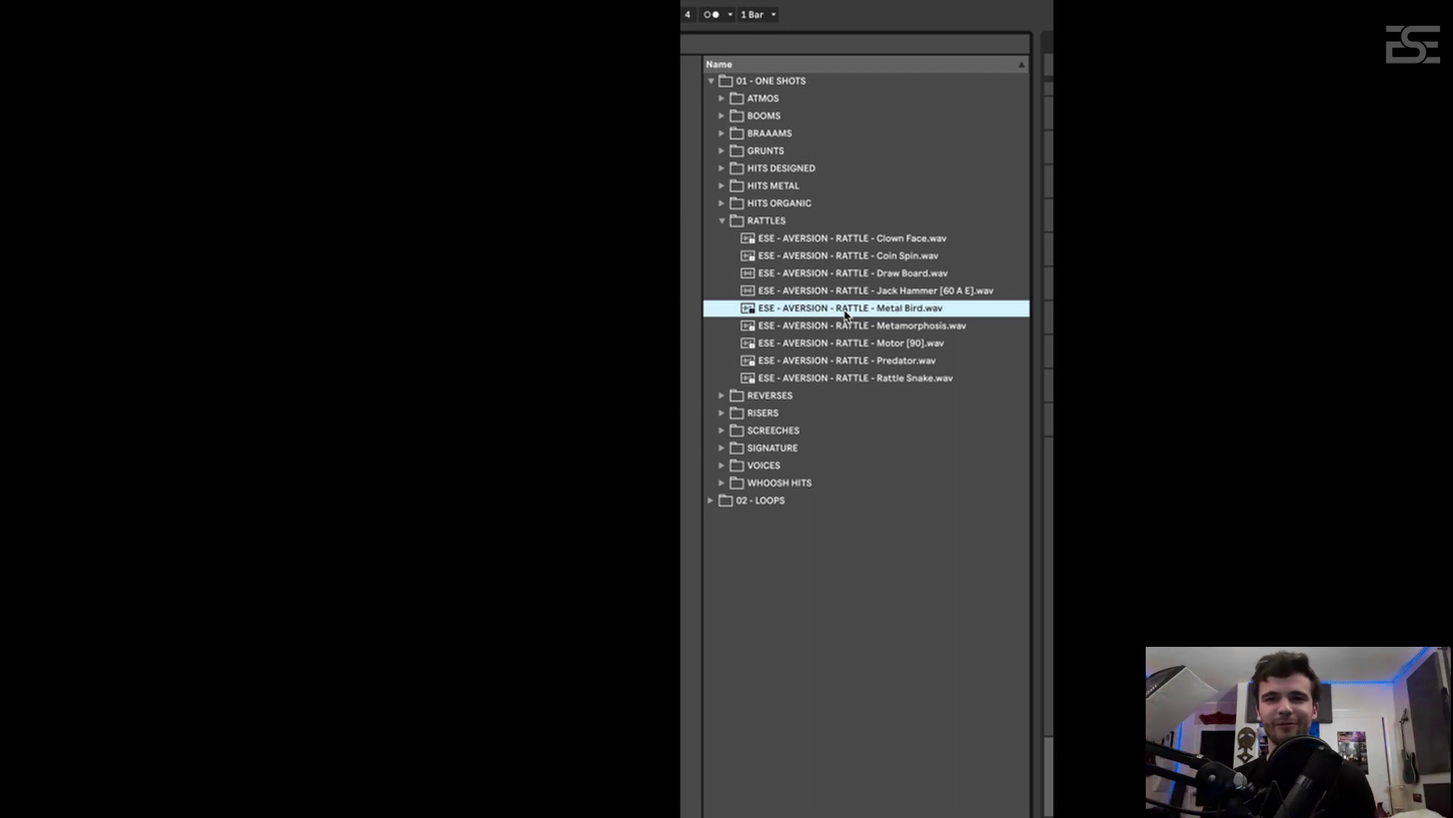
# Swap RATTLES for REVERSES and preview 3WEI through Sloppy Surgeon [Bb]
pyautogui.click(787, 223)
pyautogui.click(784, 238)
pyautogui.click(778, 256)
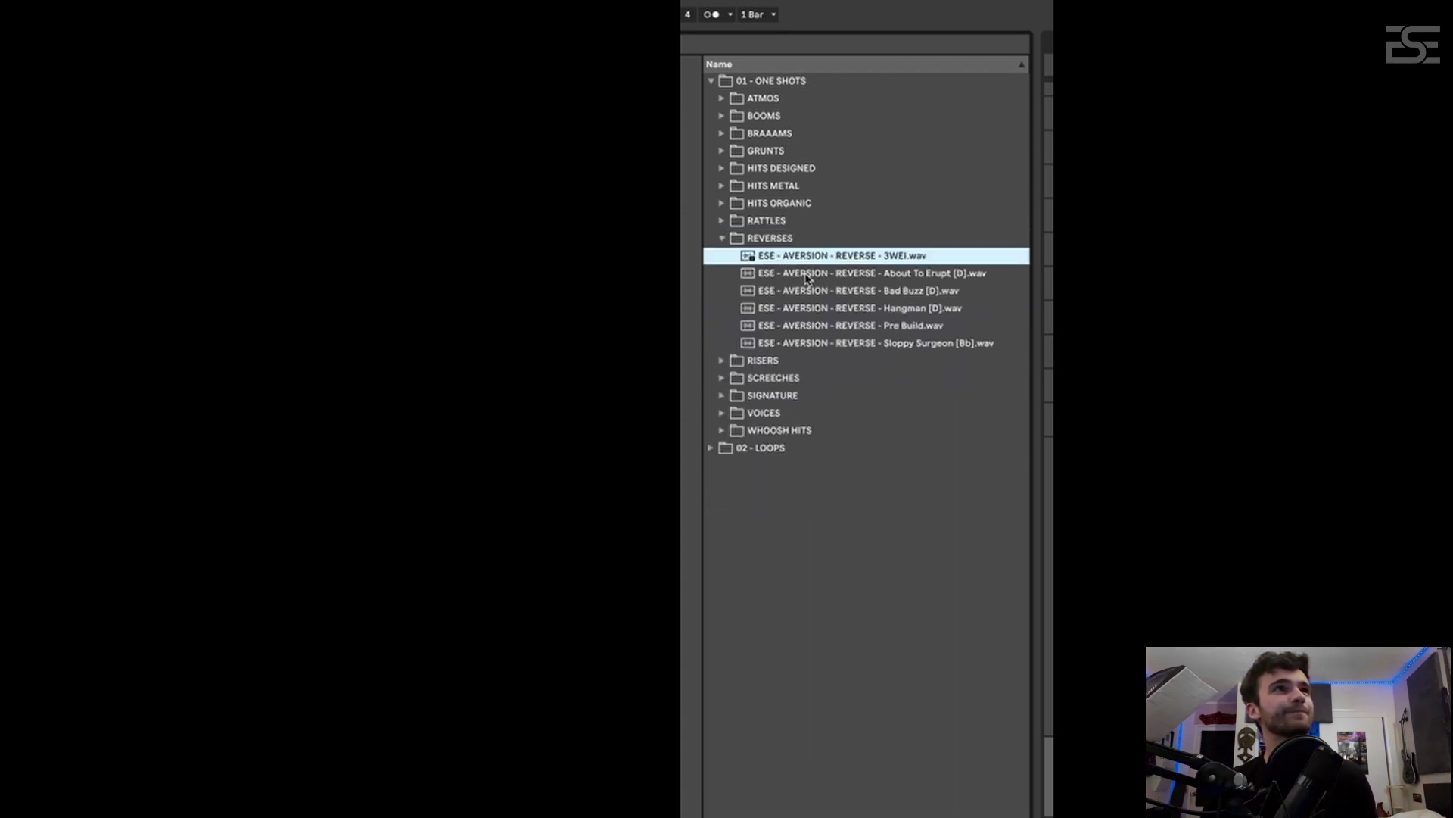
pyautogui.click(807, 275)
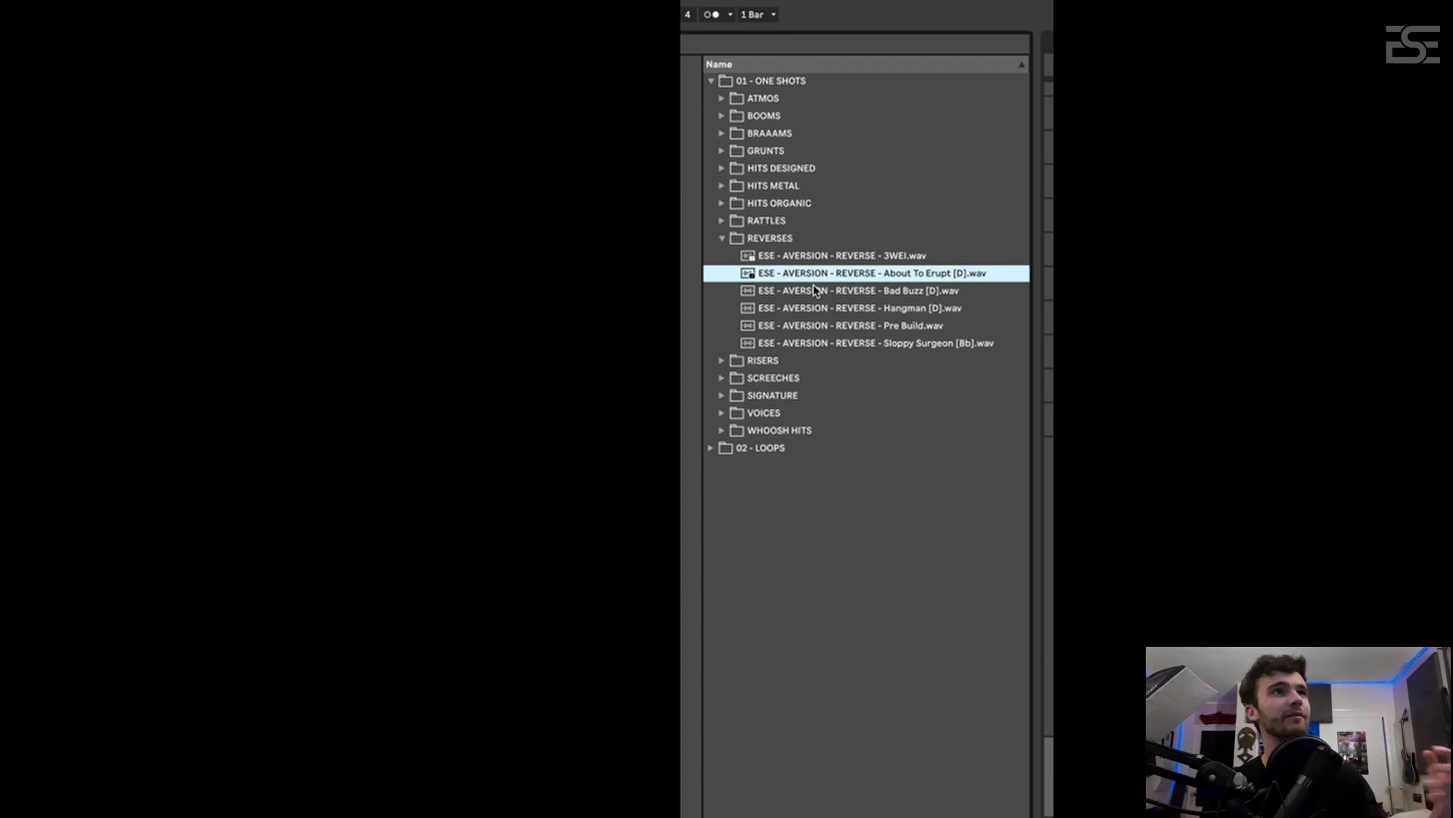
pyautogui.click(817, 293)
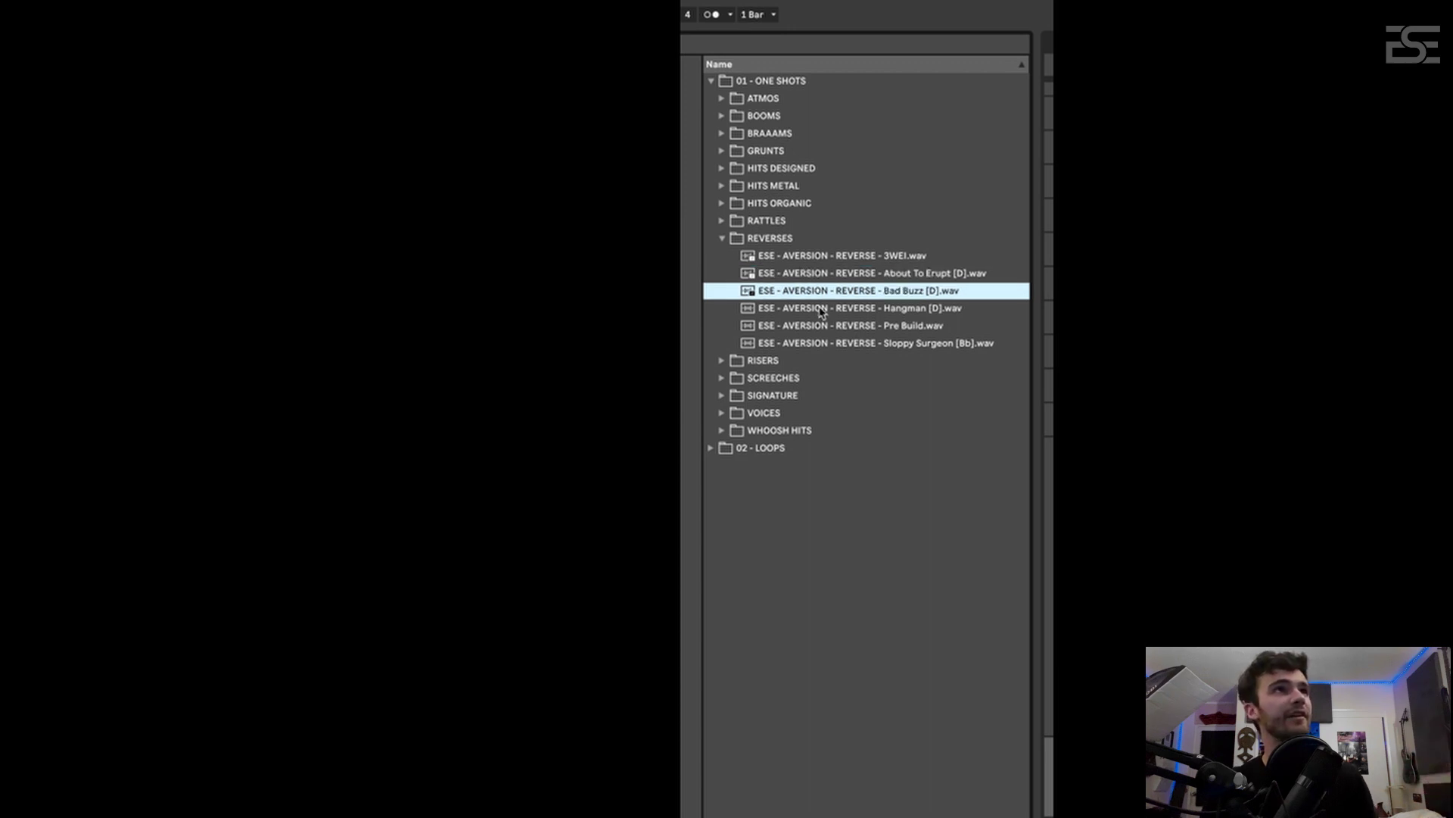
pyautogui.click(821, 310)
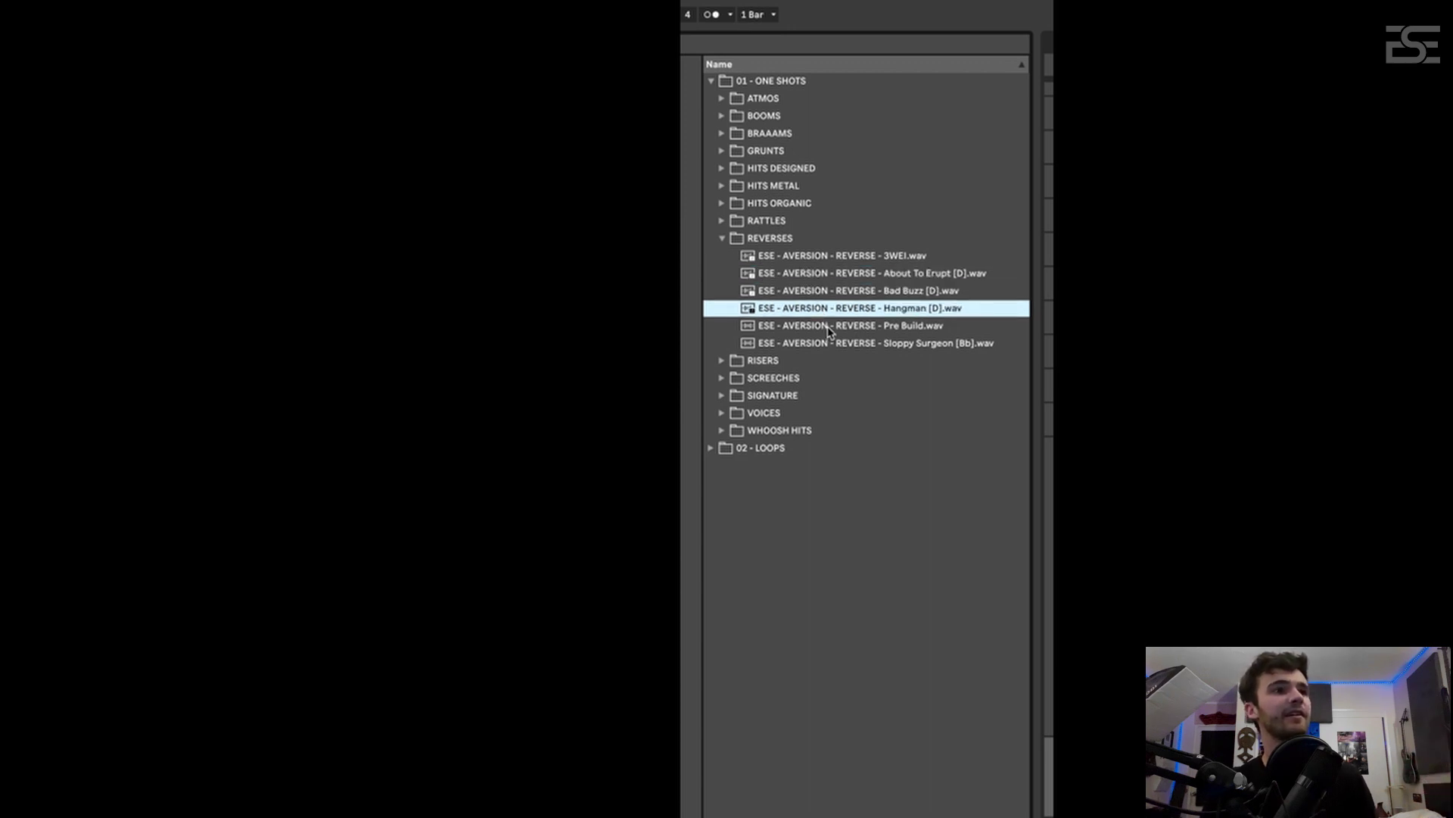
pyautogui.click(831, 328)
pyautogui.click(835, 341)
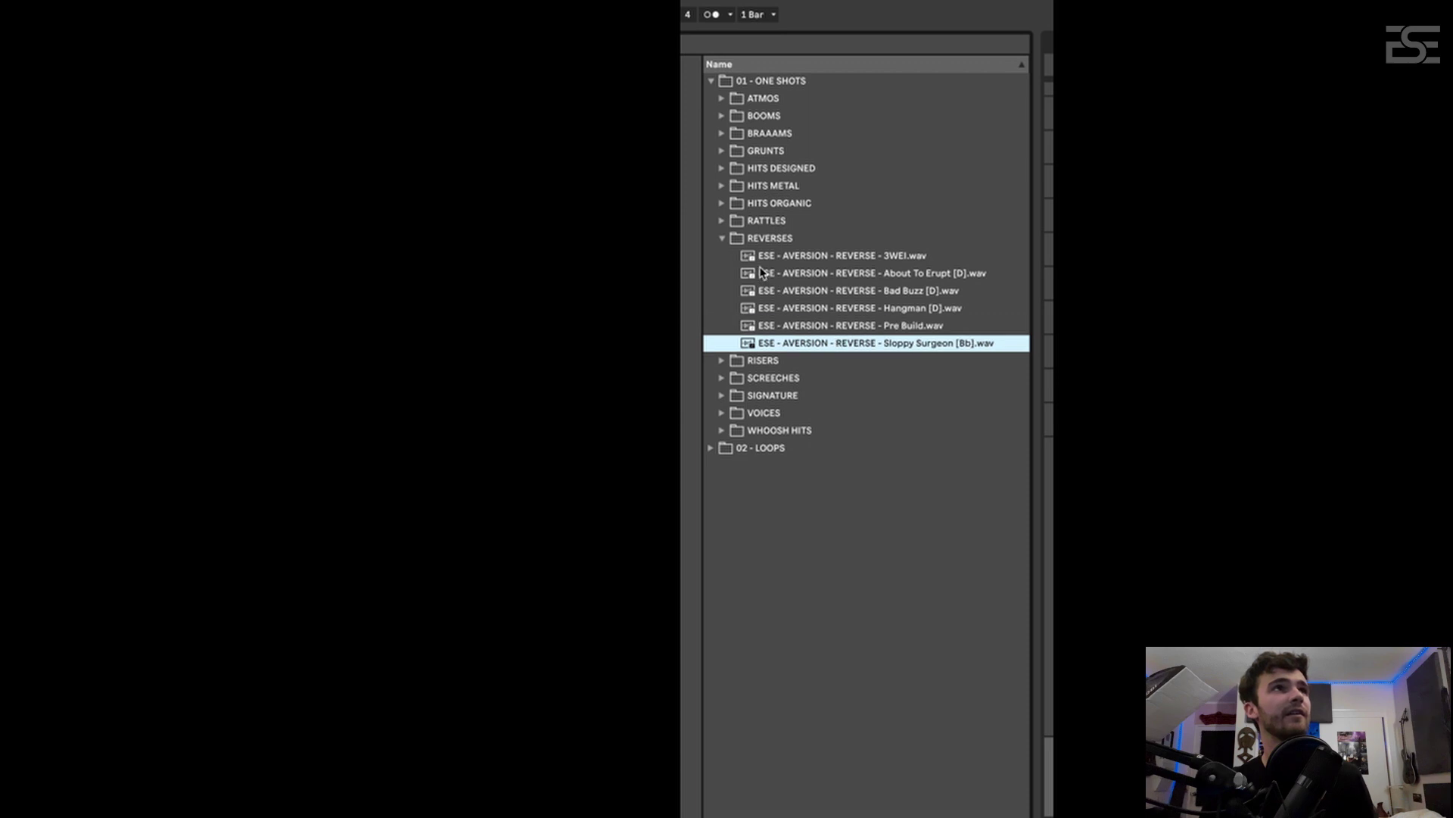
pyautogui.click(732, 258)
# Swap REVERSES for RISERS, preview Build through Karel Choir, then collapse RISERS
pyautogui.click(722, 239)
pyautogui.click(721, 255)
pyautogui.click(795, 291)
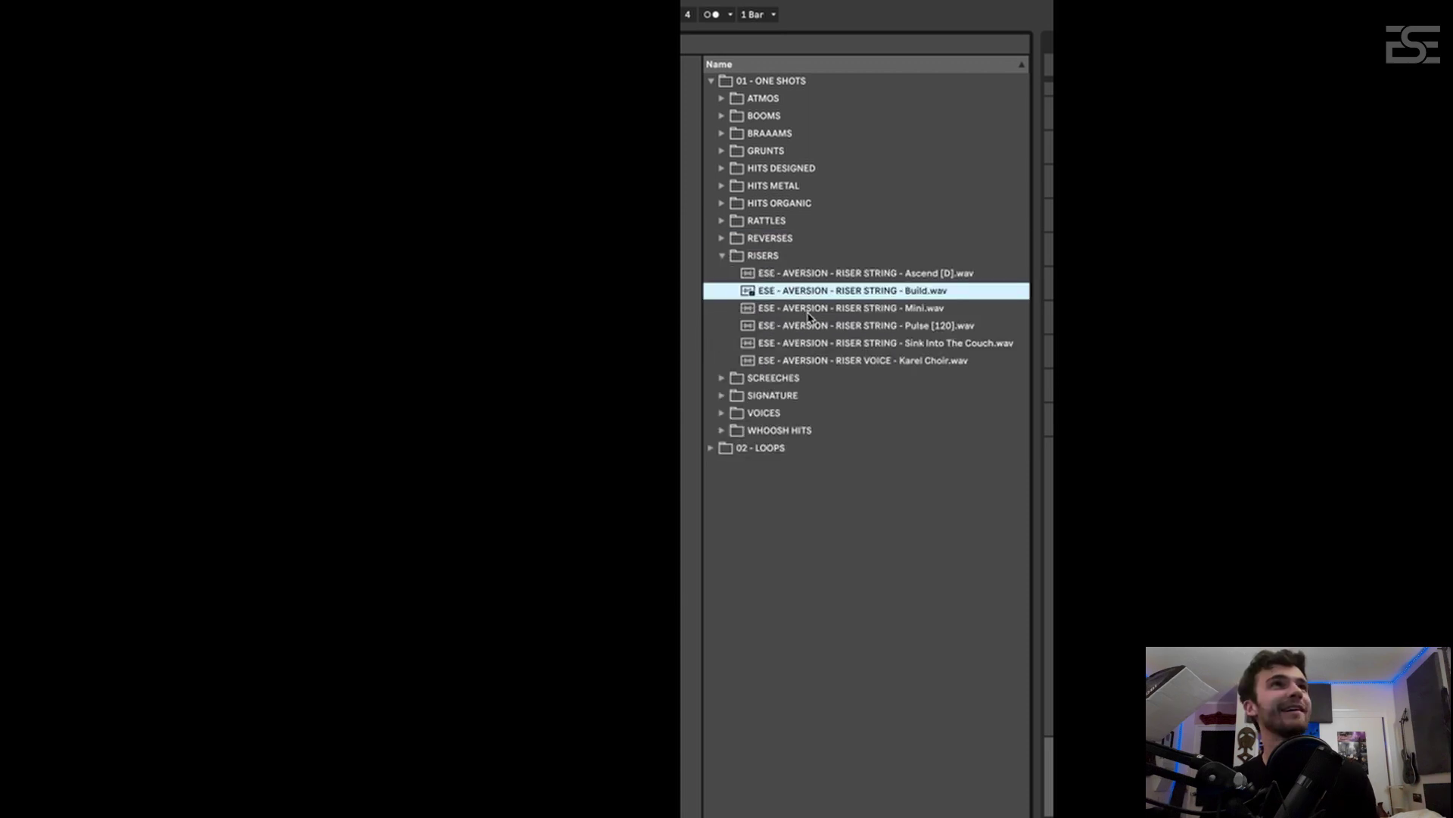
pyautogui.click(809, 308)
pyautogui.click(818, 327)
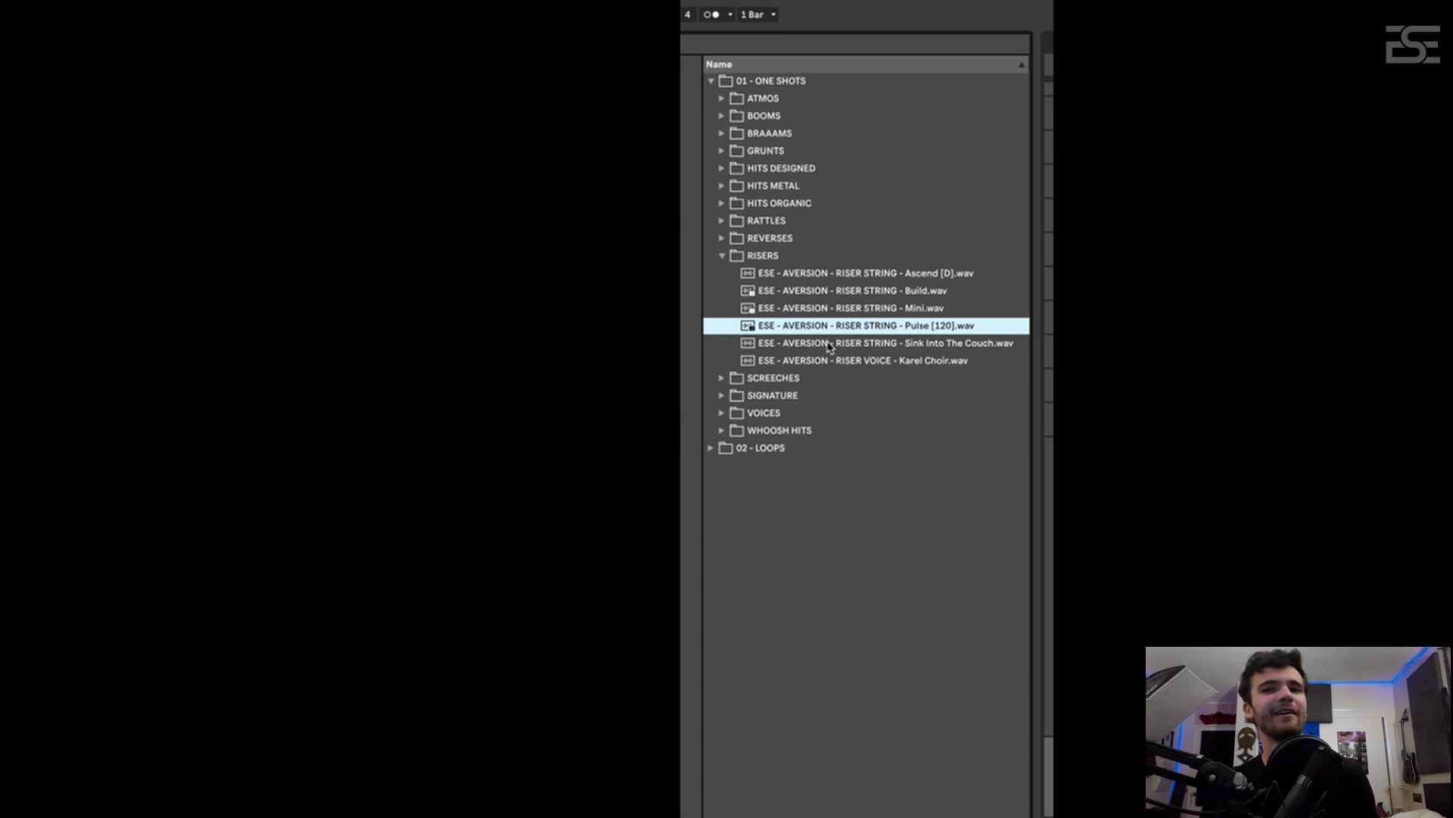
pyautogui.click(832, 348)
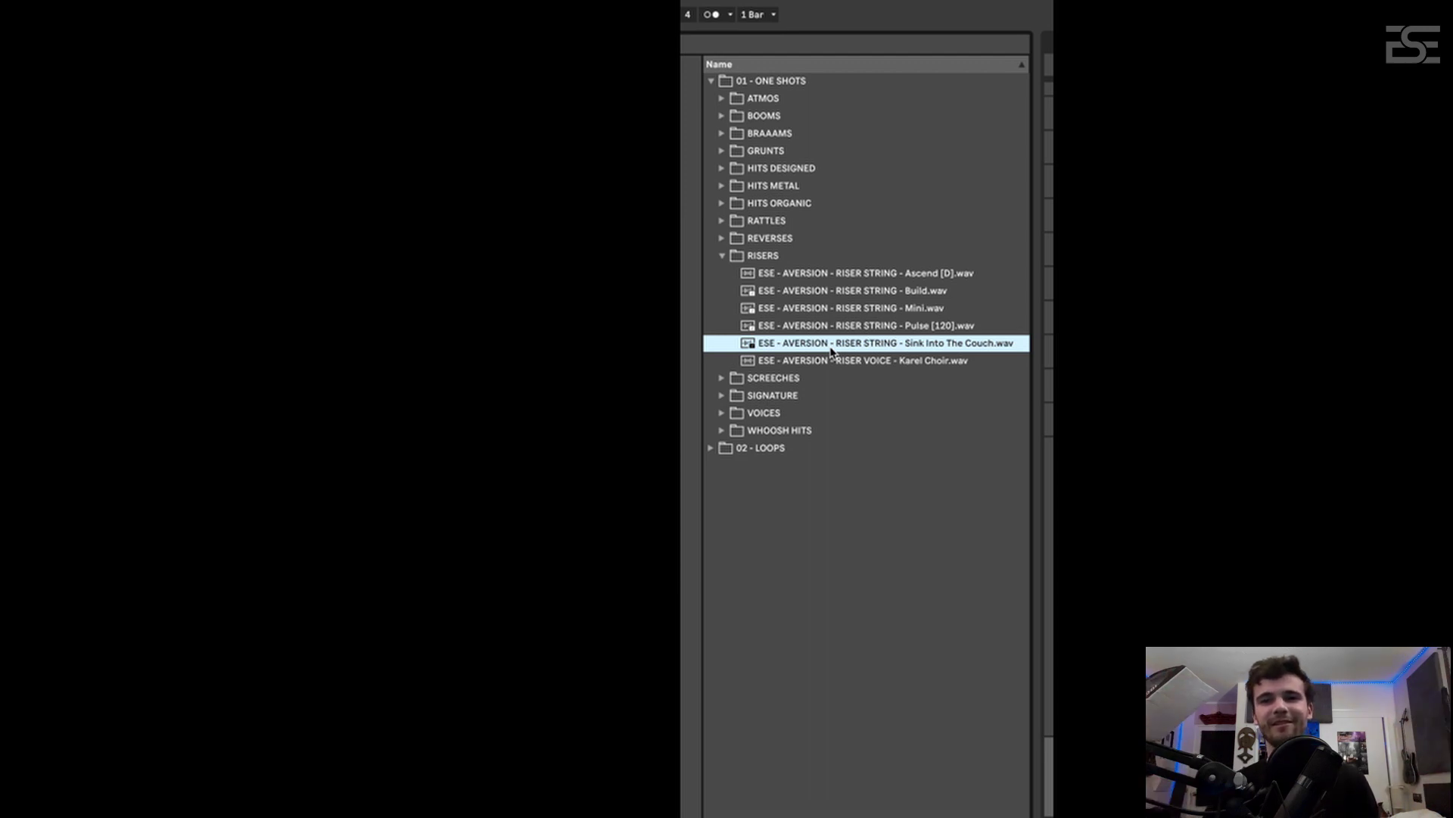
pyautogui.click(833, 362)
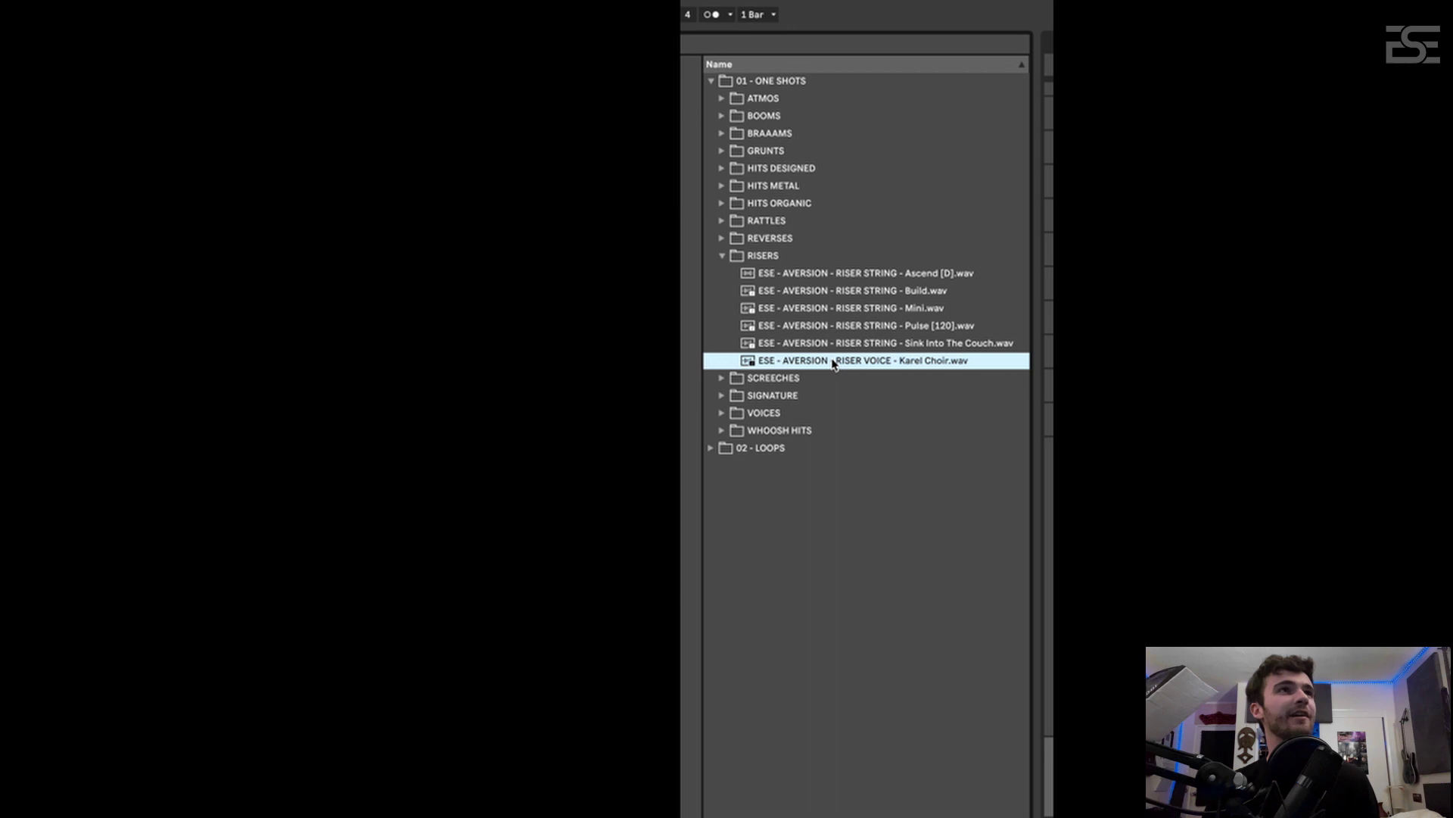
pyautogui.click(722, 255)
# Open SCREECHES, preview Back Alley through Ugly Tea Pot [D], then collapse the folder
pyautogui.click(722, 272)
pyautogui.click(788, 292)
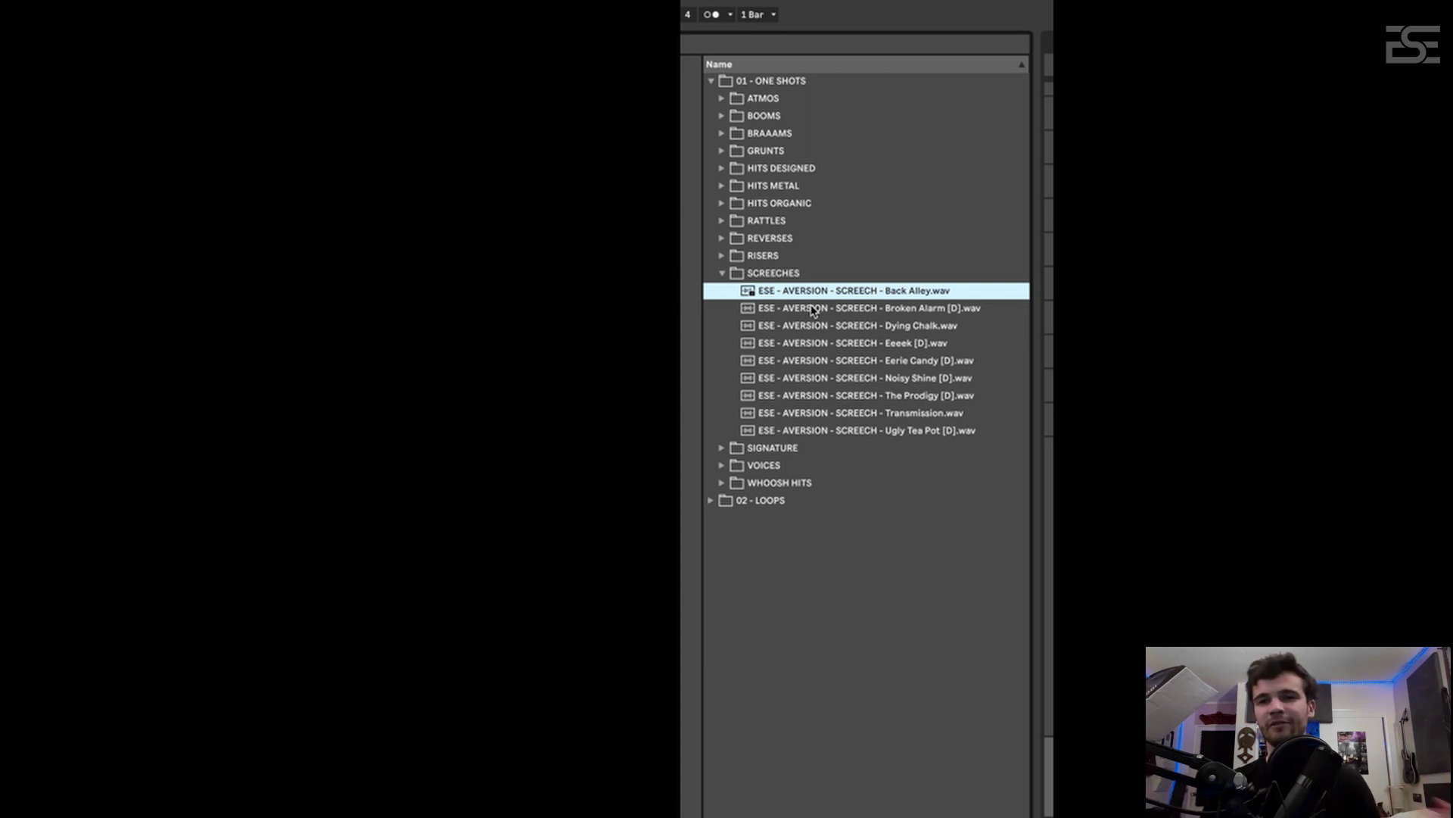
pyautogui.click(818, 315)
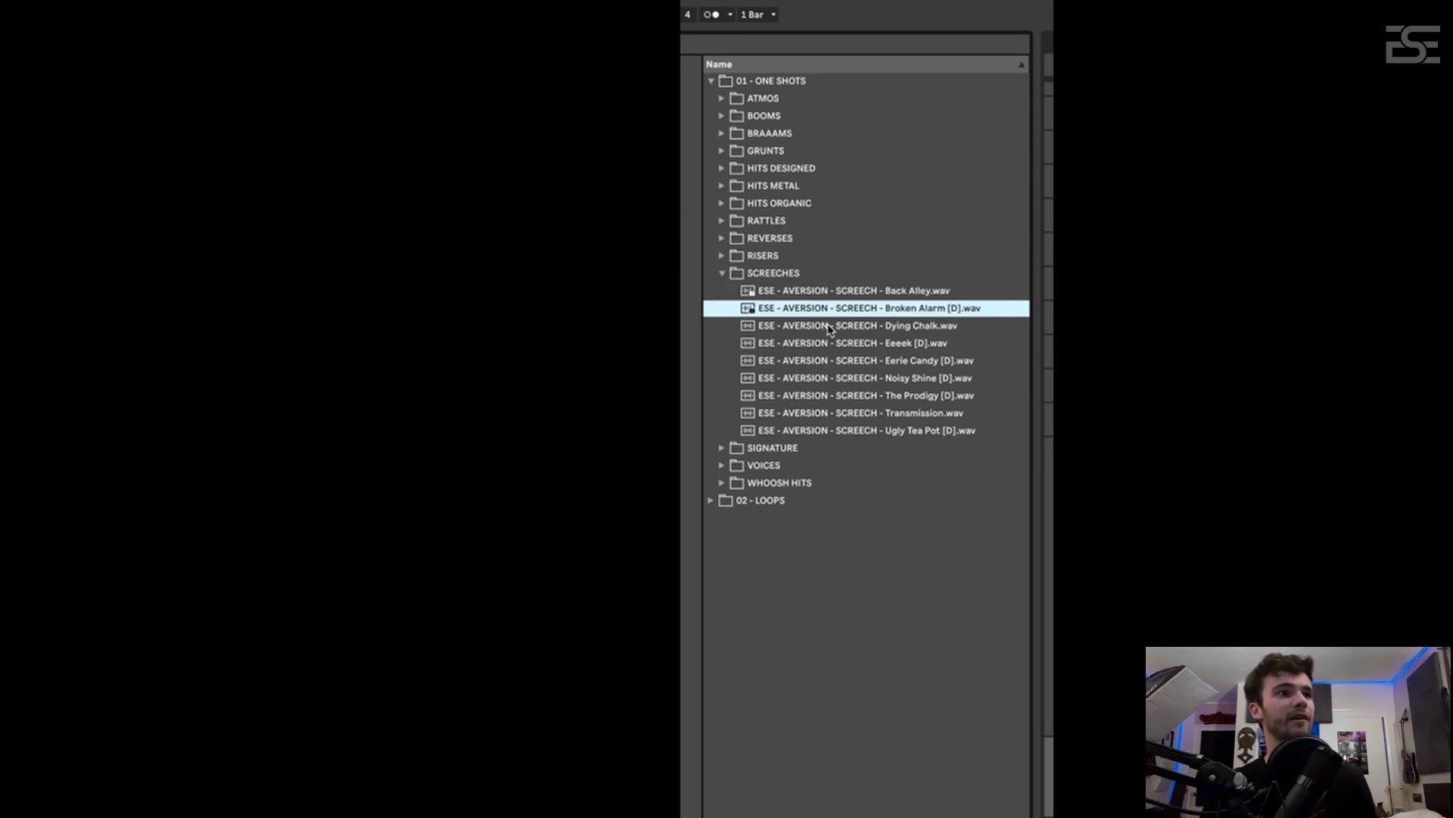
pyautogui.click(830, 327)
pyautogui.click(838, 343)
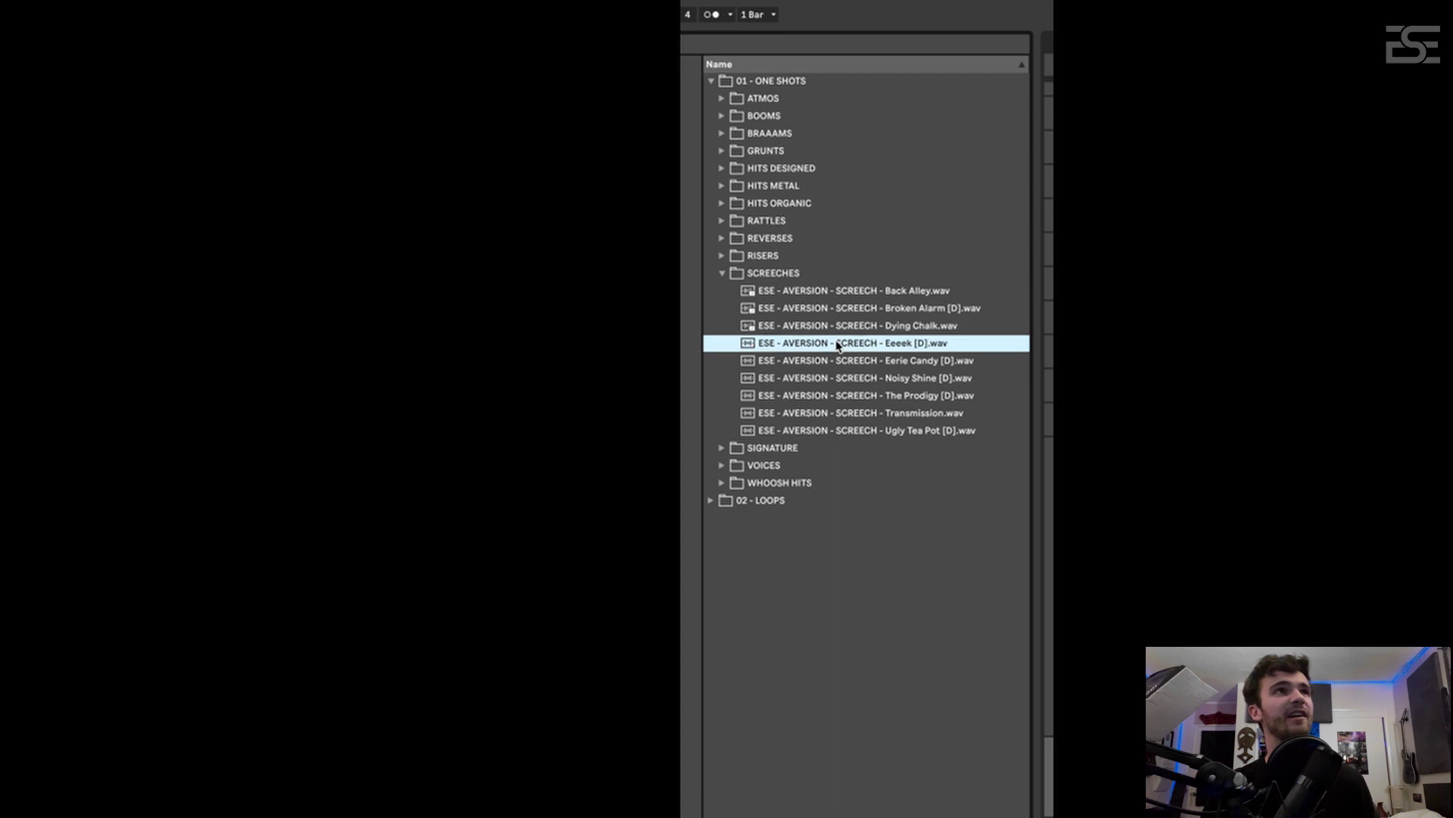
pyautogui.click(850, 362)
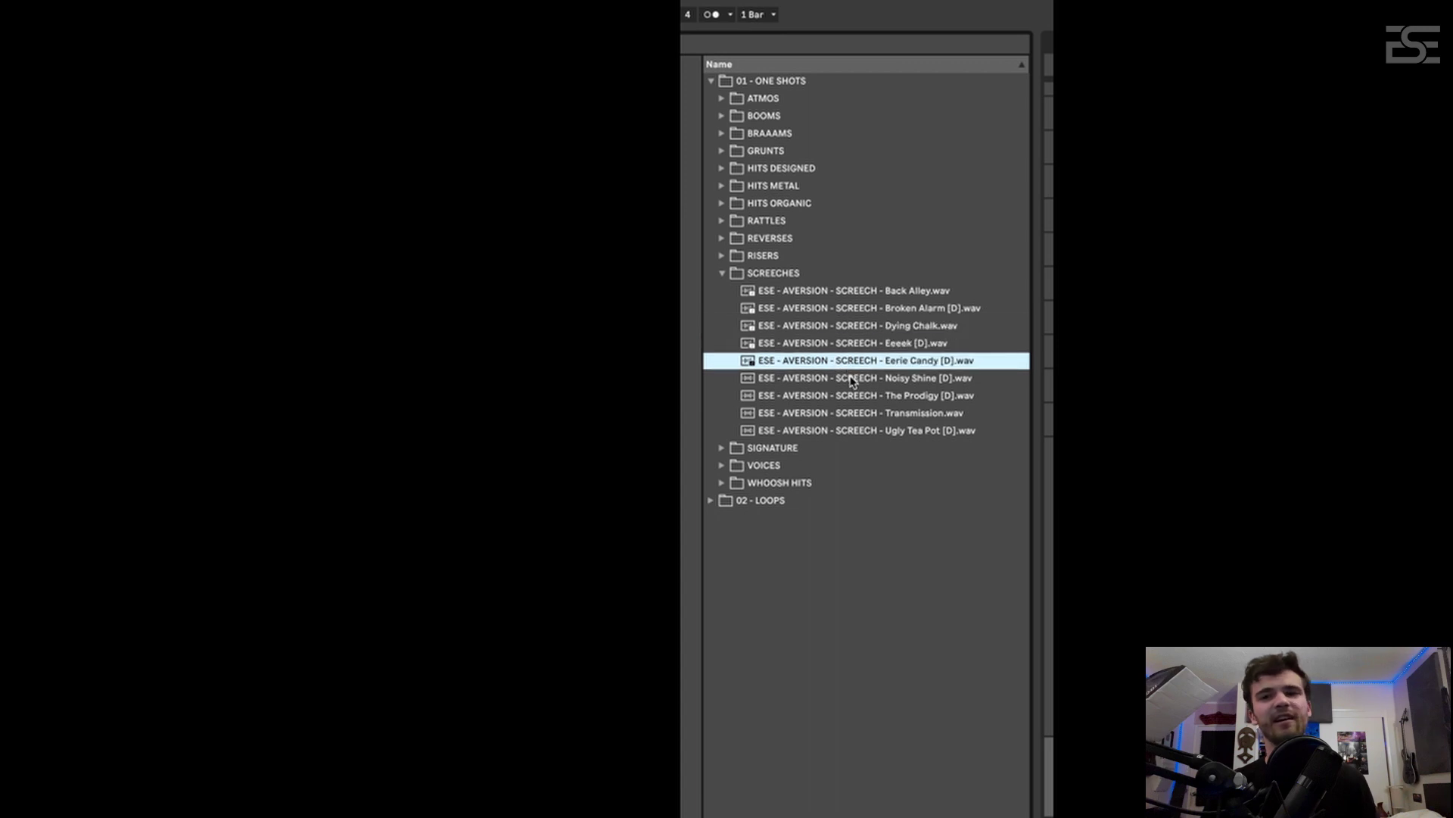
pyautogui.click(851, 378)
pyautogui.click(854, 395)
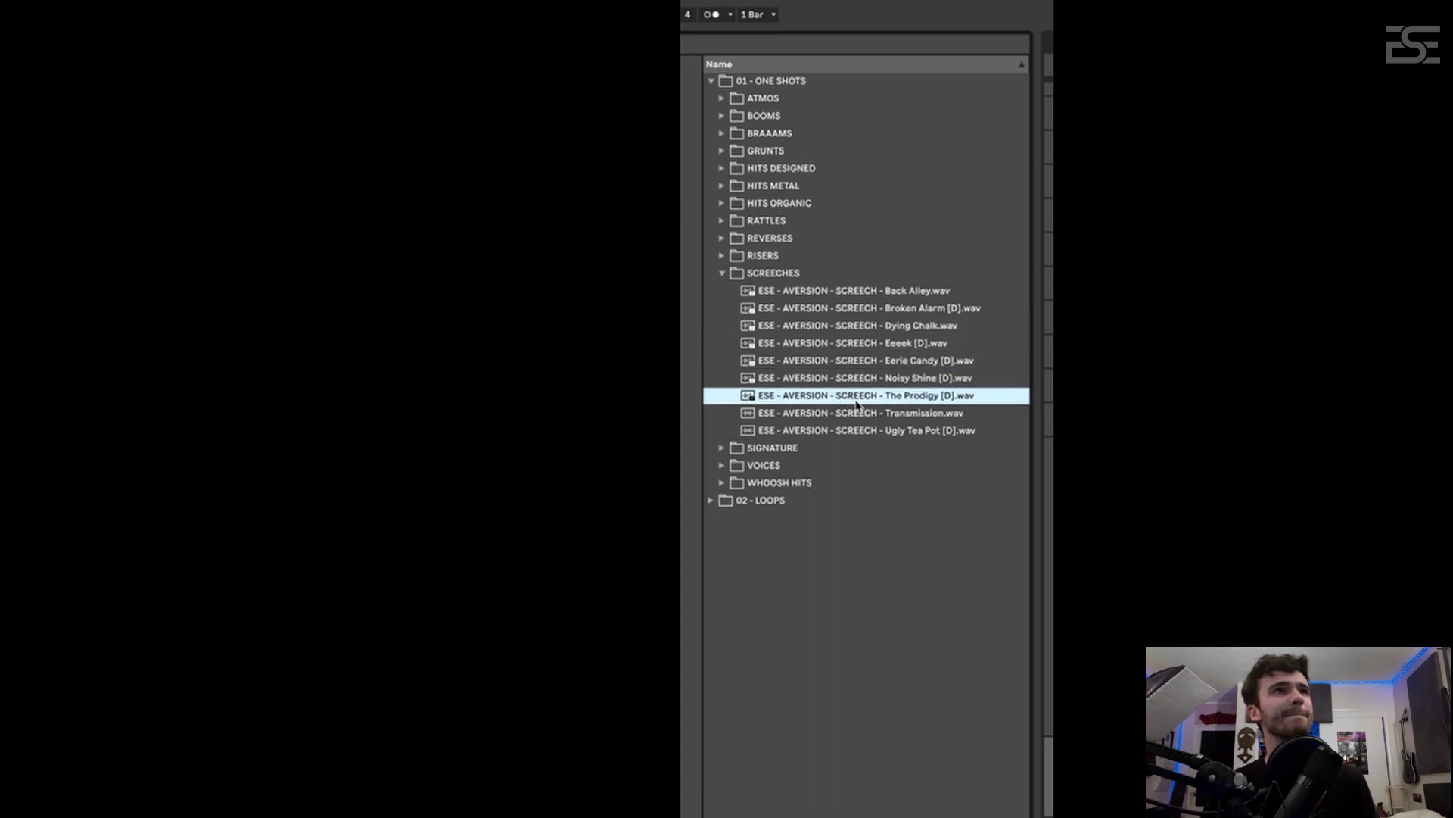
pyautogui.click(861, 415)
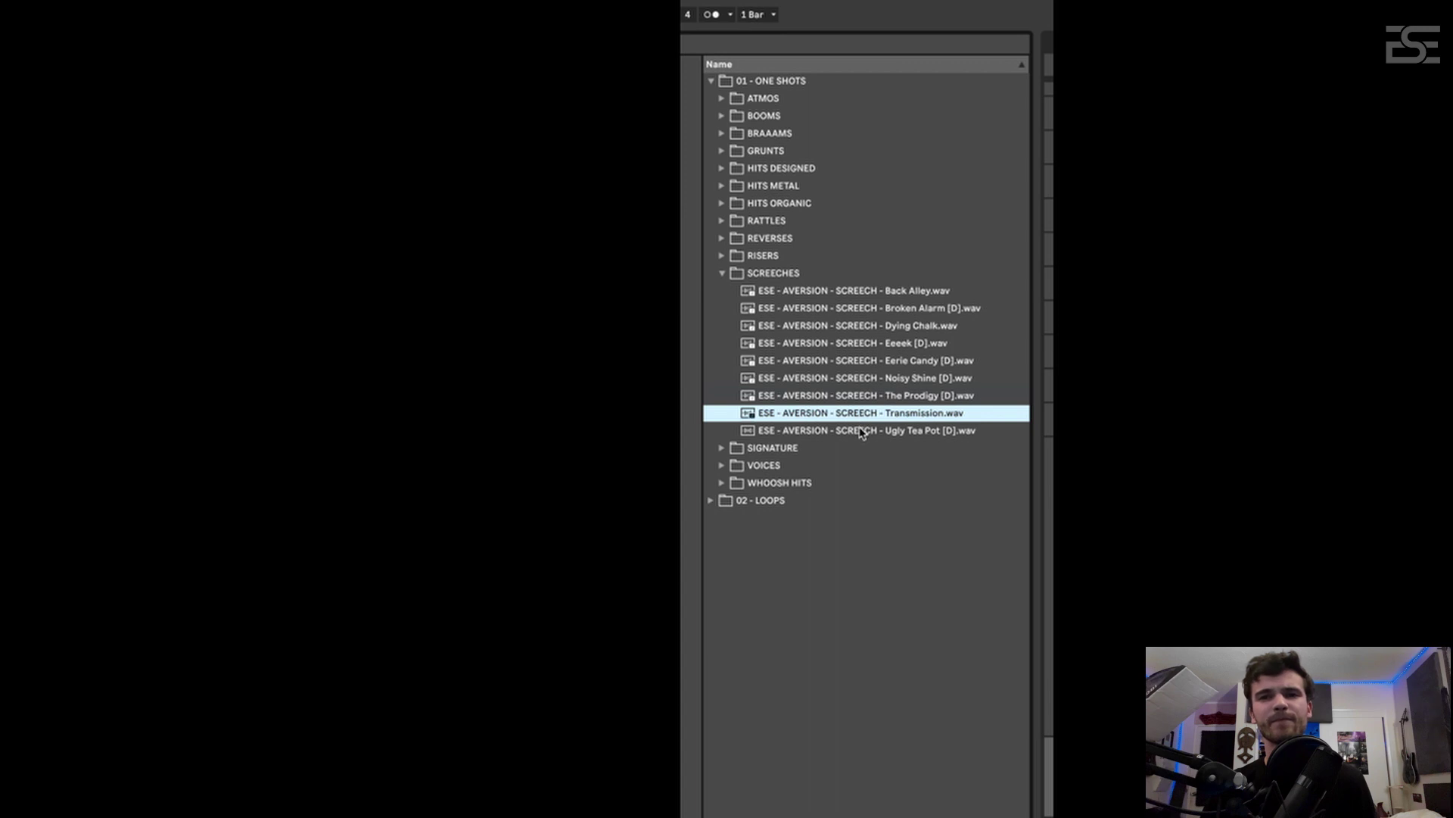
pyautogui.click(863, 432)
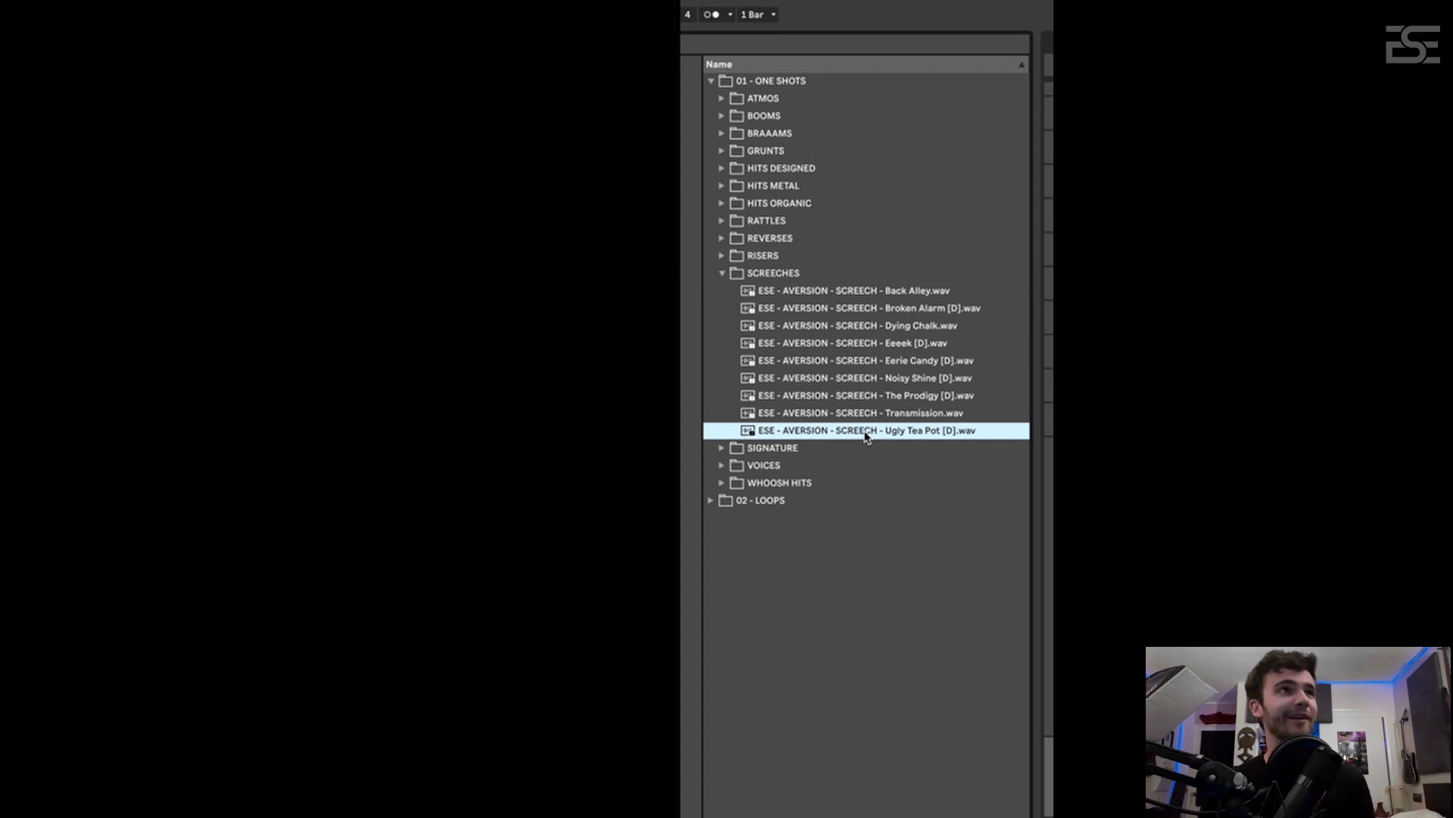
pyautogui.click(721, 273)
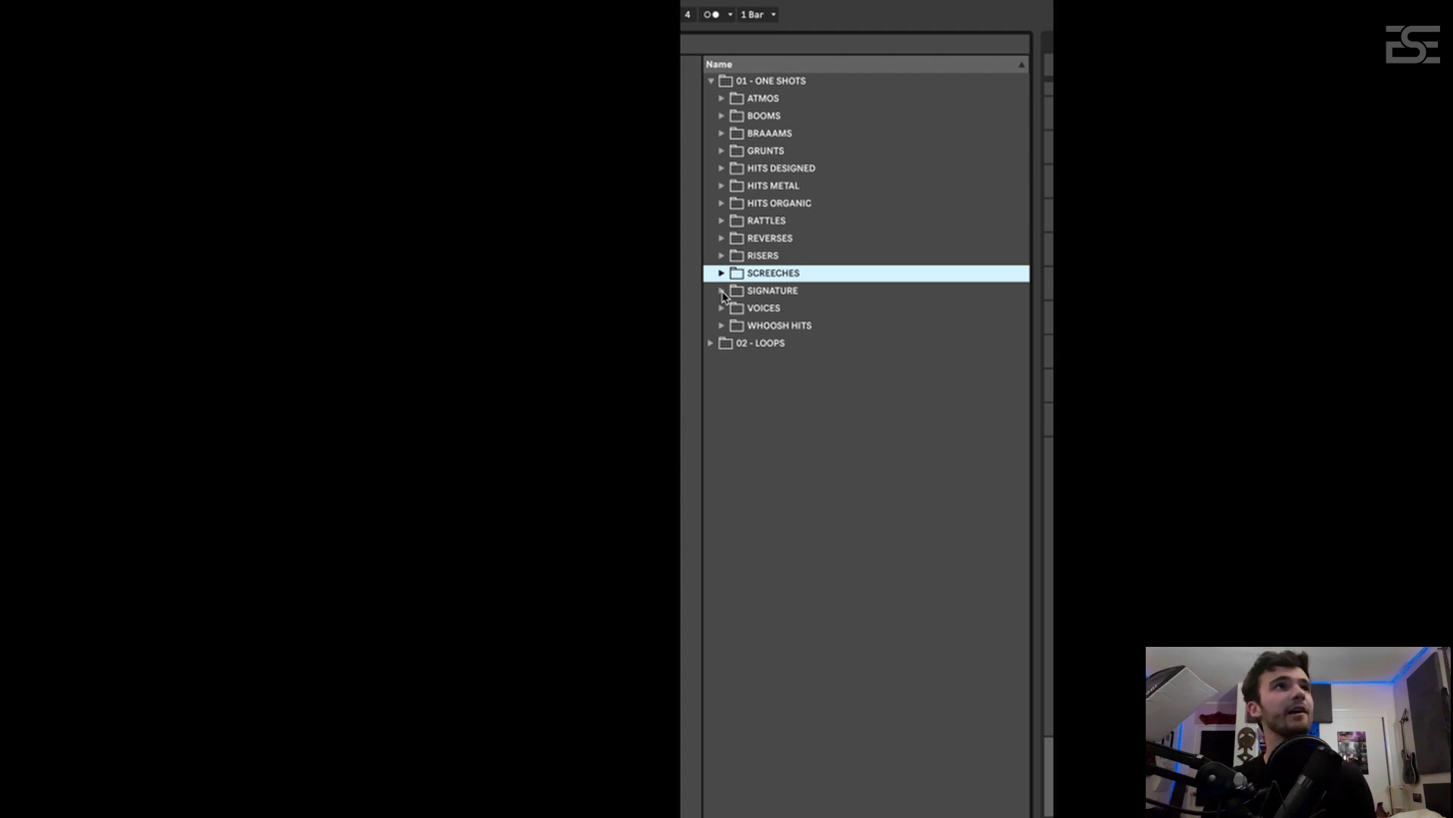
# Expand SIGNATURE and audition its one-shots, from Bed Bend [Bb to A] through Skinner Bend [B to E]
pyautogui.click(723, 295)
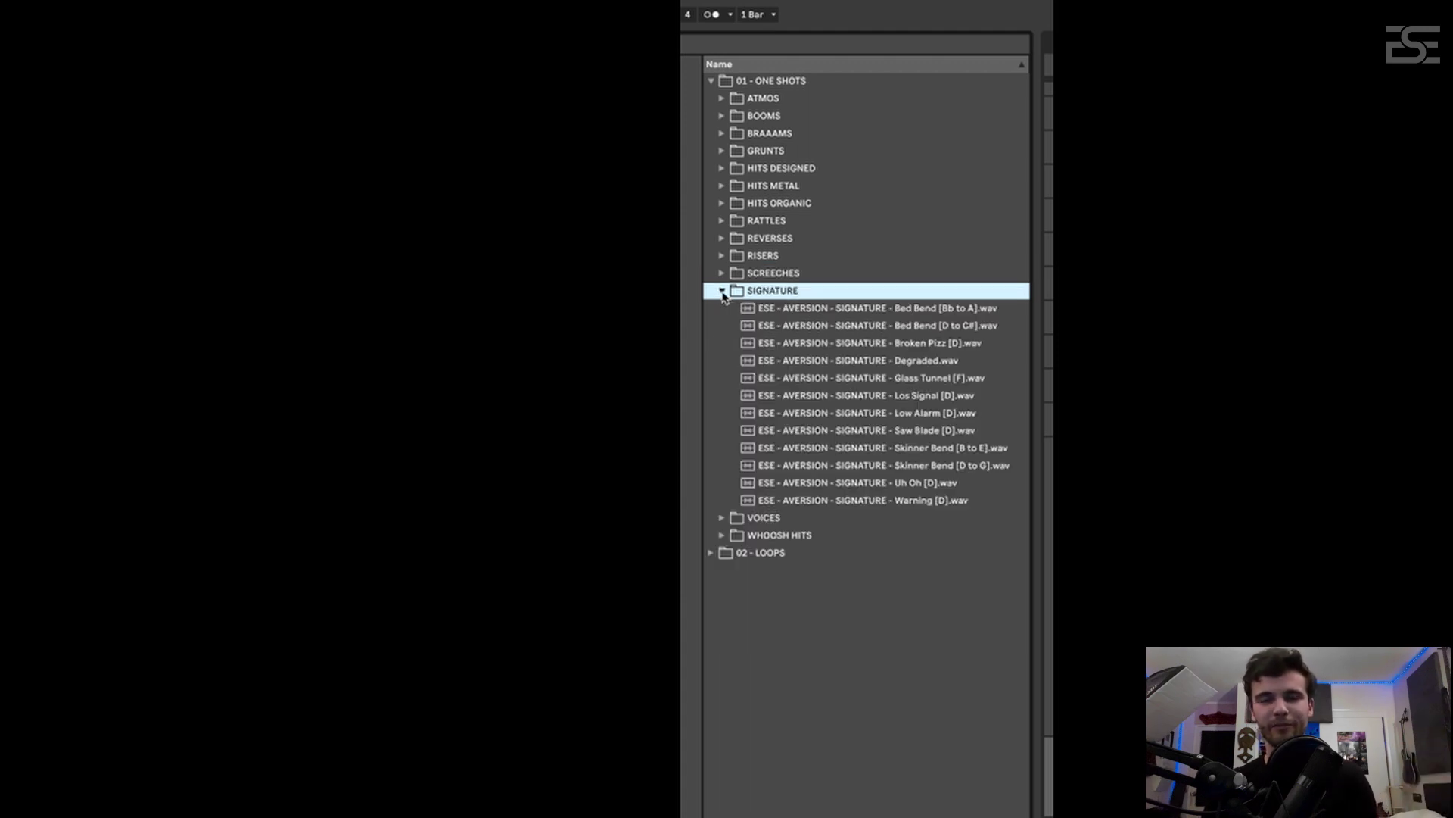
pyautogui.click(754, 311)
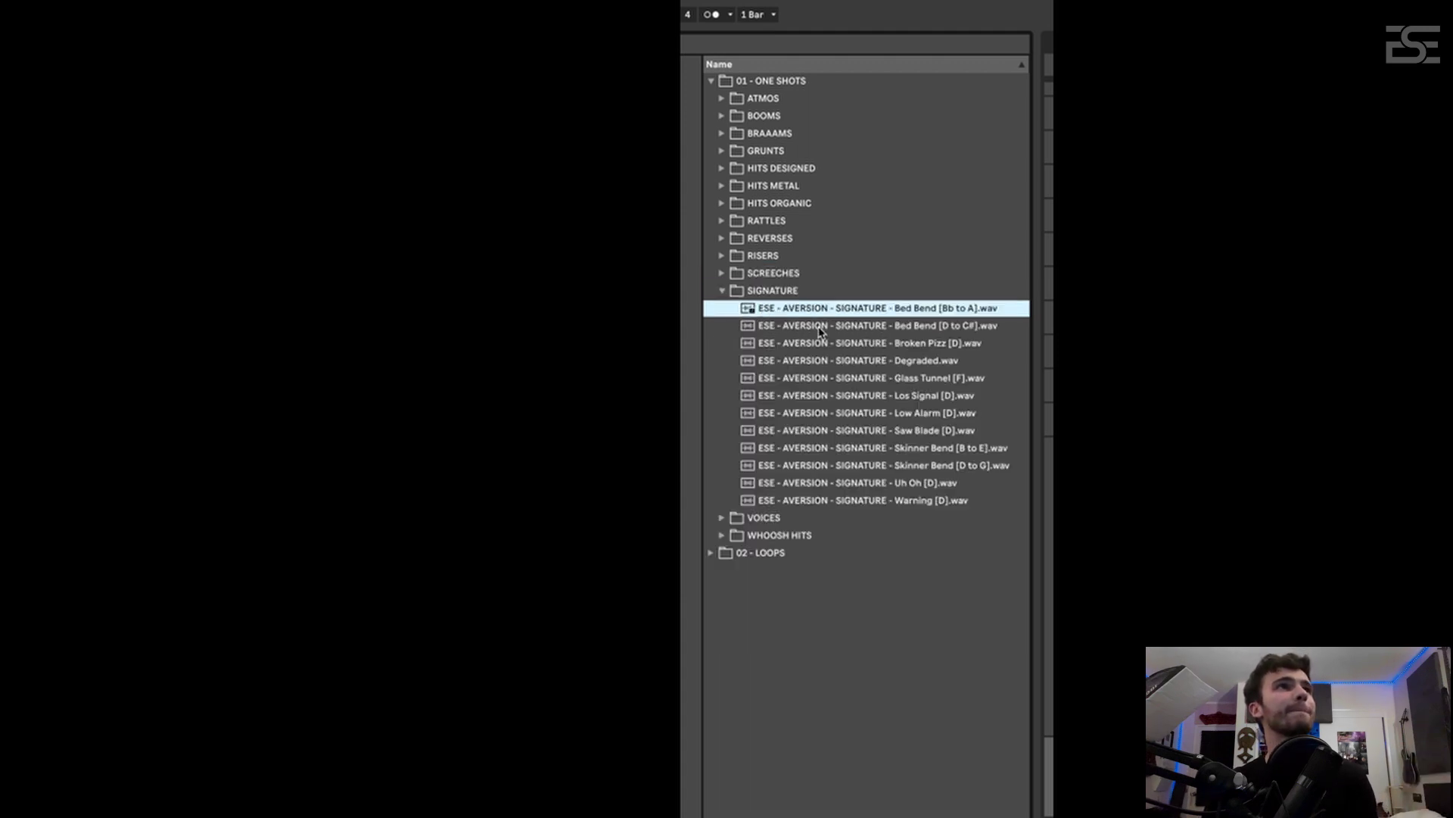
pyautogui.click(819, 331)
pyautogui.click(828, 345)
pyautogui.click(837, 365)
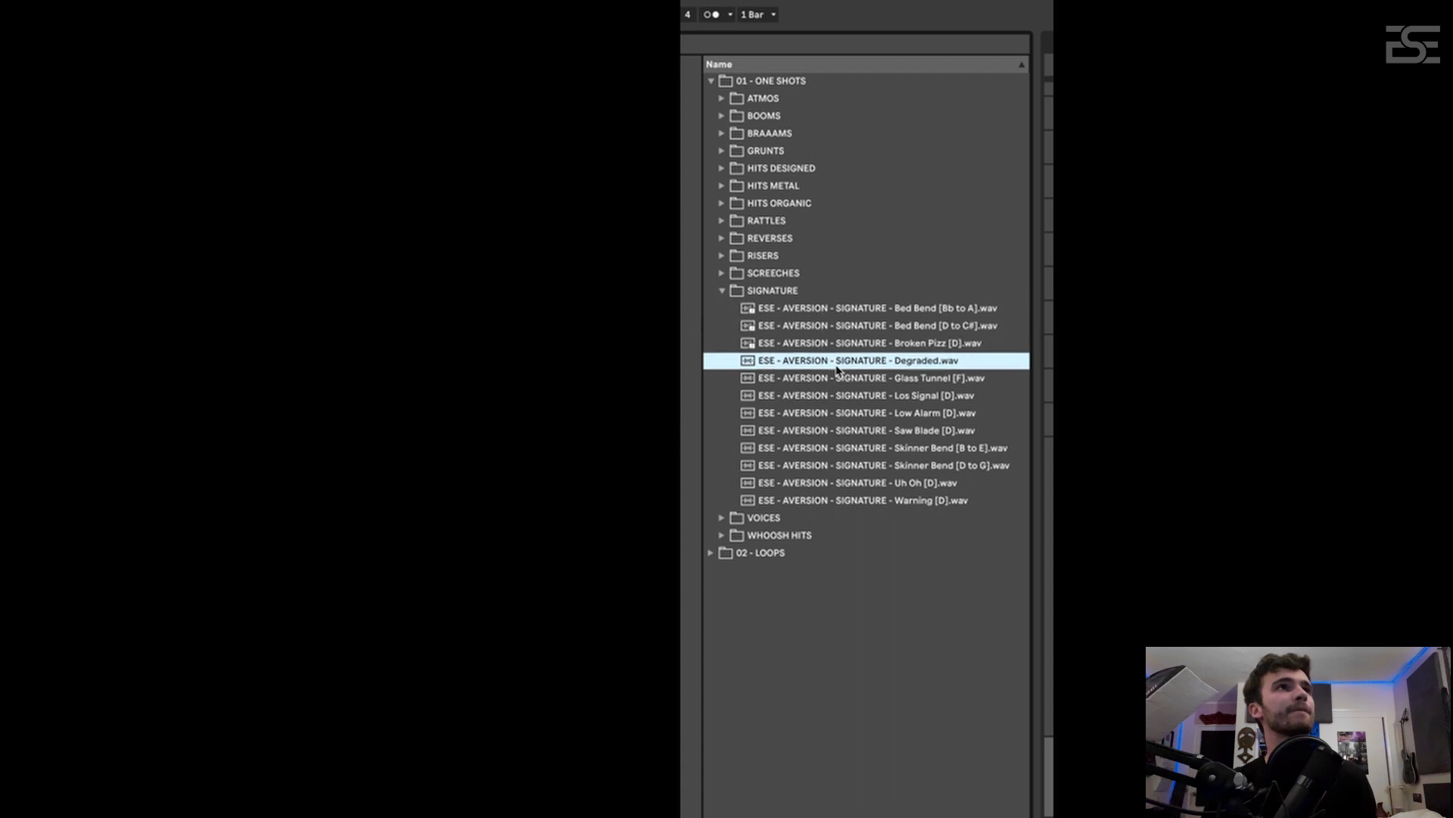
pyautogui.click(829, 383)
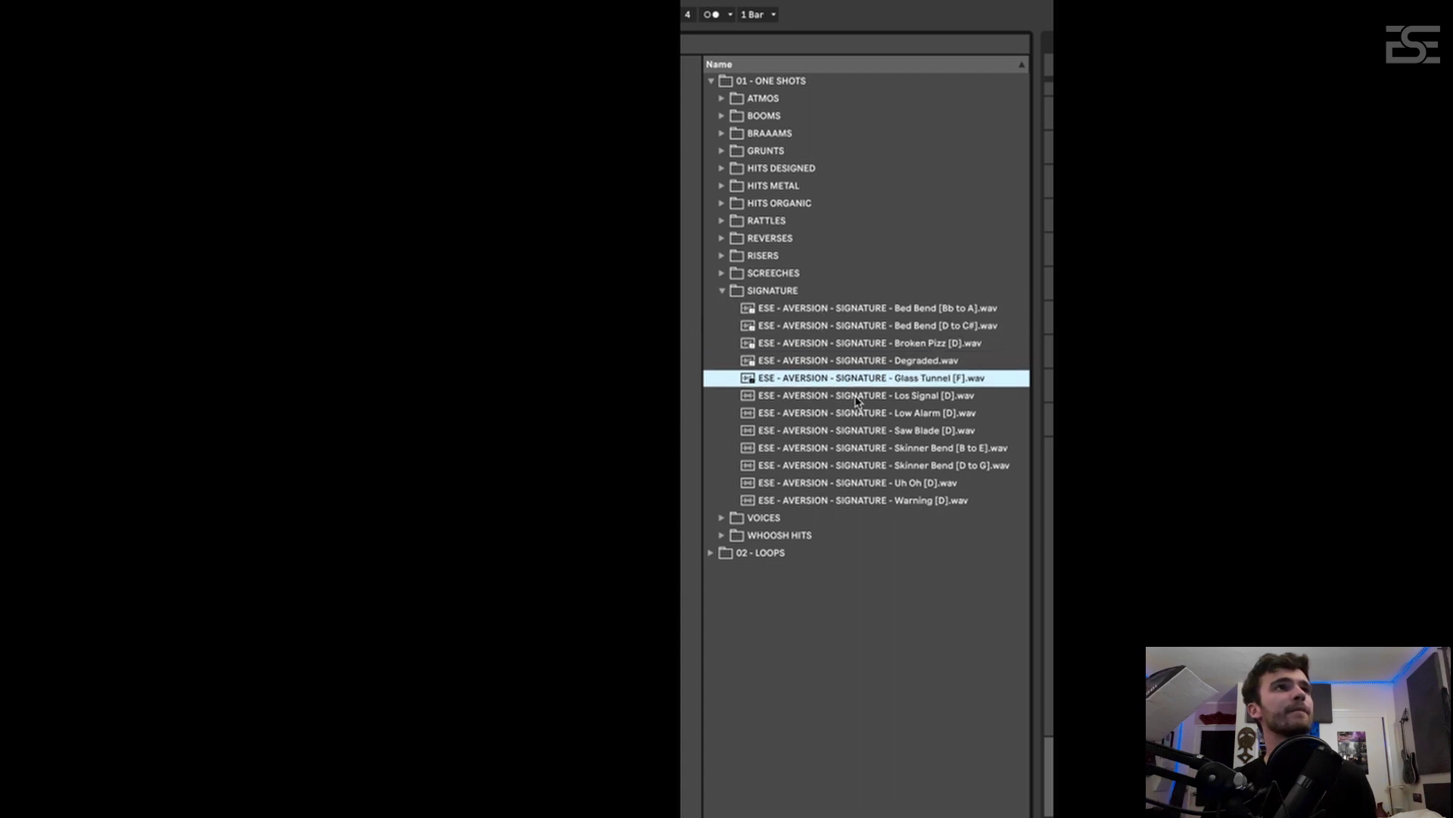
pyautogui.click(857, 398)
pyautogui.click(844, 416)
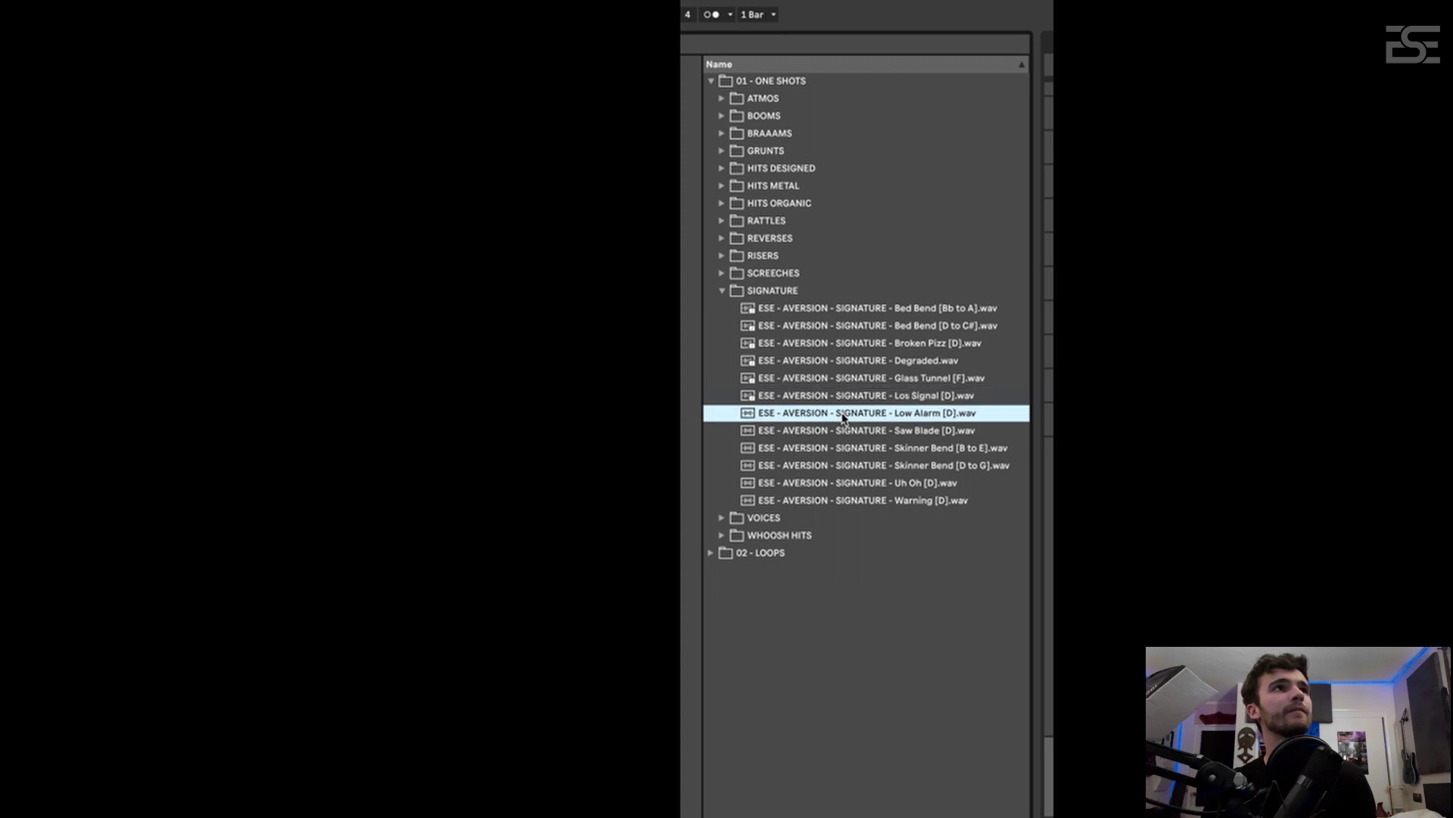
pyautogui.click(846, 433)
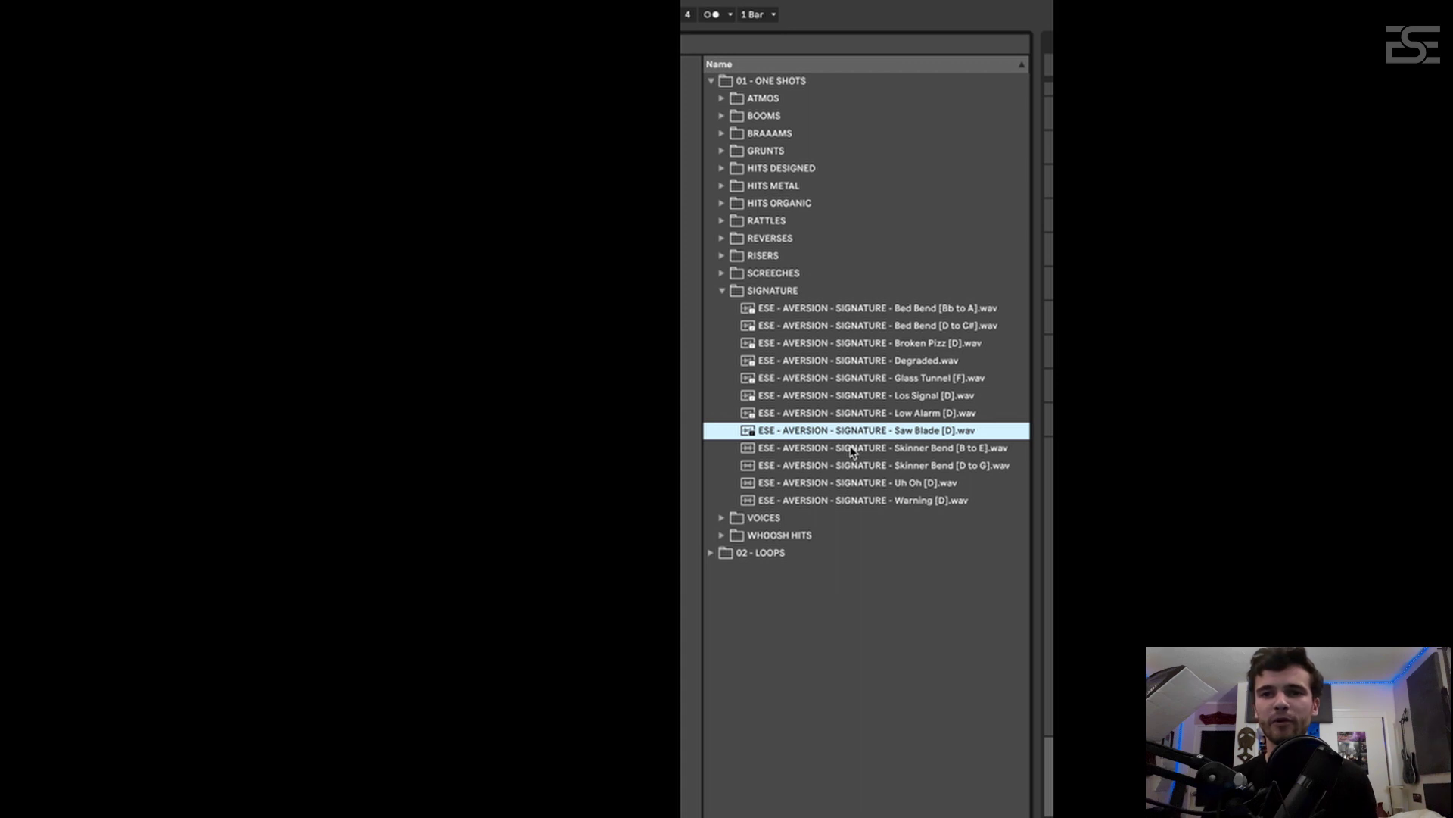
pyautogui.click(851, 449)
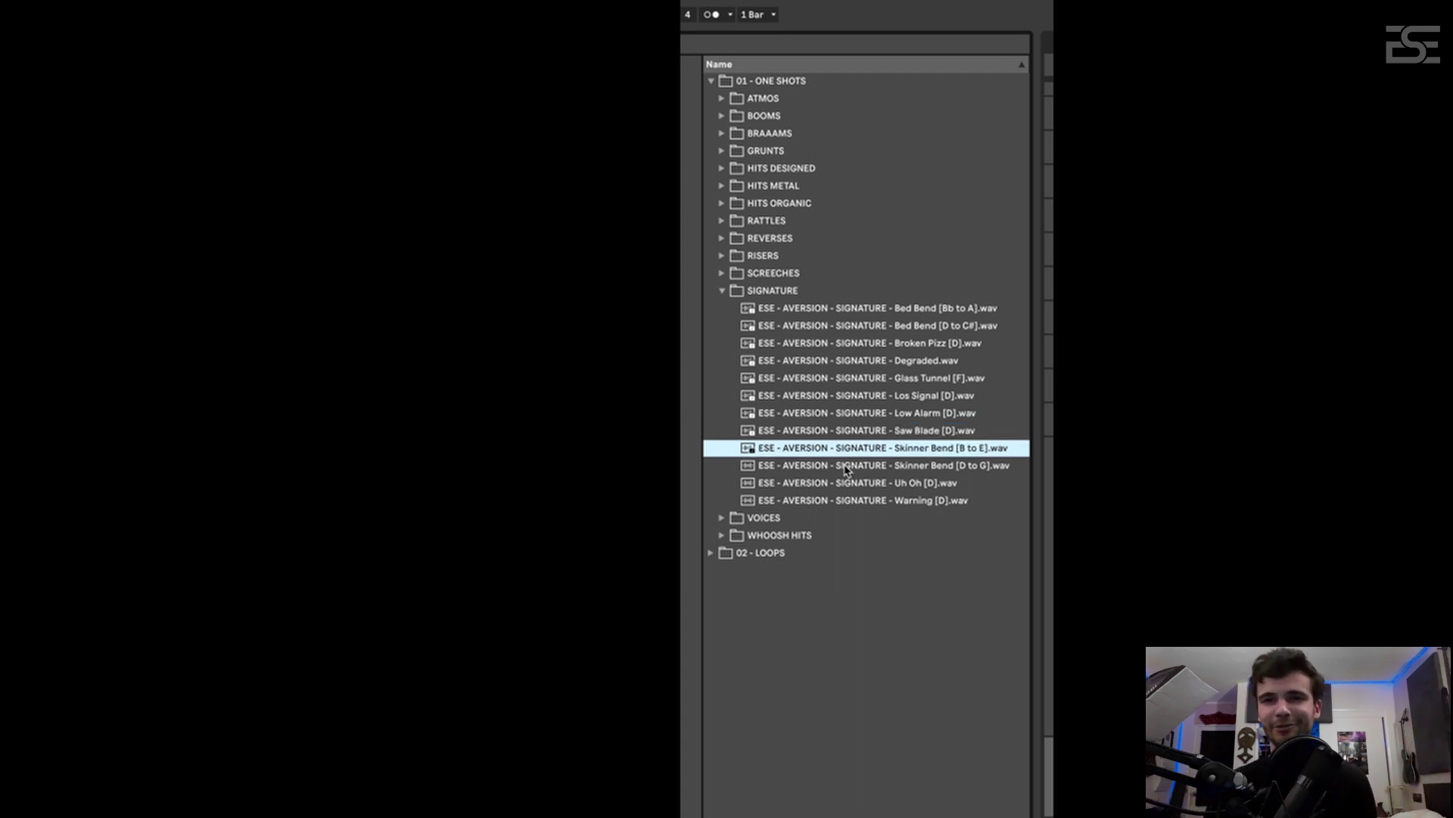
# Collapse SIGNATURE, then audition the VOICES samples, High Scream through What Is Your Emergency, and collapse VOICES
pyautogui.click(722, 290)
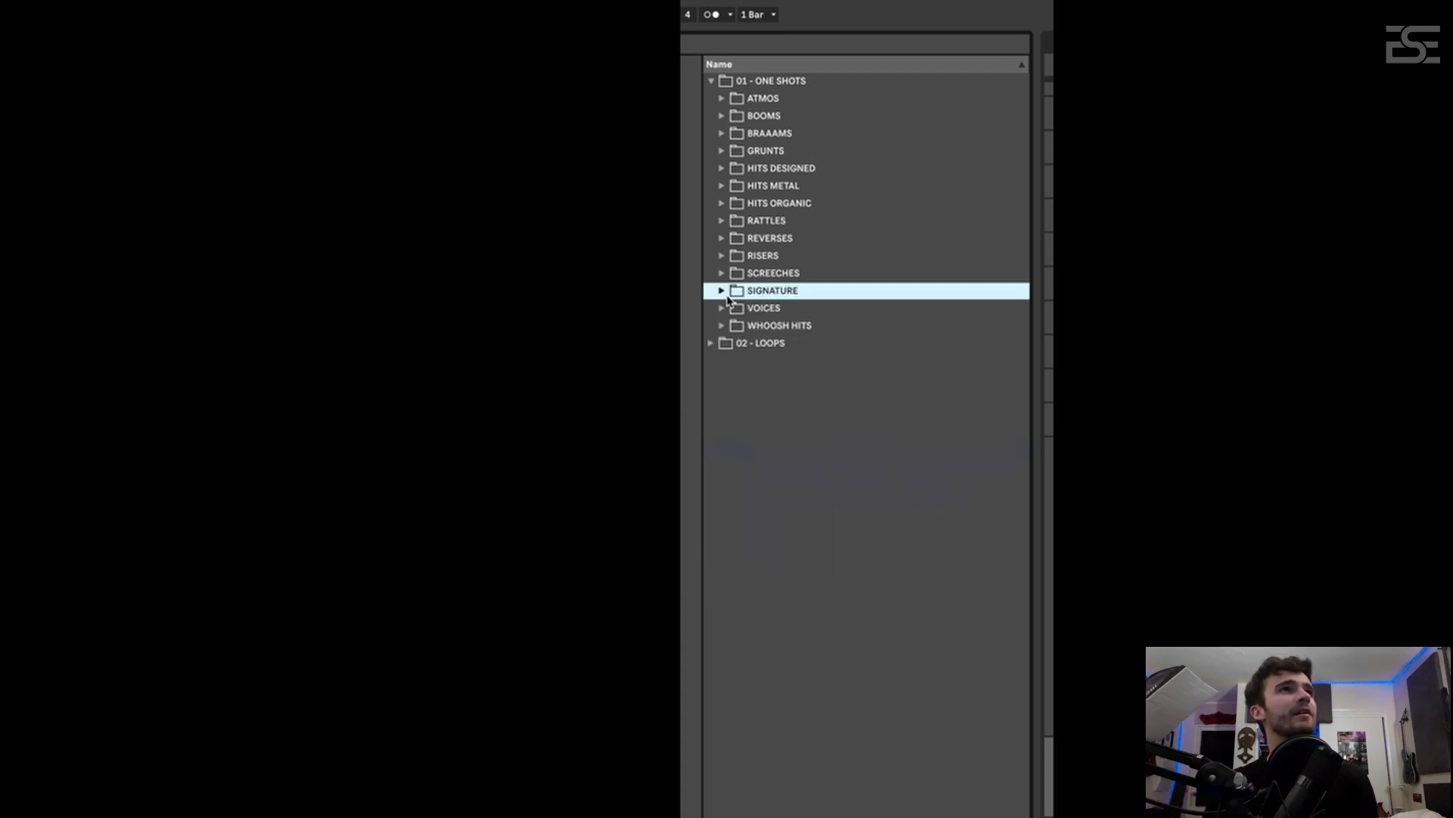
pyautogui.click(722, 308)
pyautogui.click(787, 328)
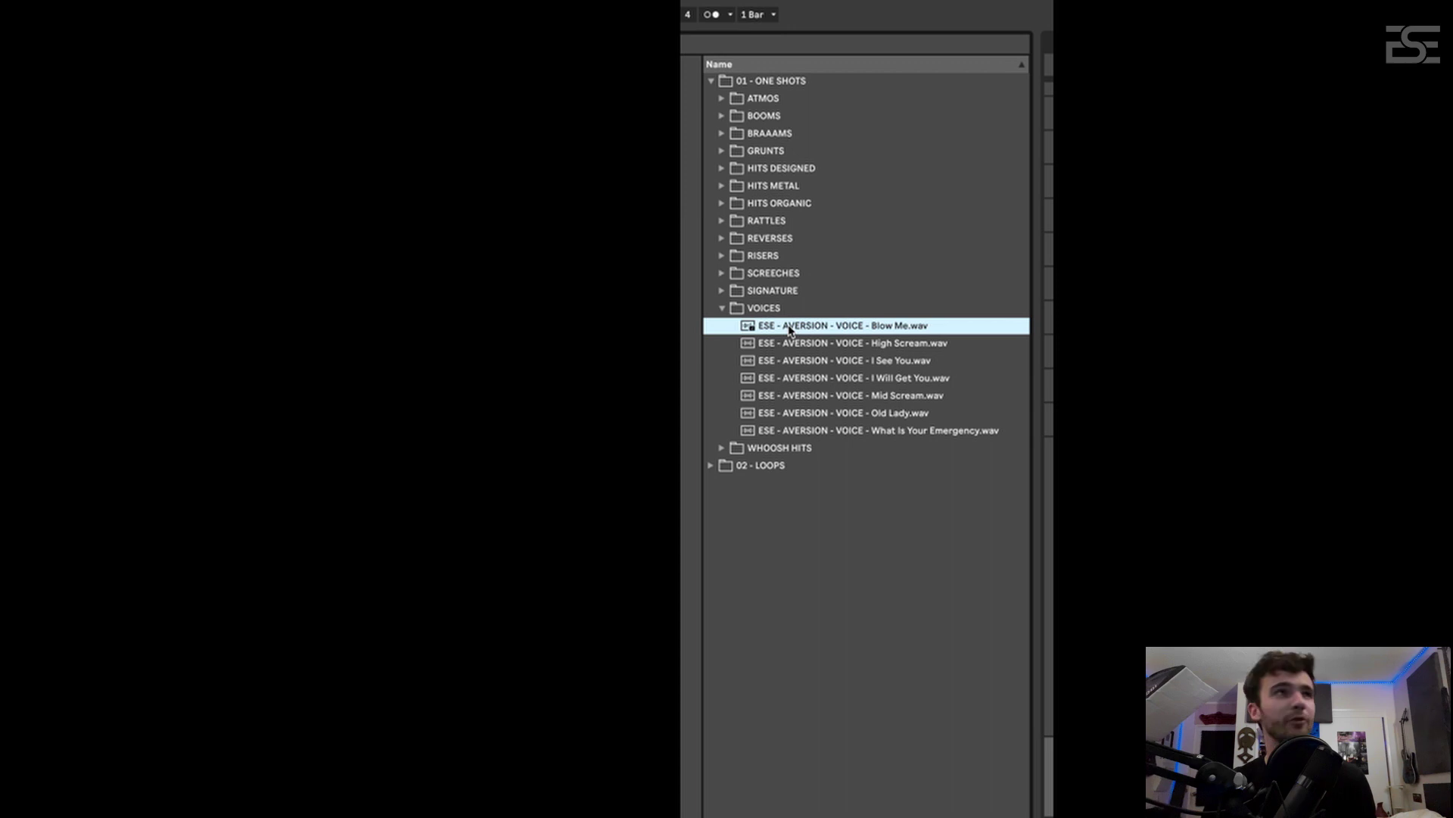
pyautogui.click(828, 350)
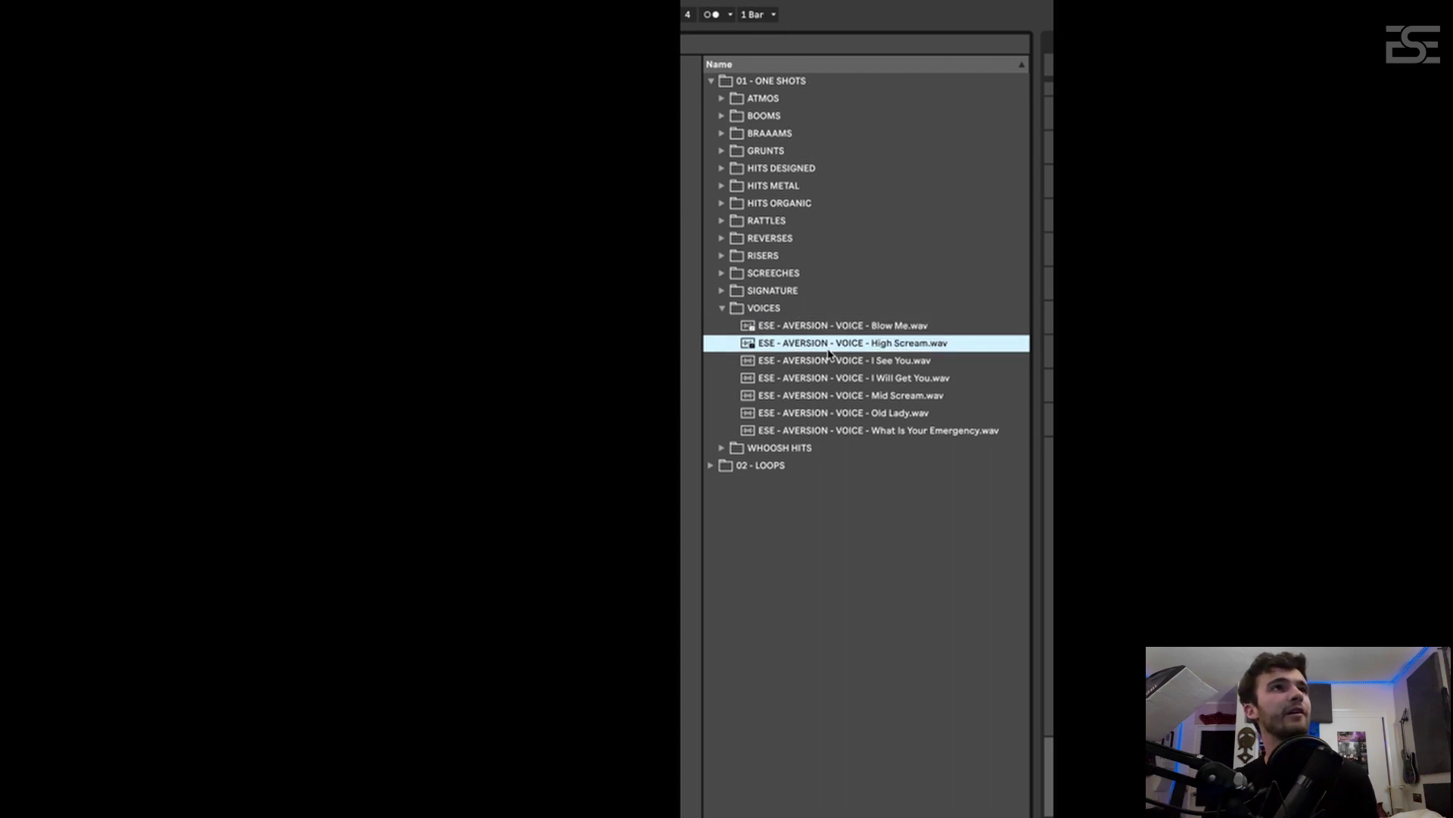
pyautogui.click(837, 363)
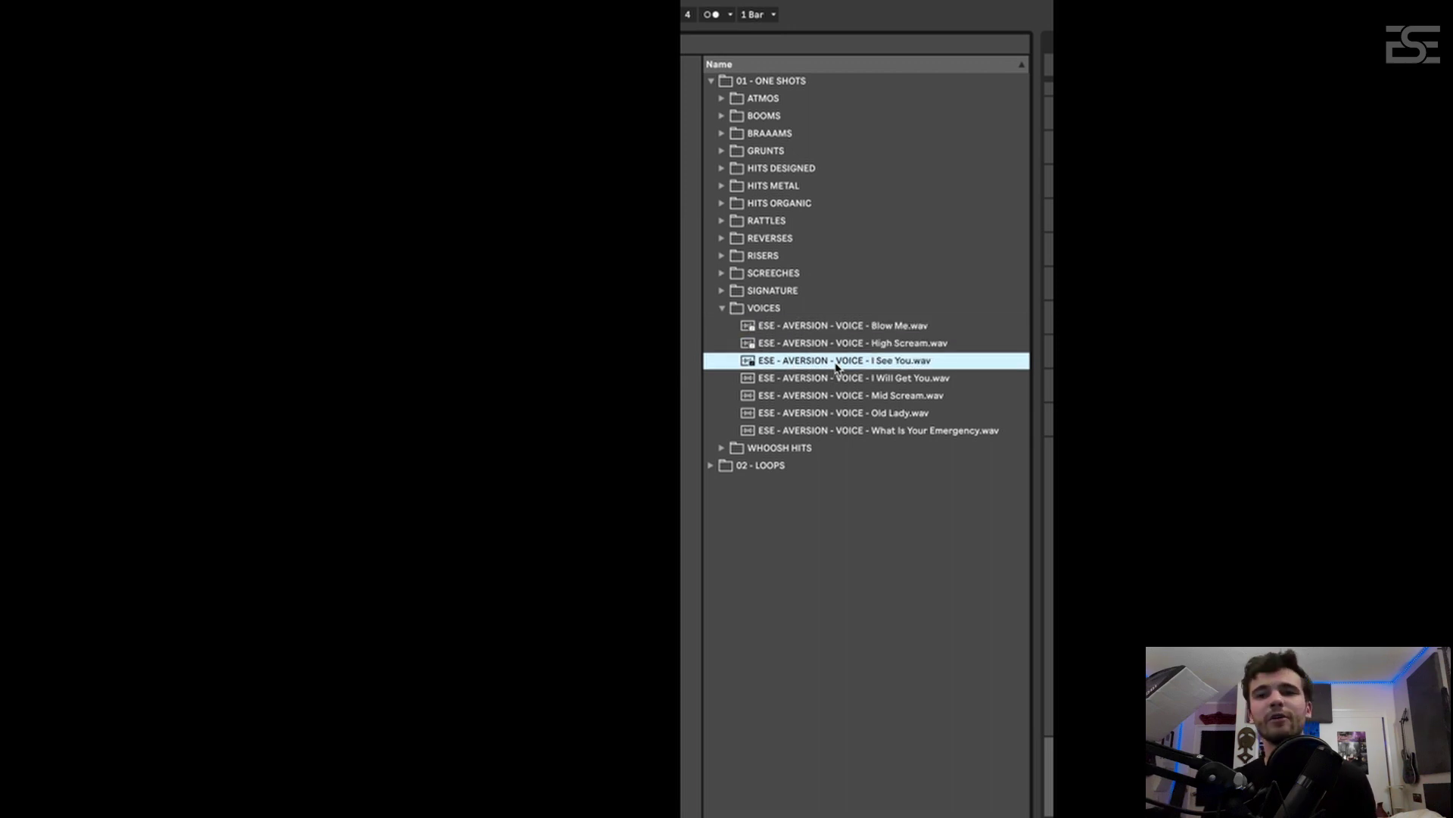
pyautogui.click(848, 395)
pyautogui.click(860, 415)
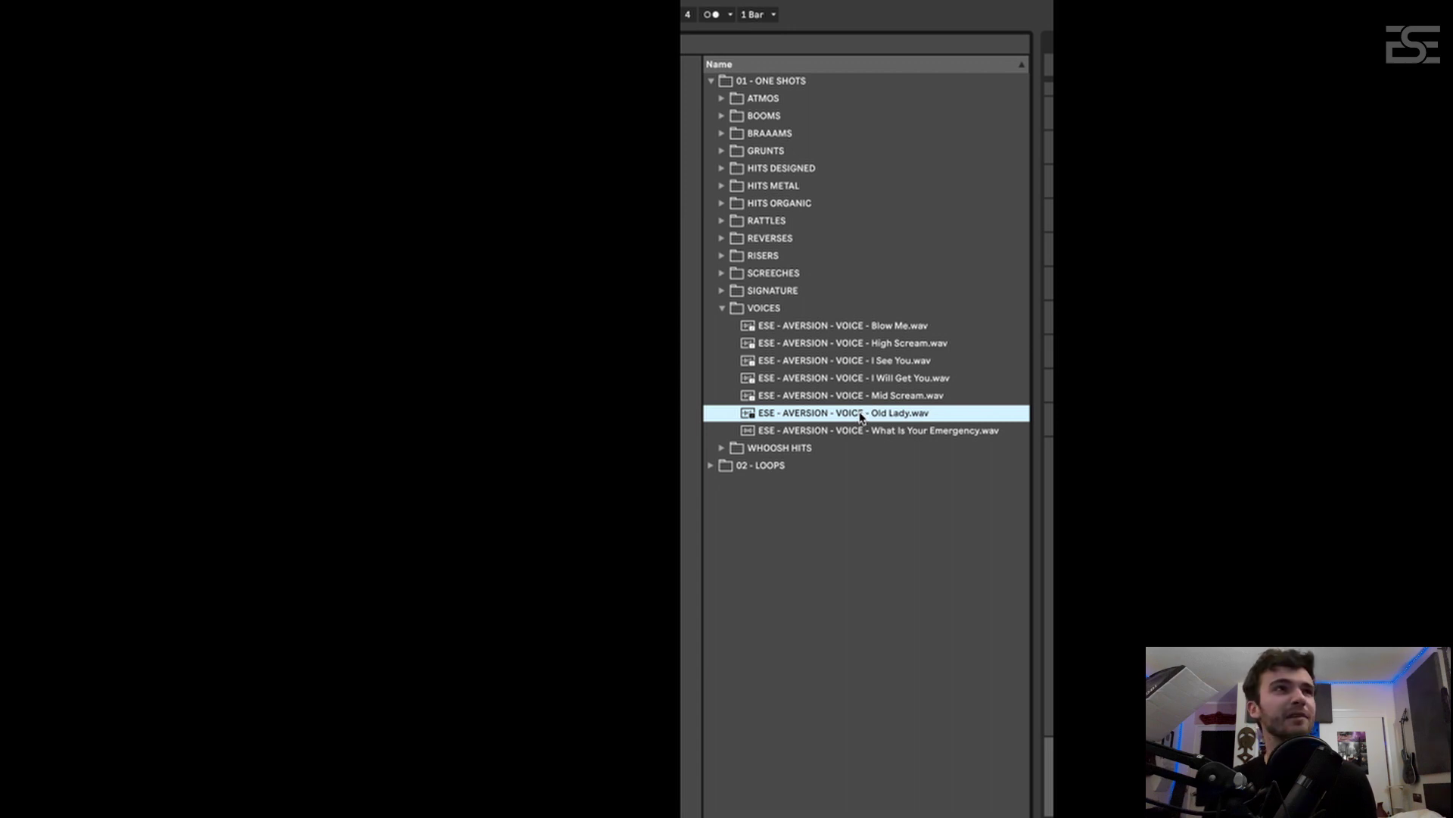
pyautogui.click(862, 431)
pyautogui.click(723, 309)
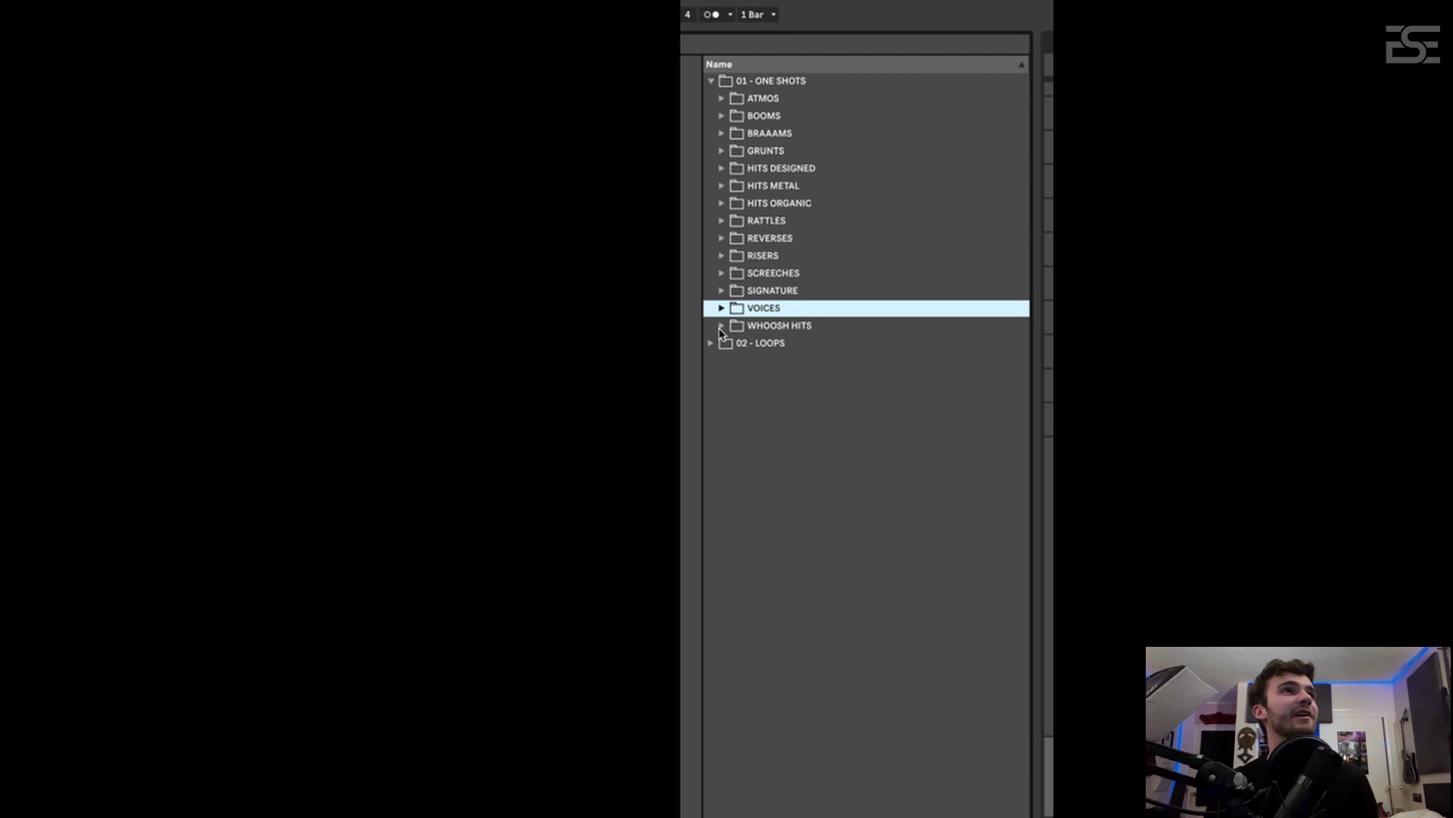
# Expand WHOOSH HITS and audition its hits, from Calypso through Punch Plate
pyautogui.click(722, 327)
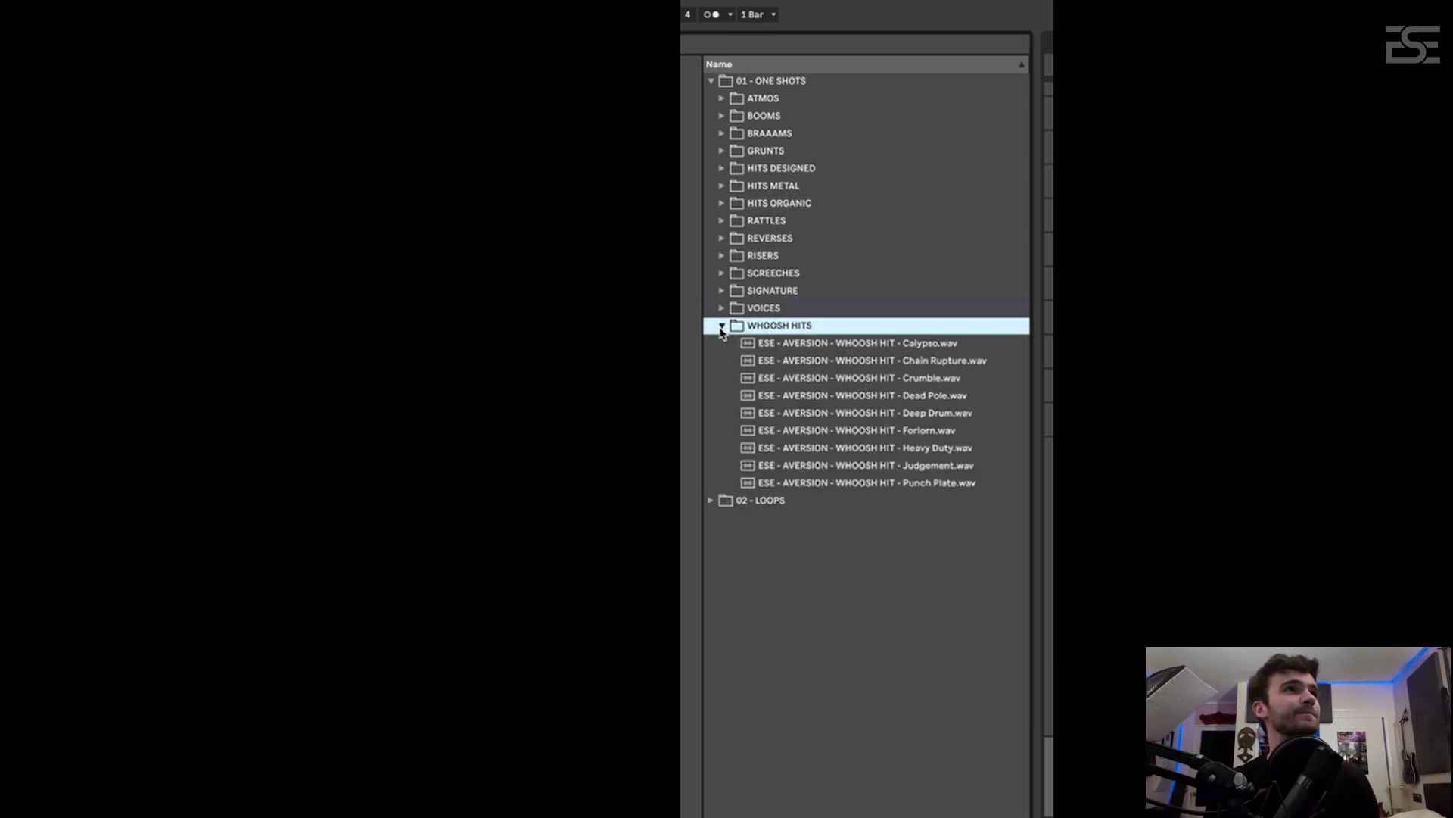
pyautogui.click(800, 348)
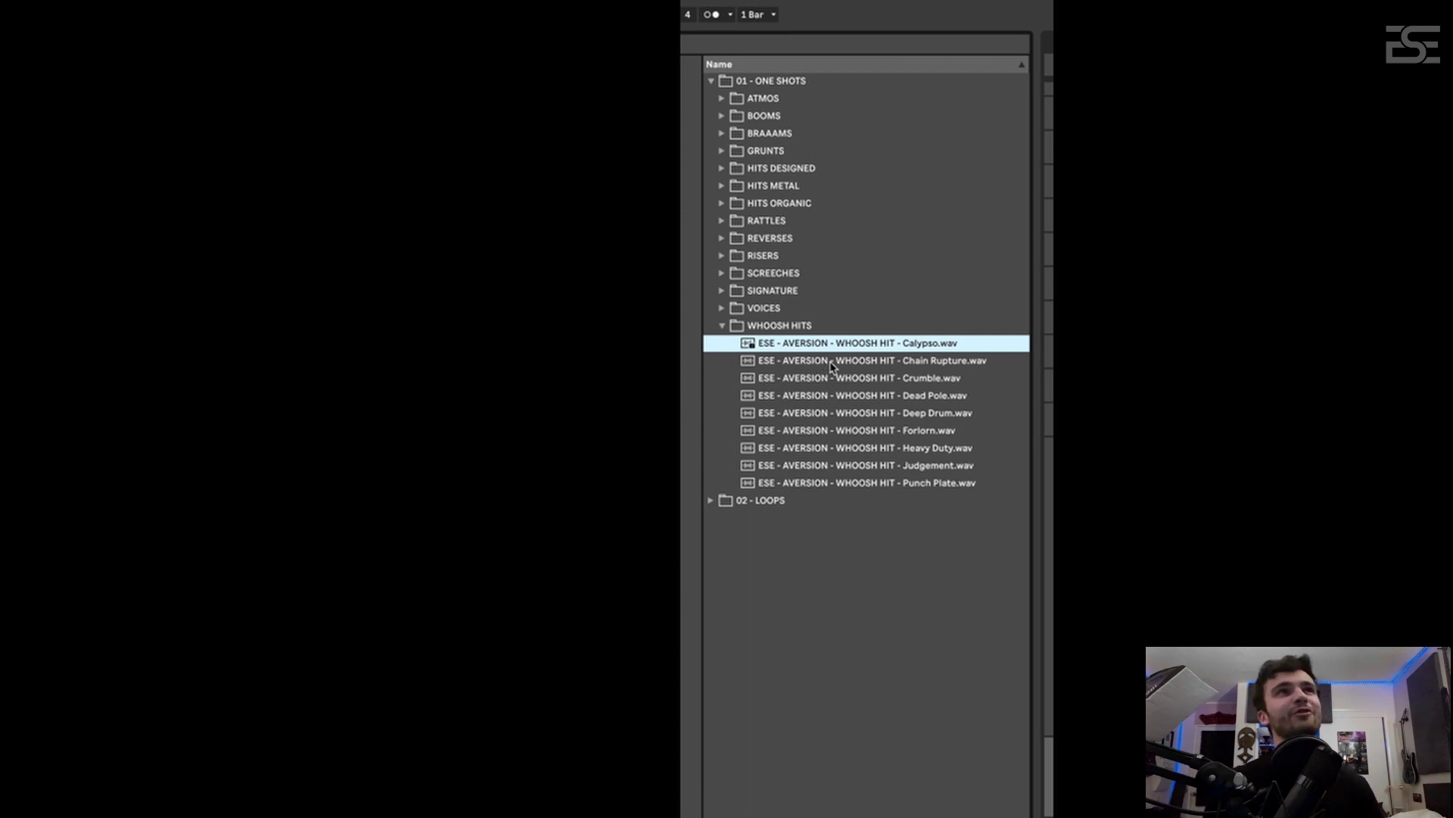
pyautogui.click(831, 366)
pyautogui.click(842, 381)
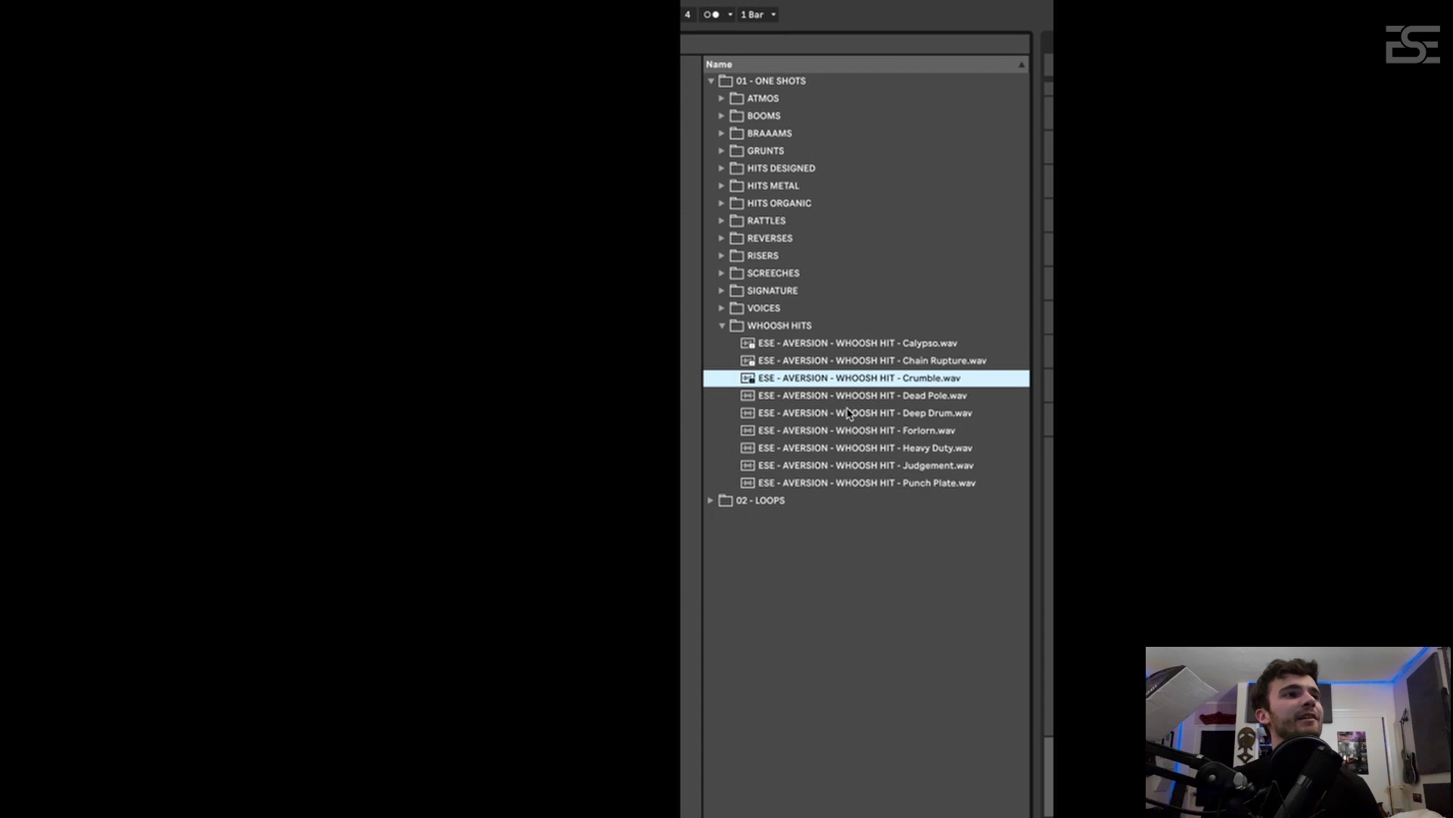
pyautogui.click(849, 403)
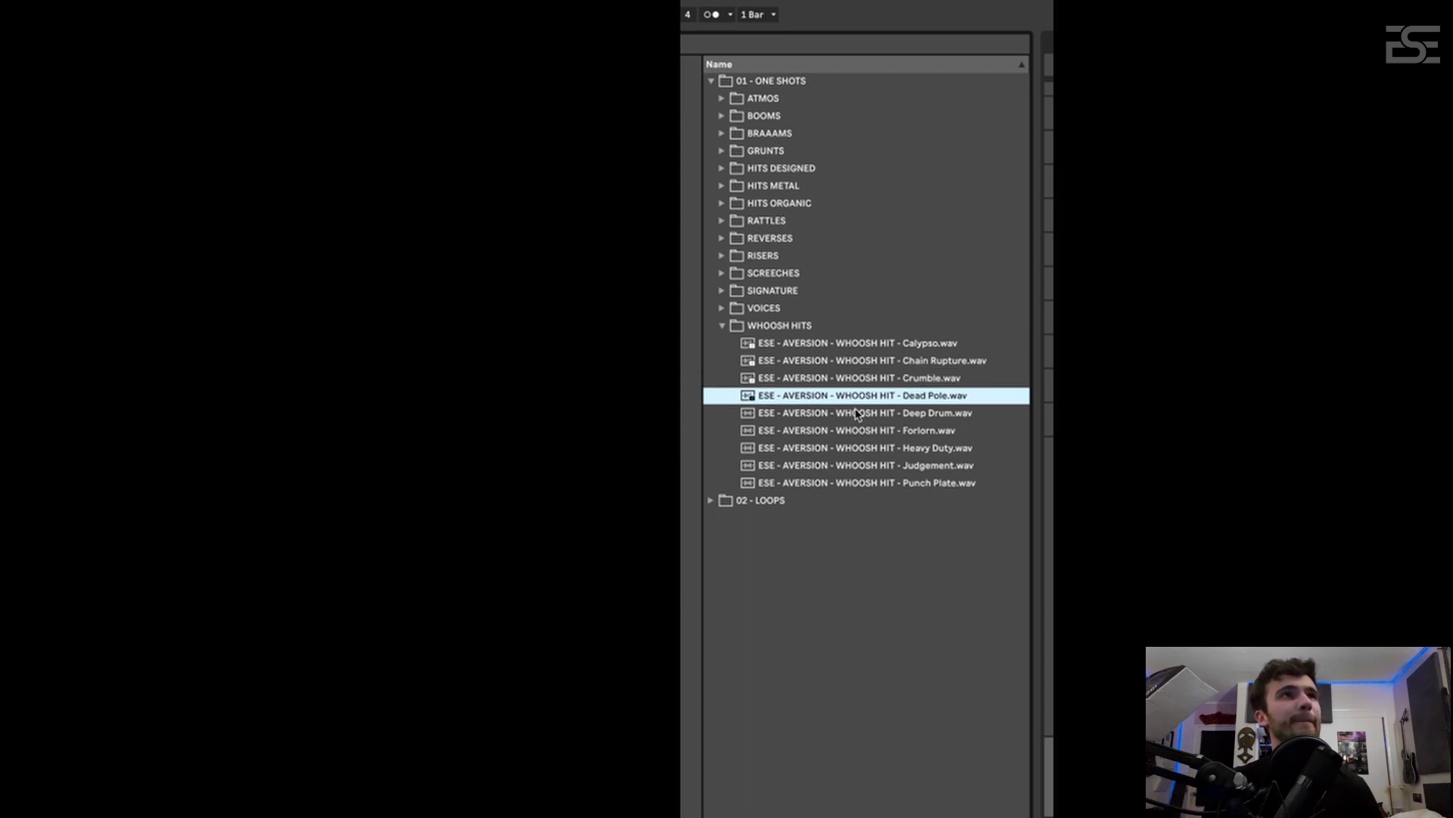
pyautogui.click(859, 415)
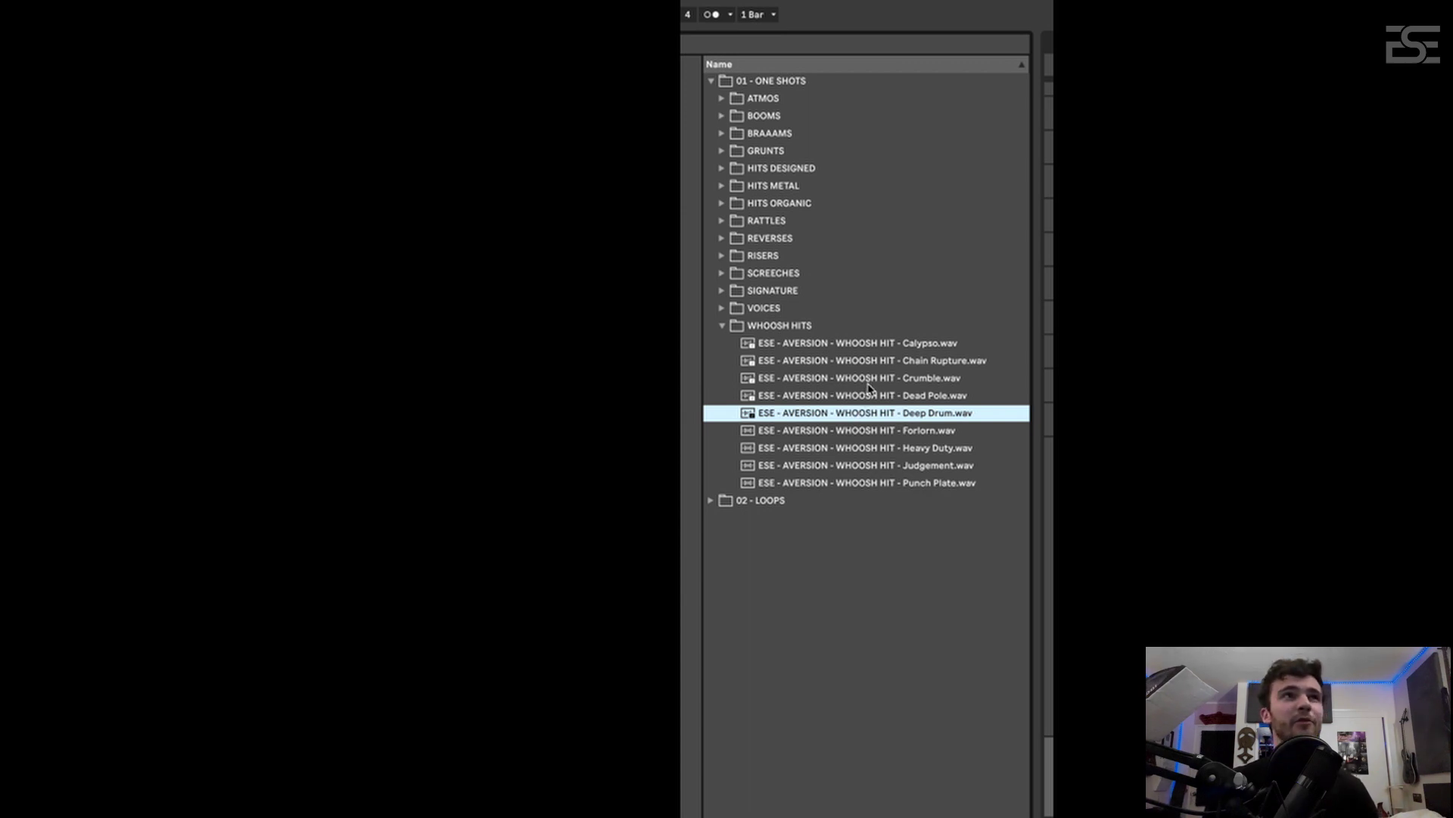
pyautogui.click(872, 397)
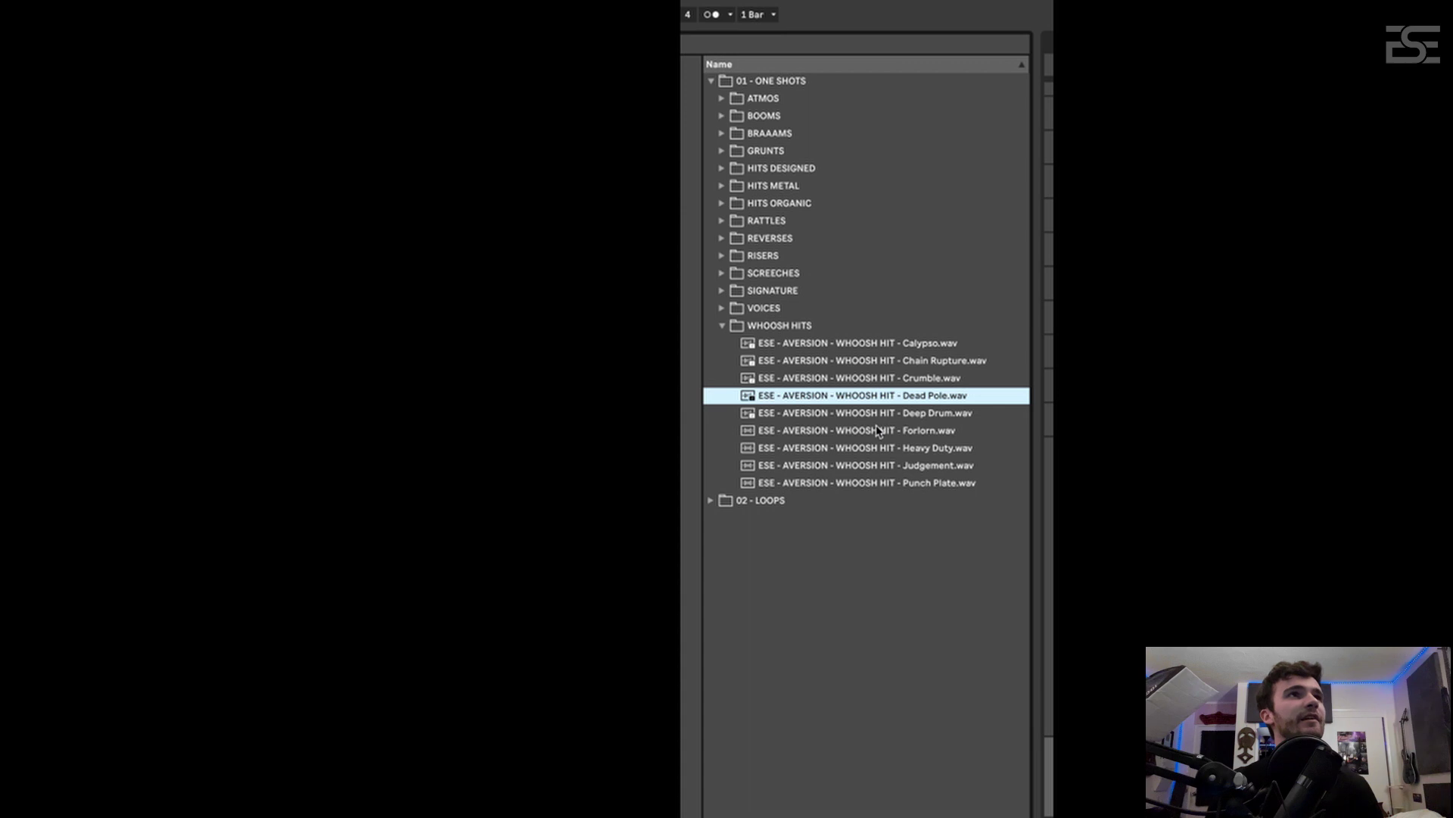
pyautogui.click(879, 415)
pyautogui.click(879, 433)
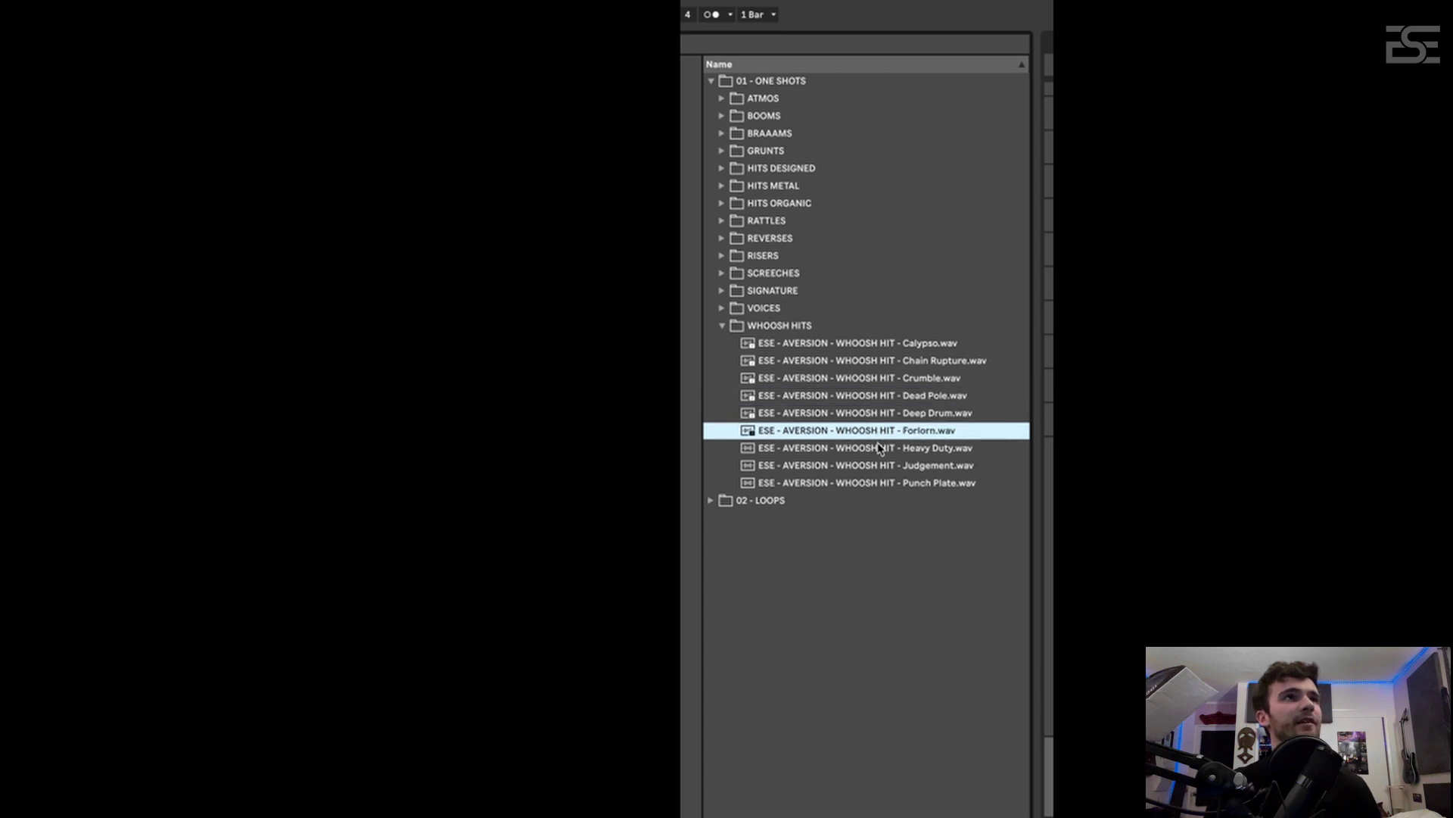
pyautogui.click(882, 451)
pyautogui.click(884, 464)
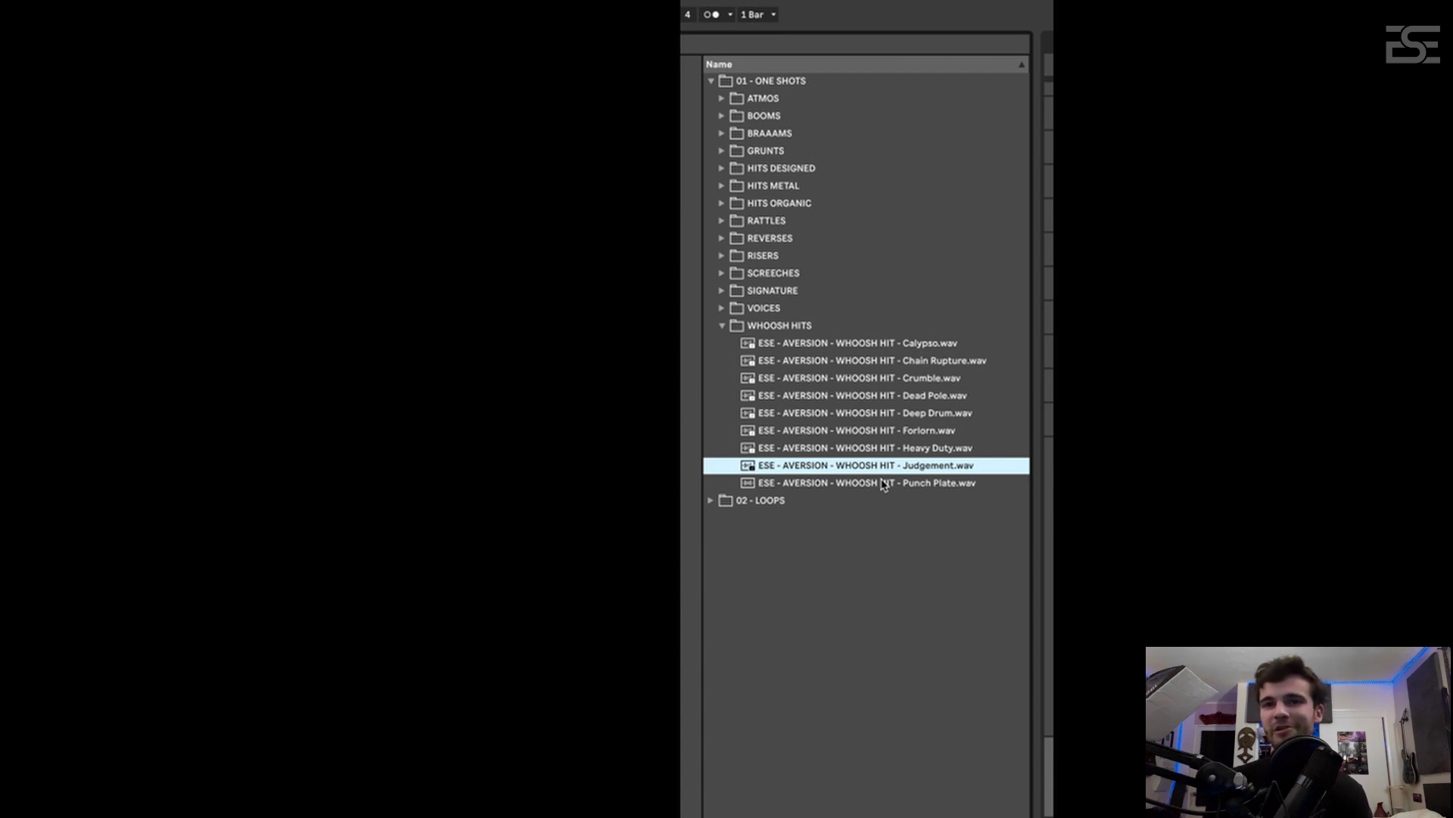
pyautogui.click(887, 488)
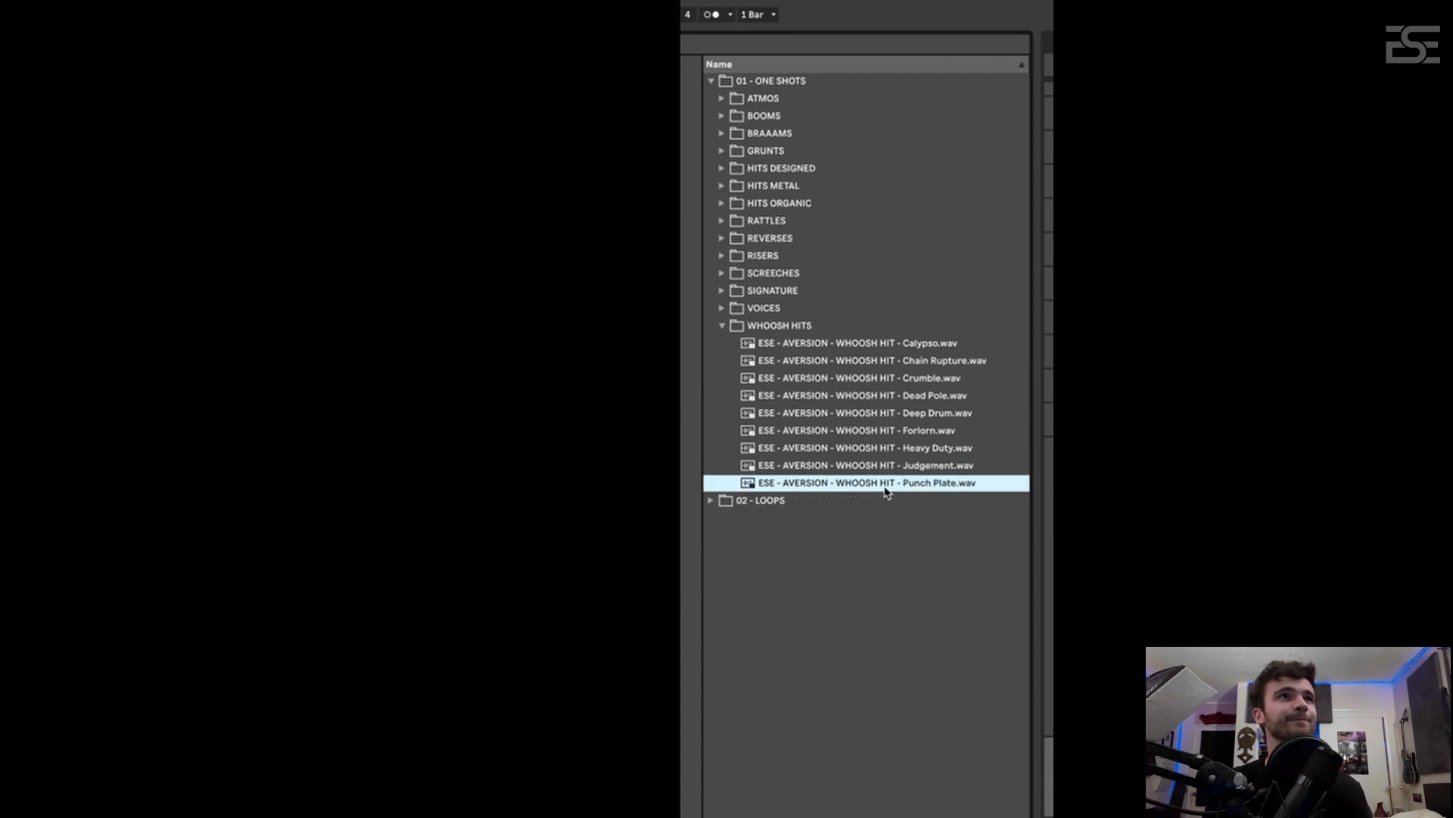
# Collapse WHOOSH HITS and navigate 02 - LOOPS › 120 BPM to the DRUM LOOPS folder
pyautogui.click(723, 326)
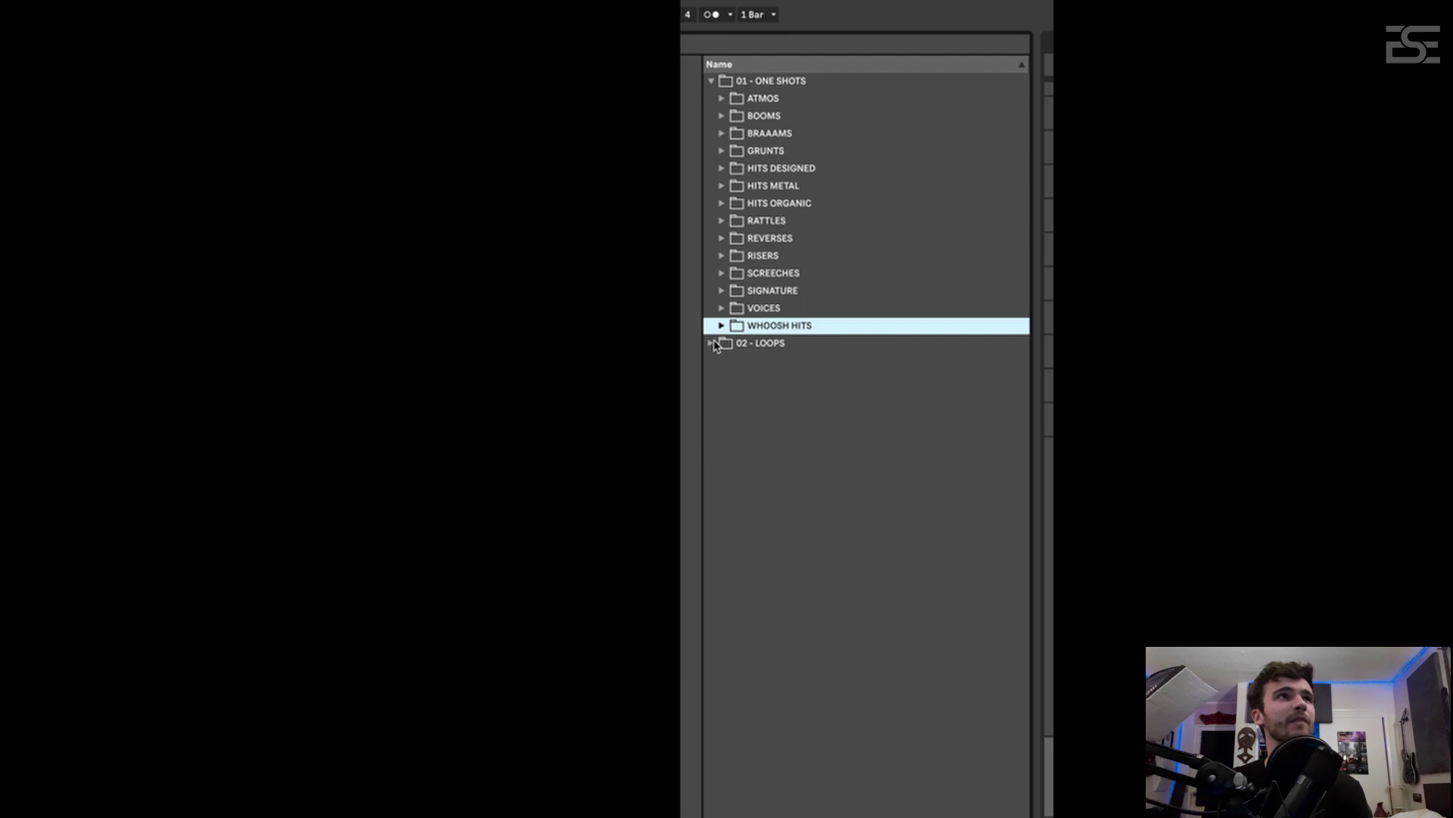
pyautogui.click(712, 344)
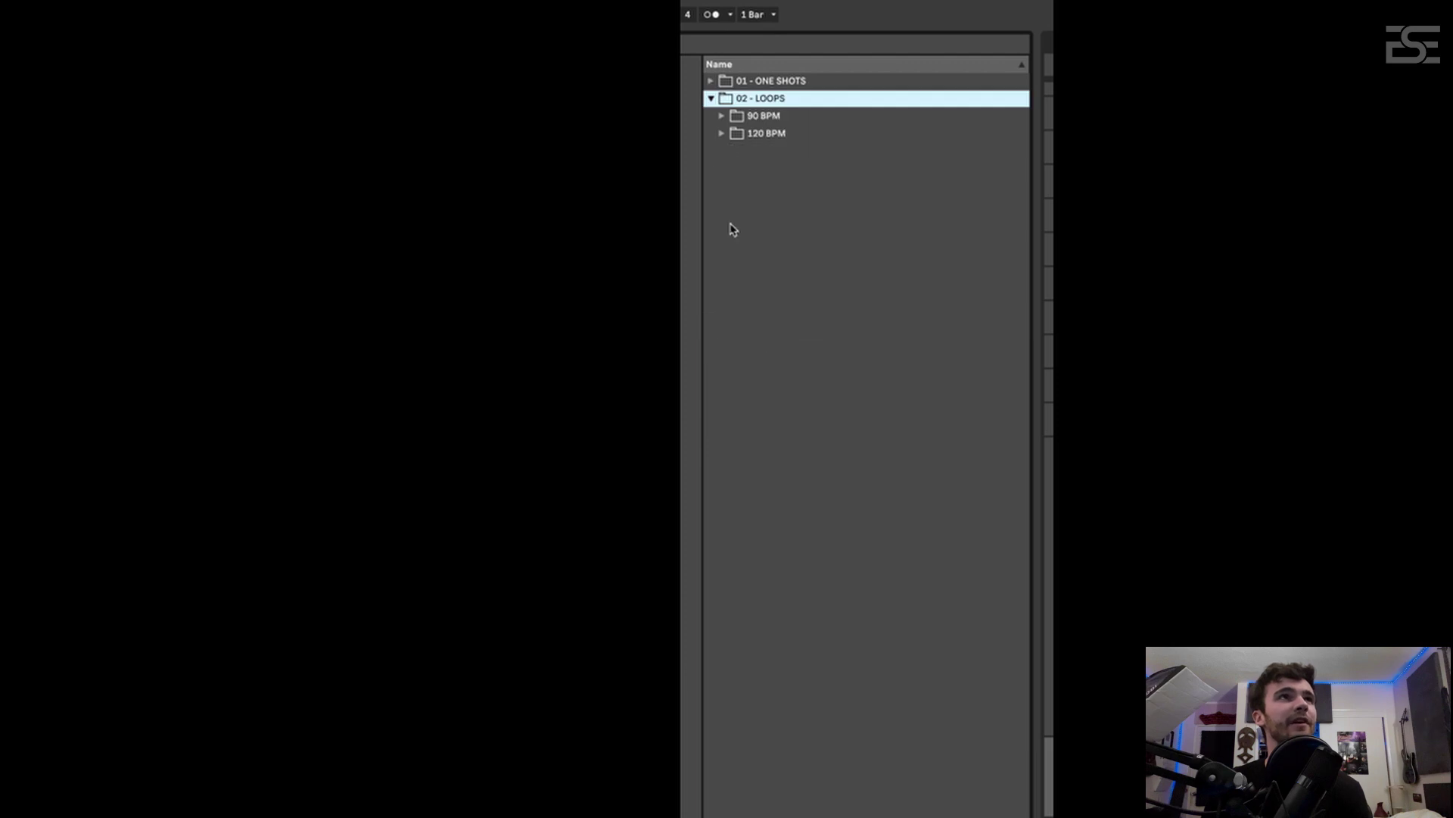
pyautogui.click(720, 123)
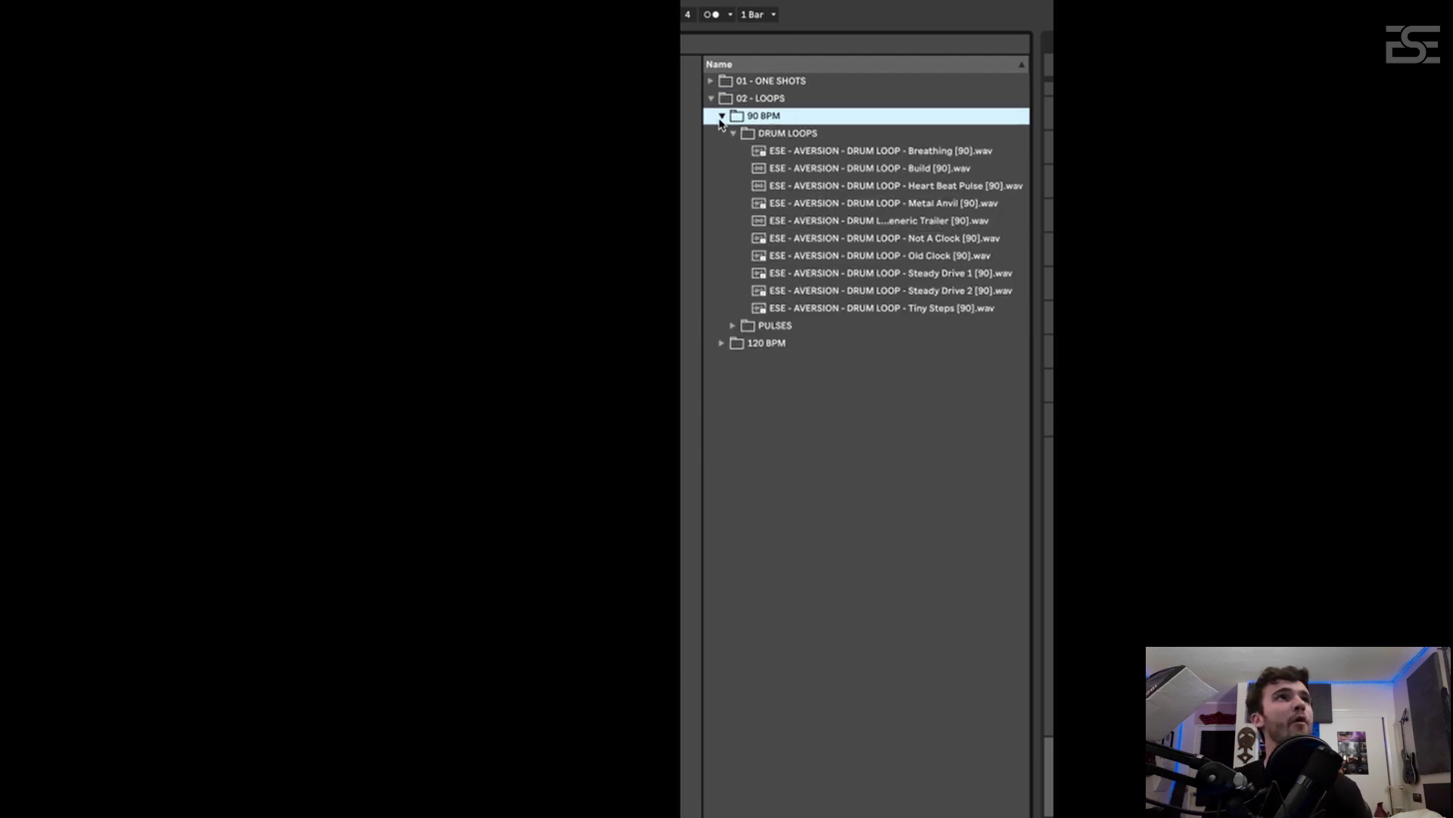
pyautogui.click(720, 119)
pyautogui.click(722, 133)
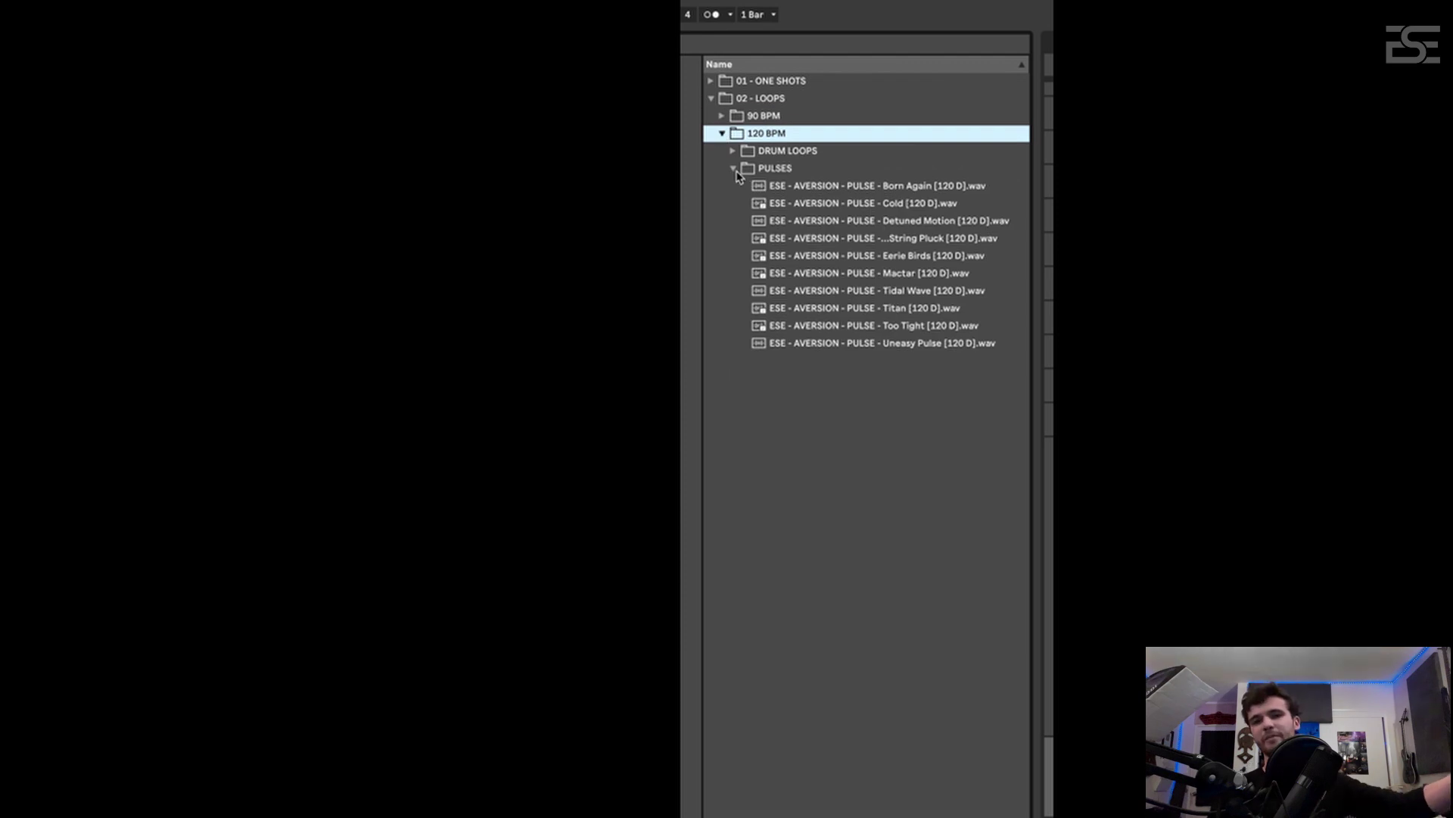
pyautogui.click(734, 169)
pyautogui.click(732, 150)
# Audition the 120 BPM drum loops, Breathing through Tiny Steps, then collapse DRUM LOOPS and expand PULSES
pyautogui.click(829, 174)
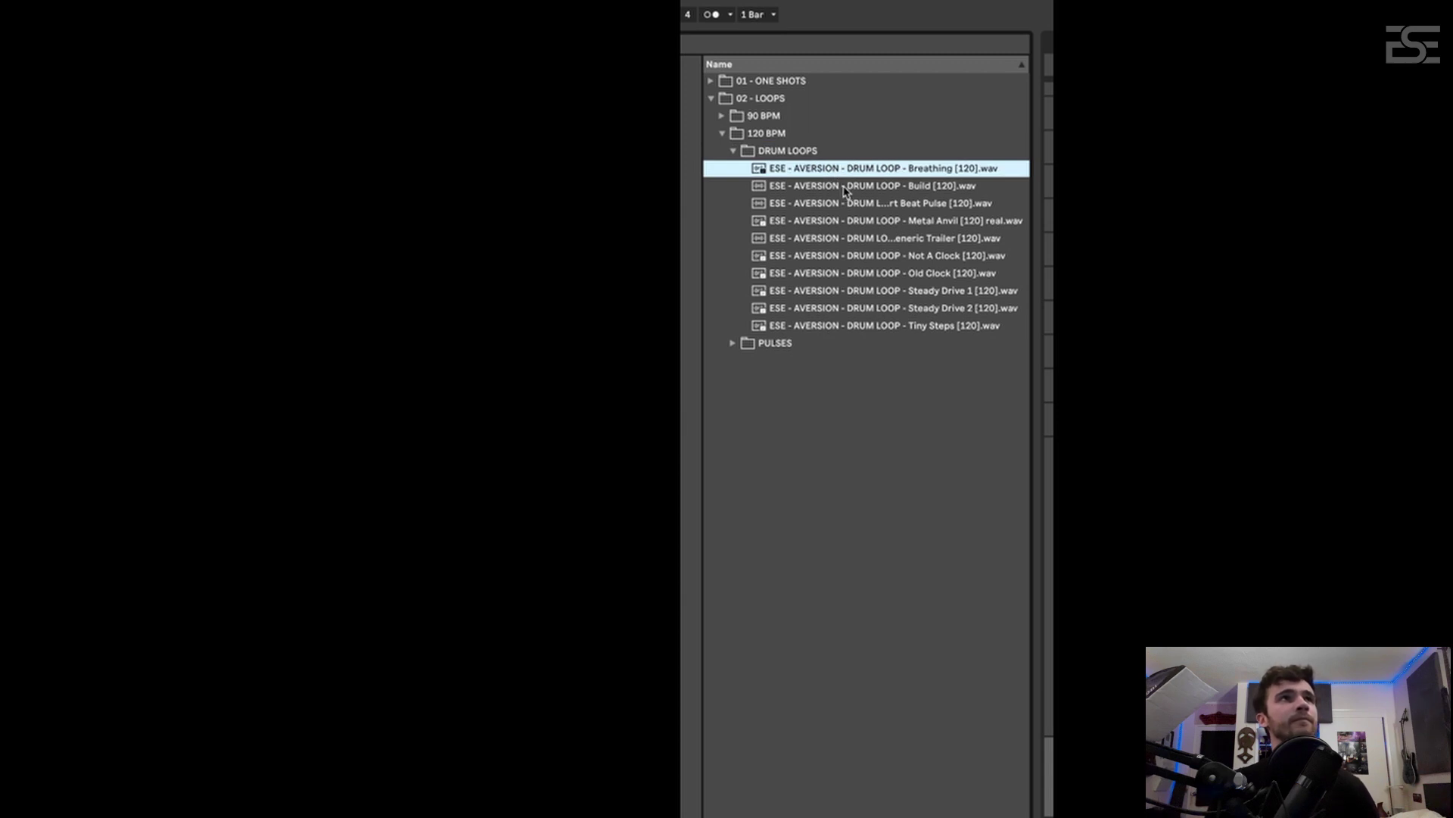
pyautogui.click(845, 189)
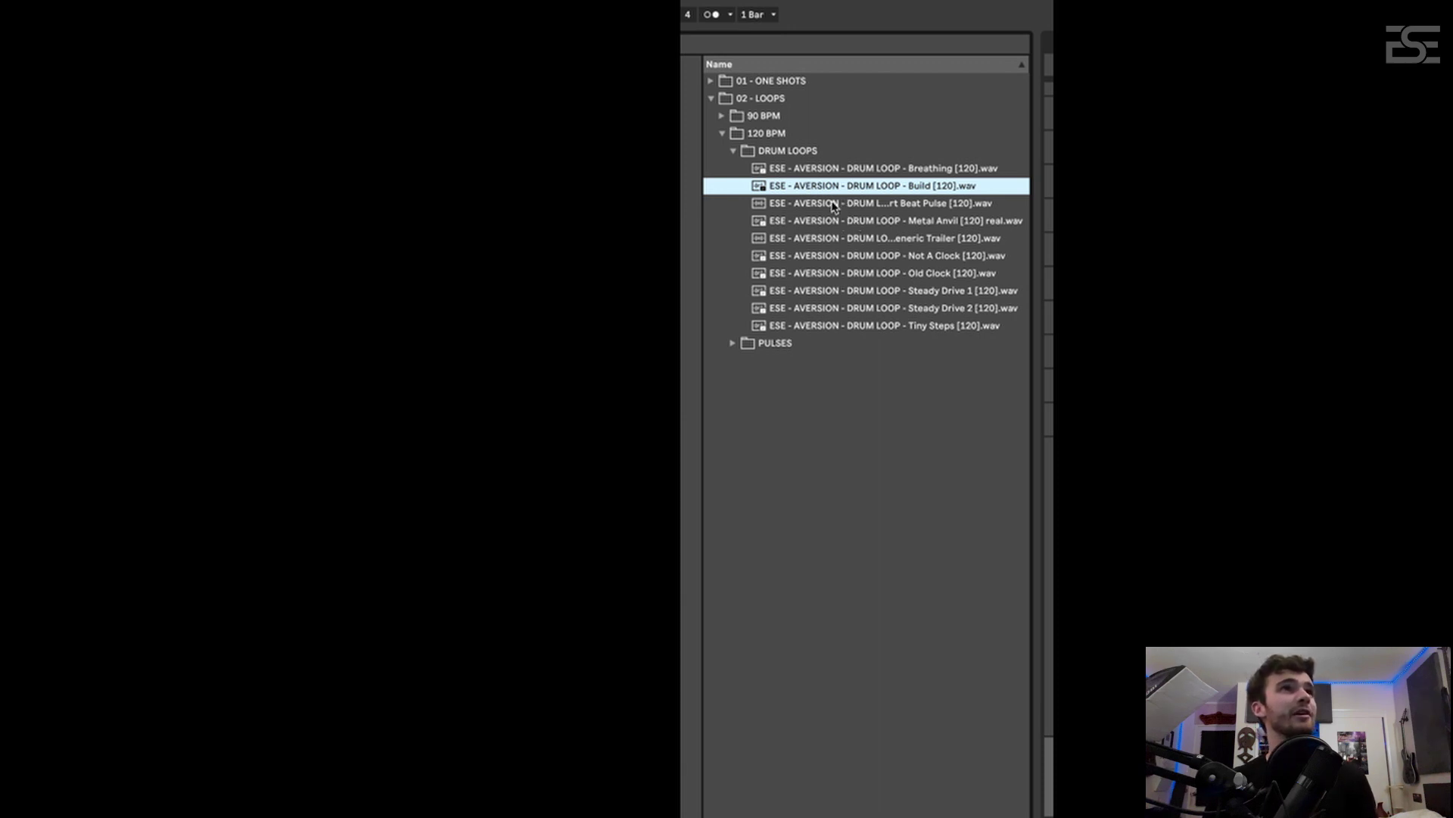
pyautogui.click(833, 205)
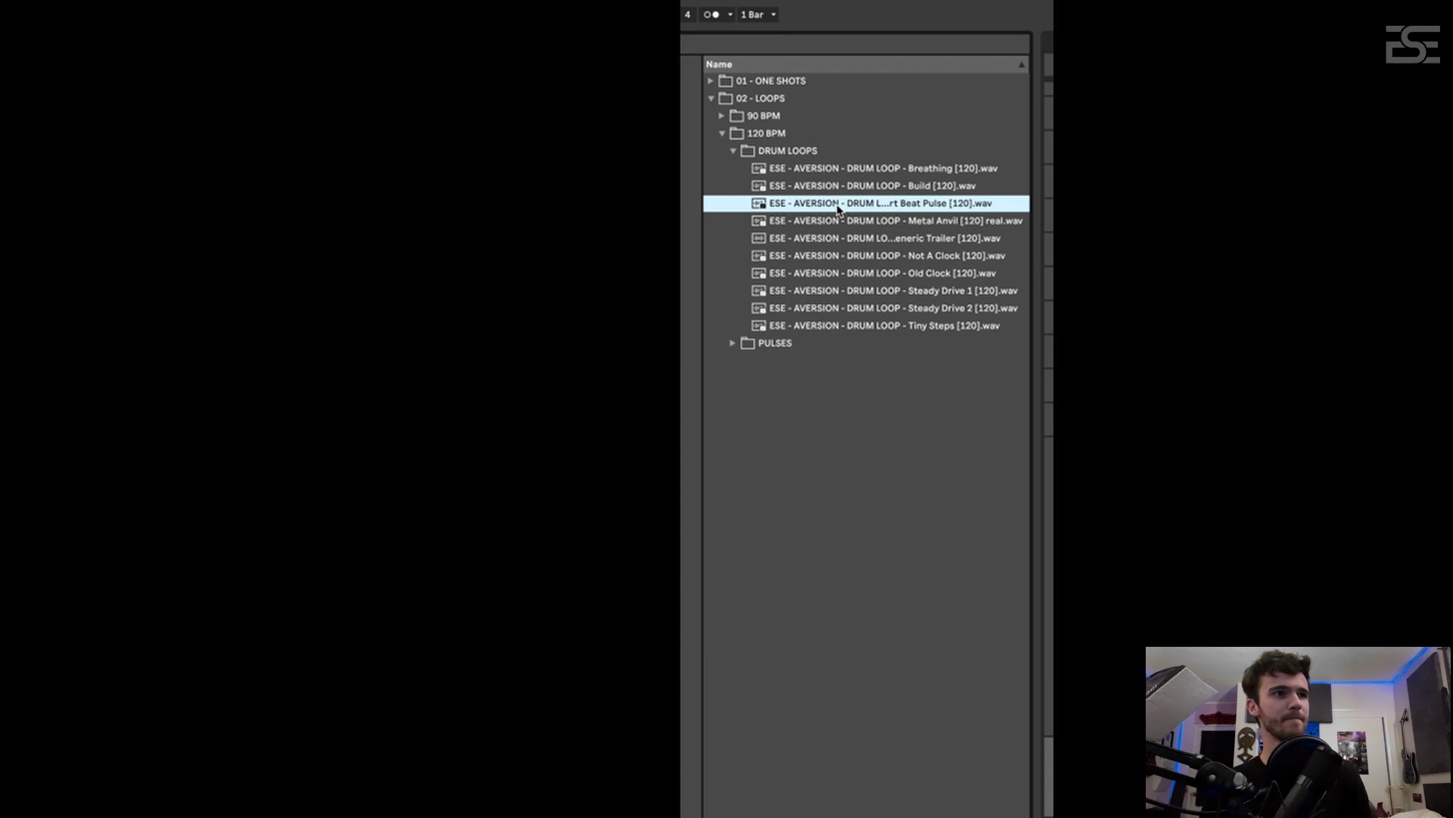
pyautogui.click(842, 227)
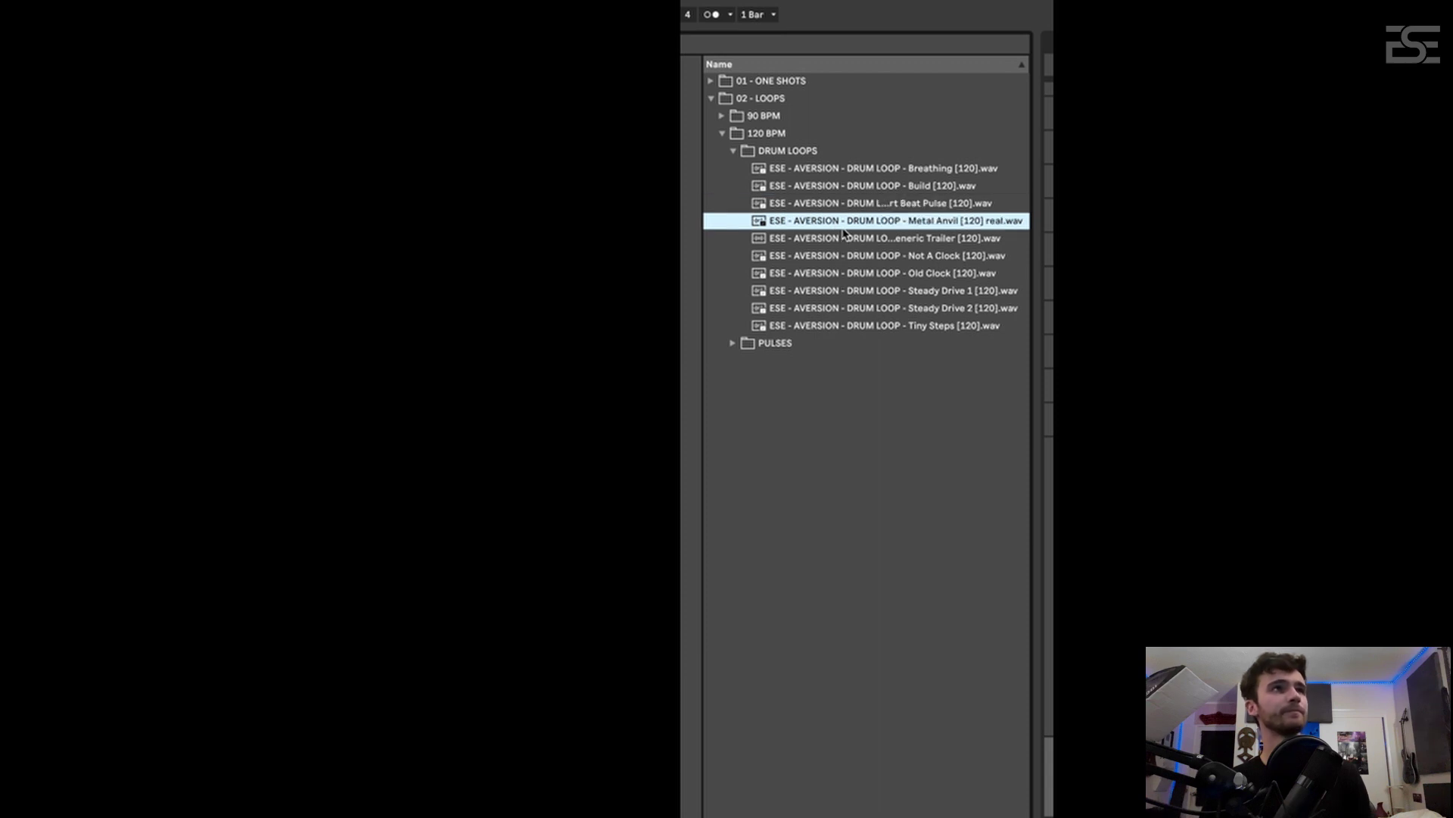
pyautogui.click(845, 241)
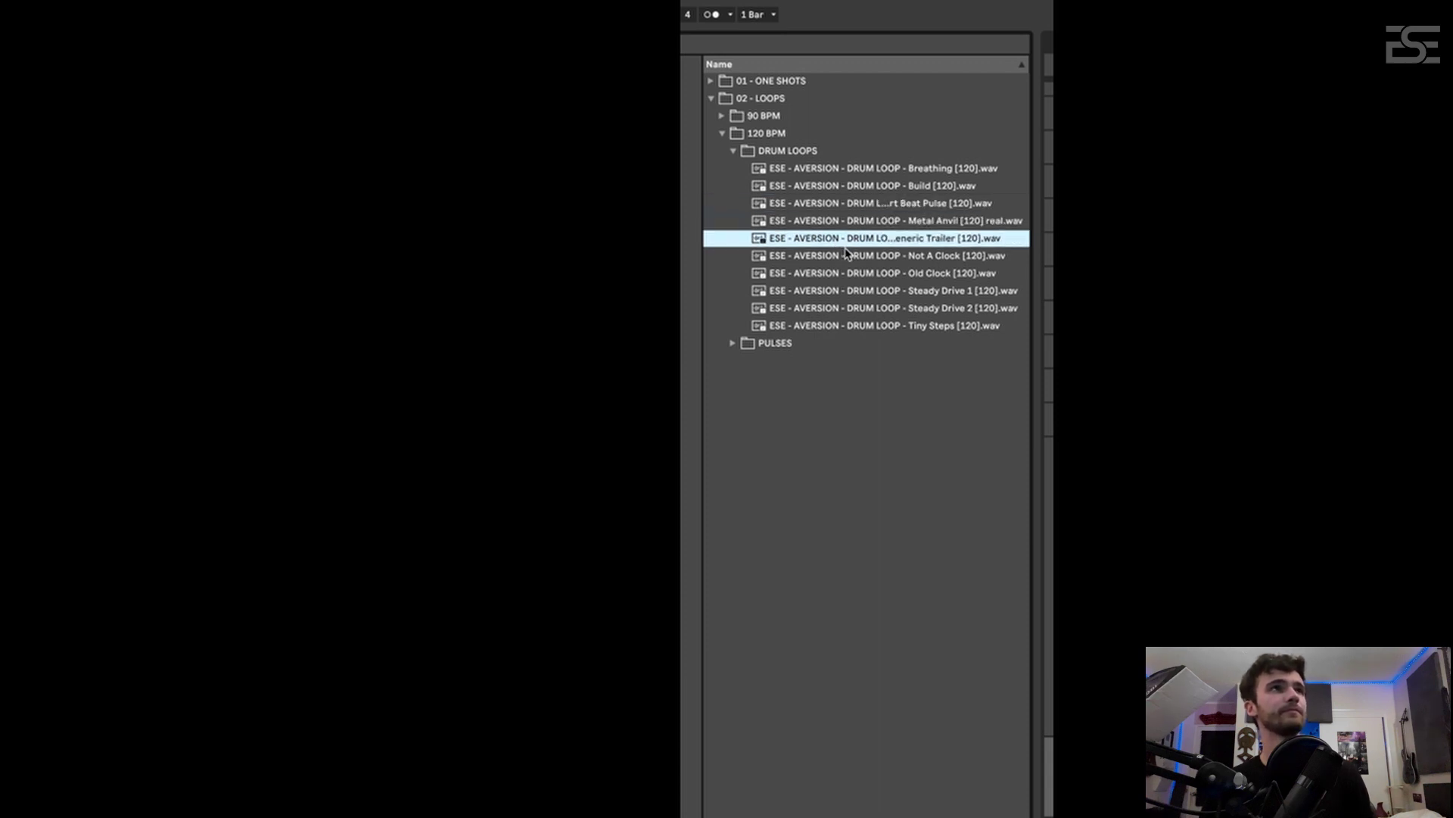
pyautogui.click(848, 257)
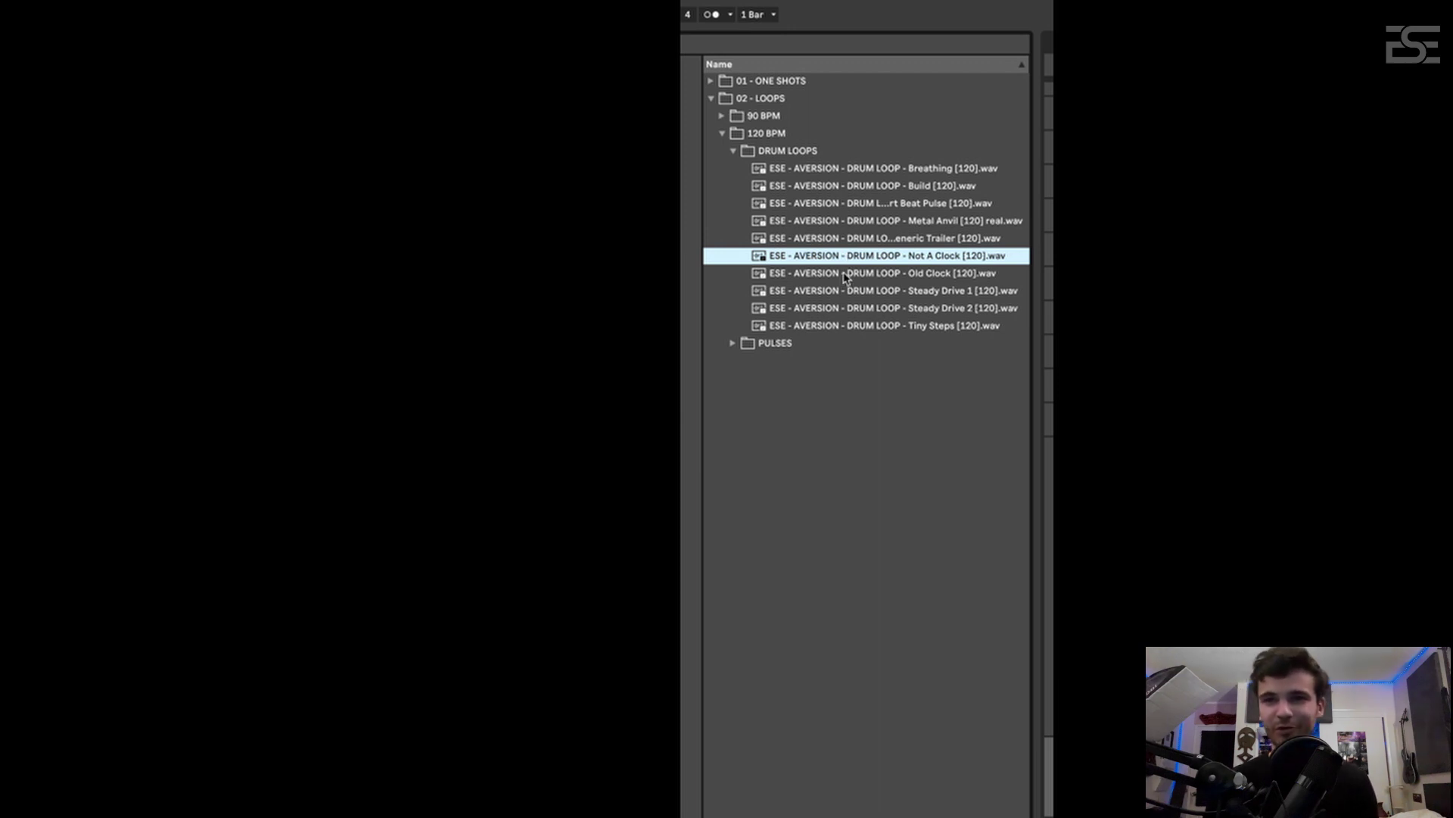
pyautogui.click(848, 276)
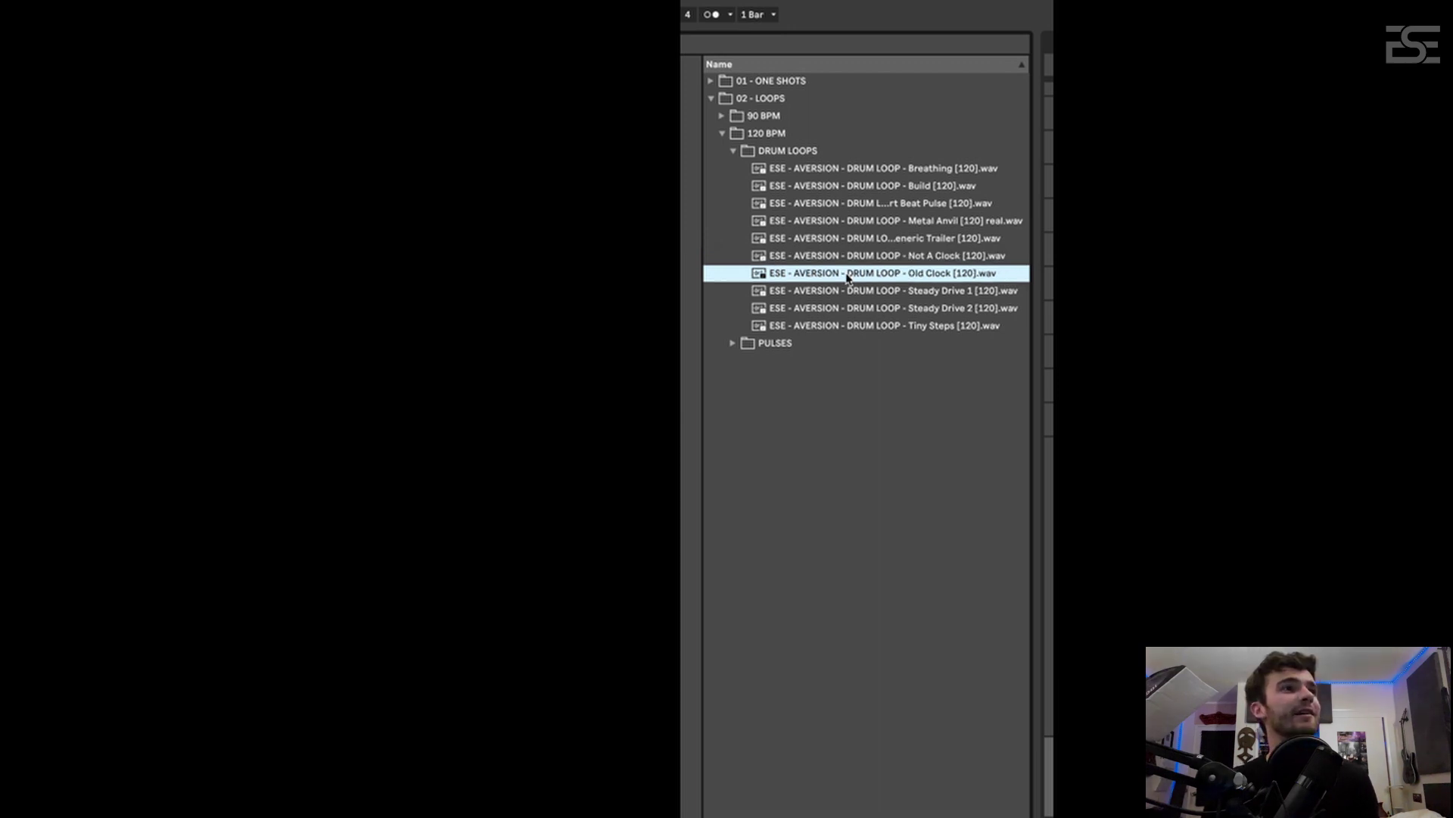
pyautogui.click(854, 296)
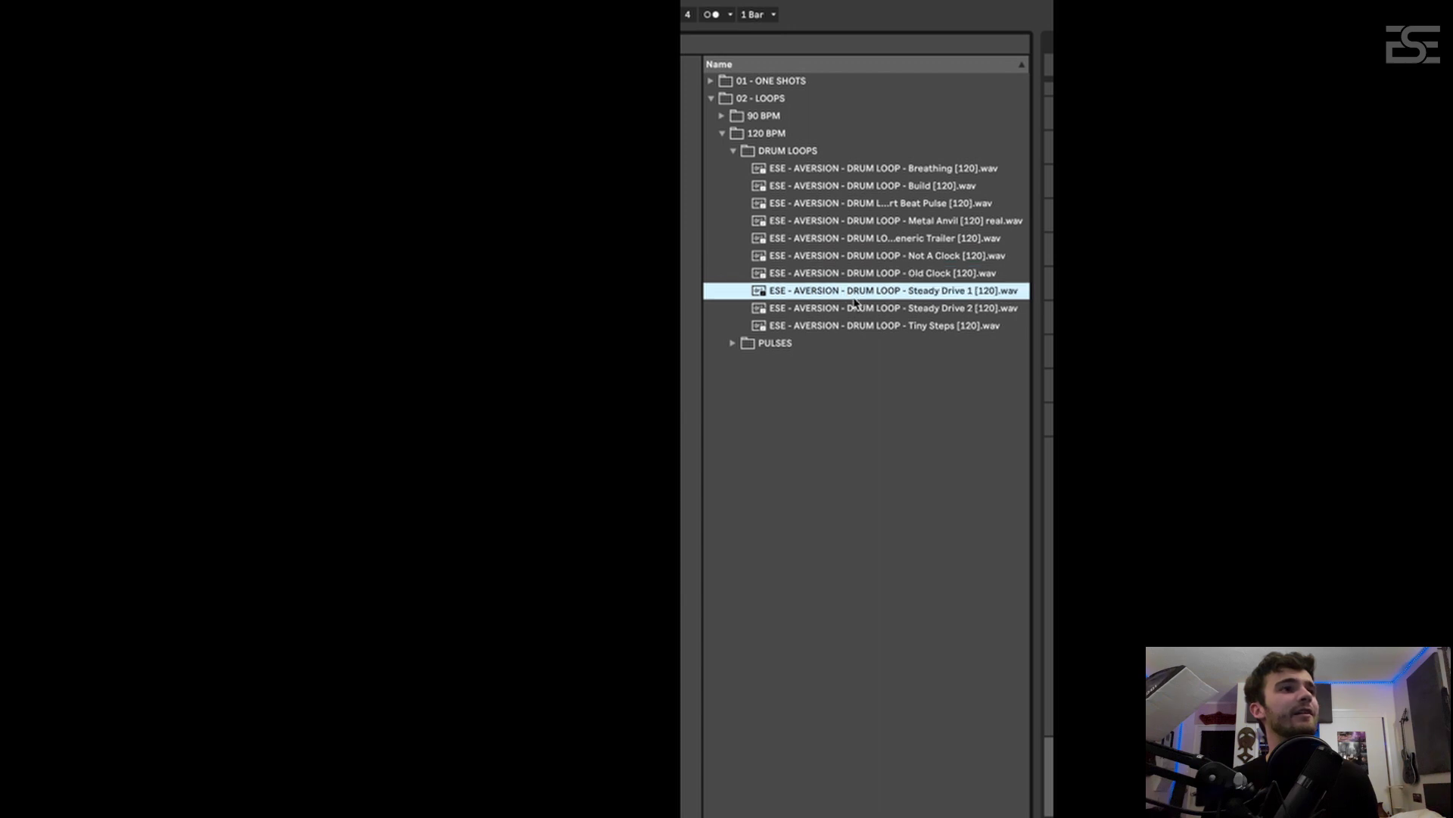
pyautogui.click(857, 310)
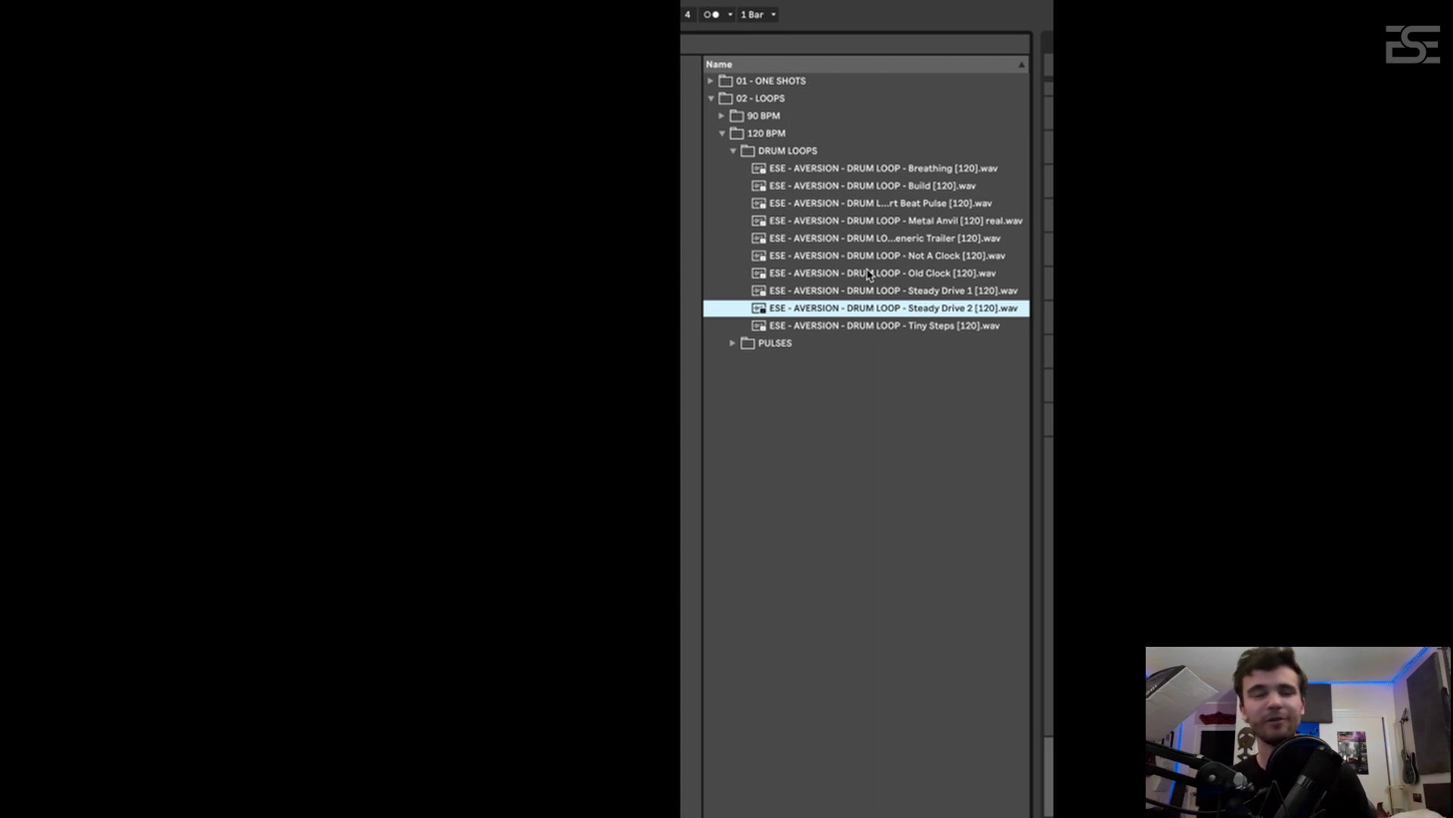
pyautogui.click(853, 327)
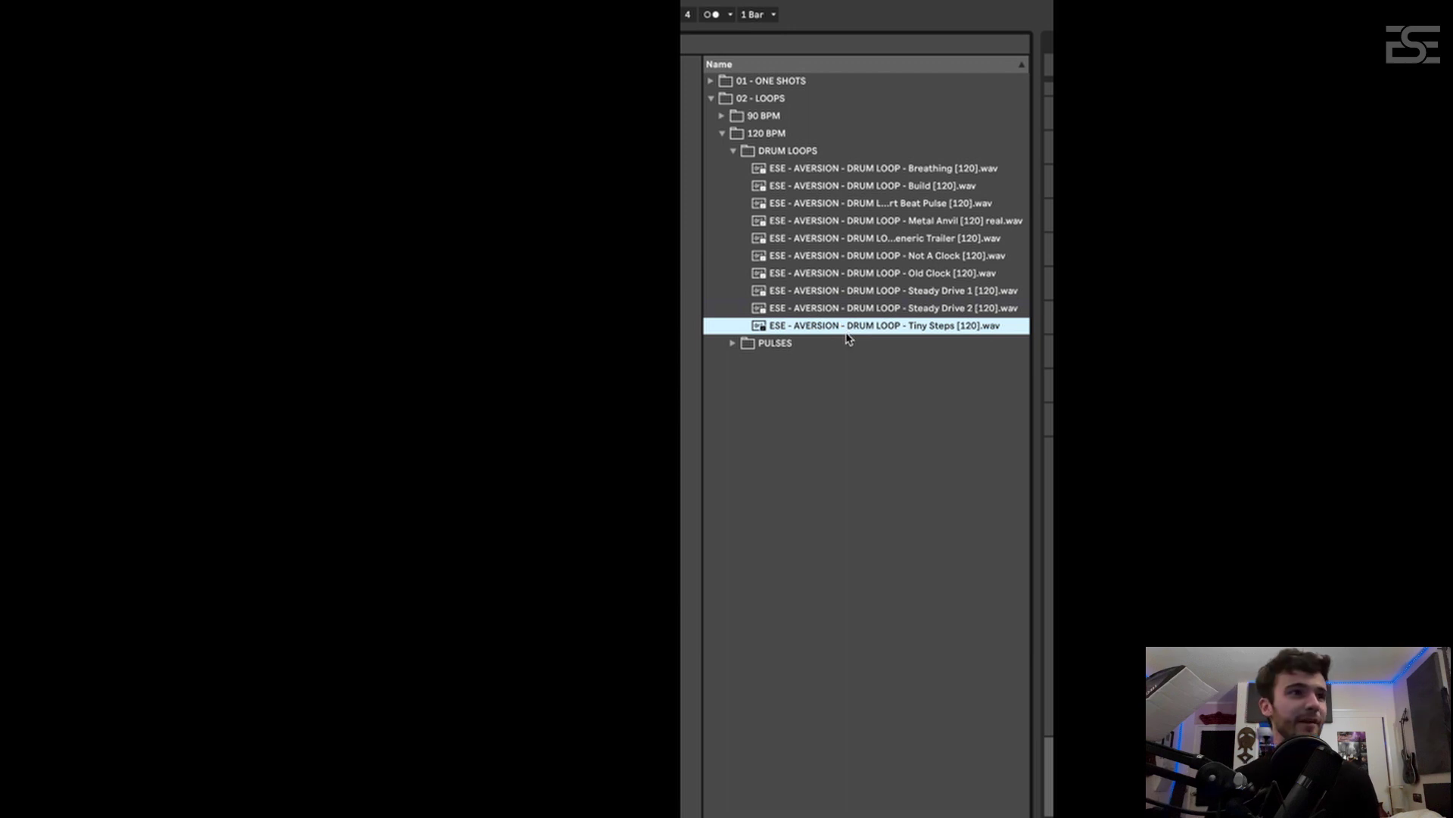
pyautogui.click(733, 151)
pyautogui.click(733, 168)
pyautogui.click(792, 187)
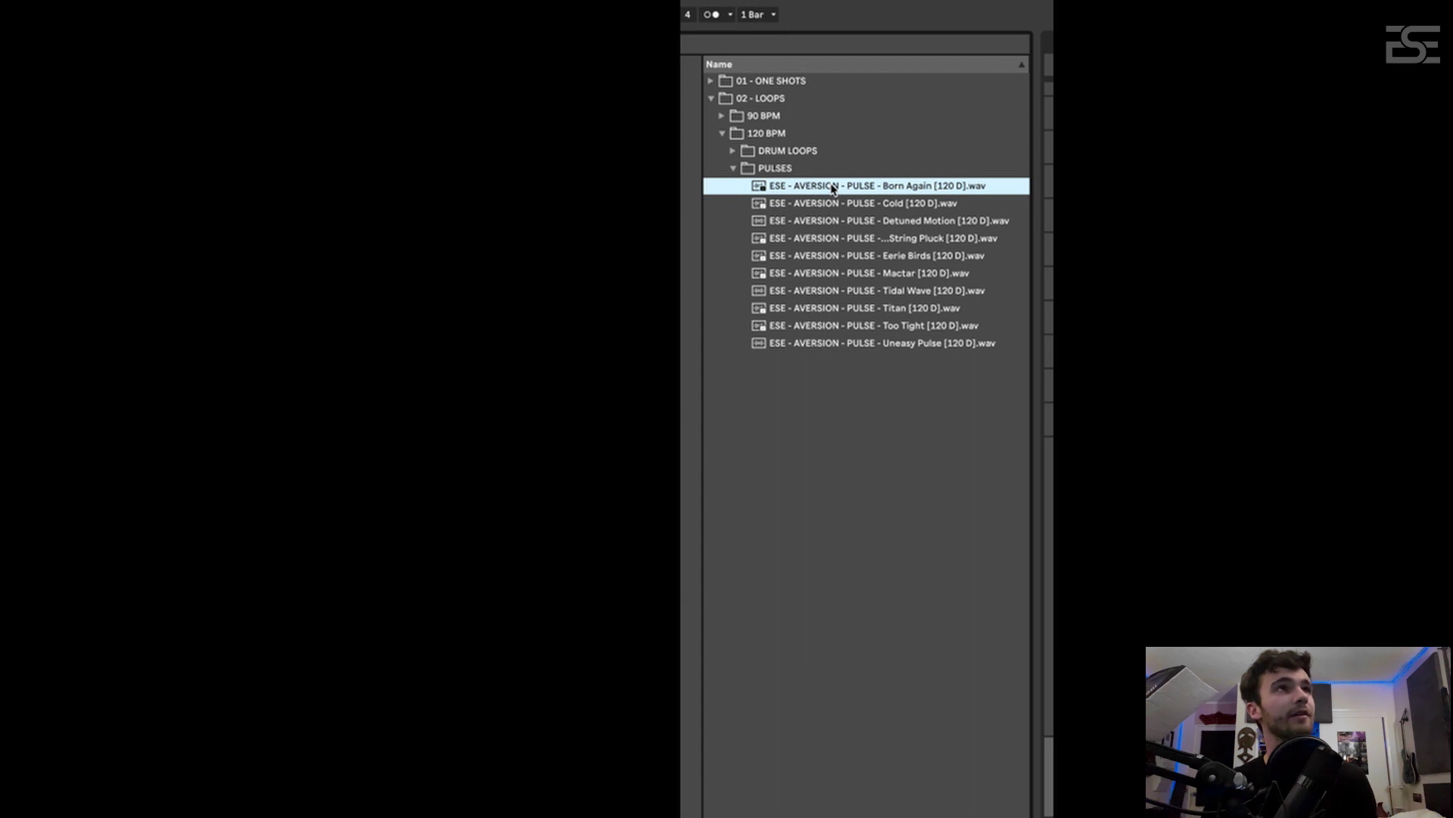
pyautogui.click(835, 203)
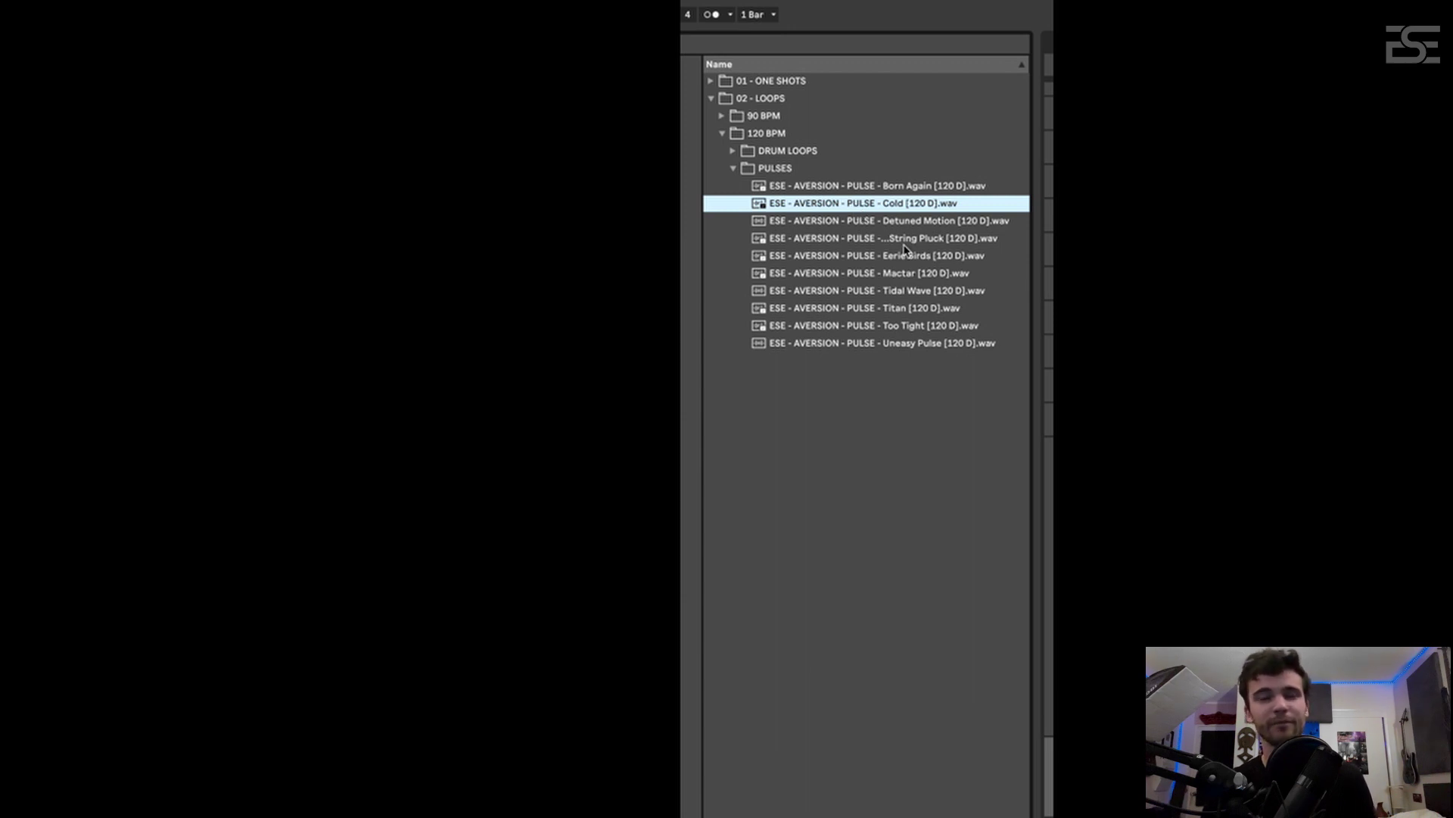
pyautogui.click(869, 222)
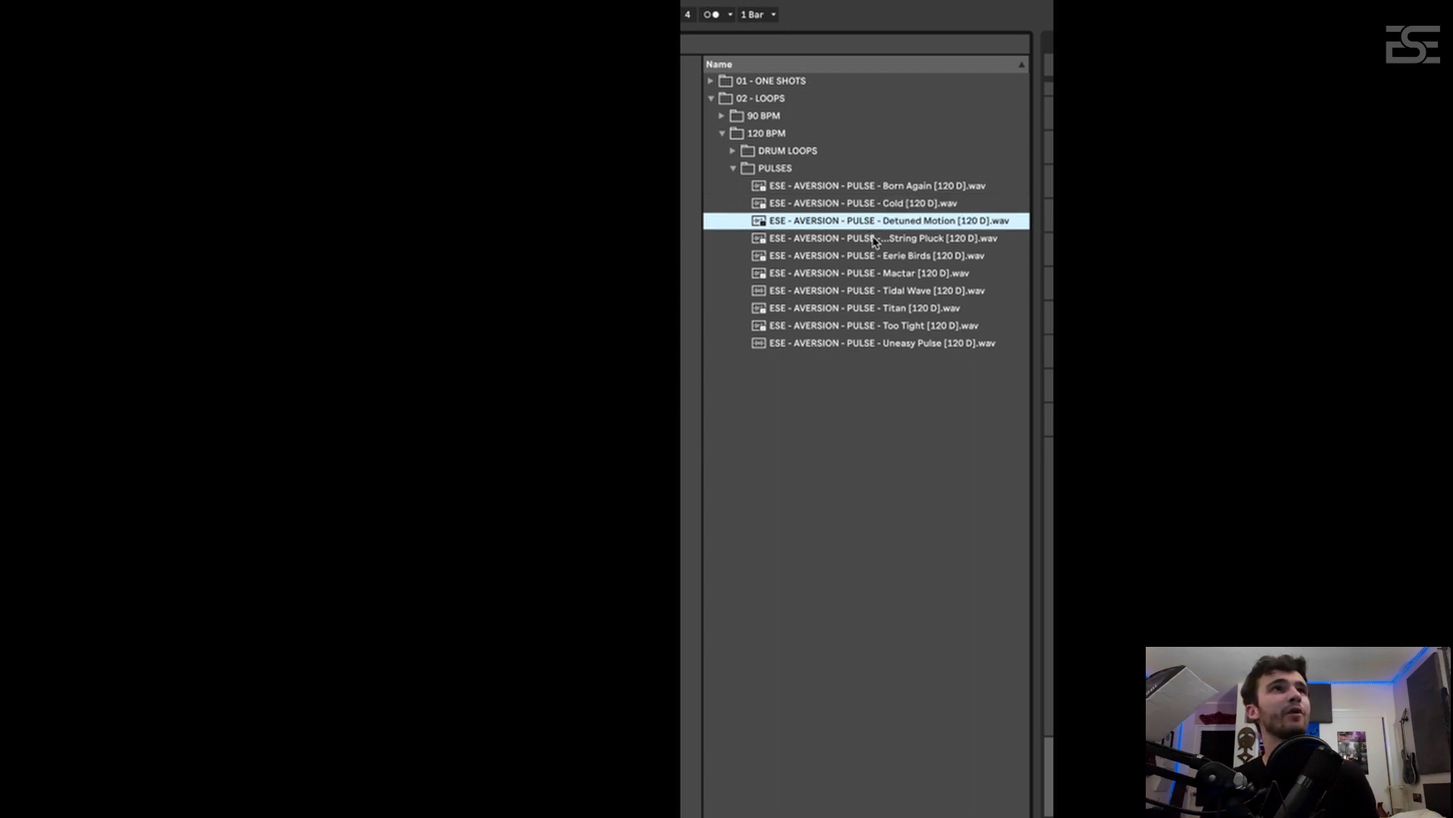
pyautogui.click(876, 240)
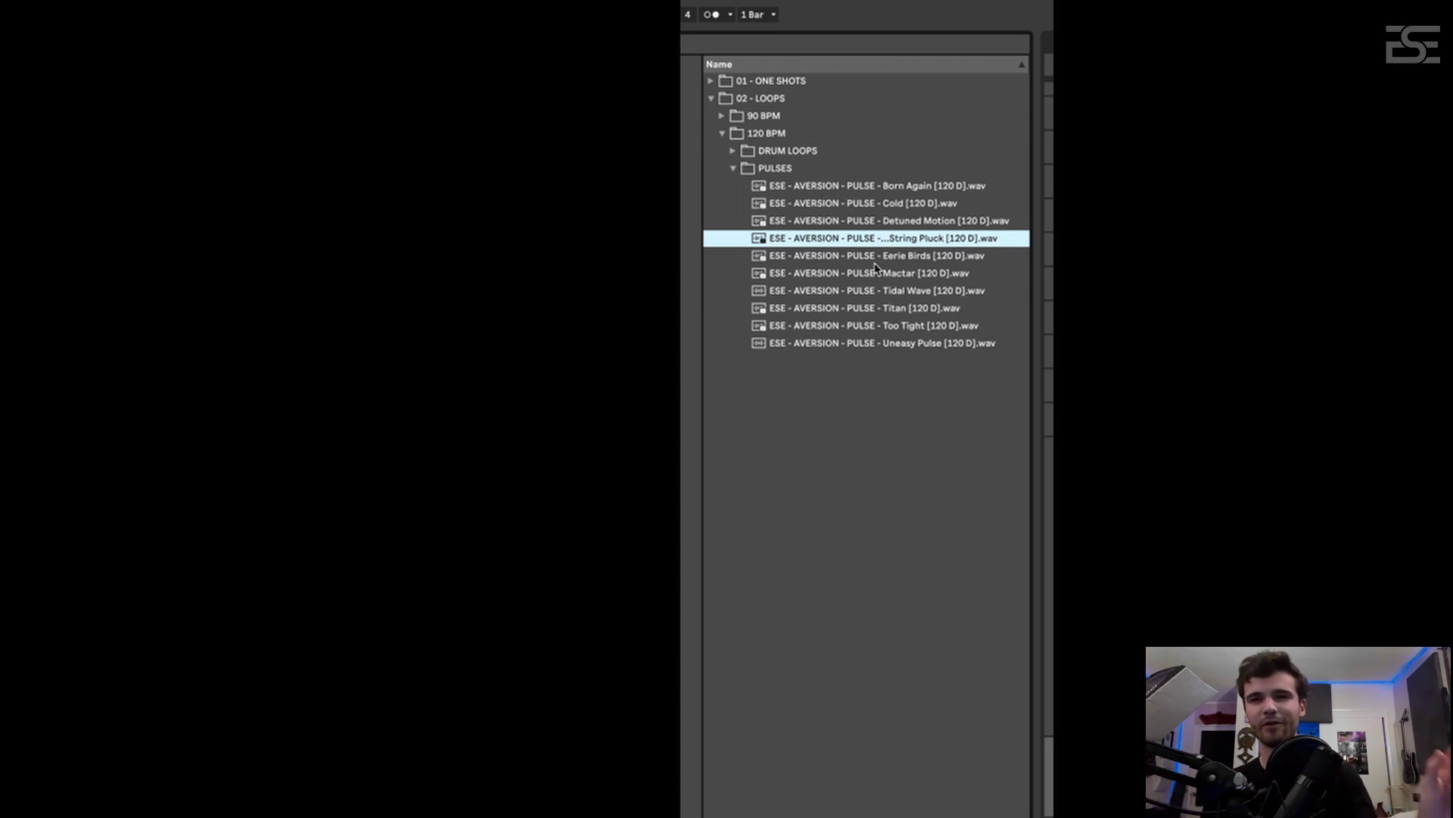
pyautogui.press('Down')
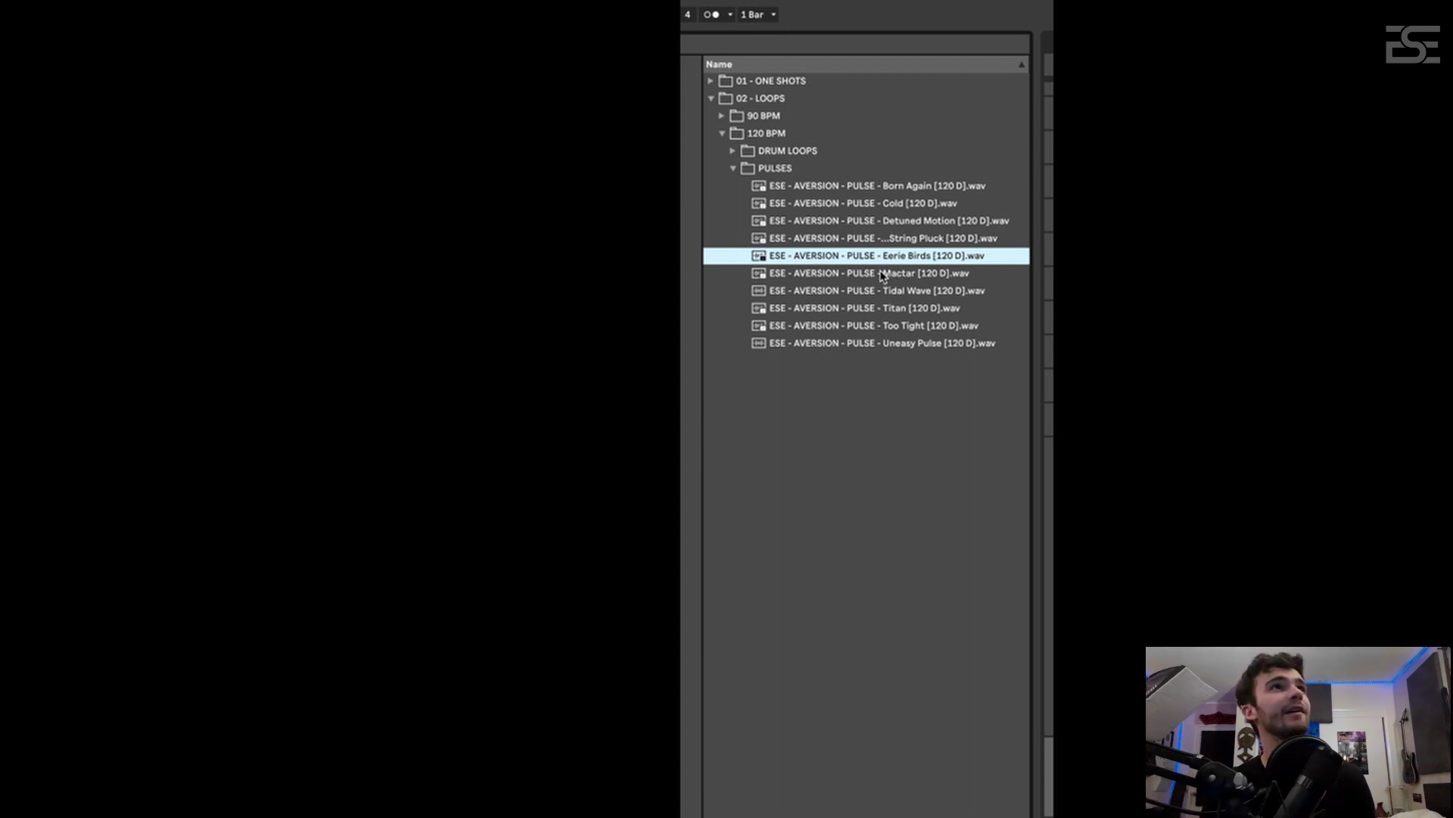
pyautogui.press('Down')
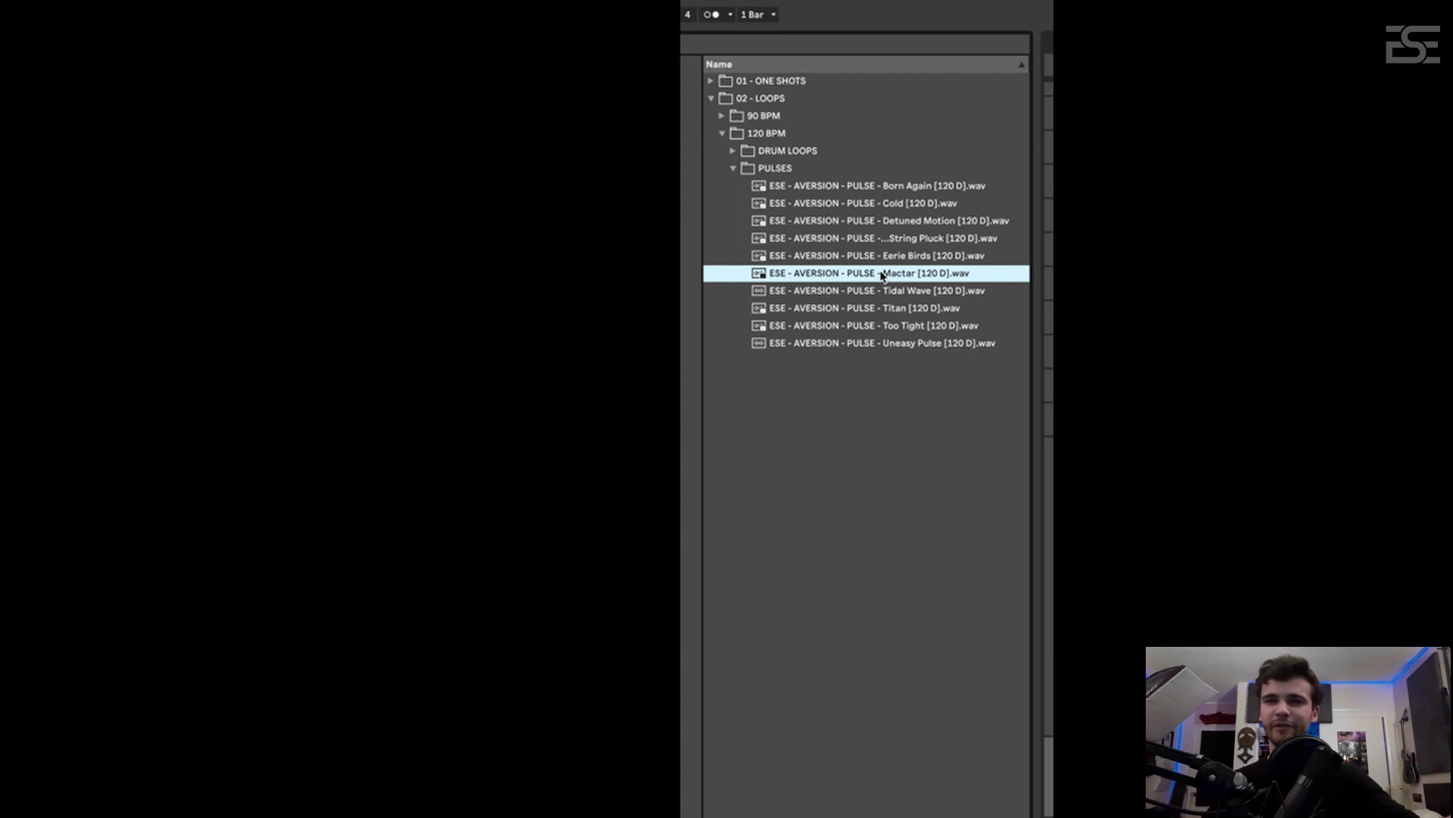
pyautogui.click(884, 291)
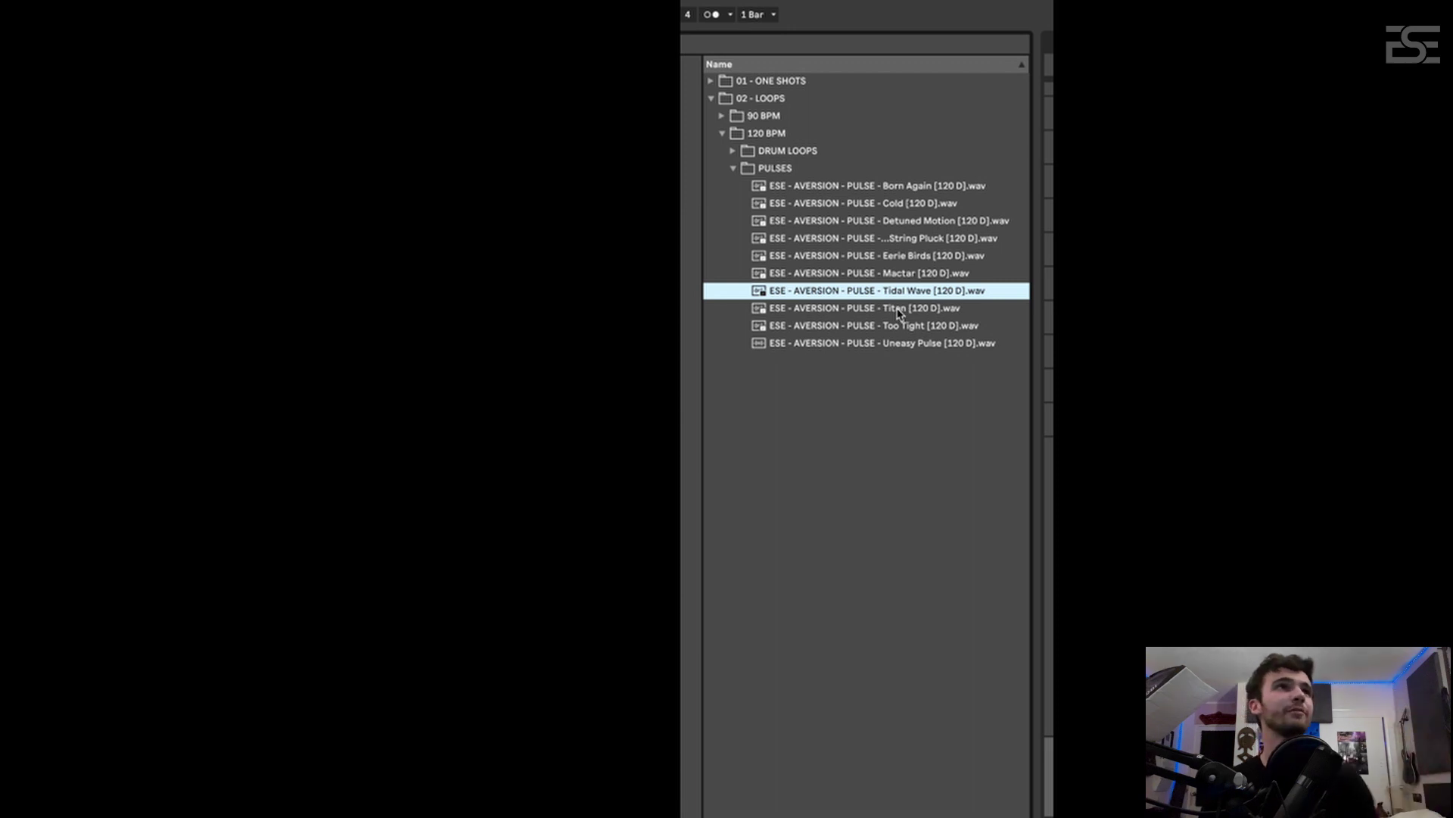
pyautogui.click(898, 310)
pyautogui.click(899, 297)
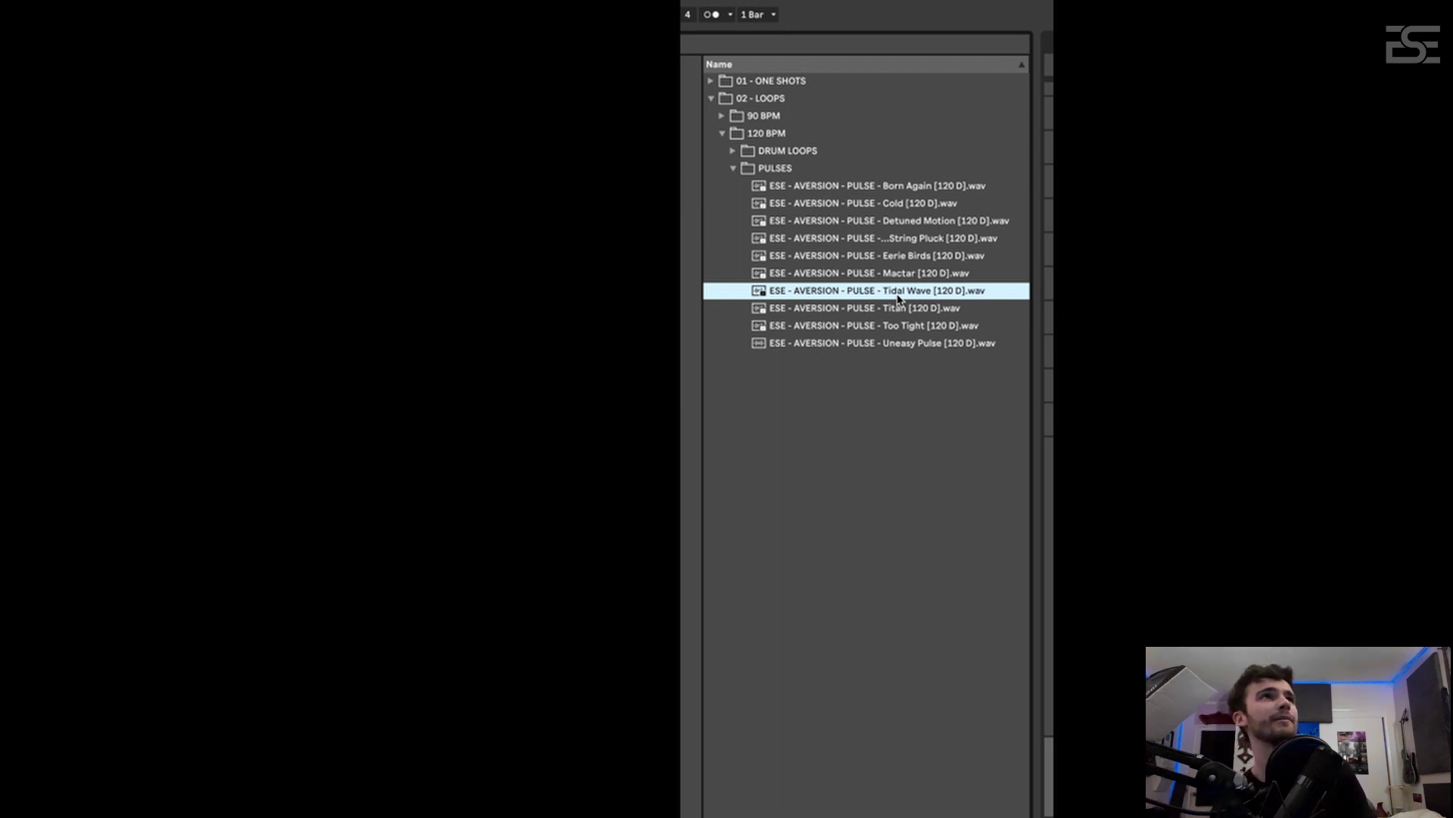
pyautogui.click(866, 331)
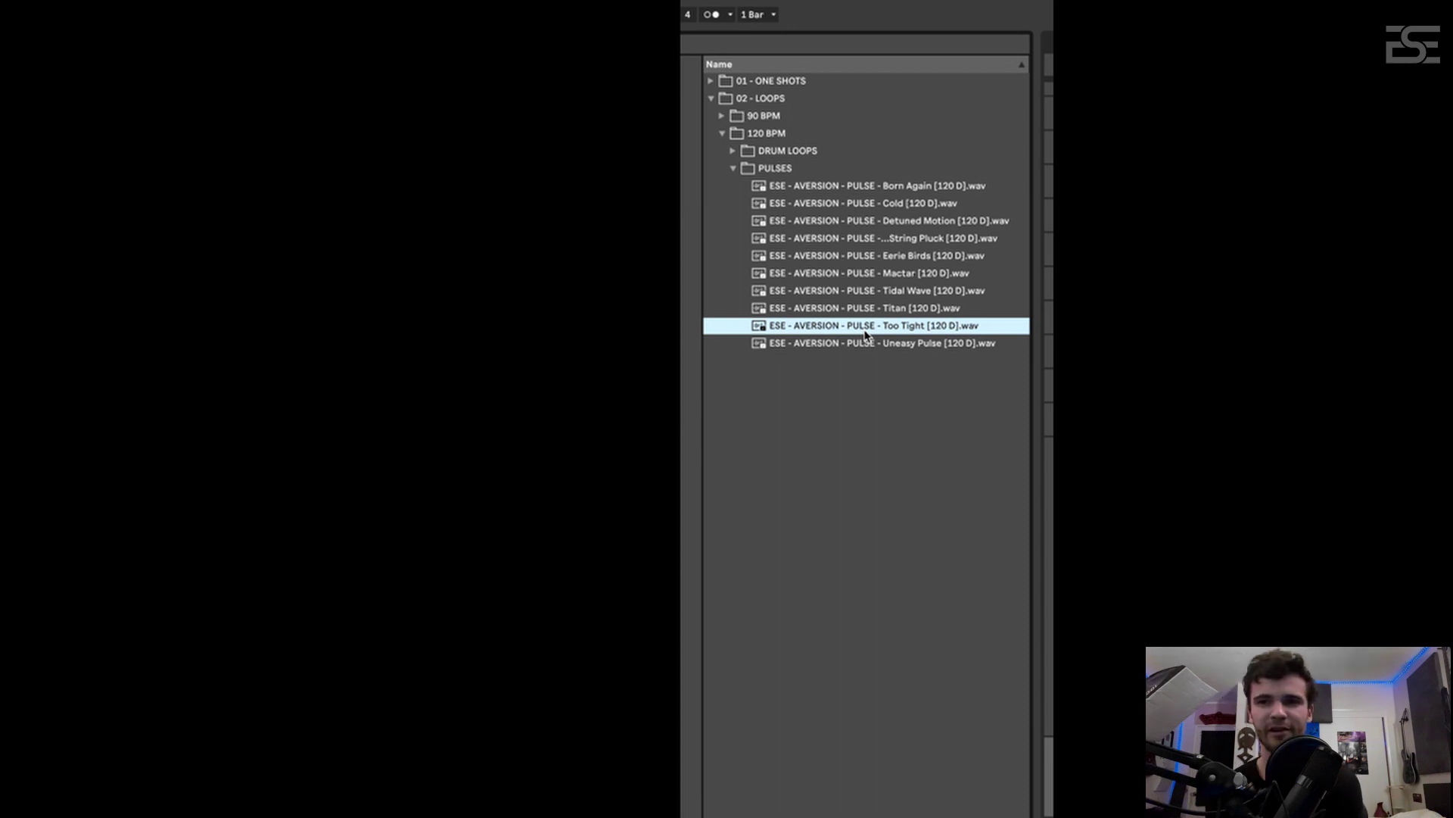
pyautogui.click(875, 342)
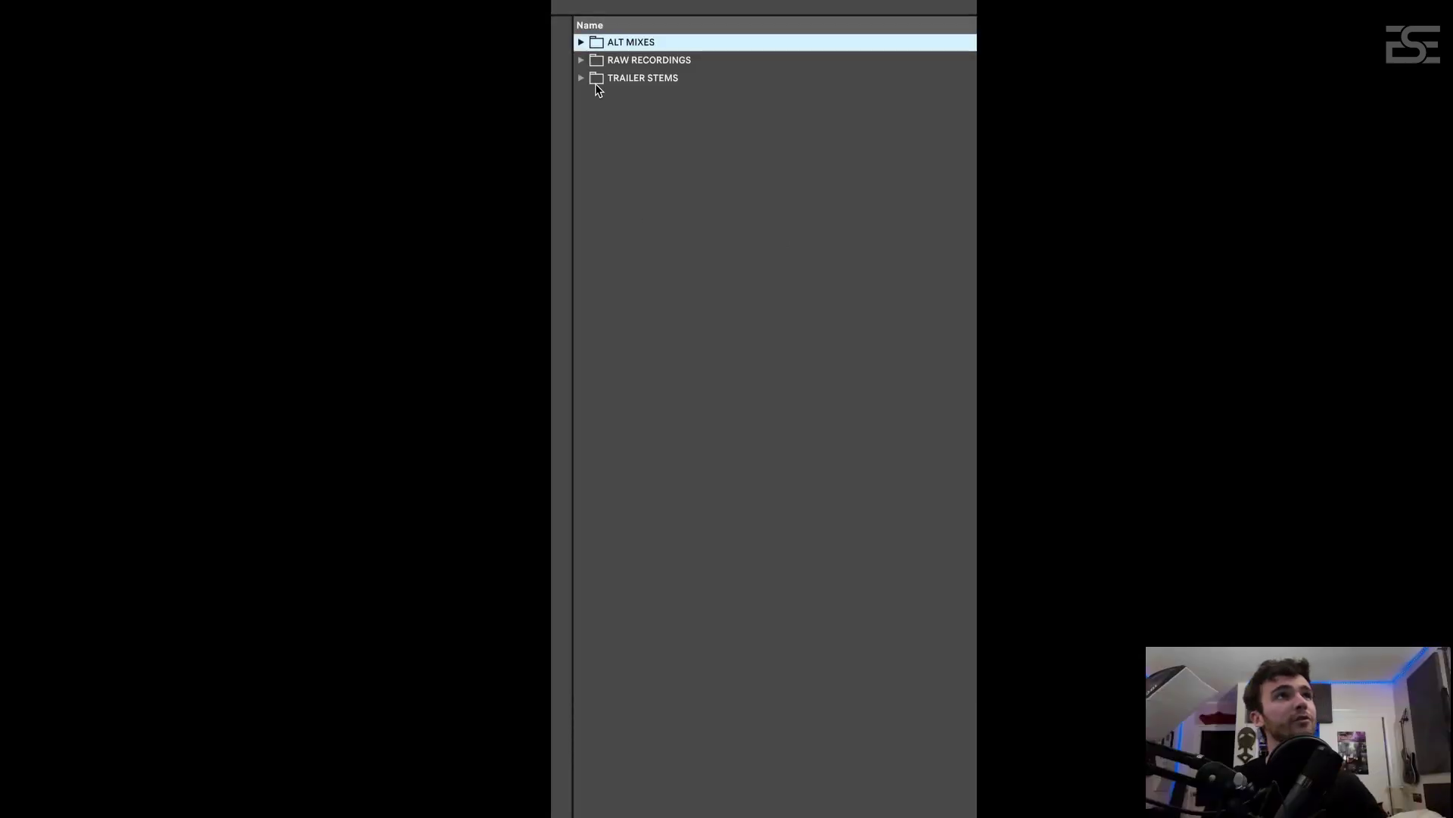
# Expand ALT MIXES, peek into its DARK, DISTANT and DISTORTED subfolders, then collapse it
pyautogui.click(580, 42)
pyautogui.click(592, 59)
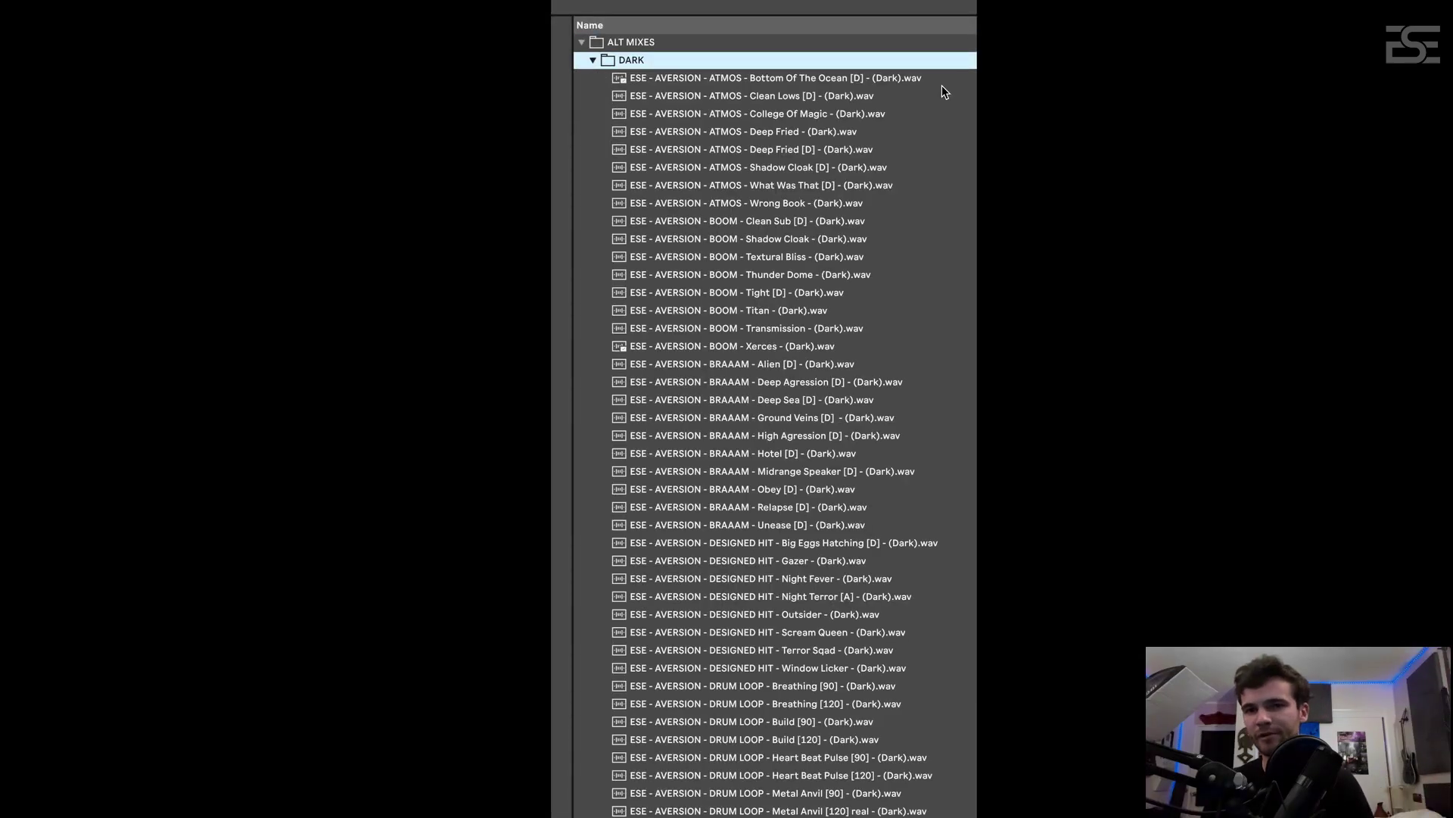
pyautogui.click(592, 60)
pyautogui.click(593, 78)
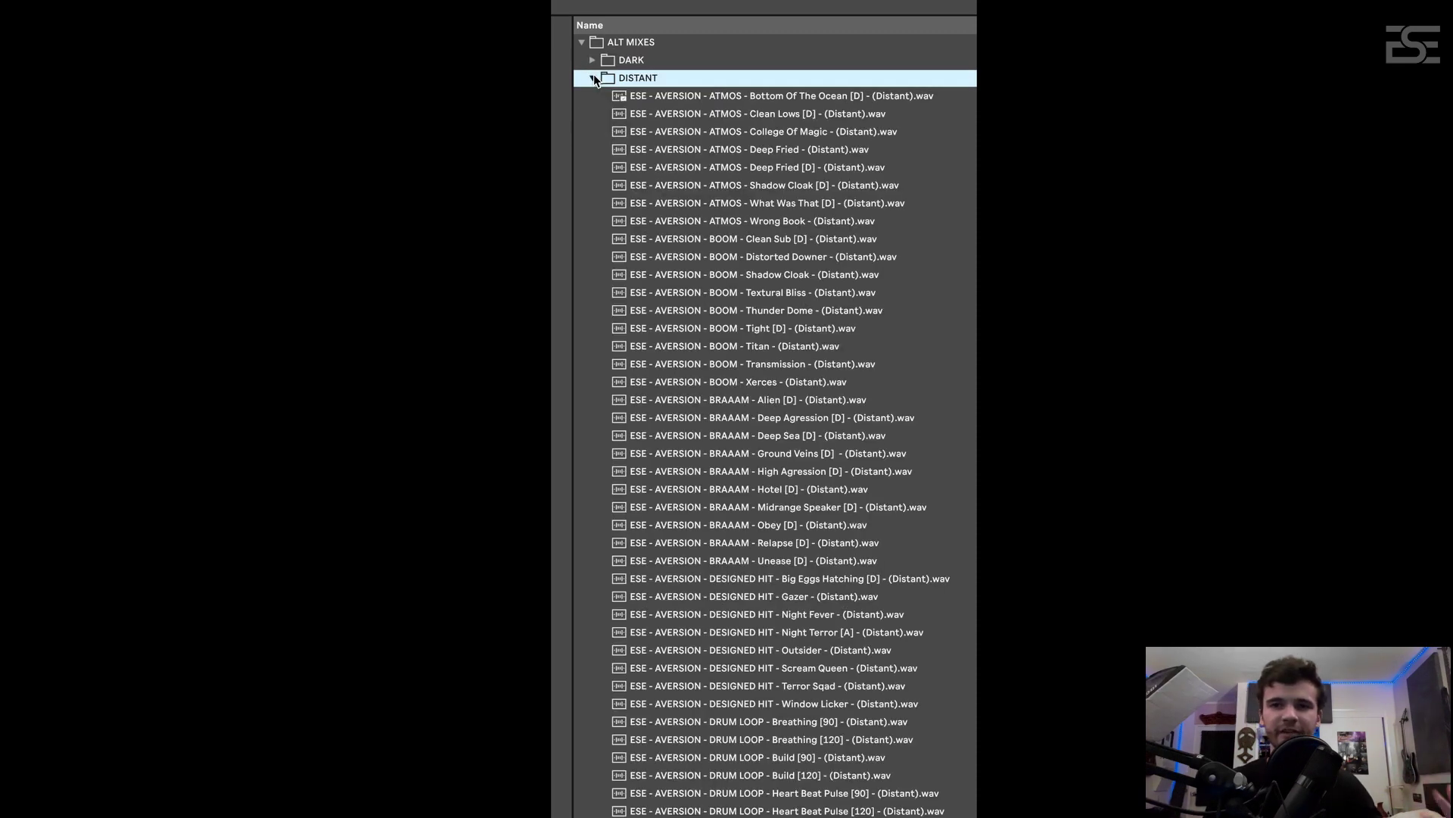
pyautogui.click(594, 78)
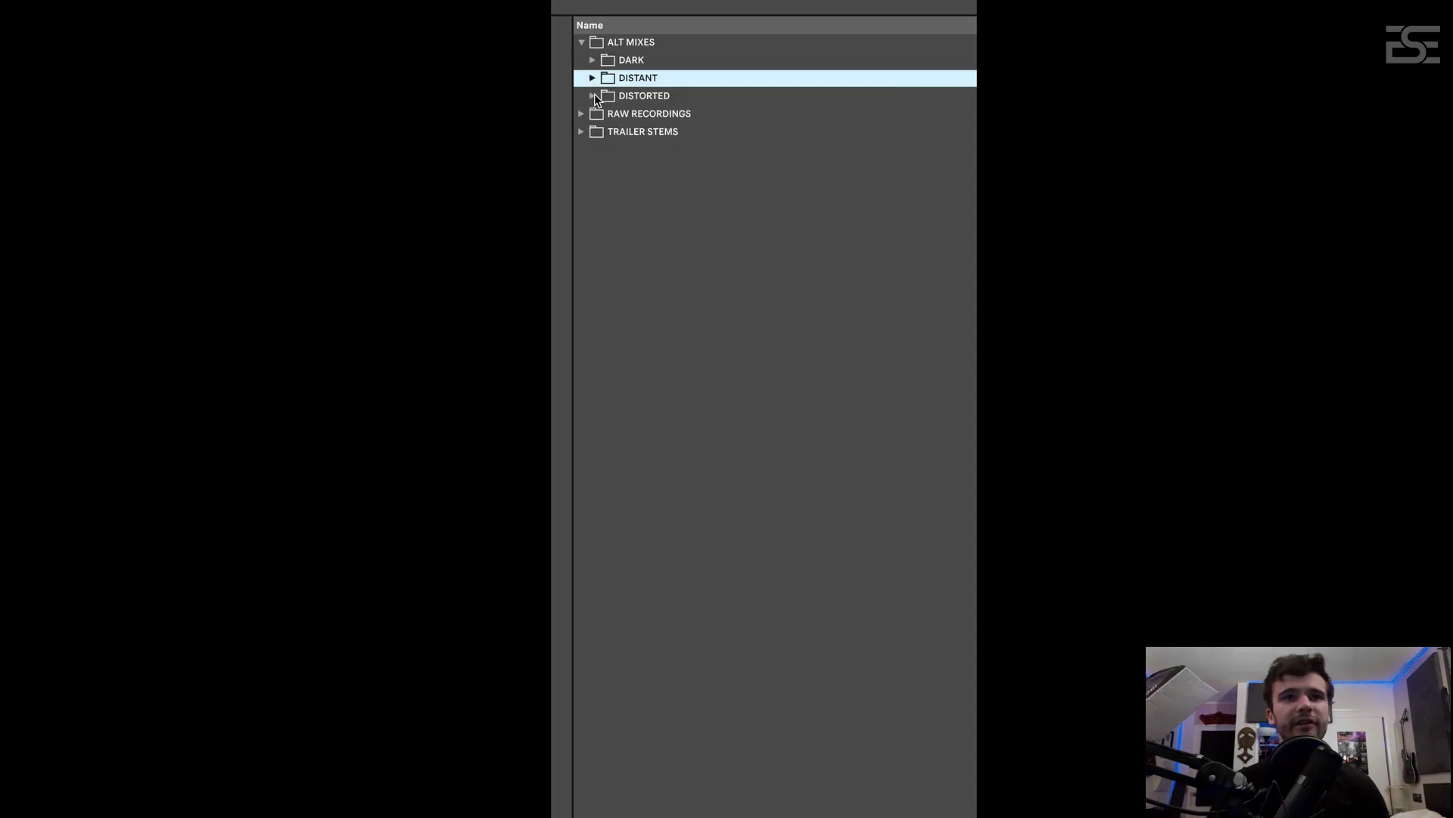
pyautogui.click(593, 97)
pyautogui.click(593, 96)
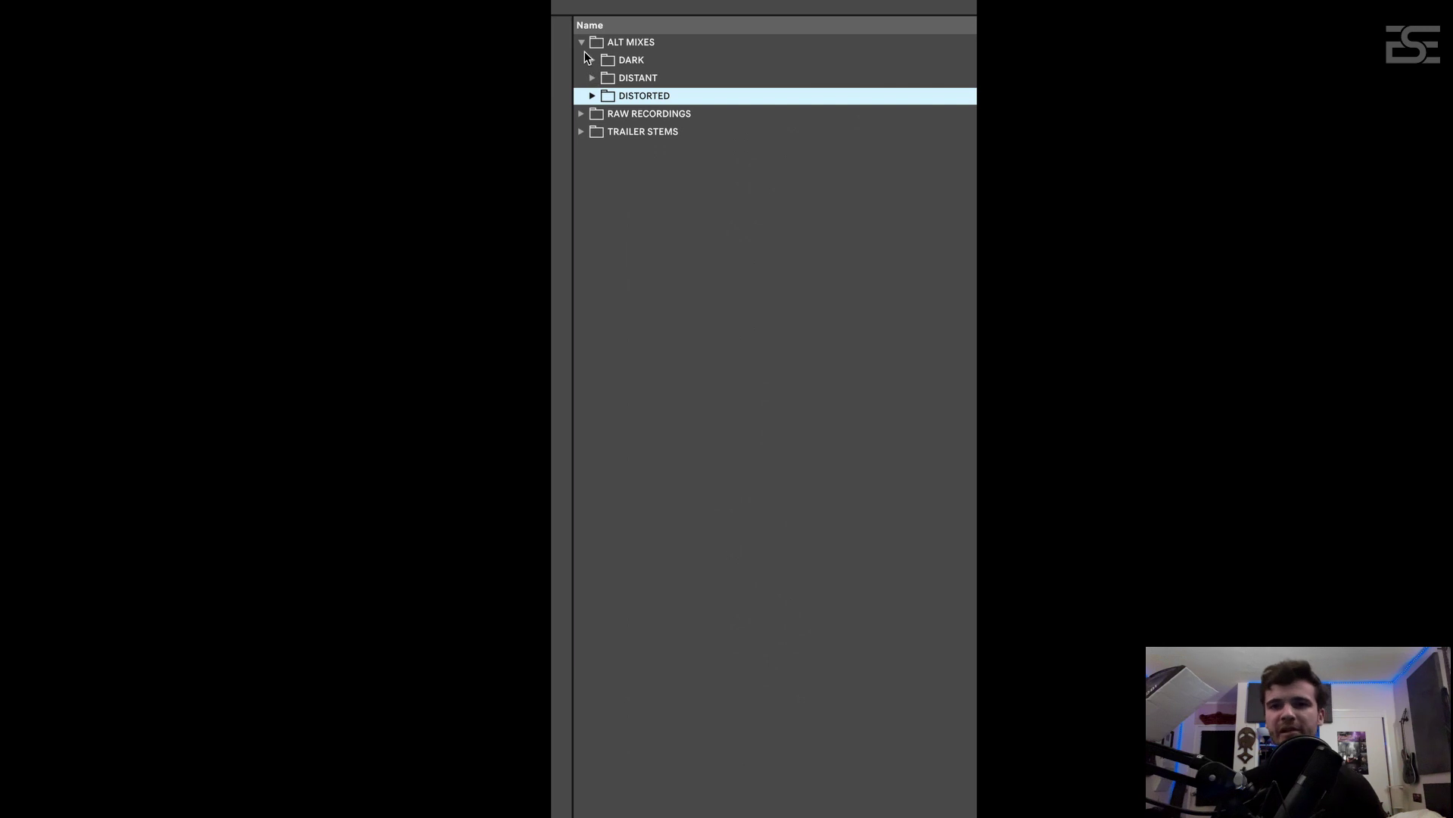
pyautogui.click(582, 42)
# Expand TRAILER STEMS and select all nine stems from BRAAAAM through SIGNATURE
pyautogui.click(581, 78)
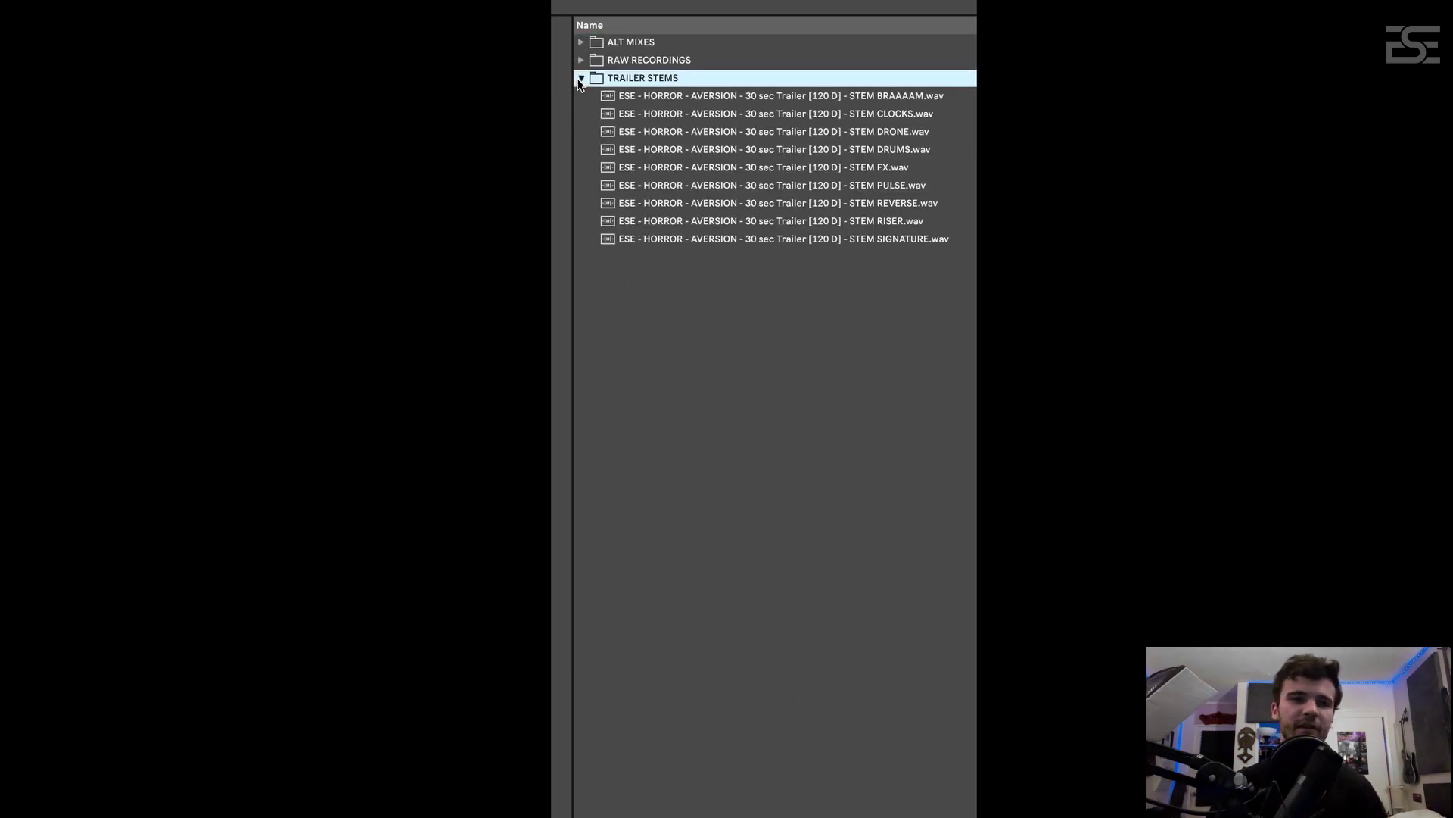
pyautogui.click(689, 96)
pyautogui.keyDown('shift'); pyautogui.click(686, 239); pyautogui.keyUp('shift')
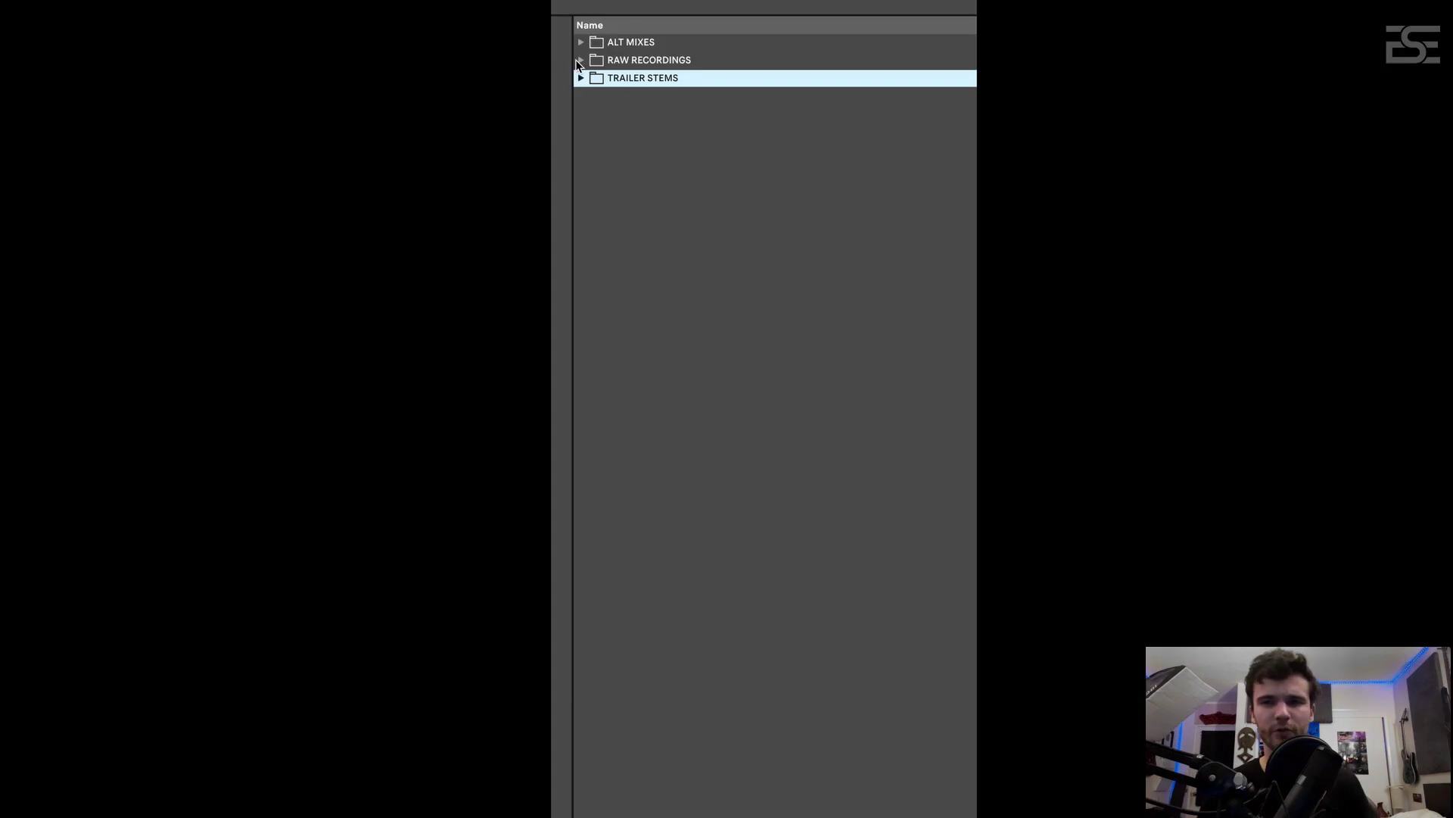
# Expand RAW RECORDINGS and scroll through its raw bass, horror, pulse and scream files
pyautogui.click(581, 59)
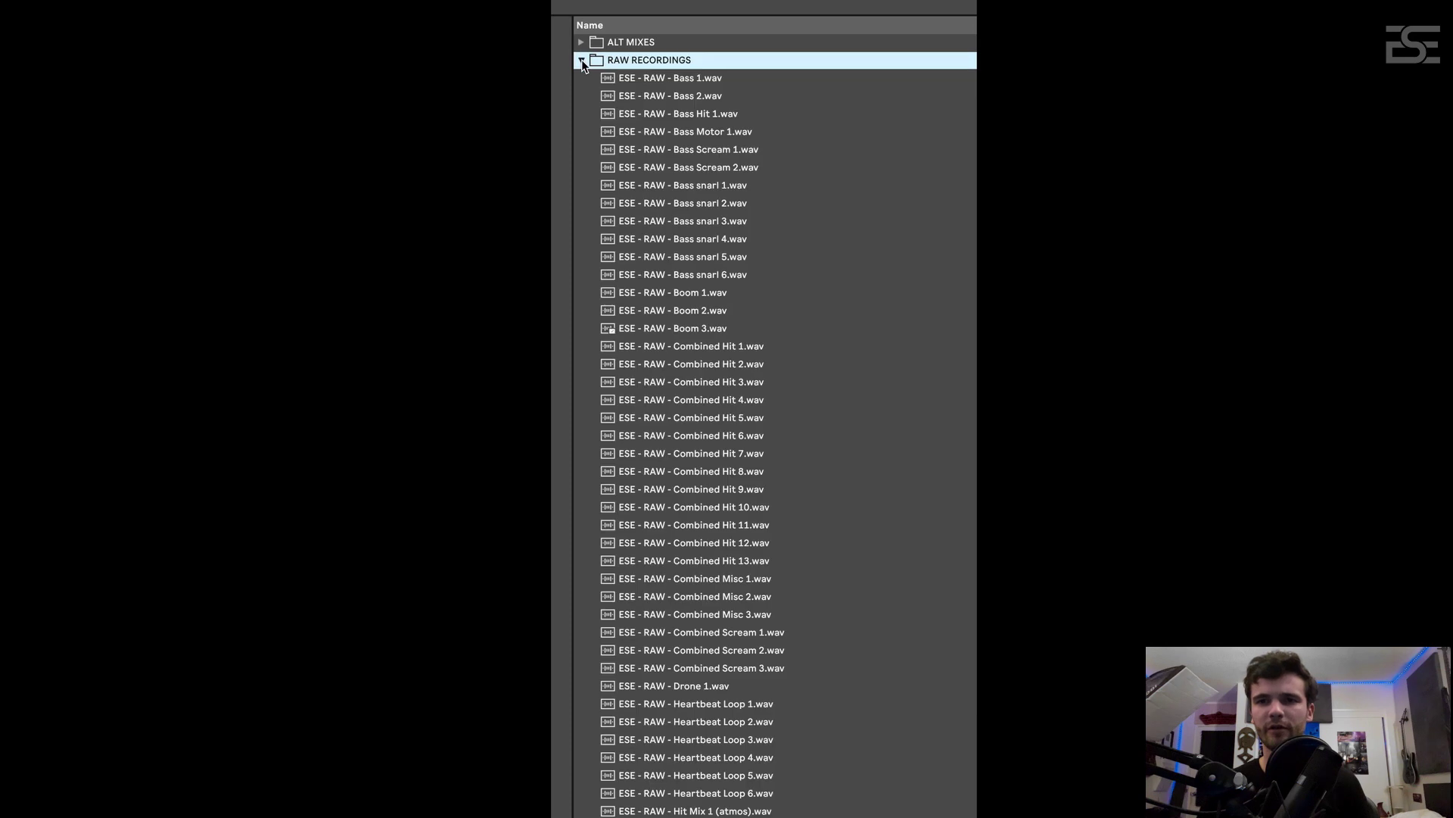
pyautogui.scroll(-20, 775, 424)
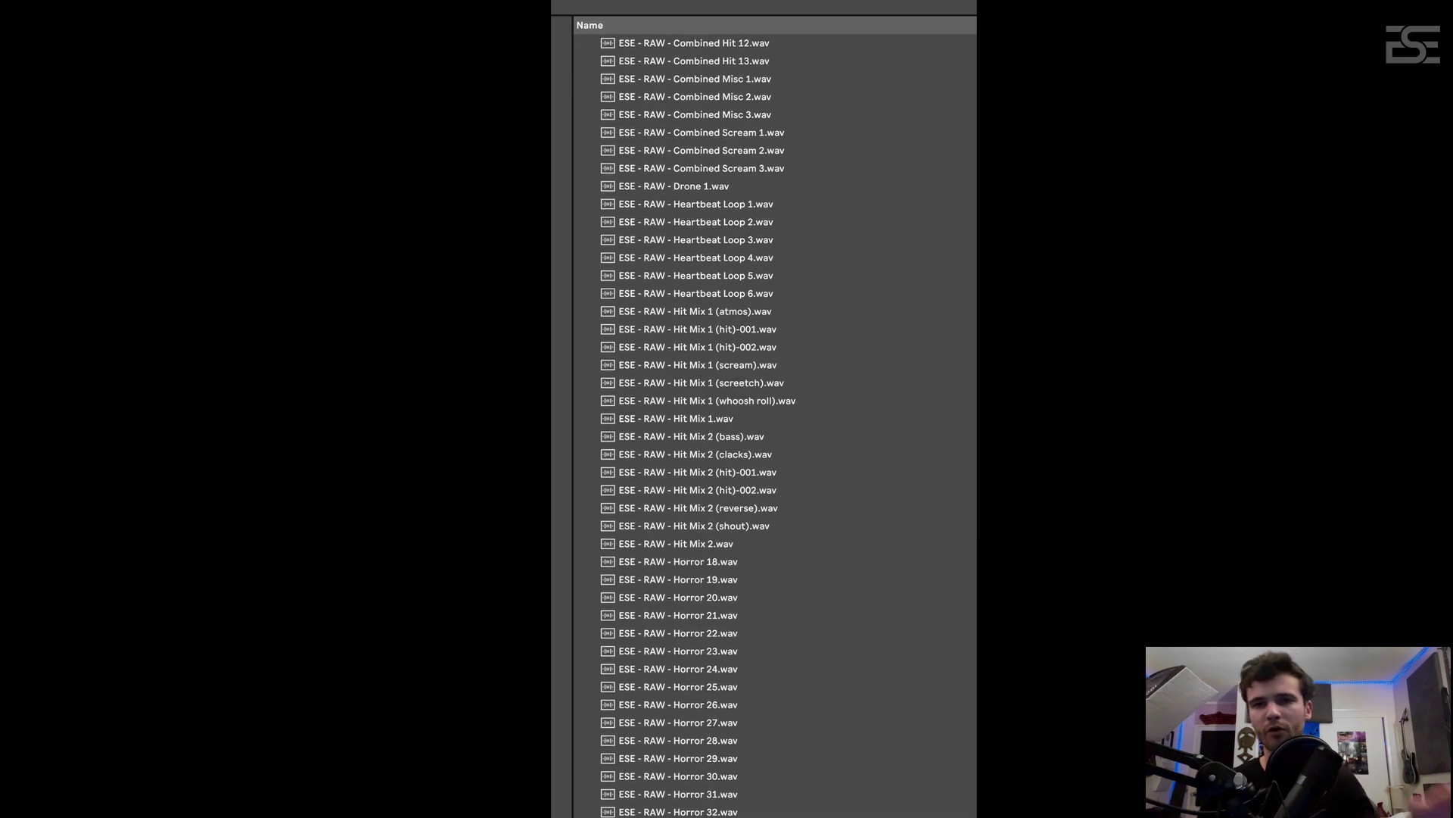
pyautogui.scroll(-20, 775, 423)
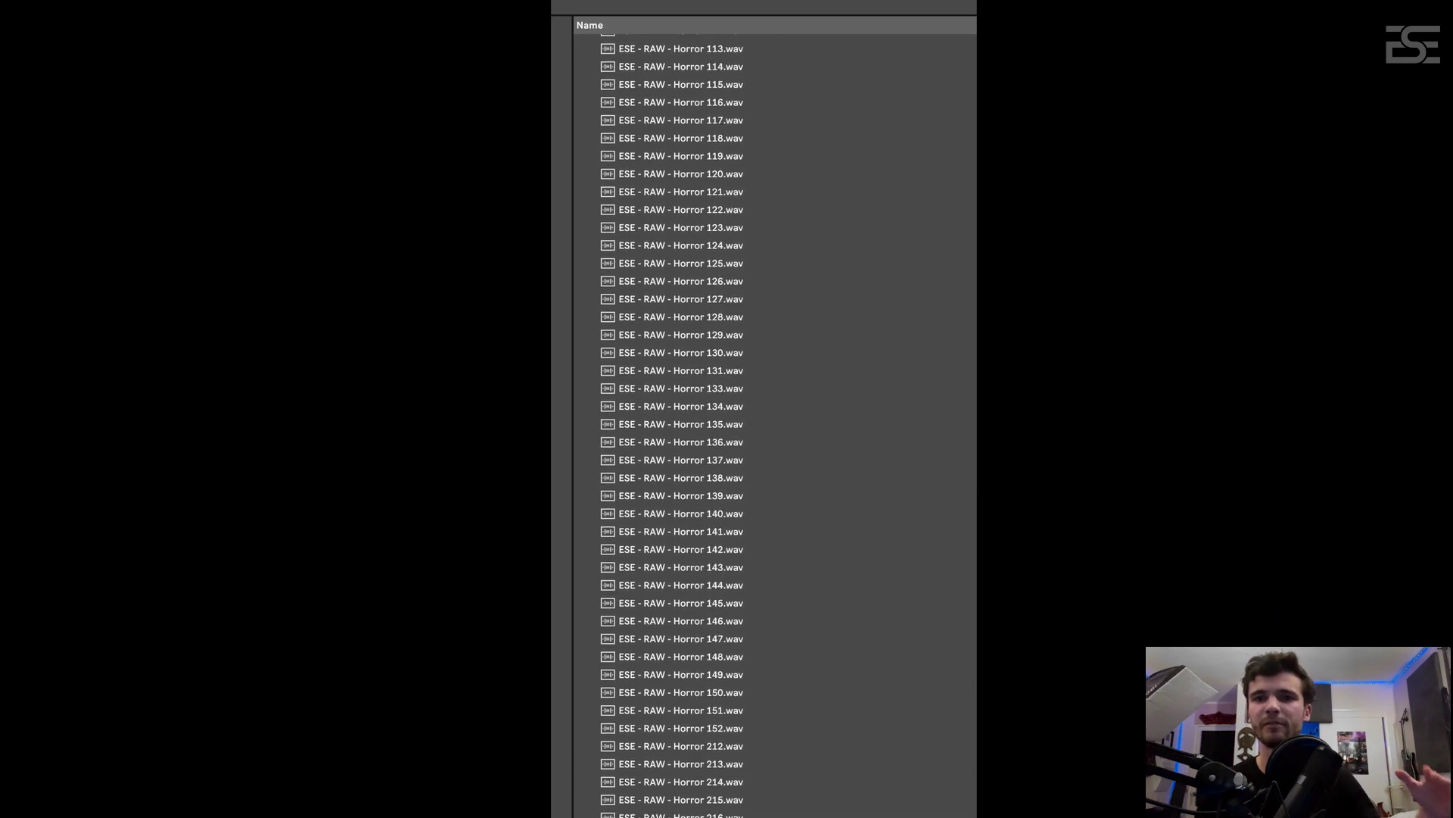
pyautogui.scroll(-20, 774, 424)
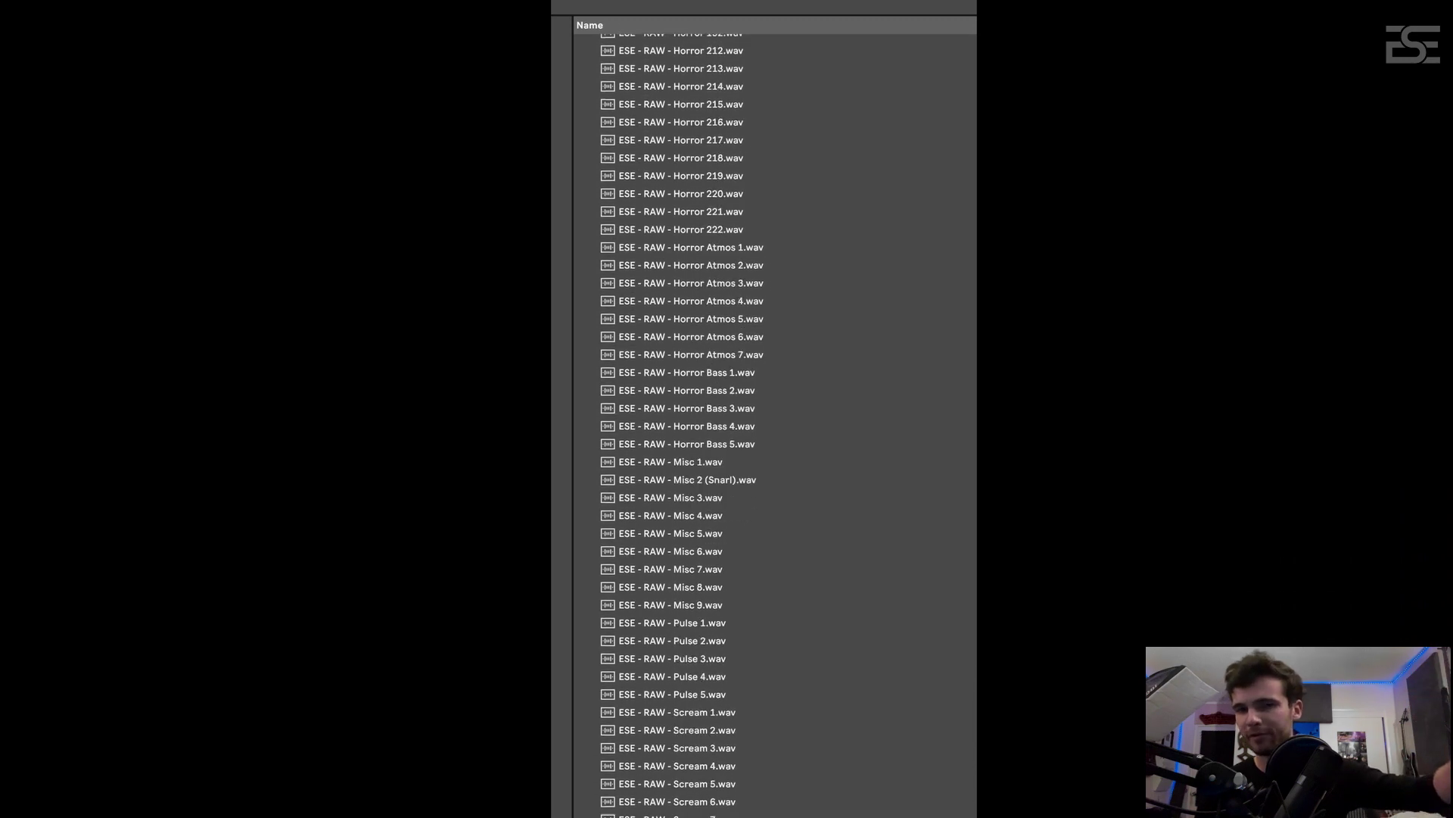